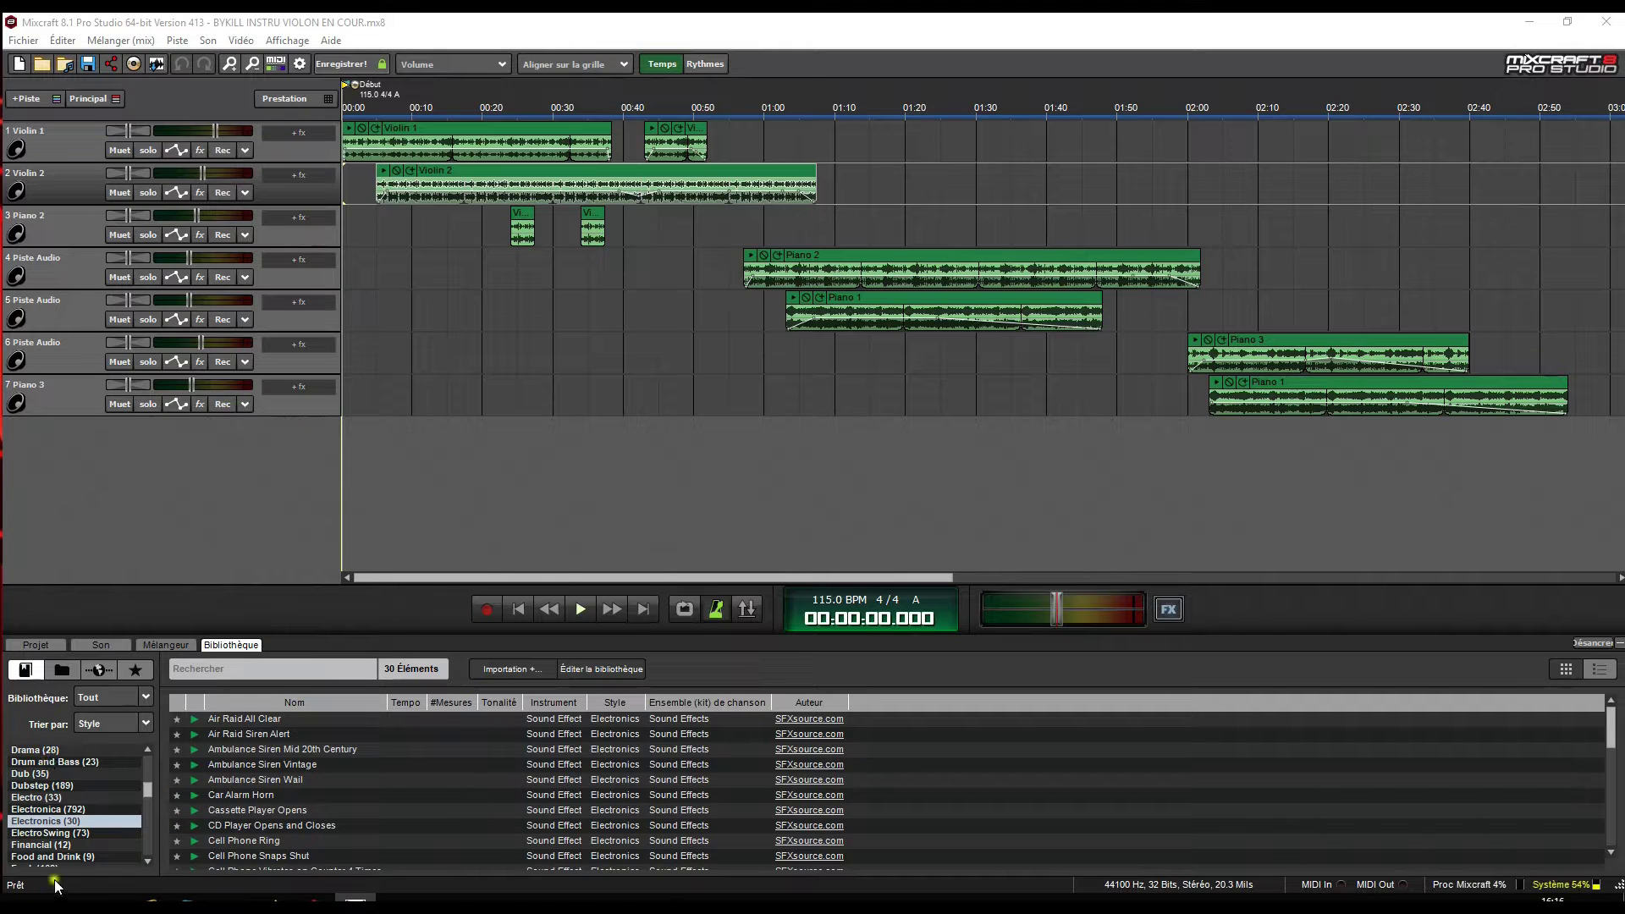
# Filter the library by the Hiphop style and preview the HipHop 1, HipHop 2 and HipHop 6 drum loops.
pyautogui.scroll(2, 151, 787)
pyautogui.moveTo(151, 784); pyautogui.dragTo(156, 766)
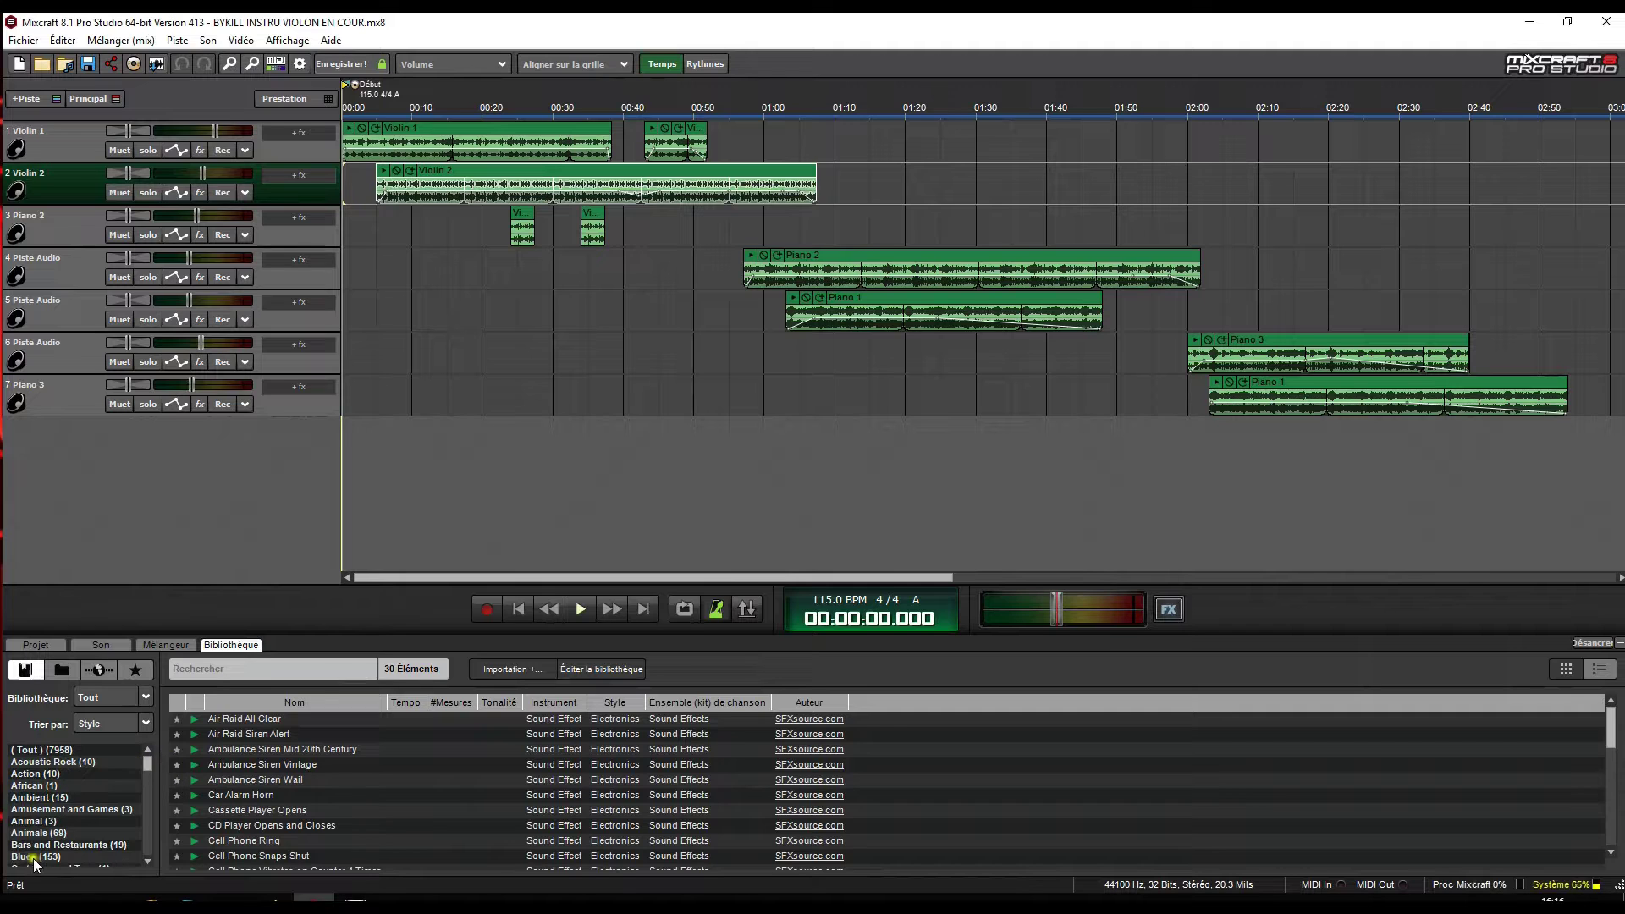
pyautogui.moveTo(148, 766); pyautogui.dragTo(139, 800)
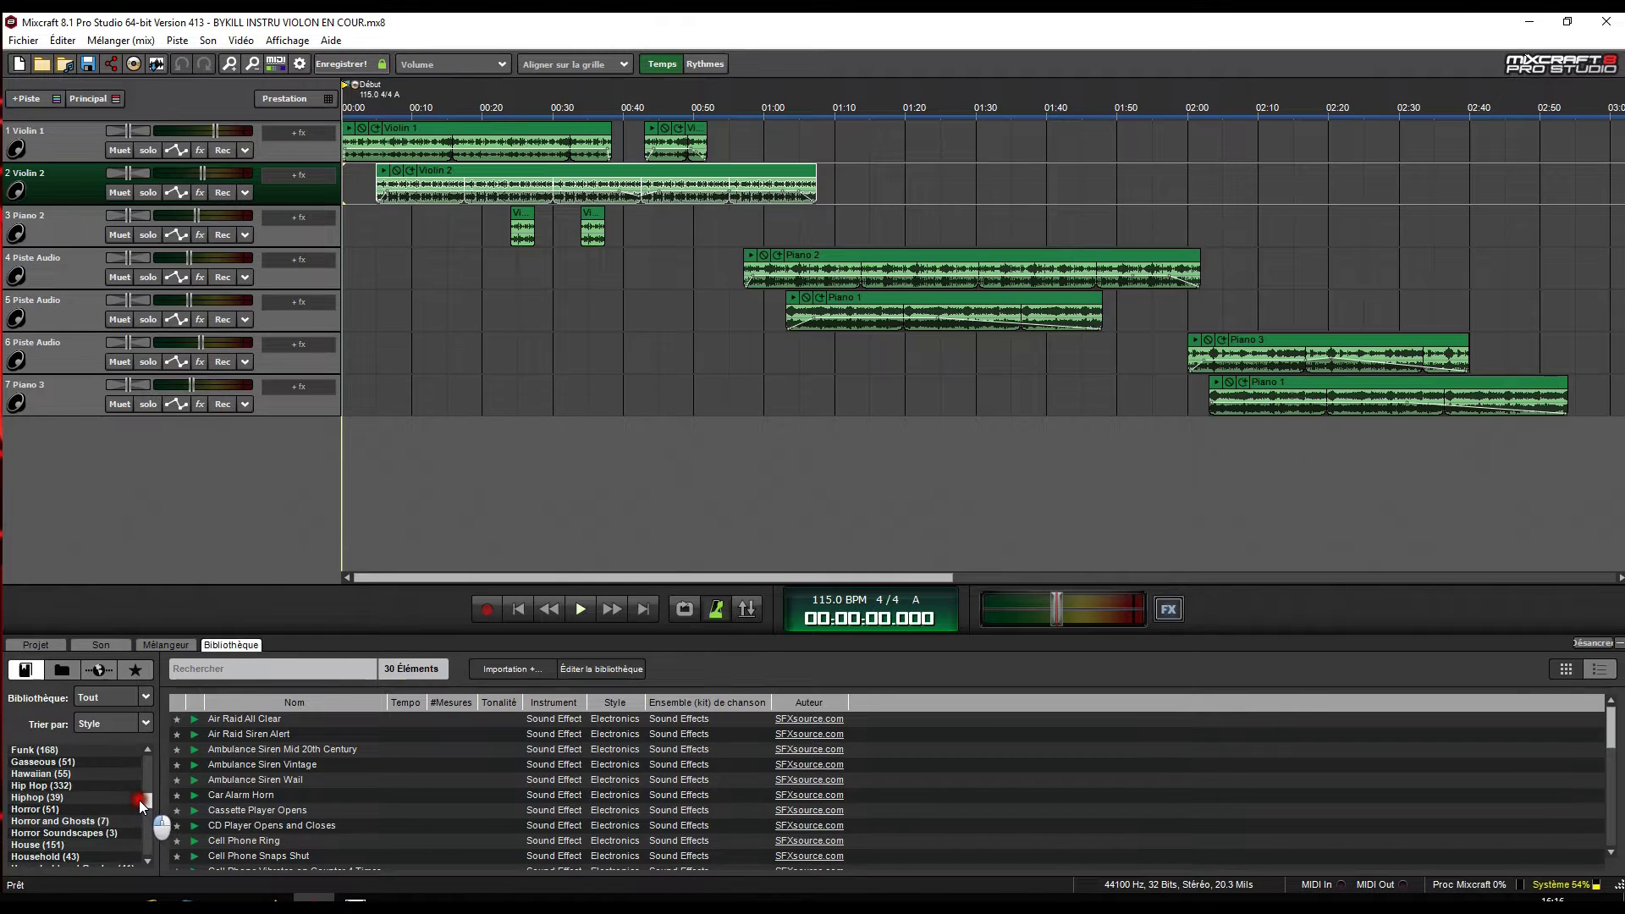
pyautogui.click(23, 797)
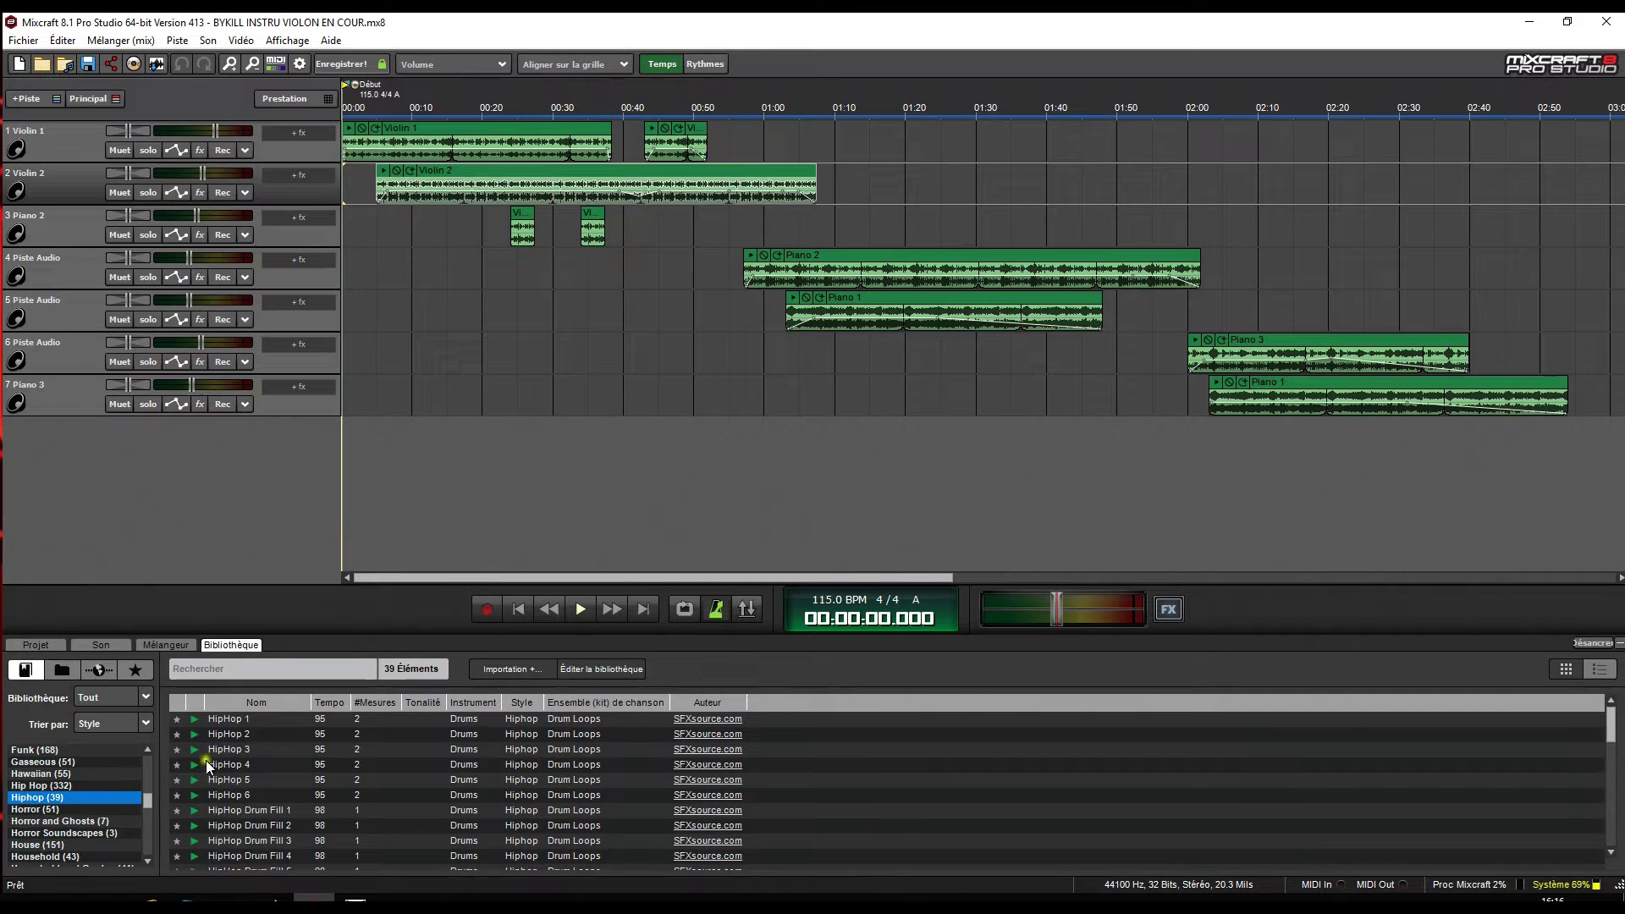
pyautogui.click(194, 720)
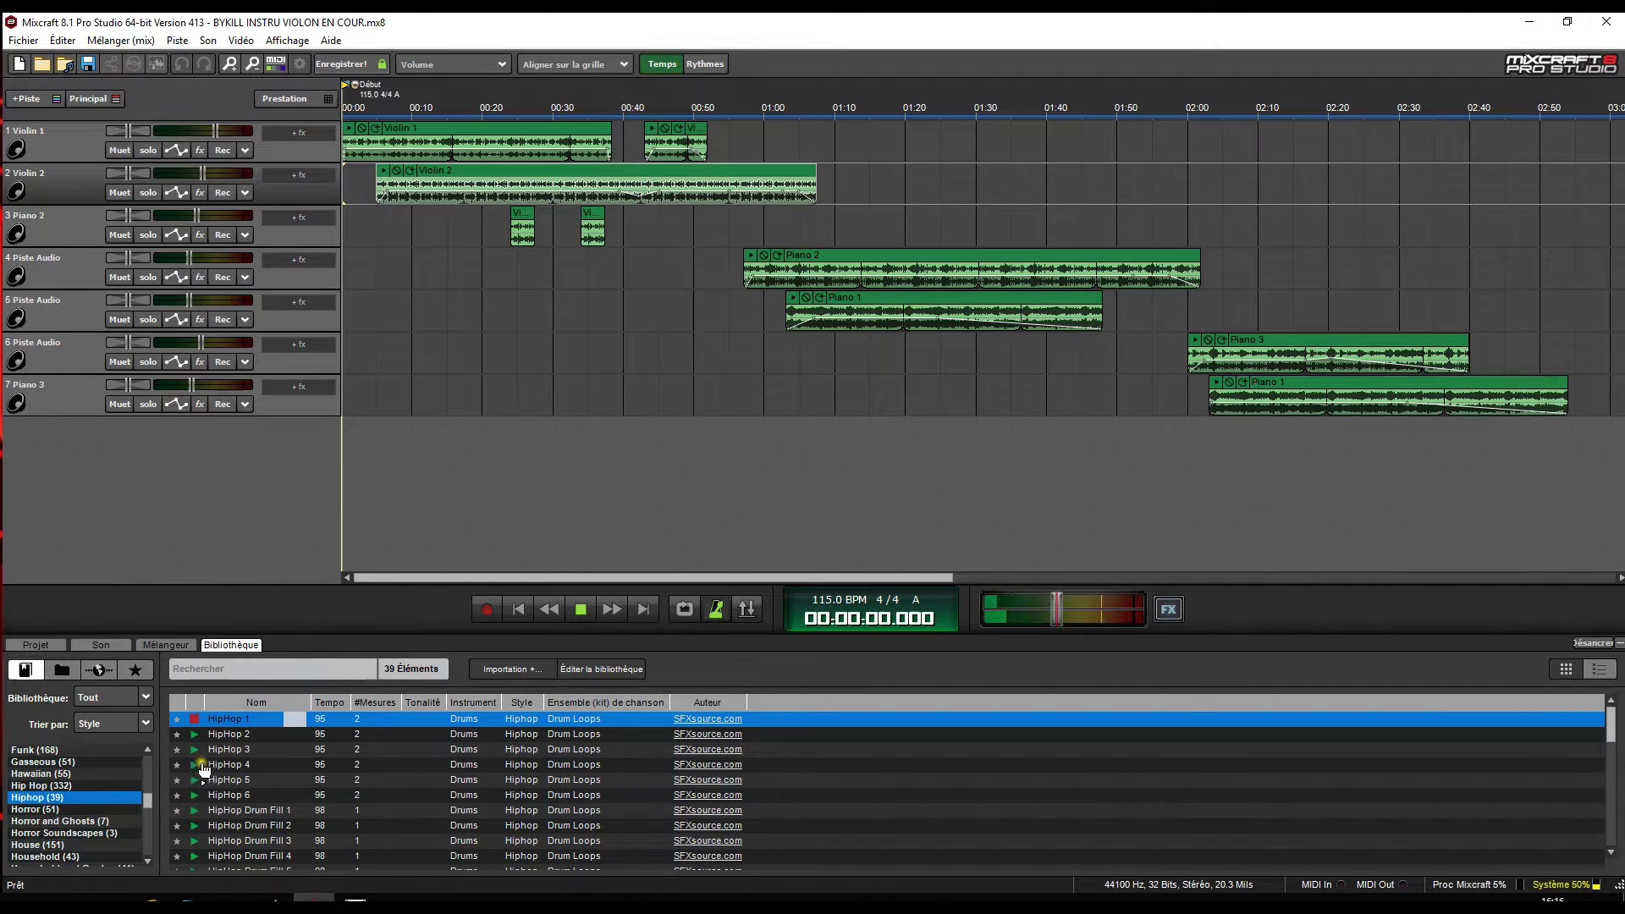
pyautogui.click(196, 736)
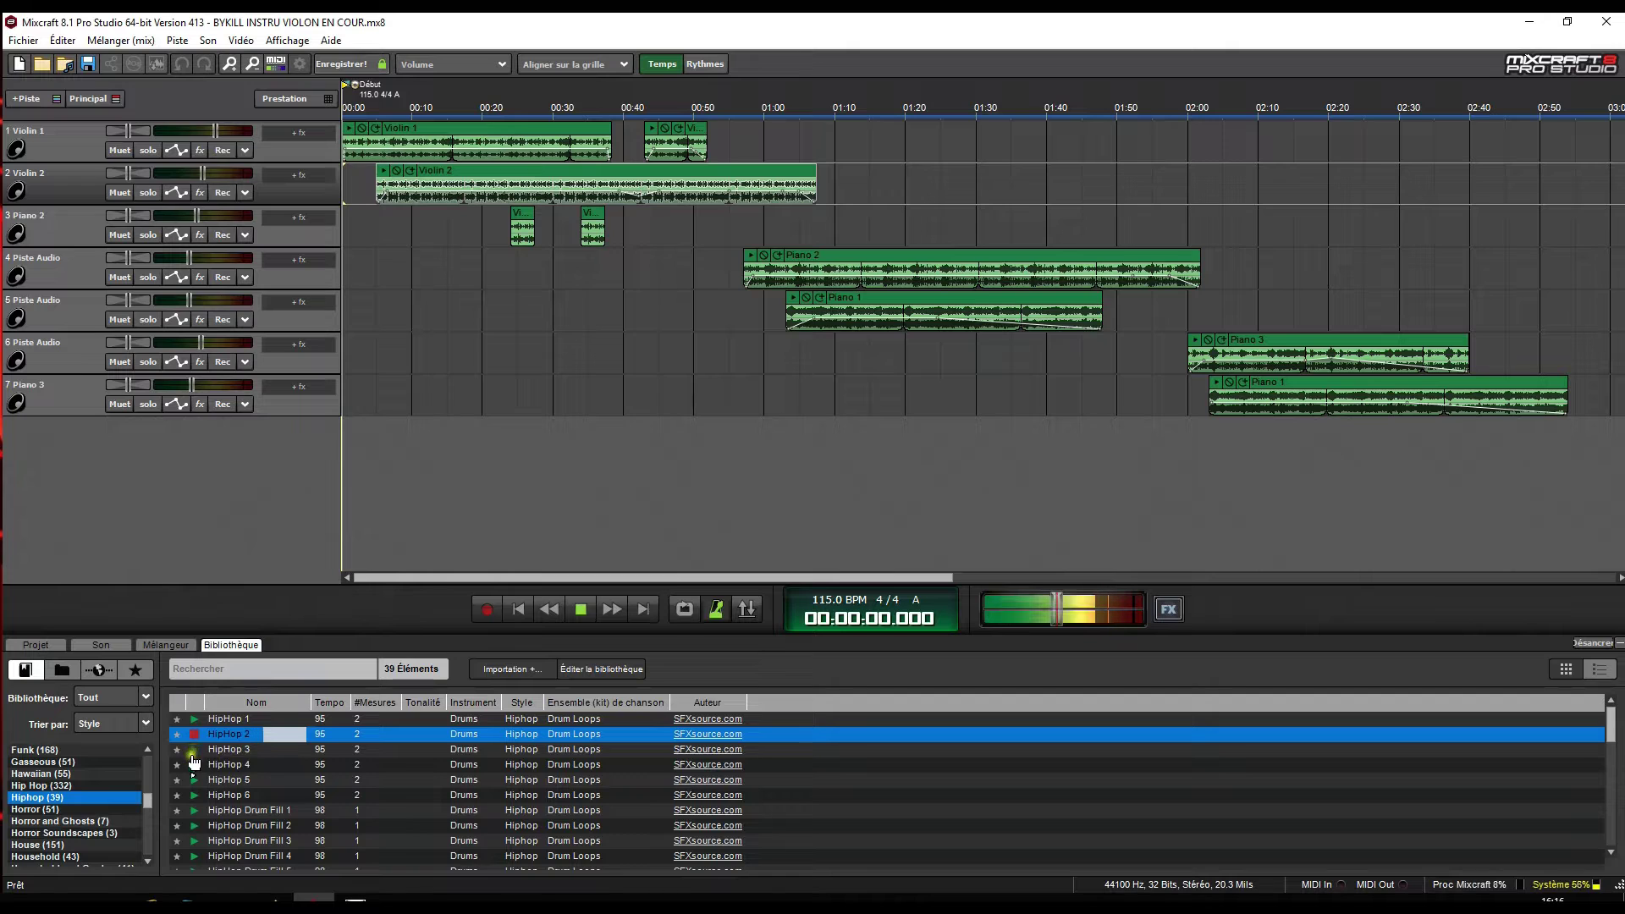
pyautogui.click(194, 796)
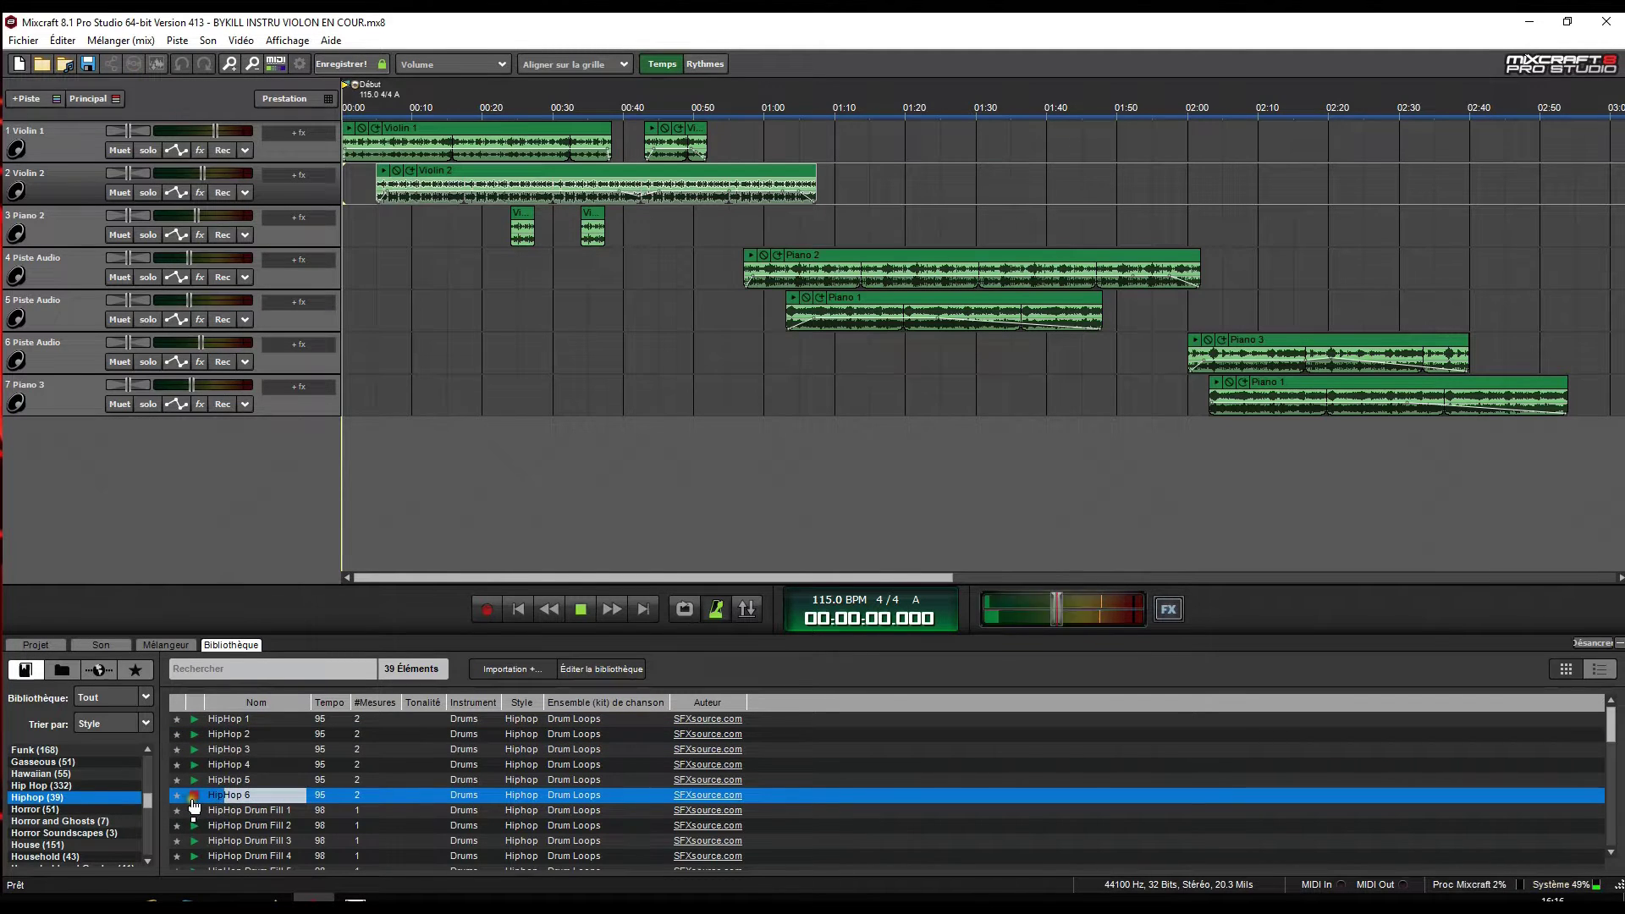
pyautogui.click(194, 797)
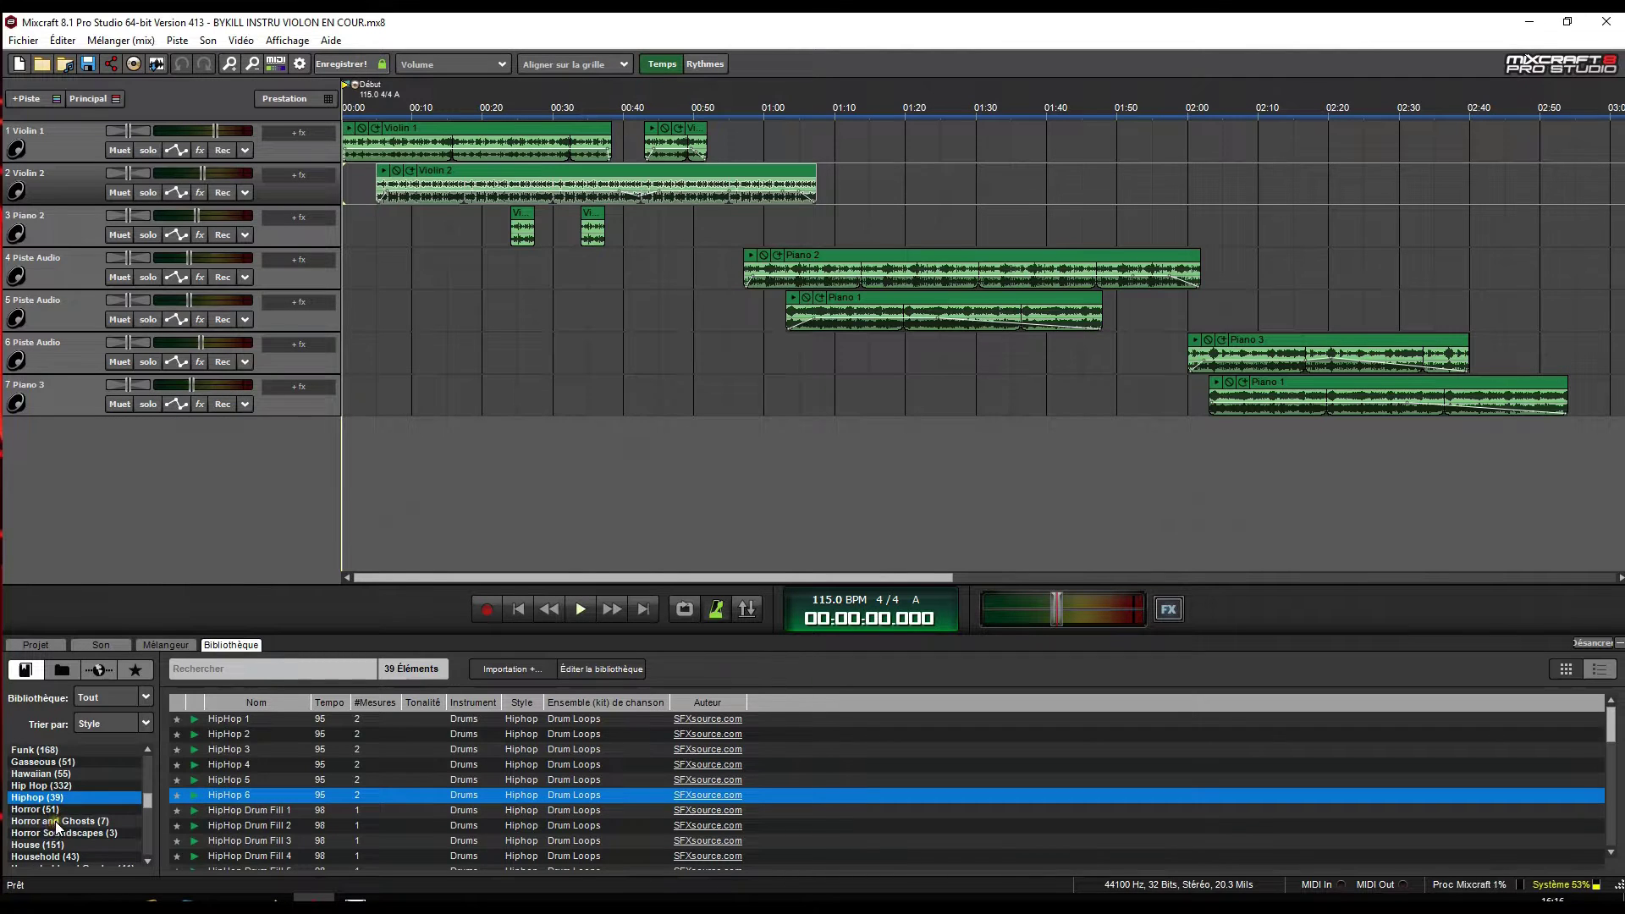
# Filter the library by Horror and Ghosts and preview Female Scream, Ghost 1 and Ghost 2.
pyautogui.click(56, 821)
pyautogui.click(194, 718)
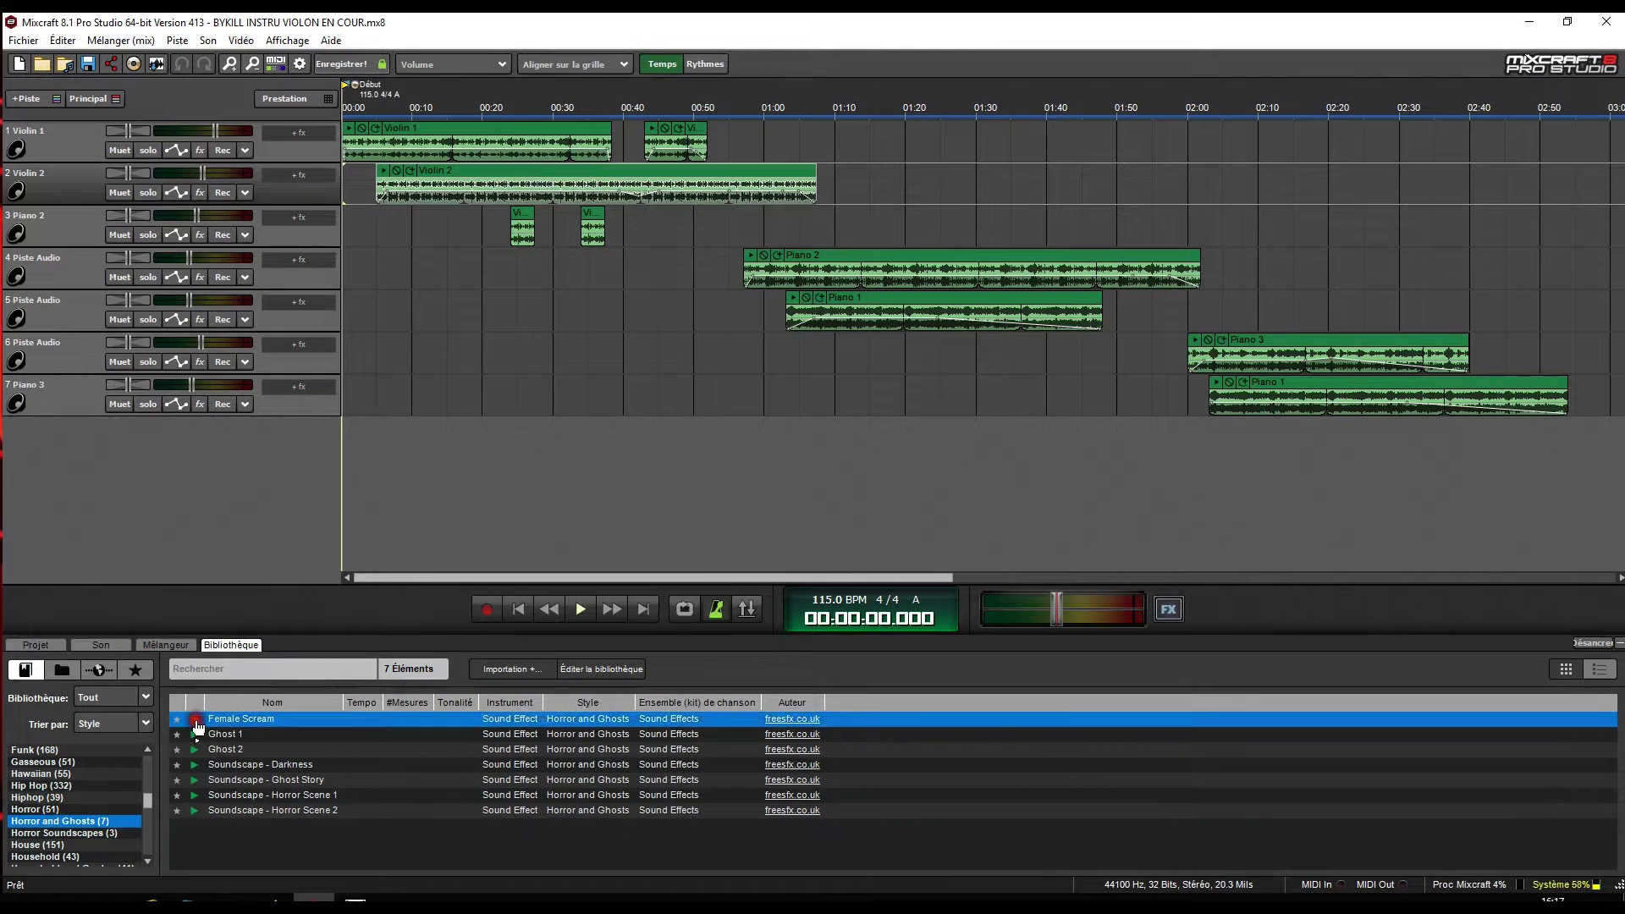
pyautogui.click(193, 734)
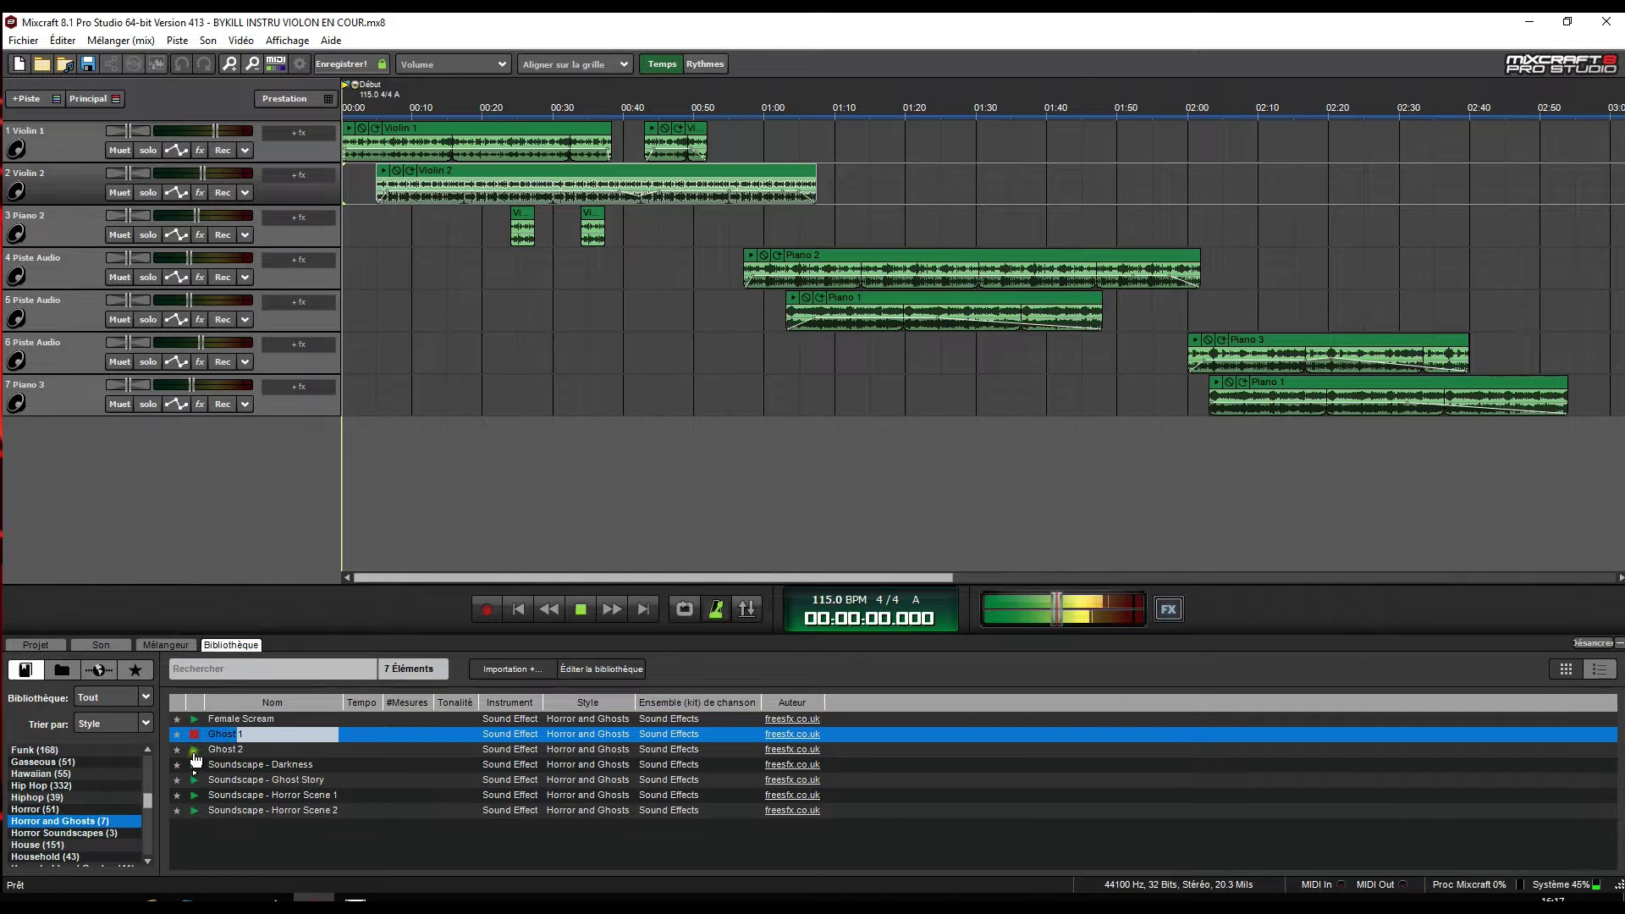
pyautogui.click(193, 749)
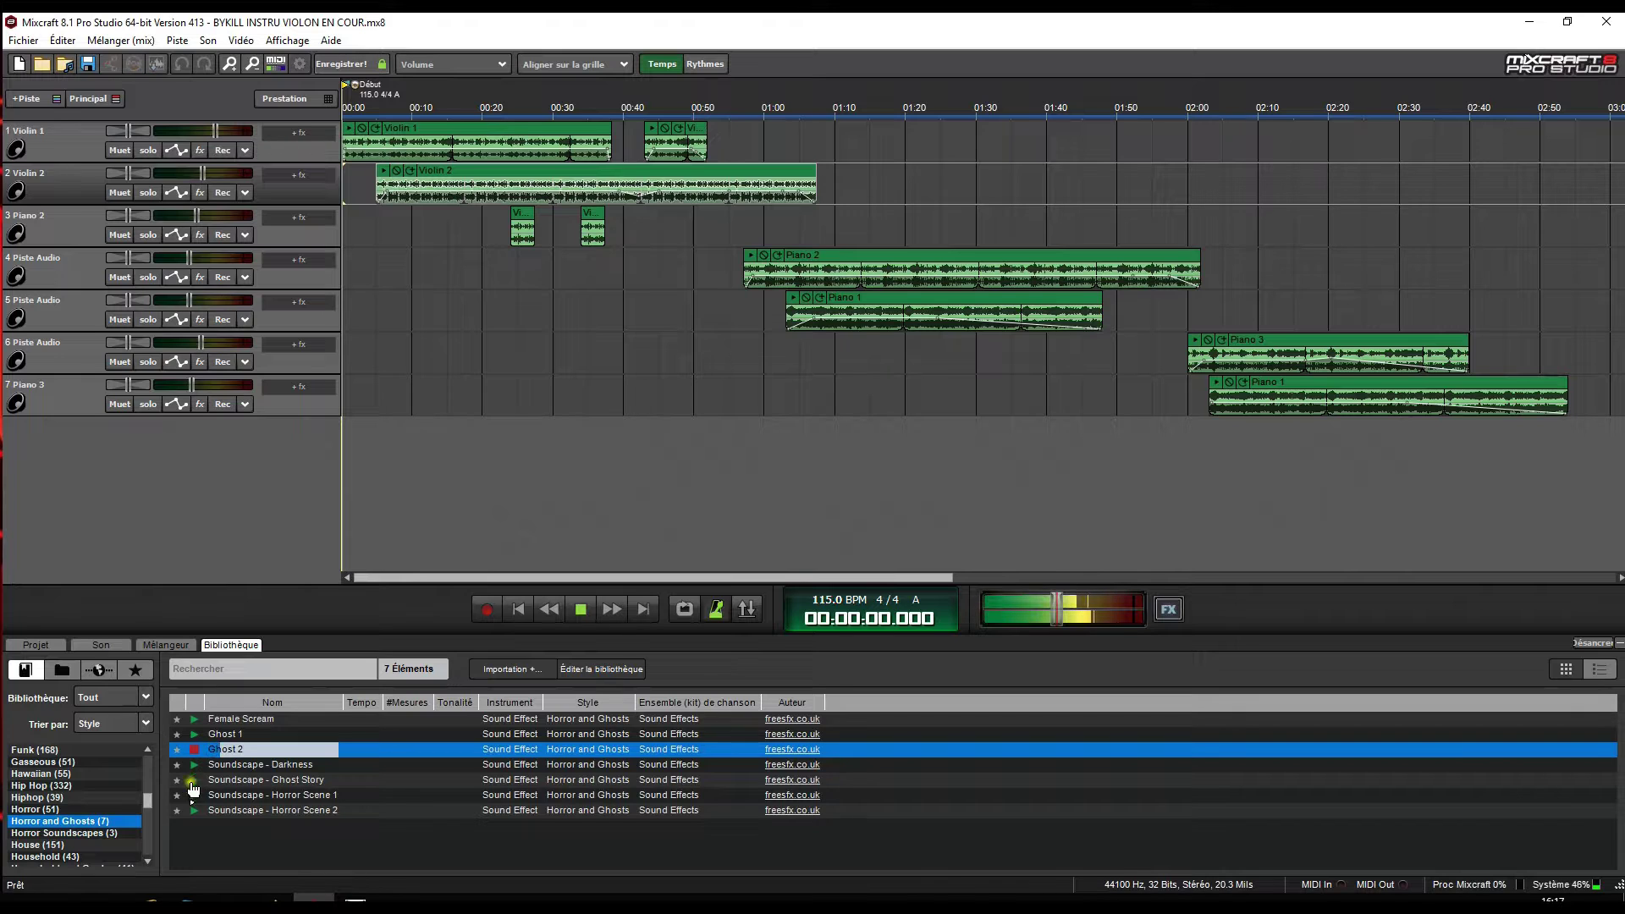
# Filter the library by the Funk style and preview 70s Funk Drum Fill 1, 13 and 15.
pyautogui.scroll(1, 70, 799)
pyautogui.click(30, 762)
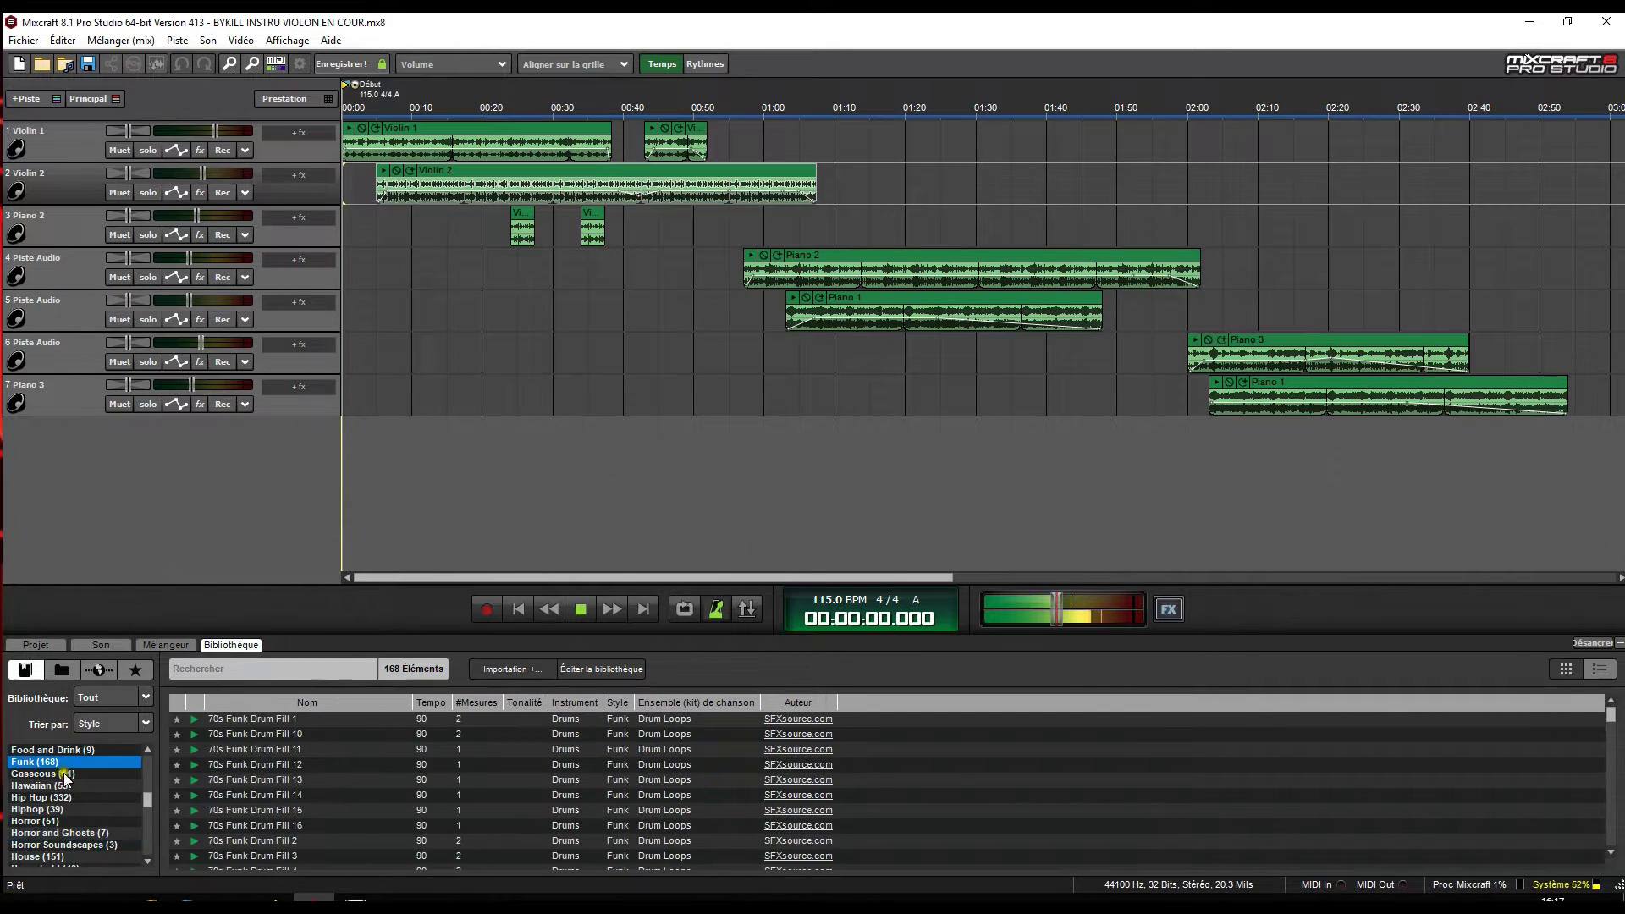
pyautogui.click(194, 719)
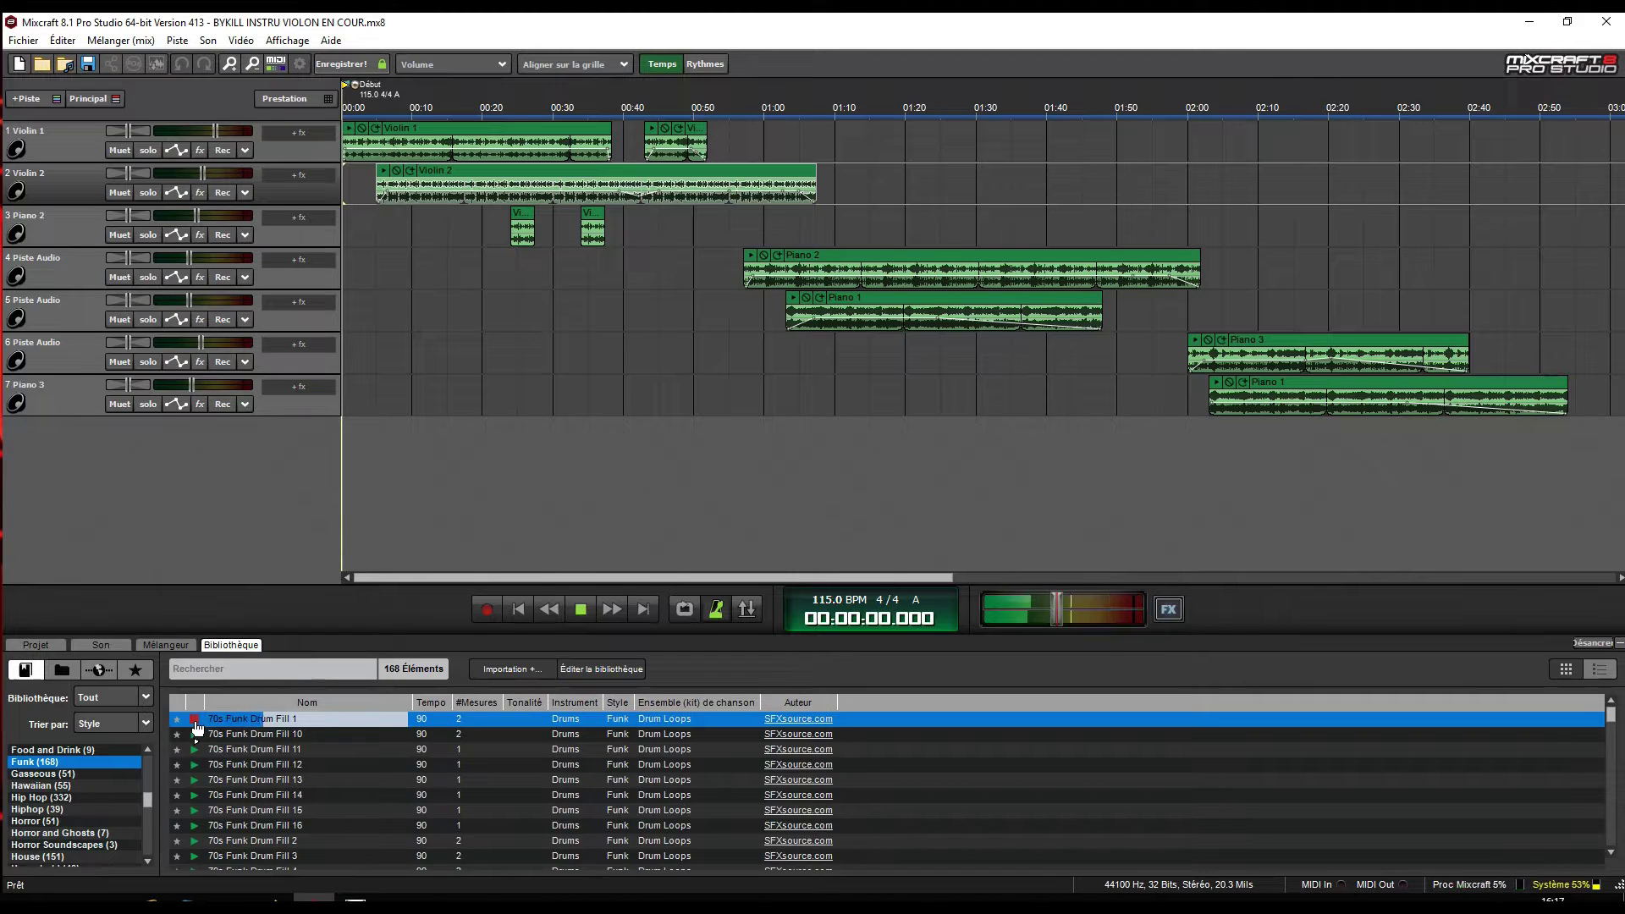
pyautogui.click(195, 779)
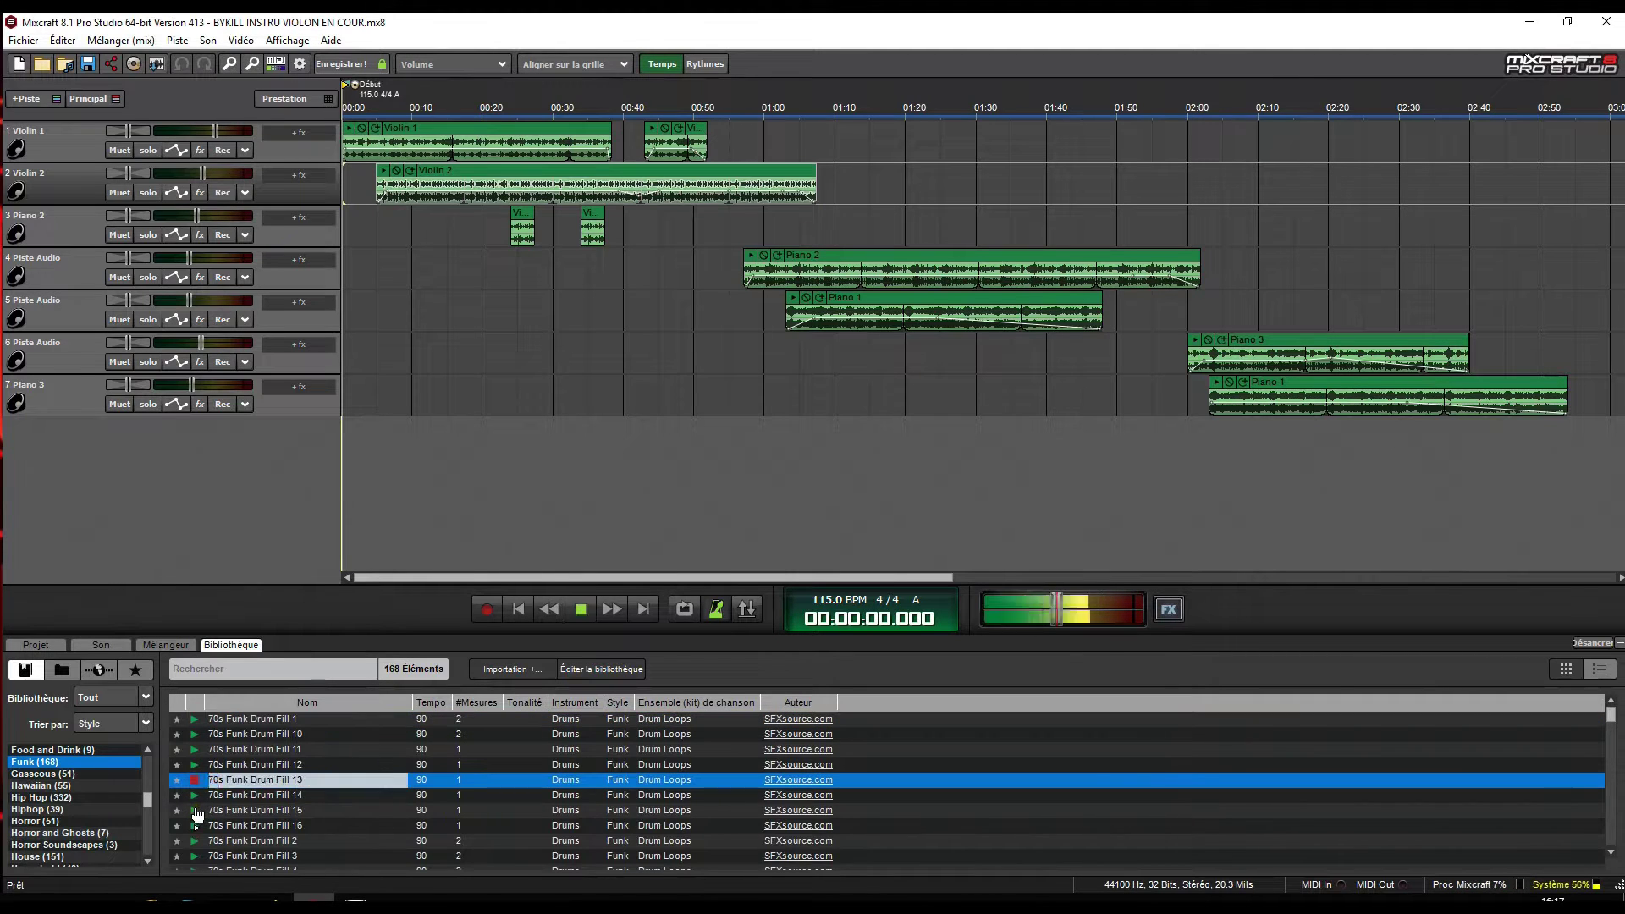
pyautogui.click(195, 810)
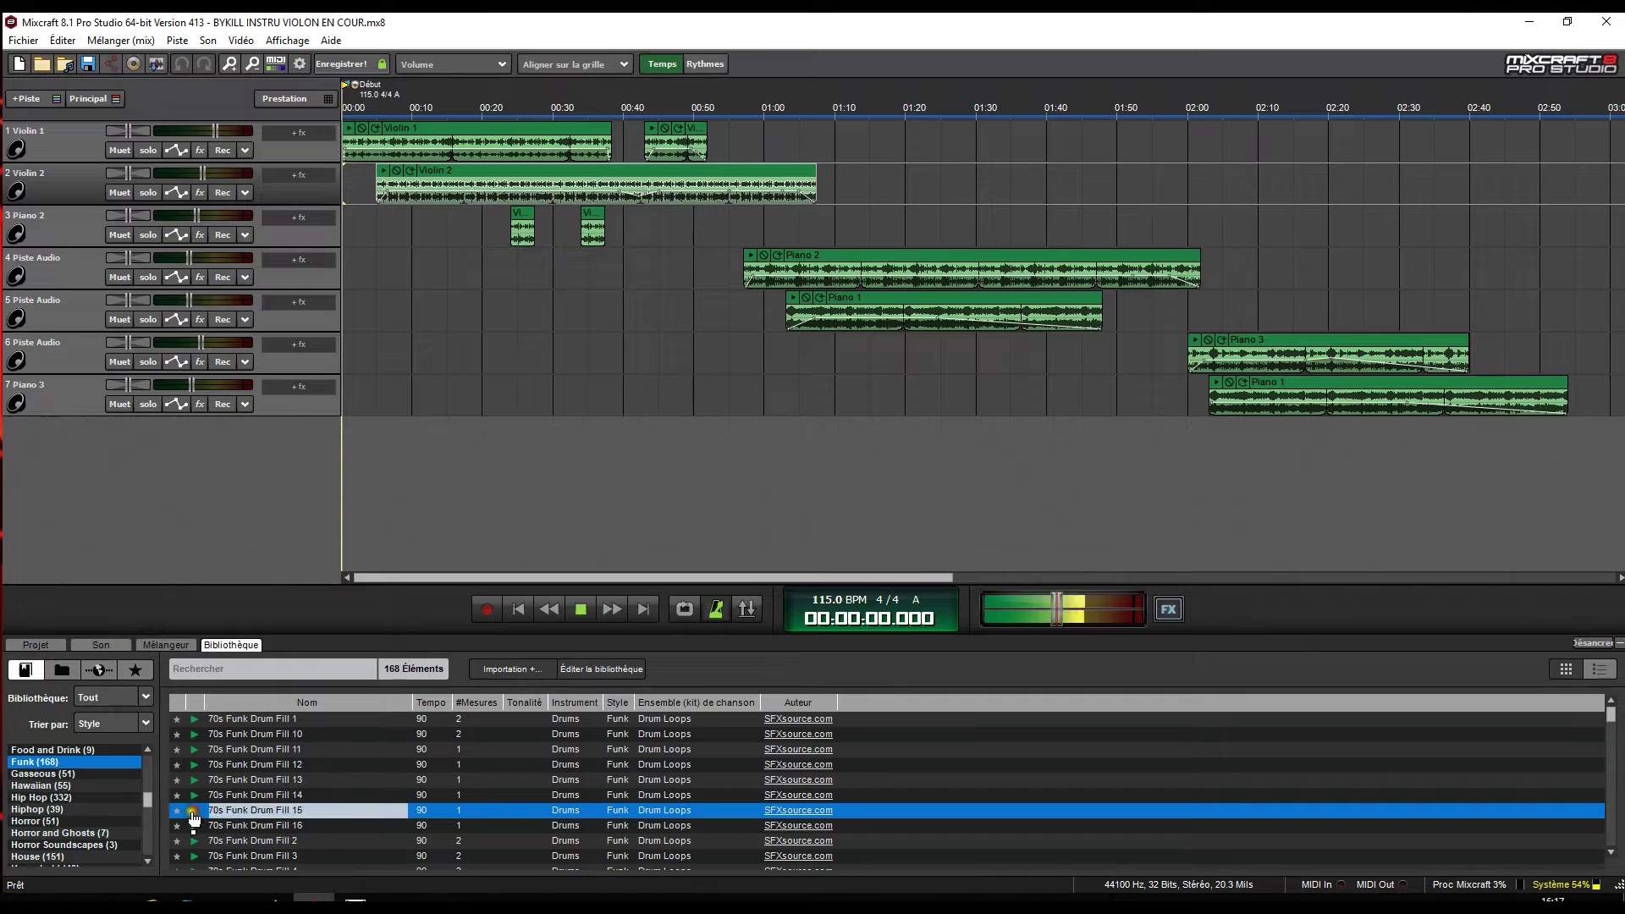
# Filter the library by the Dubstep style, preview 4 On The Floor Kick and stop its playback.
pyautogui.scroll(1, 89, 789)
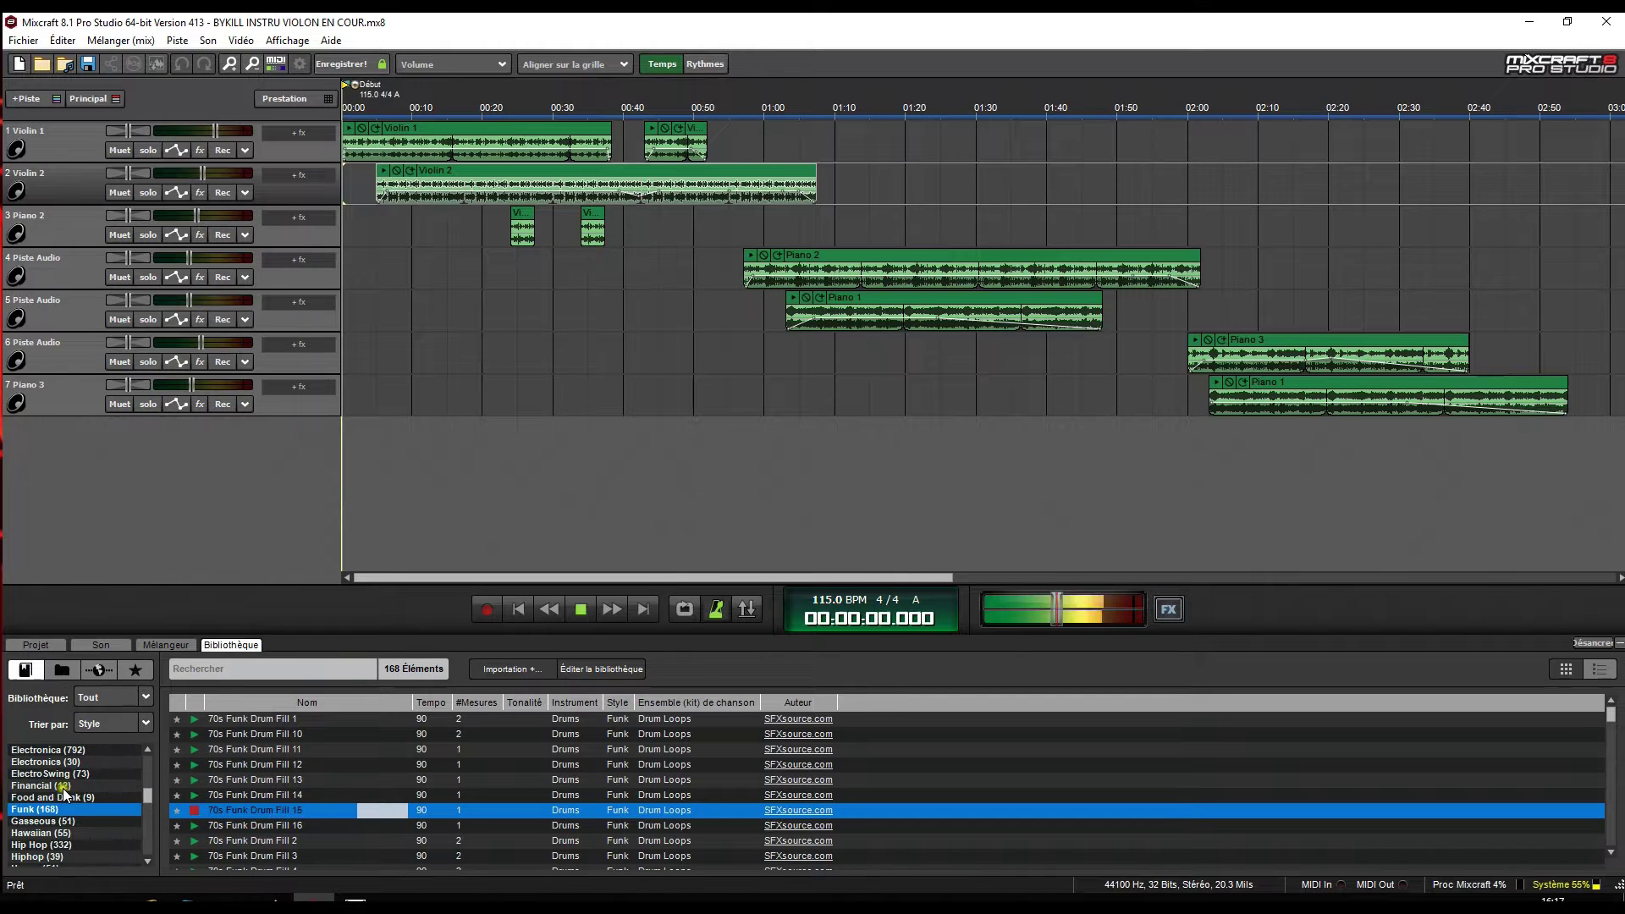
pyautogui.scroll(3, 43, 795)
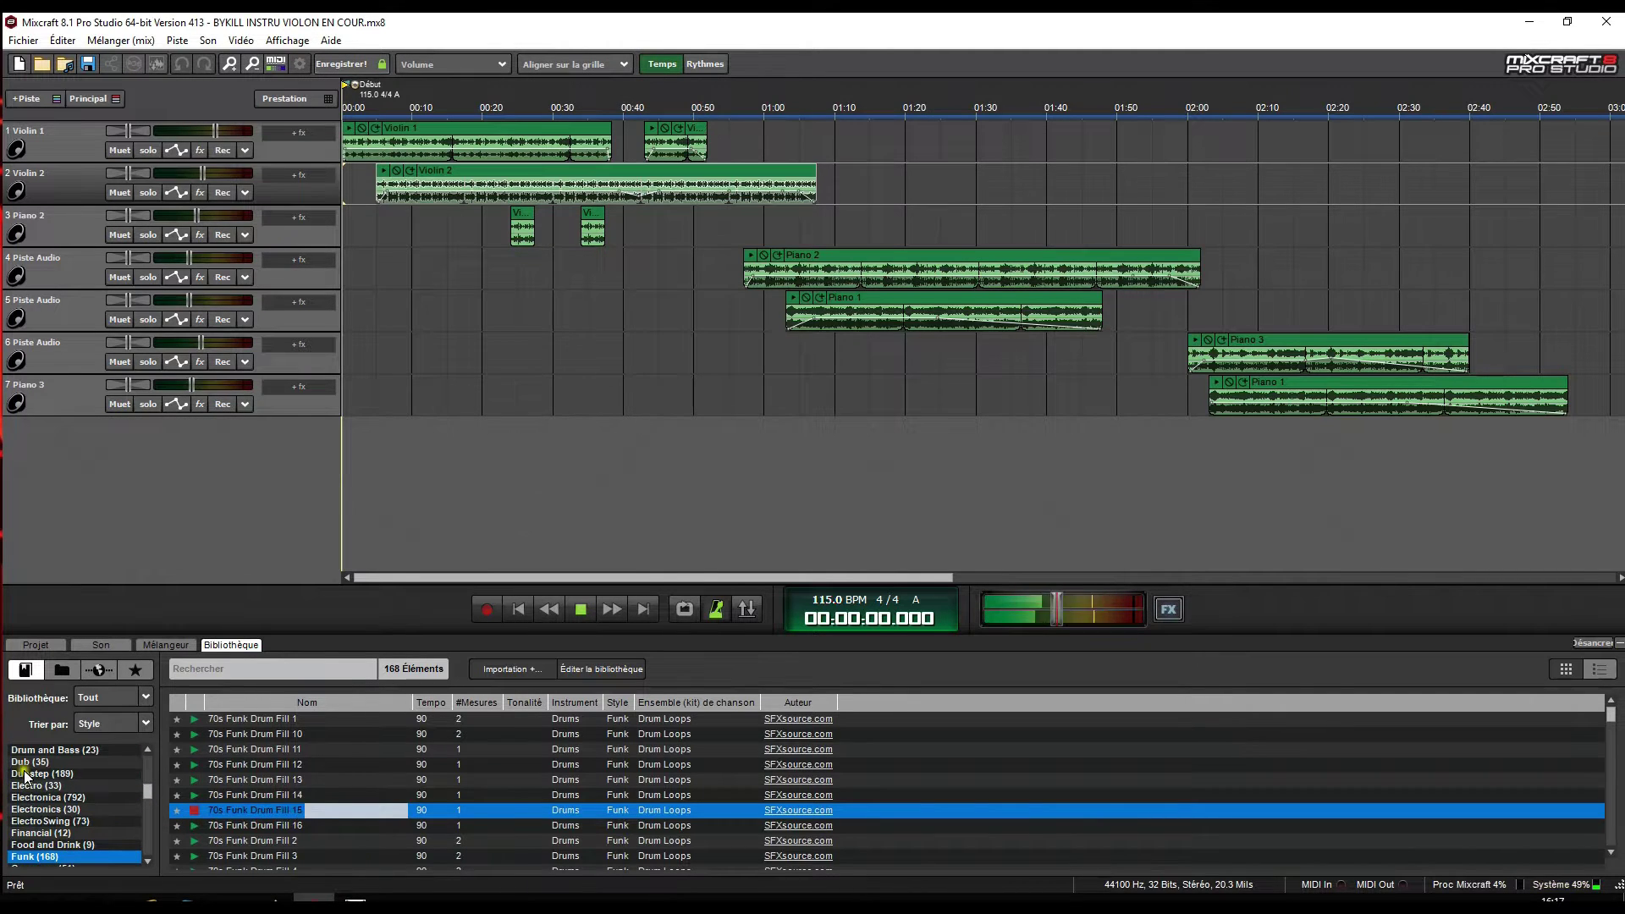
pyautogui.click(25, 774)
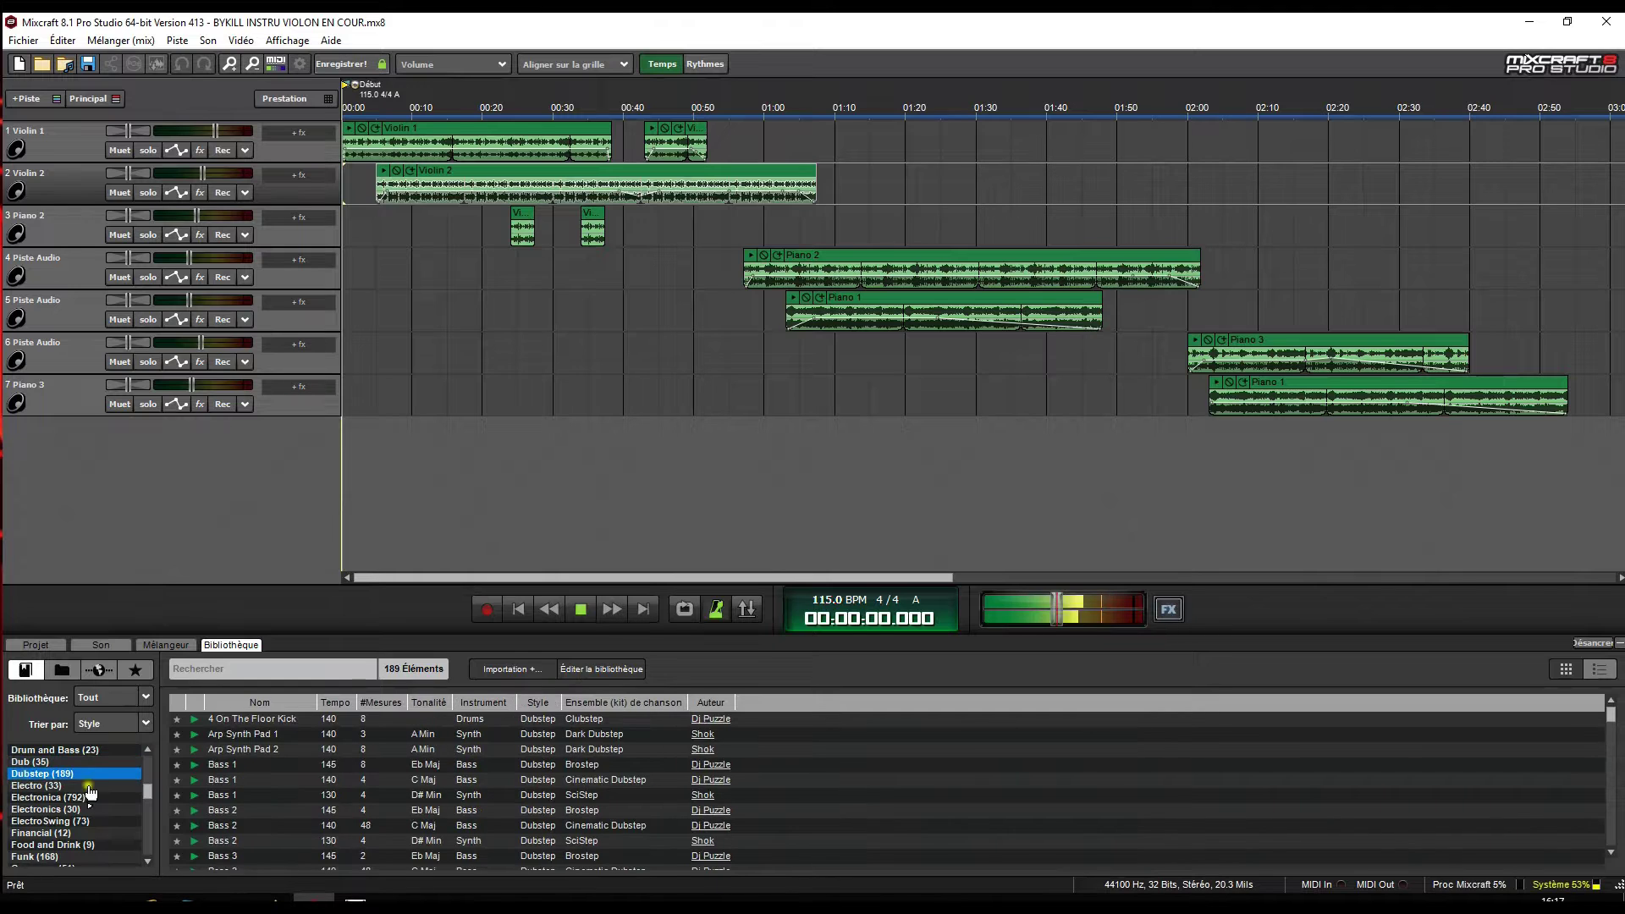
pyautogui.click(195, 719)
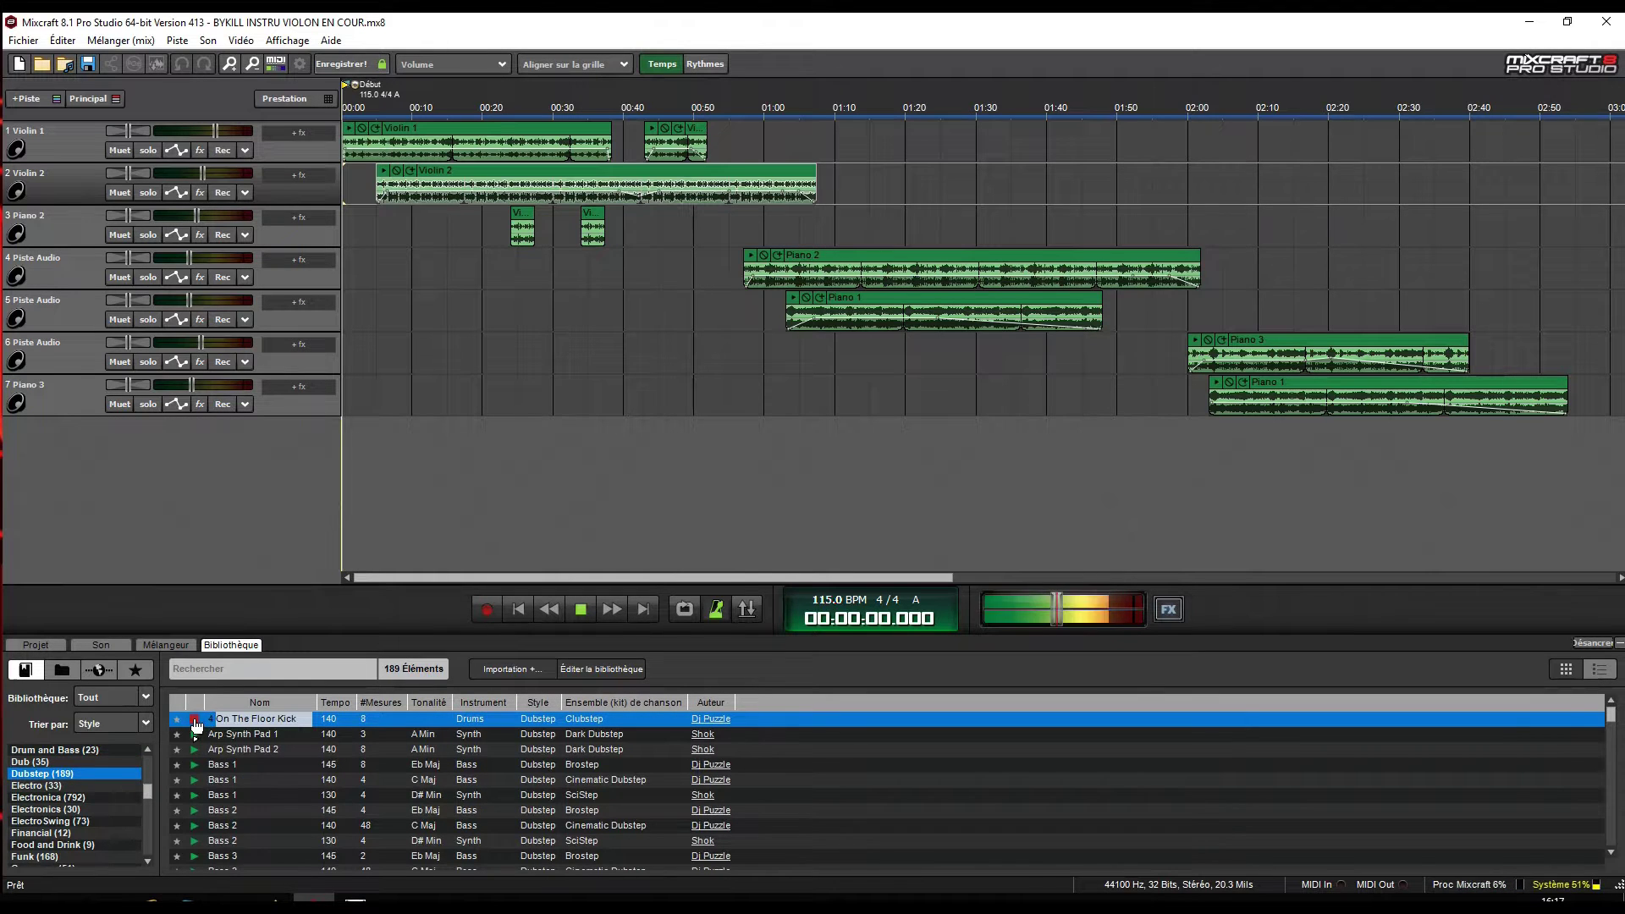
pyautogui.click(194, 720)
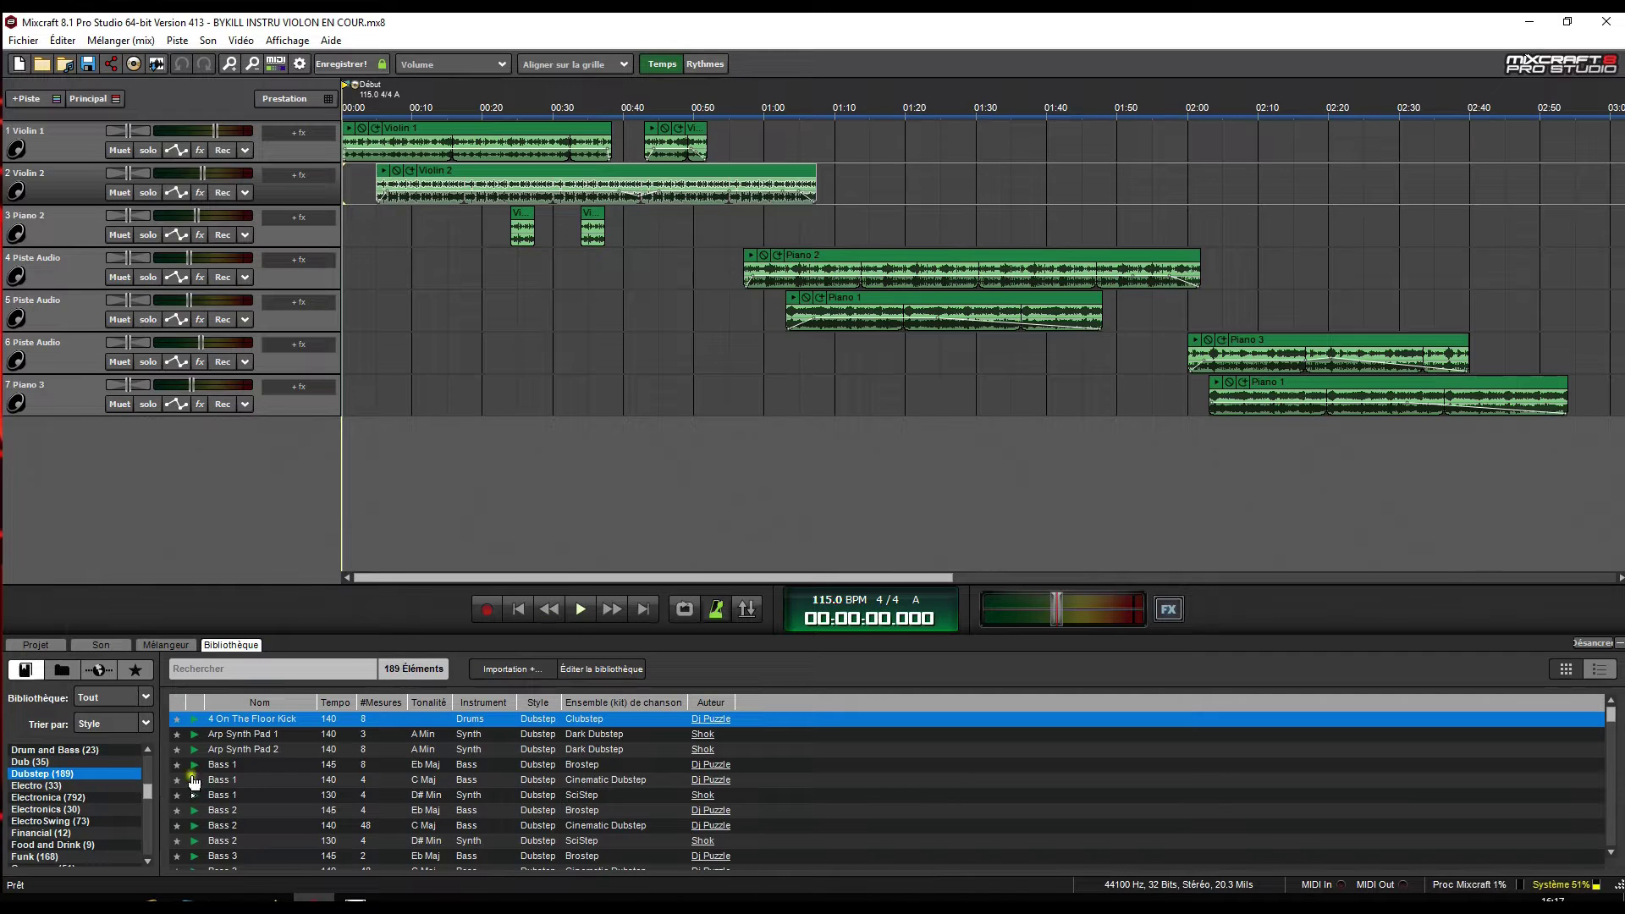
# Preview the Brostep Bass 1 loop, place it on track 7 at about 00:30 and extend it to about 01:00.
pyautogui.click(193, 764)
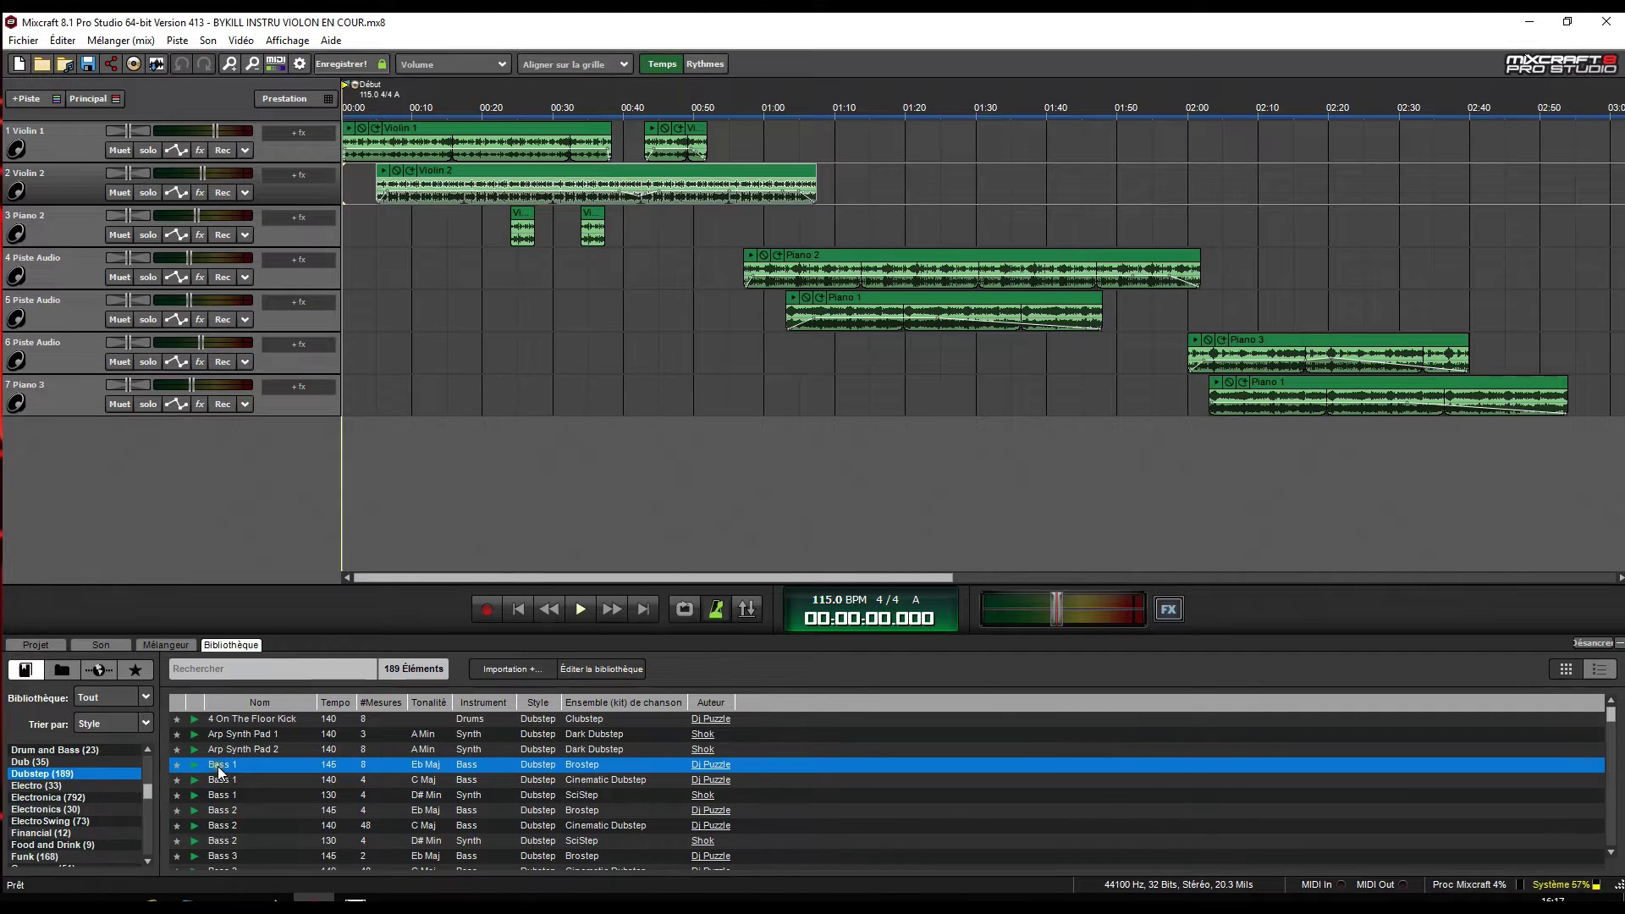
pyautogui.moveTo(219, 768); pyautogui.dragTo(541, 386)
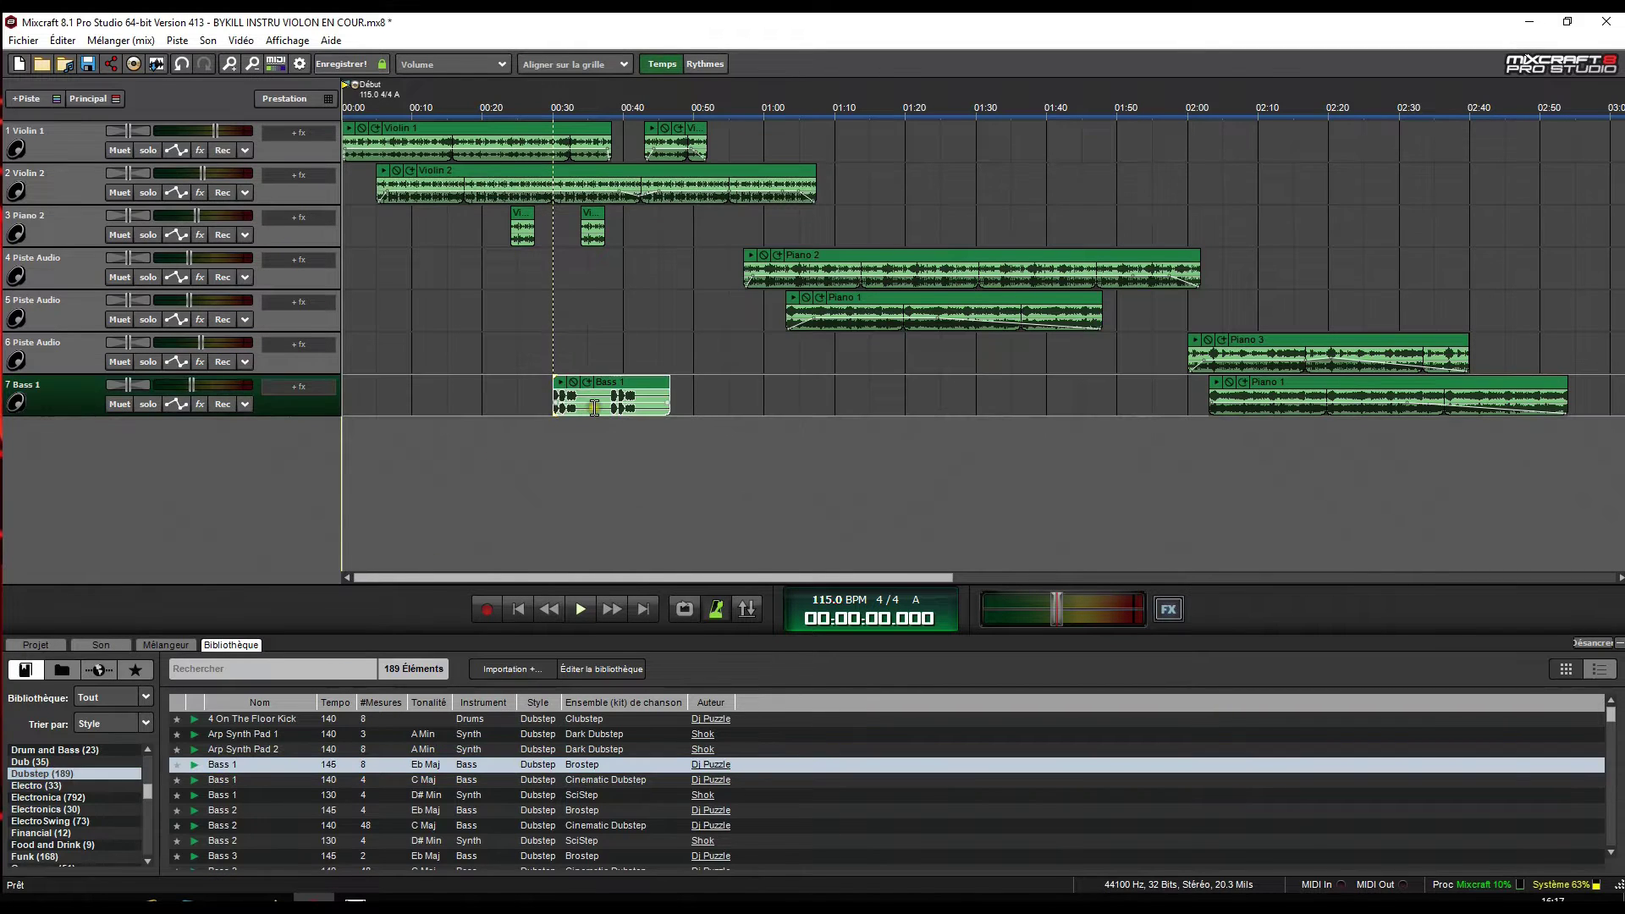
pyautogui.moveTo(657, 387); pyautogui.dragTo(764, 391)
# Delete the Bass 1 clip from track 7.
pyautogui.rightClick(647, 404)
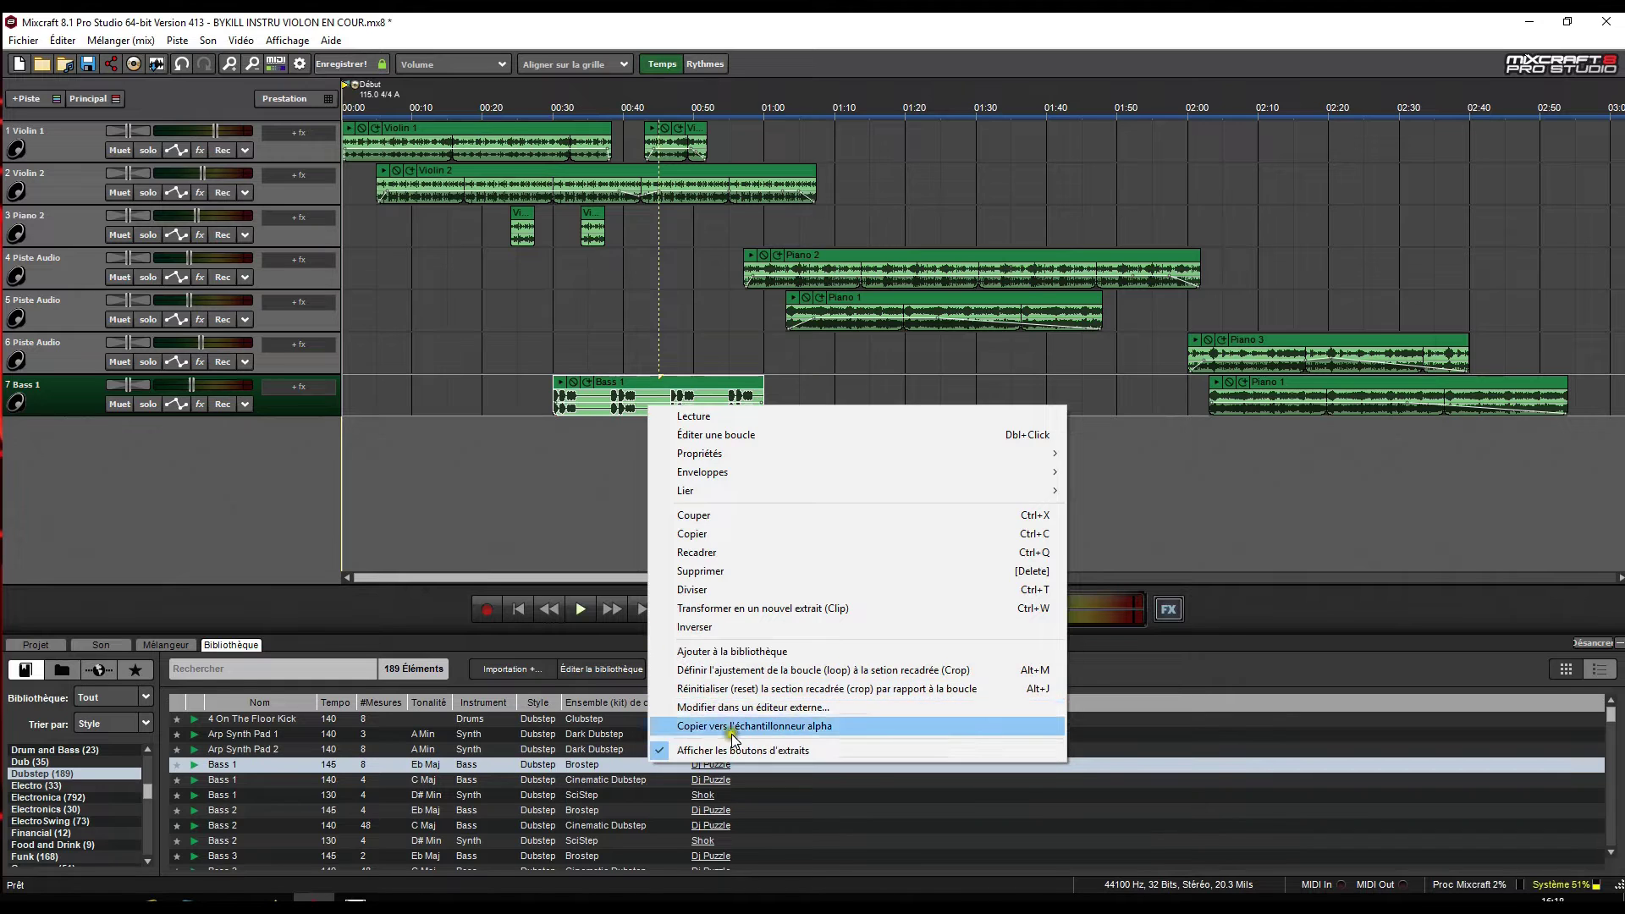
pyautogui.click(623, 496)
pyautogui.click(623, 496)
pyautogui.rightClick(646, 398)
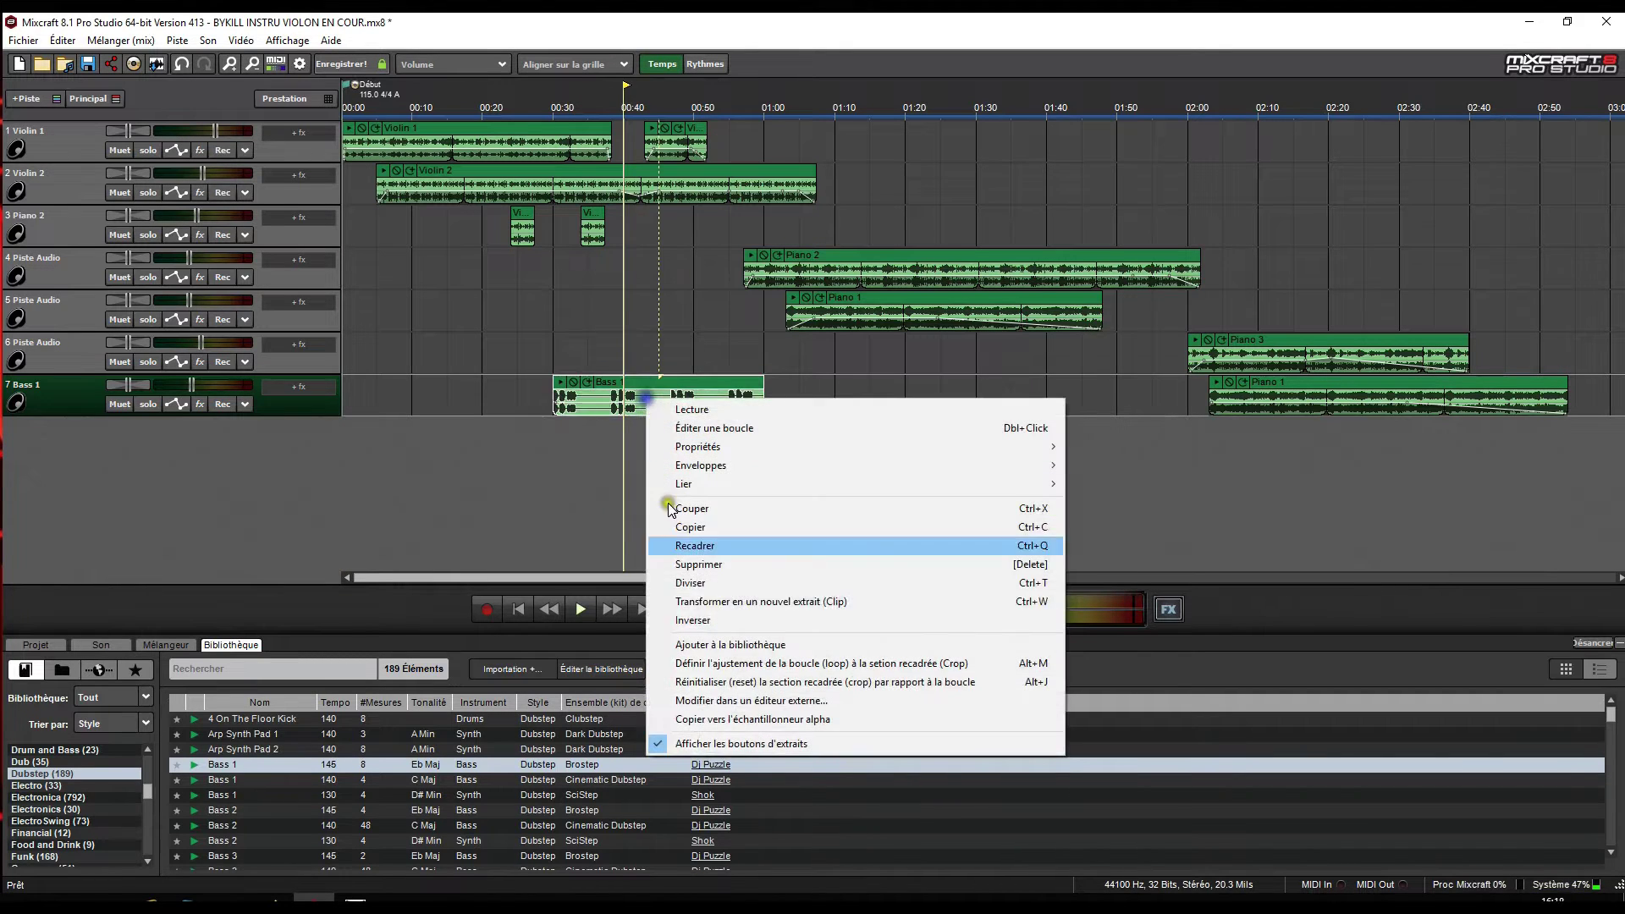
pyautogui.click(690, 567)
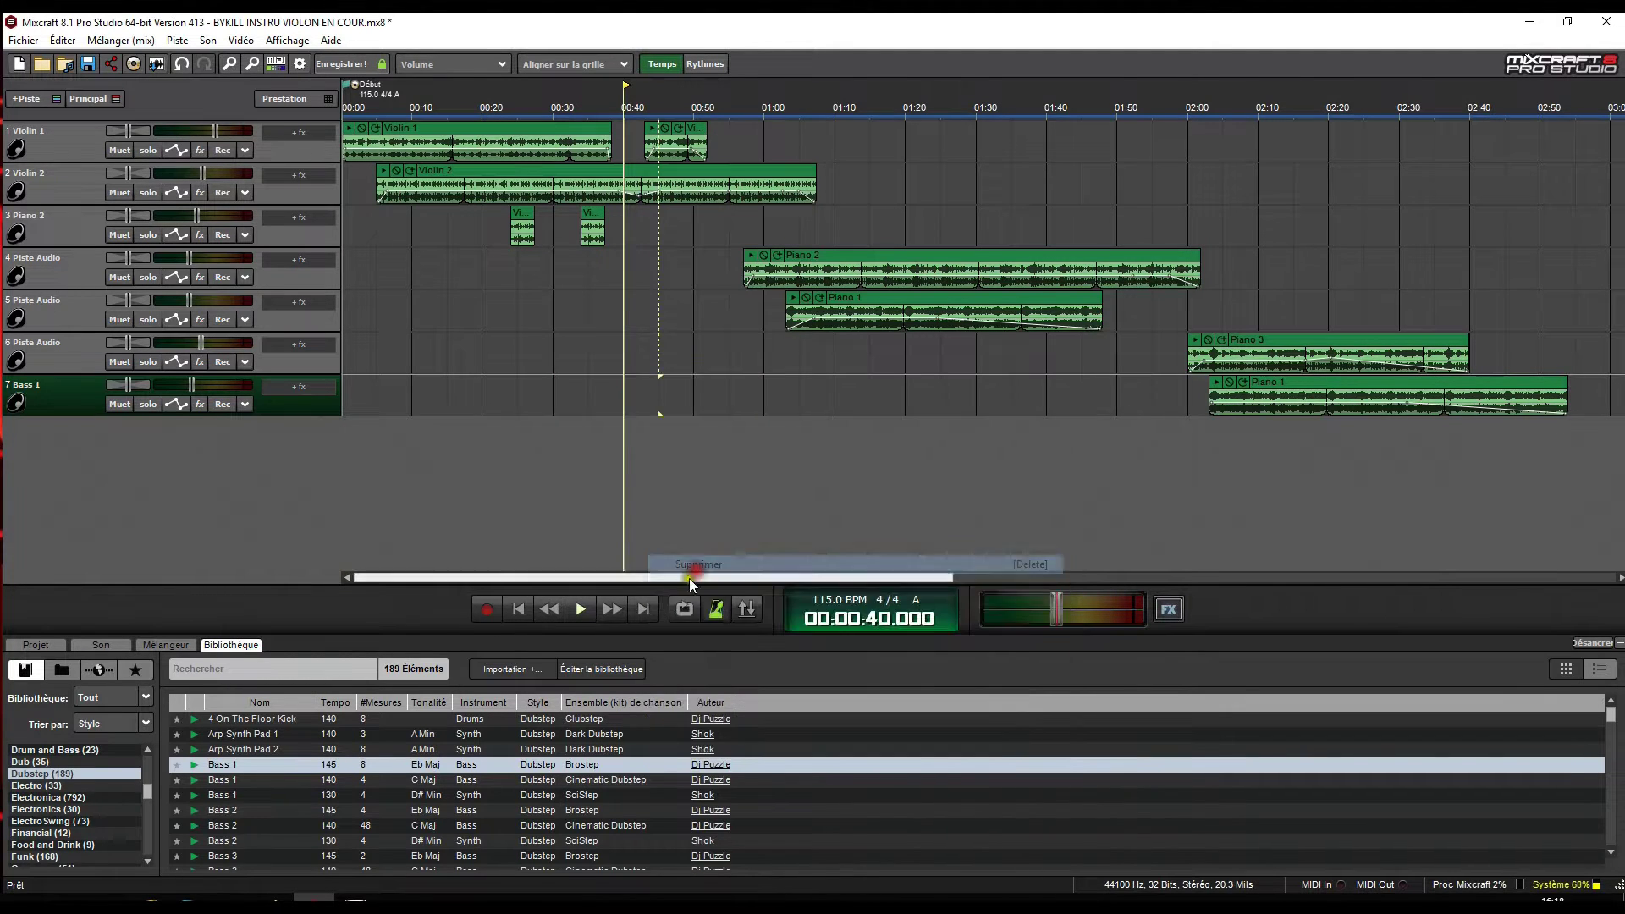
# Return the playhead to the start and play the first Violin 1 clip while raising the master volume.
pyautogui.press('Home')
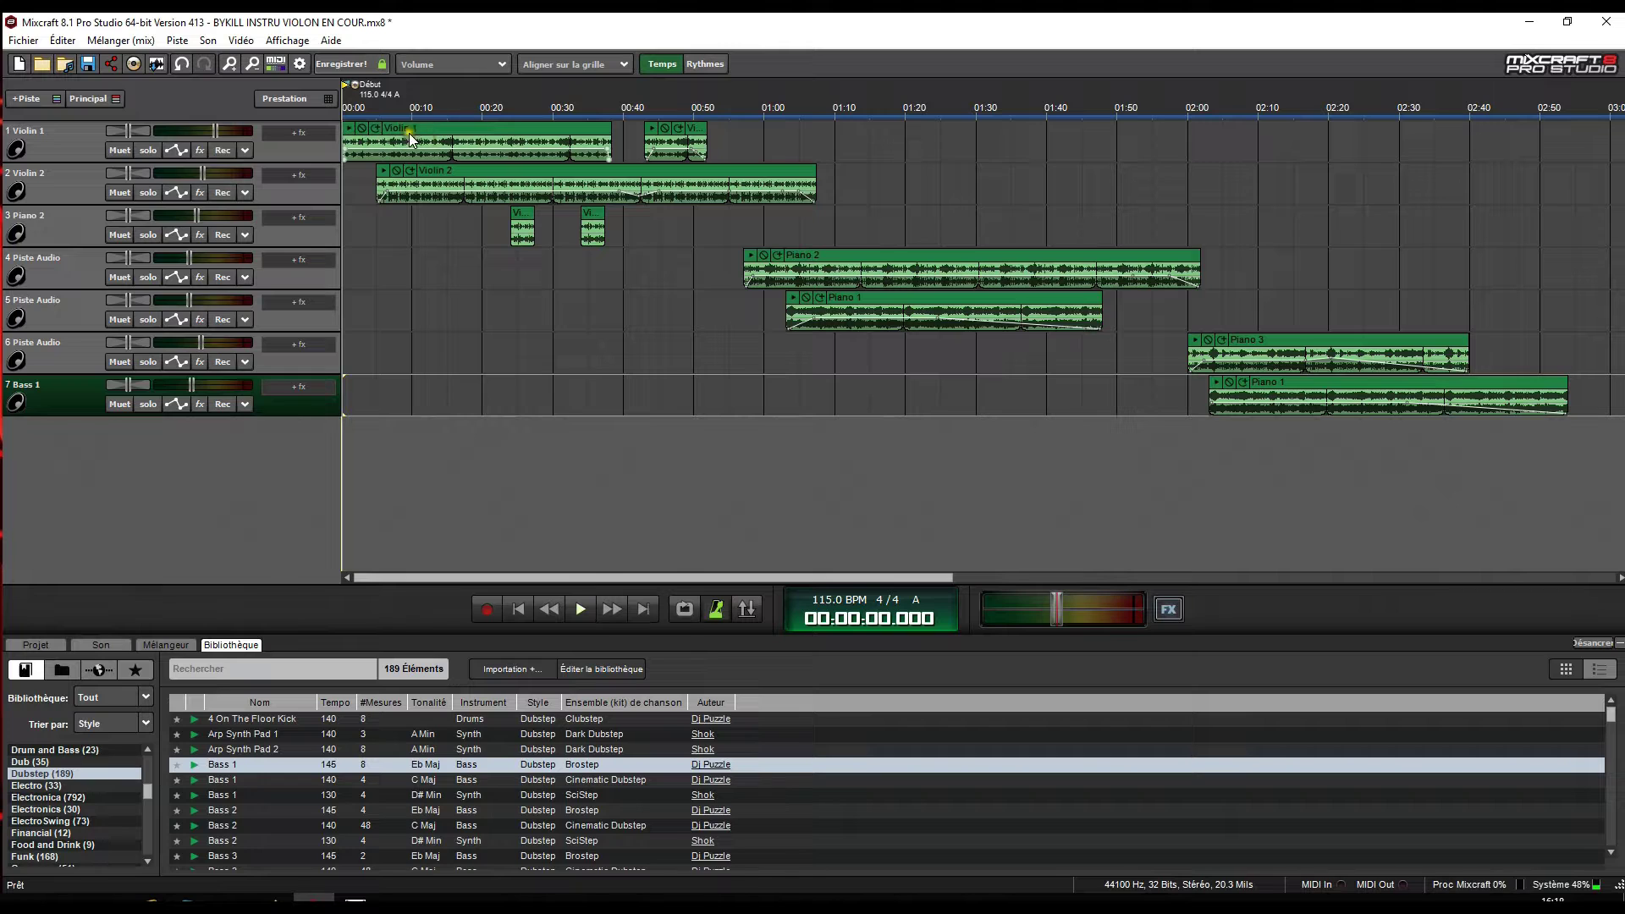
pyautogui.click(350, 128)
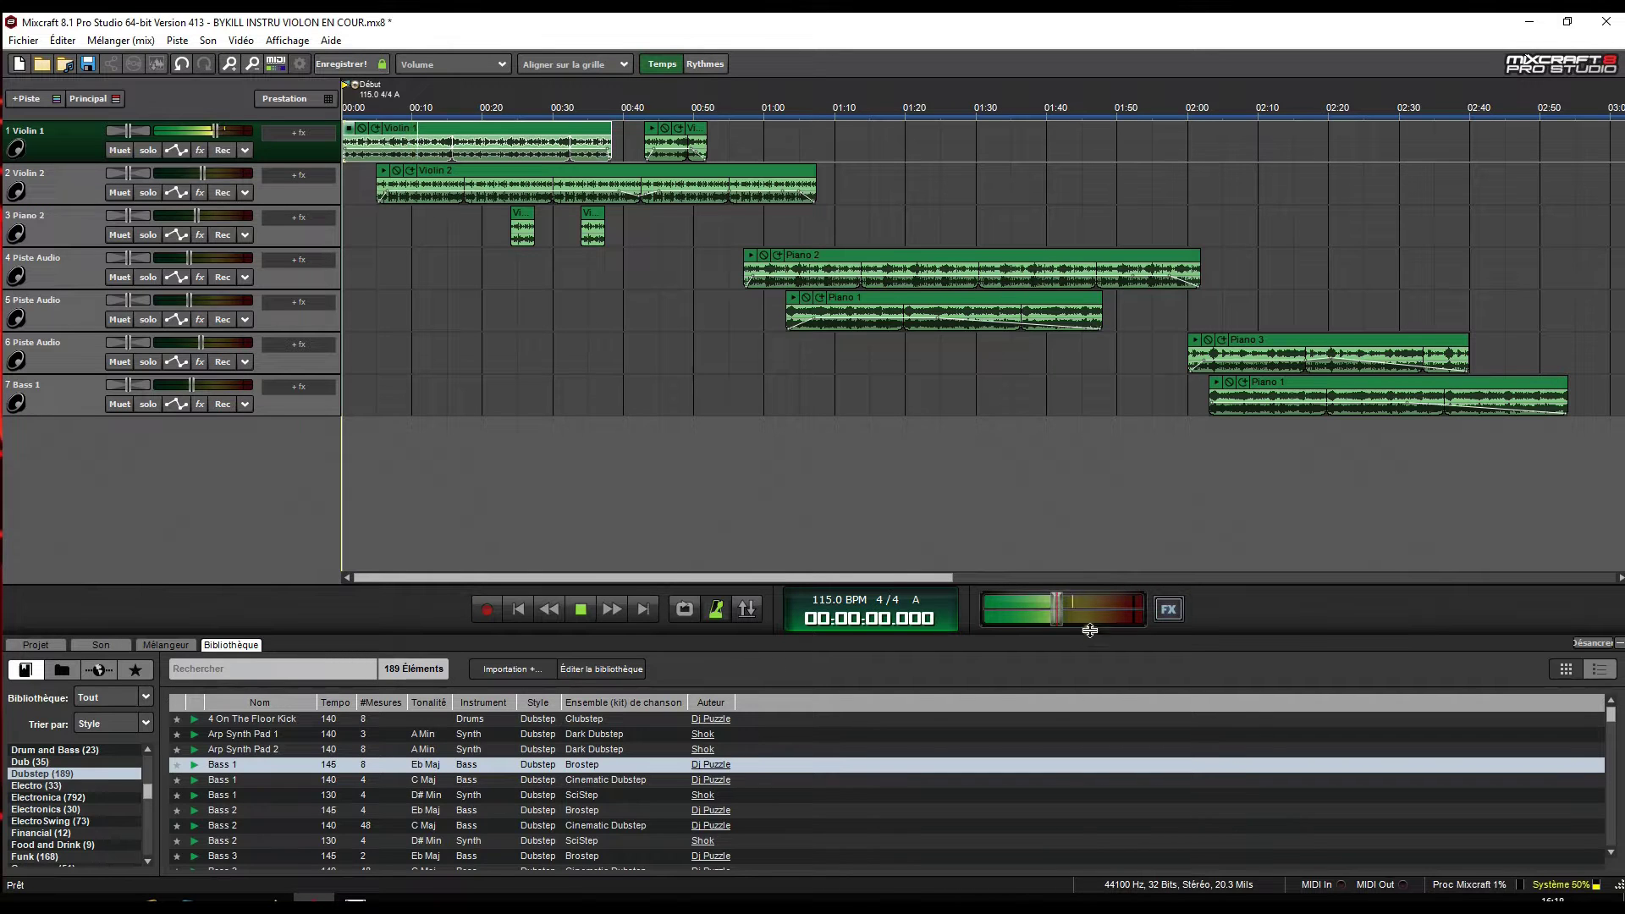
pyautogui.moveTo(1056, 609); pyautogui.dragTo(1077, 607)
pyautogui.press('space')
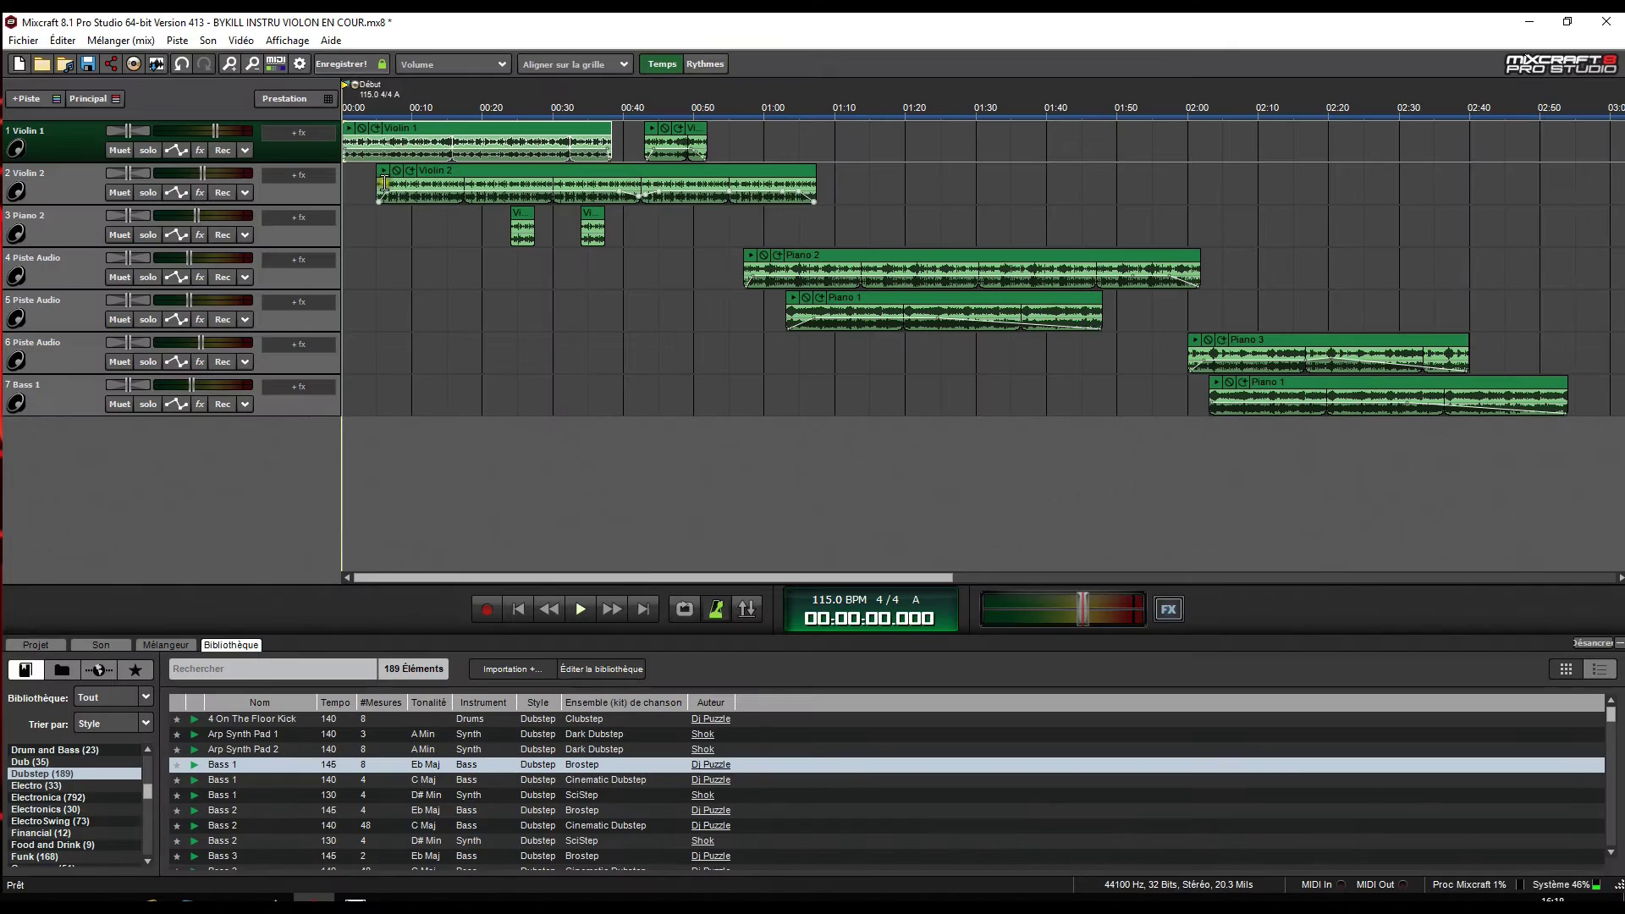
# Listen to the Violin 2 clip on track 2 and stop its playback.
pyautogui.click(384, 173)
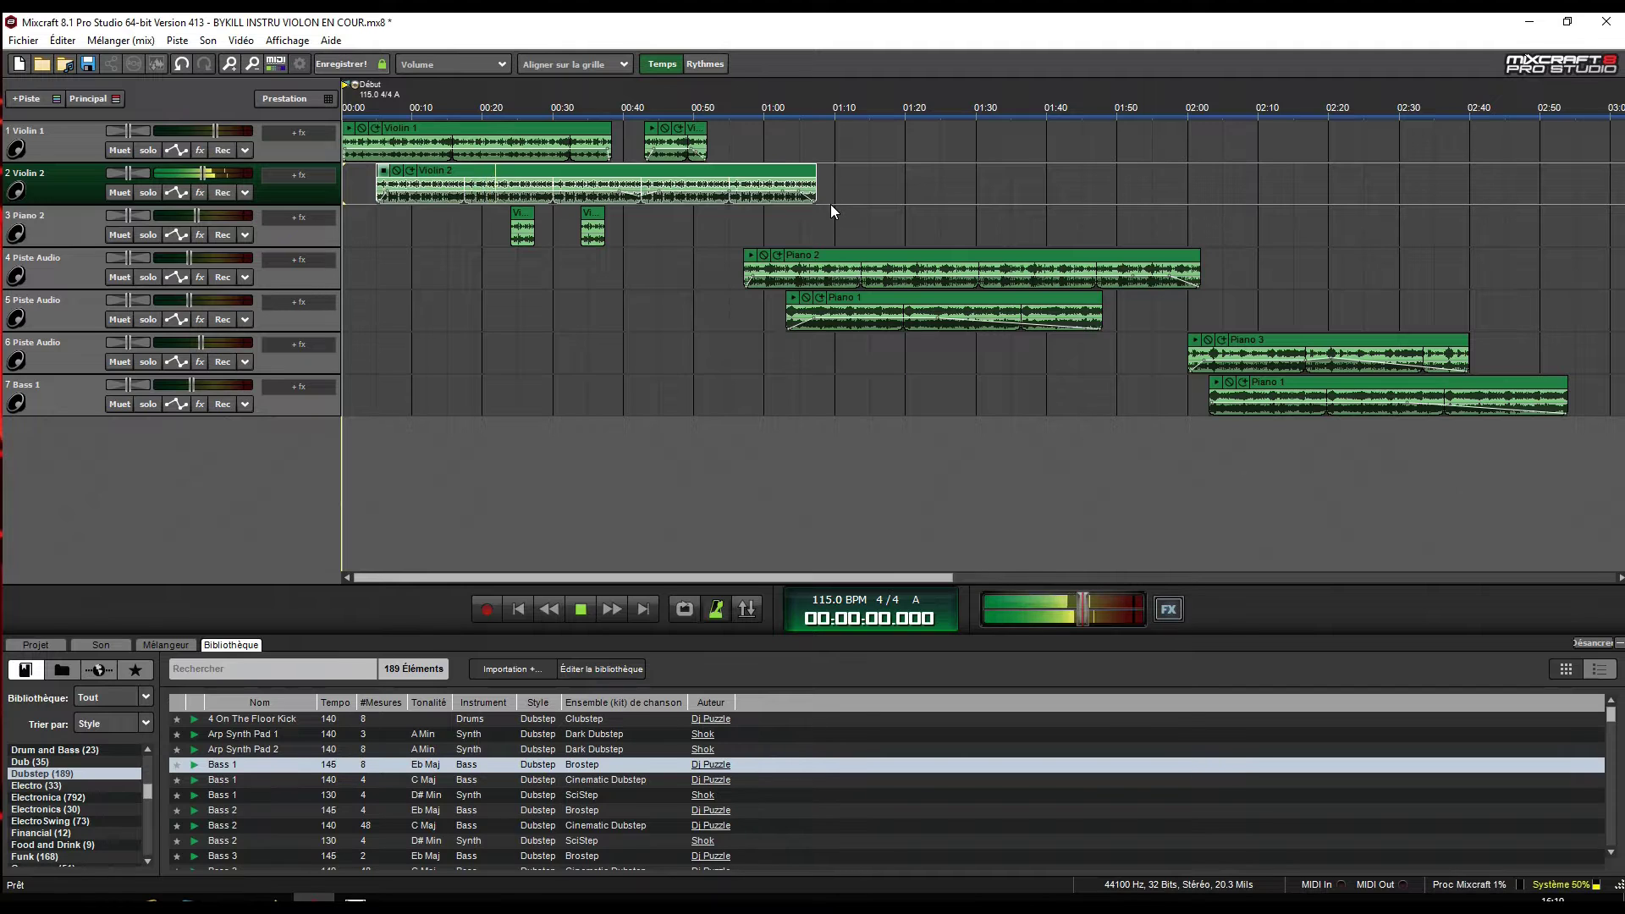
pyautogui.click(671, 247)
pyautogui.click(383, 171)
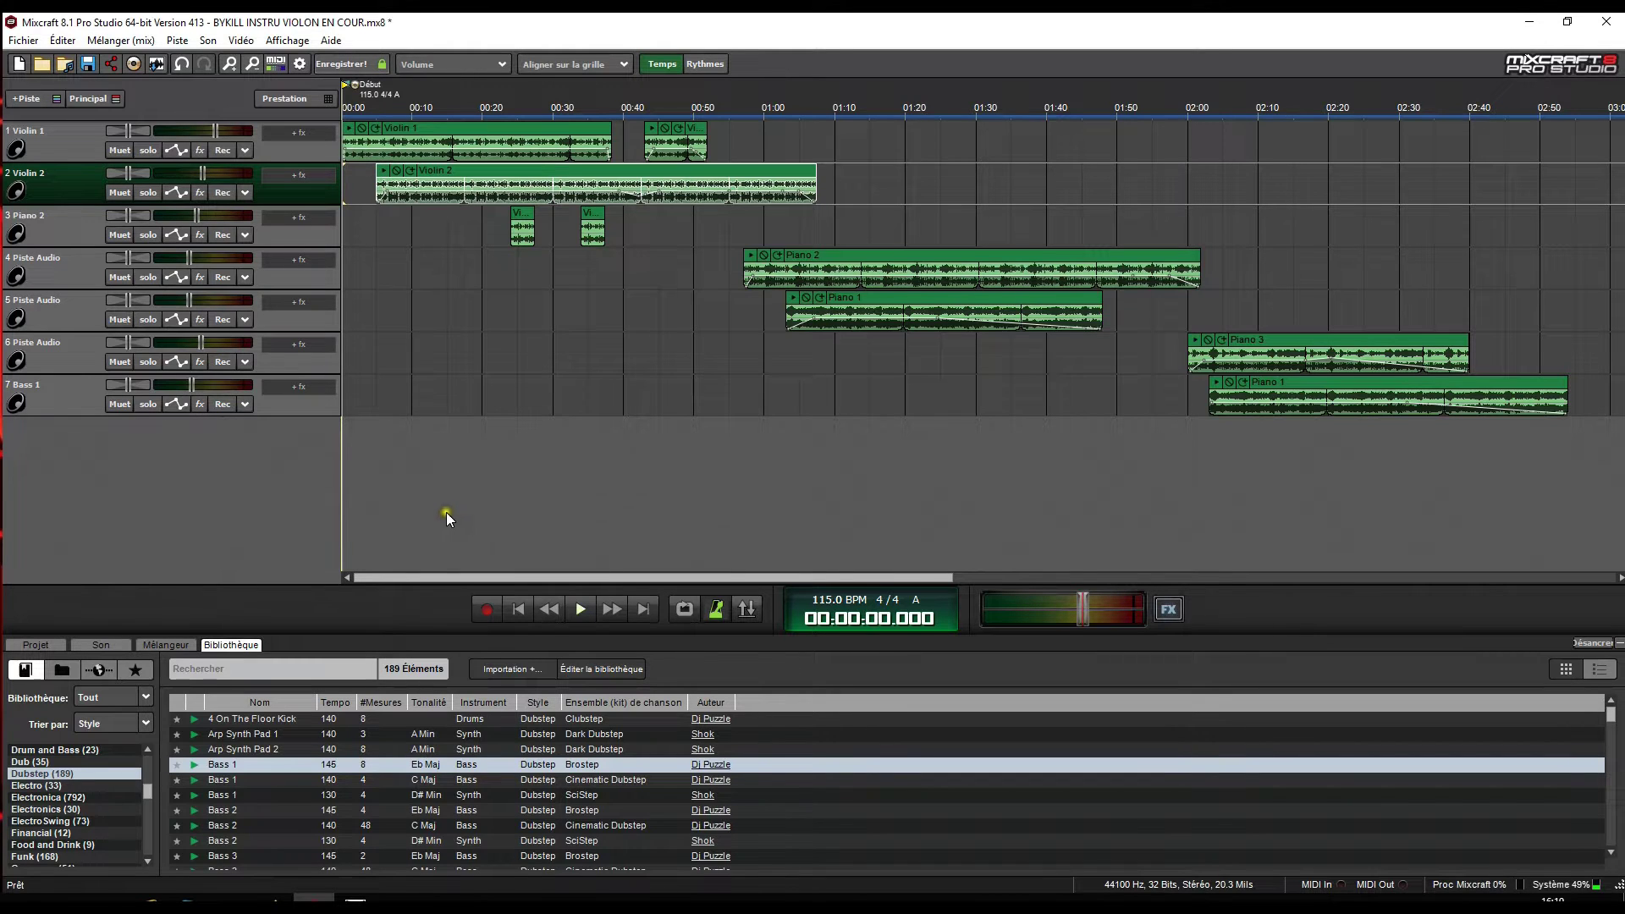
# Examine the Violin 2 clip's sound editor, the track mixer and the project information, and return to the library.
pyautogui.click(101, 646)
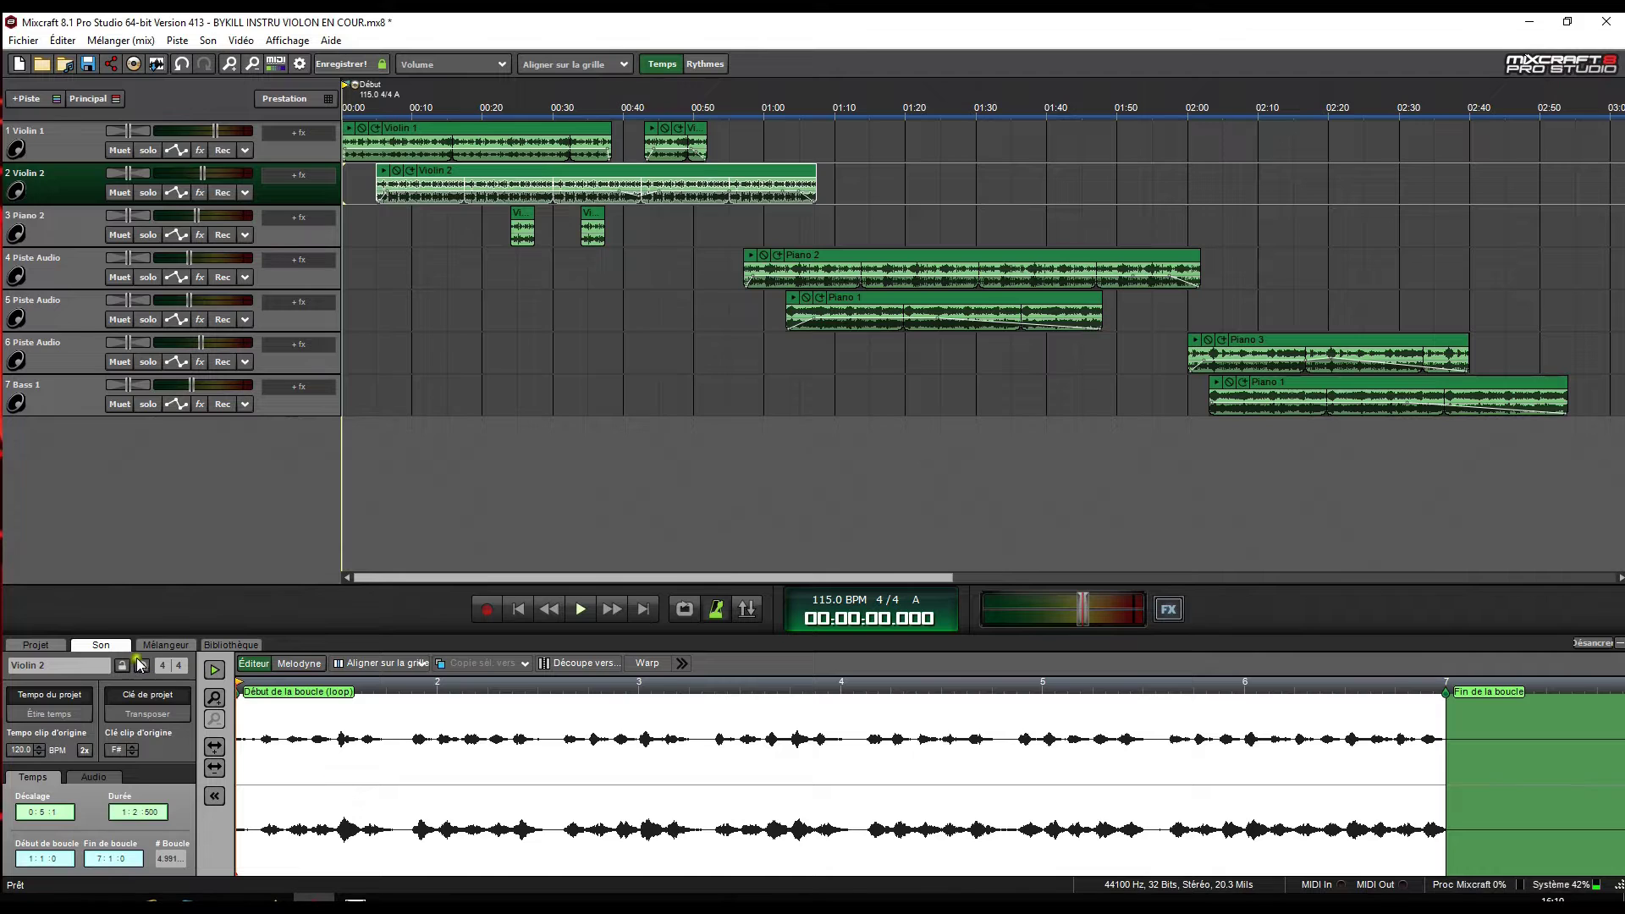
pyautogui.click(161, 644)
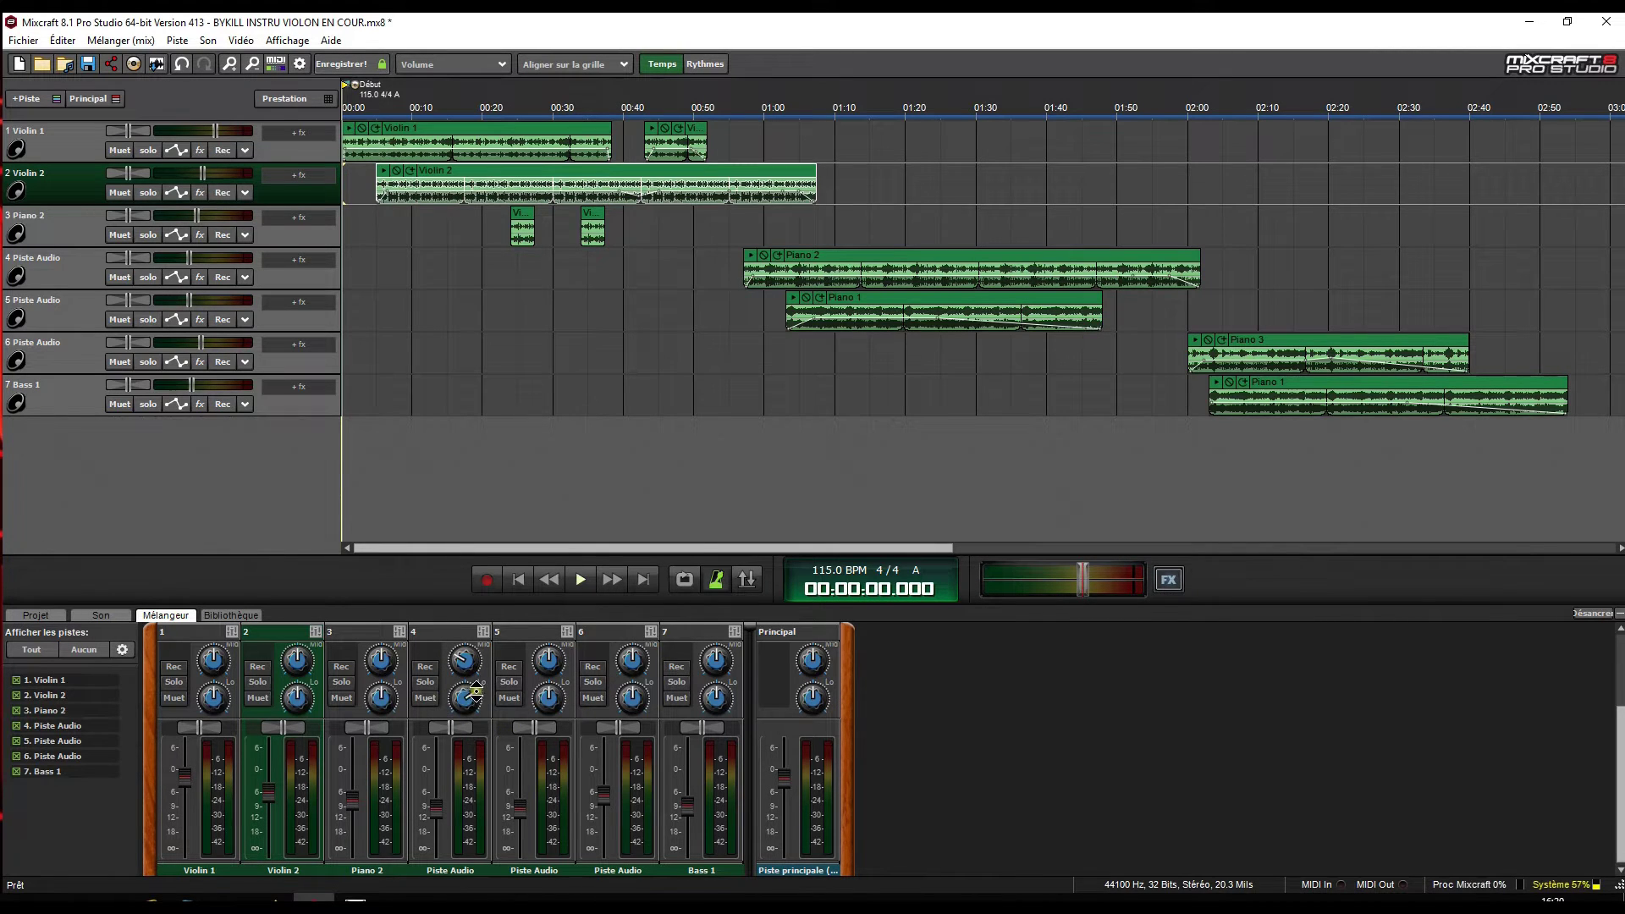
pyautogui.moveTo(459, 687); pyautogui.dragTo(458, 650)
pyautogui.click(38, 616)
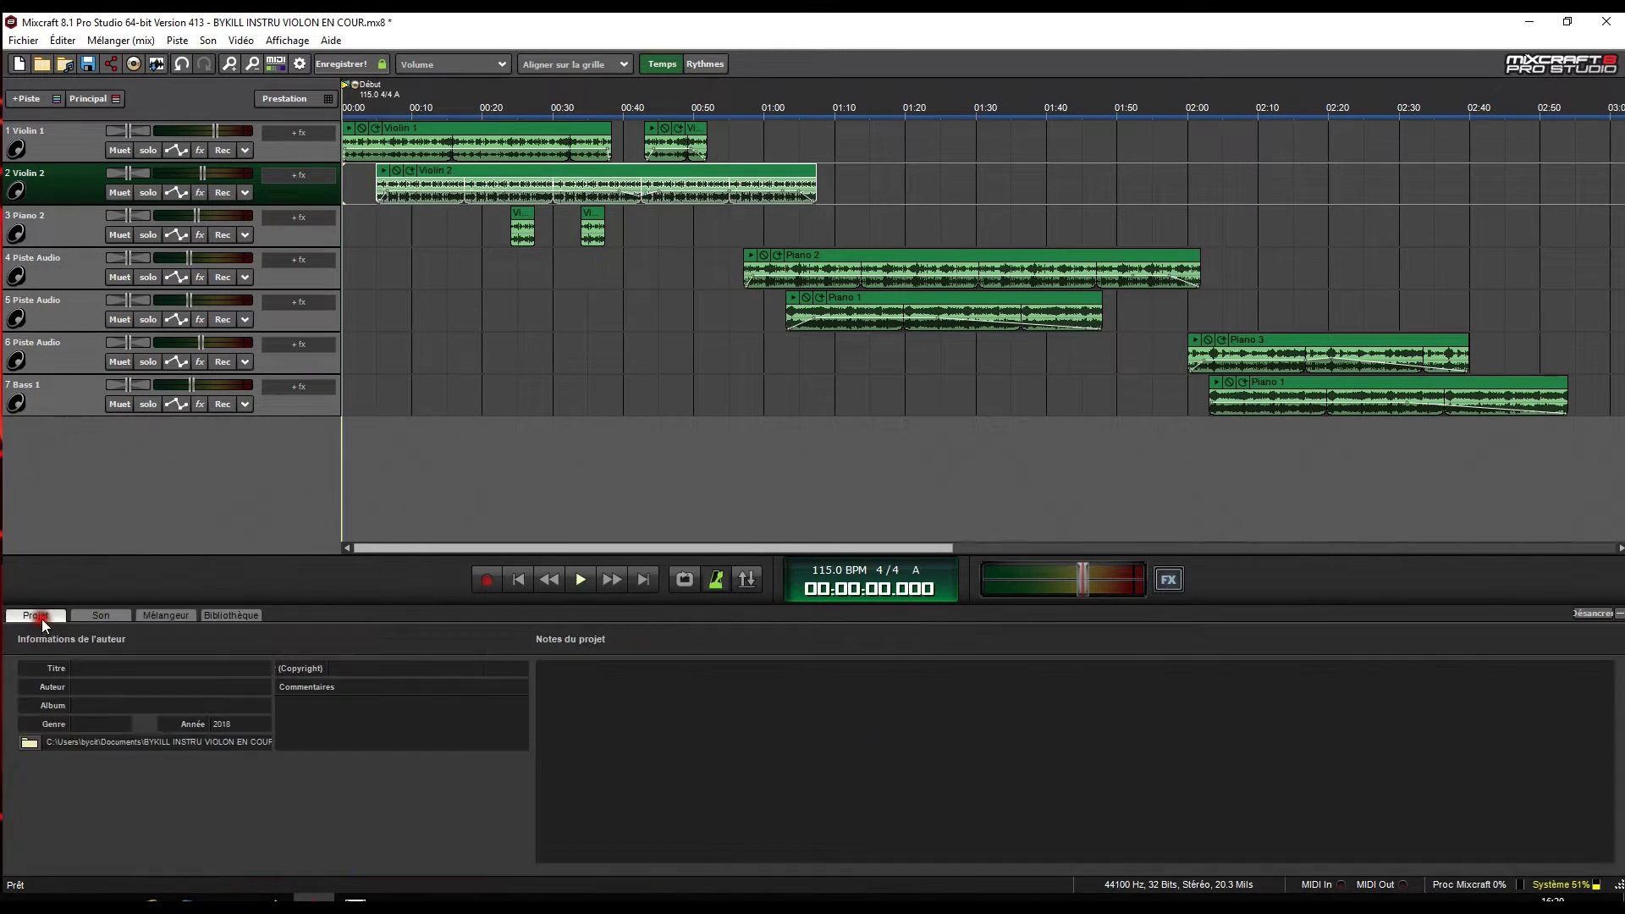
pyautogui.click(227, 618)
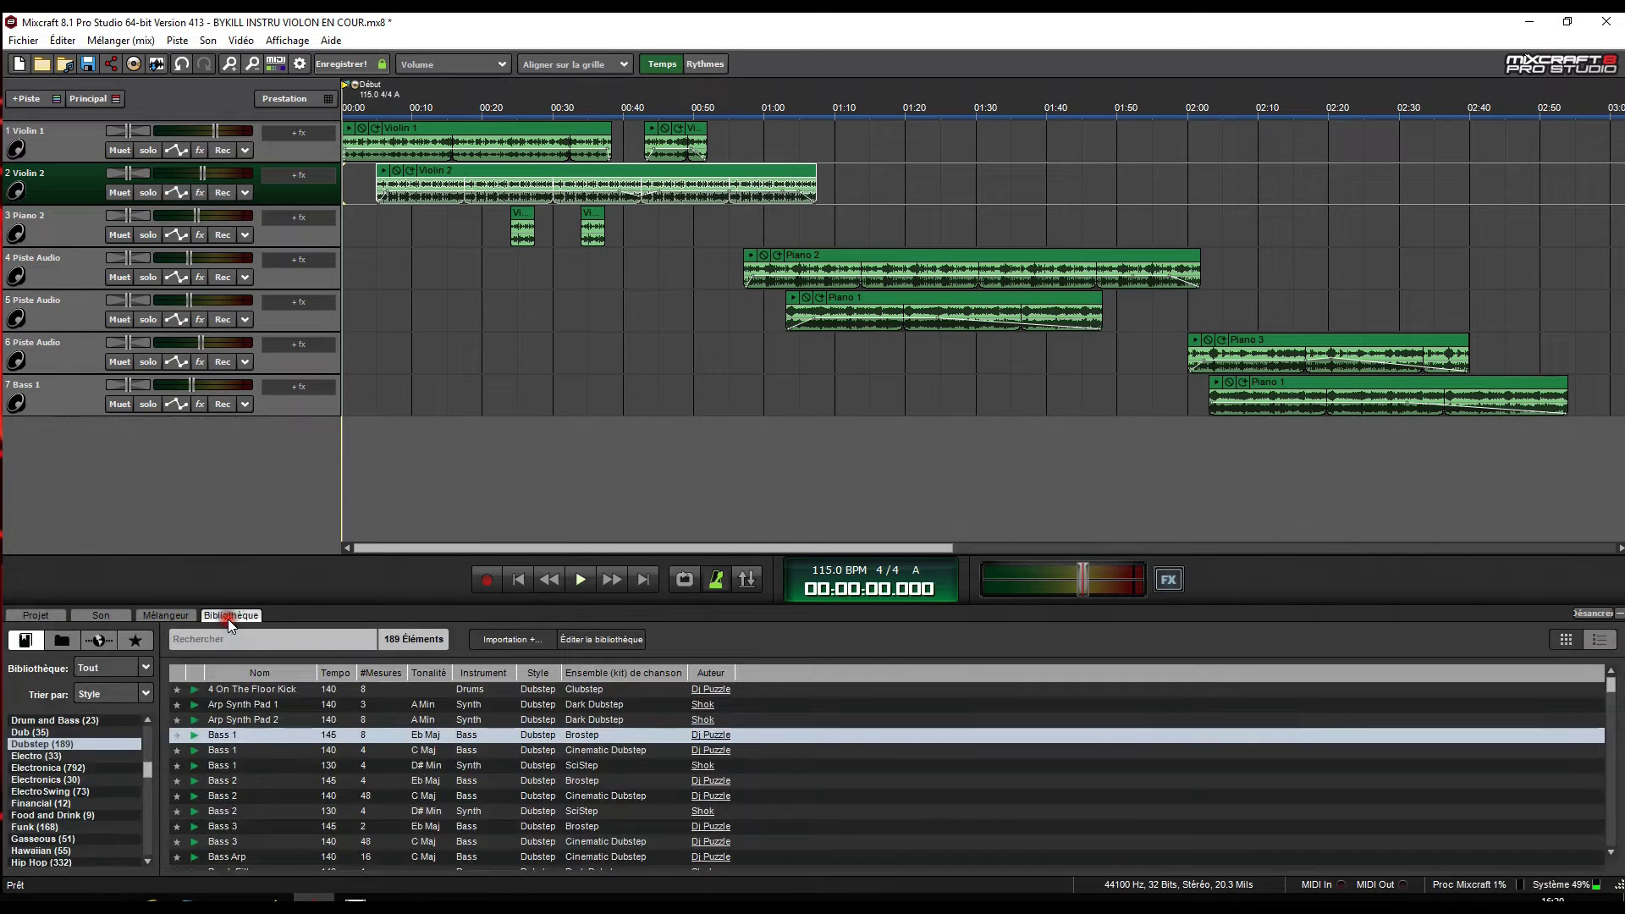
# Place the playhead at 00:35 and play the short second clip on the Violin 1 track.
pyautogui.click(603, 407)
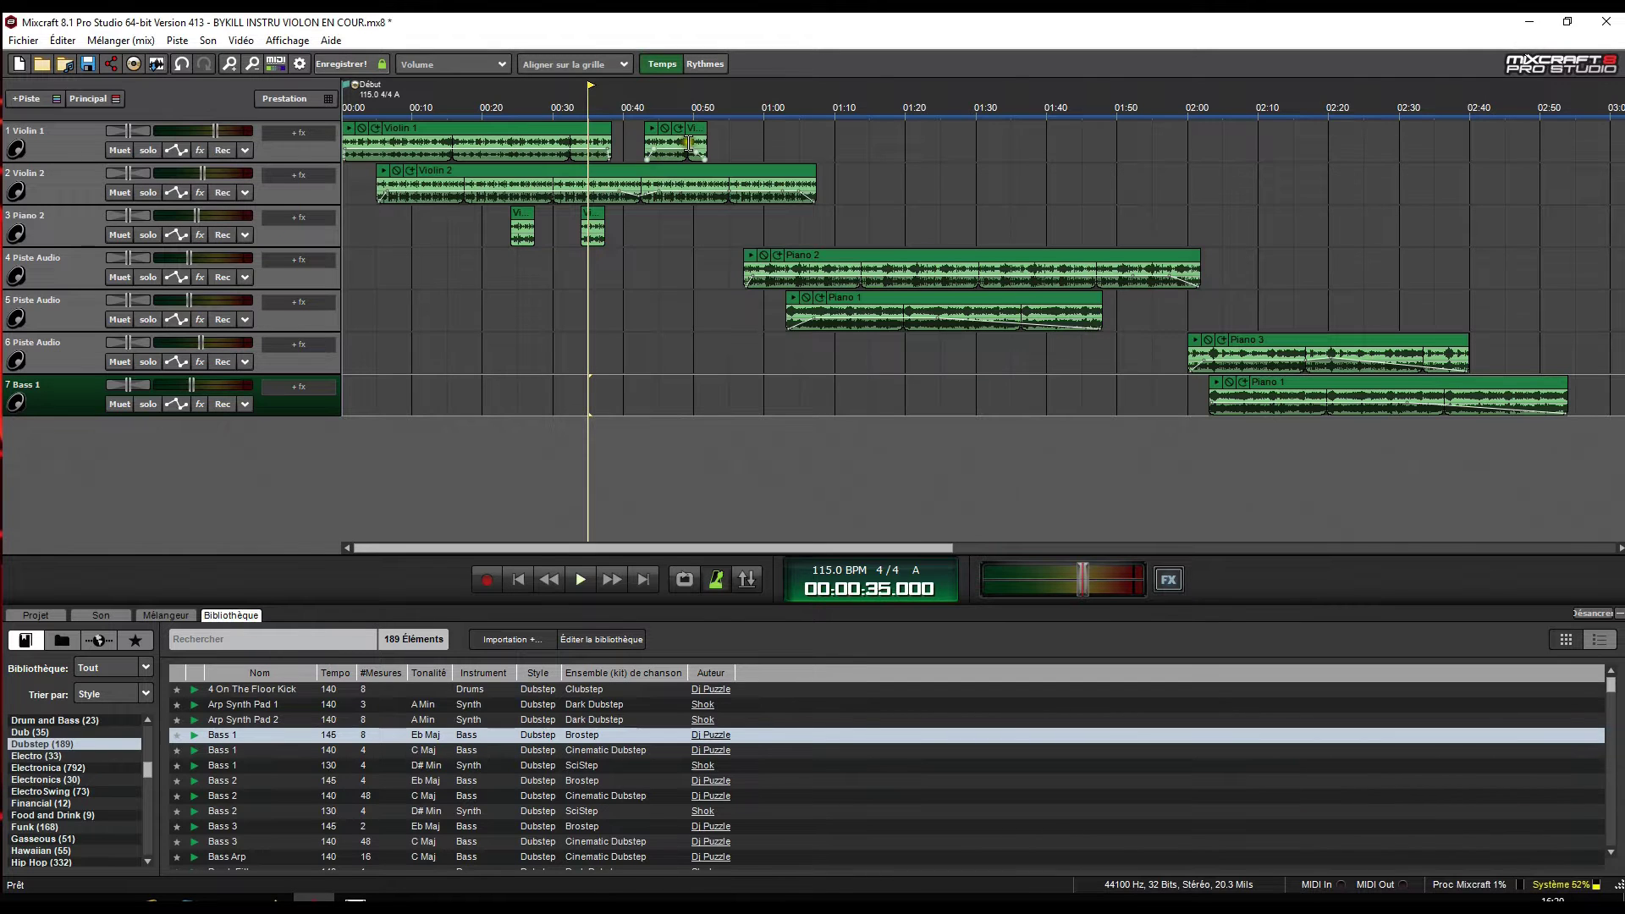
pyautogui.click(654, 132)
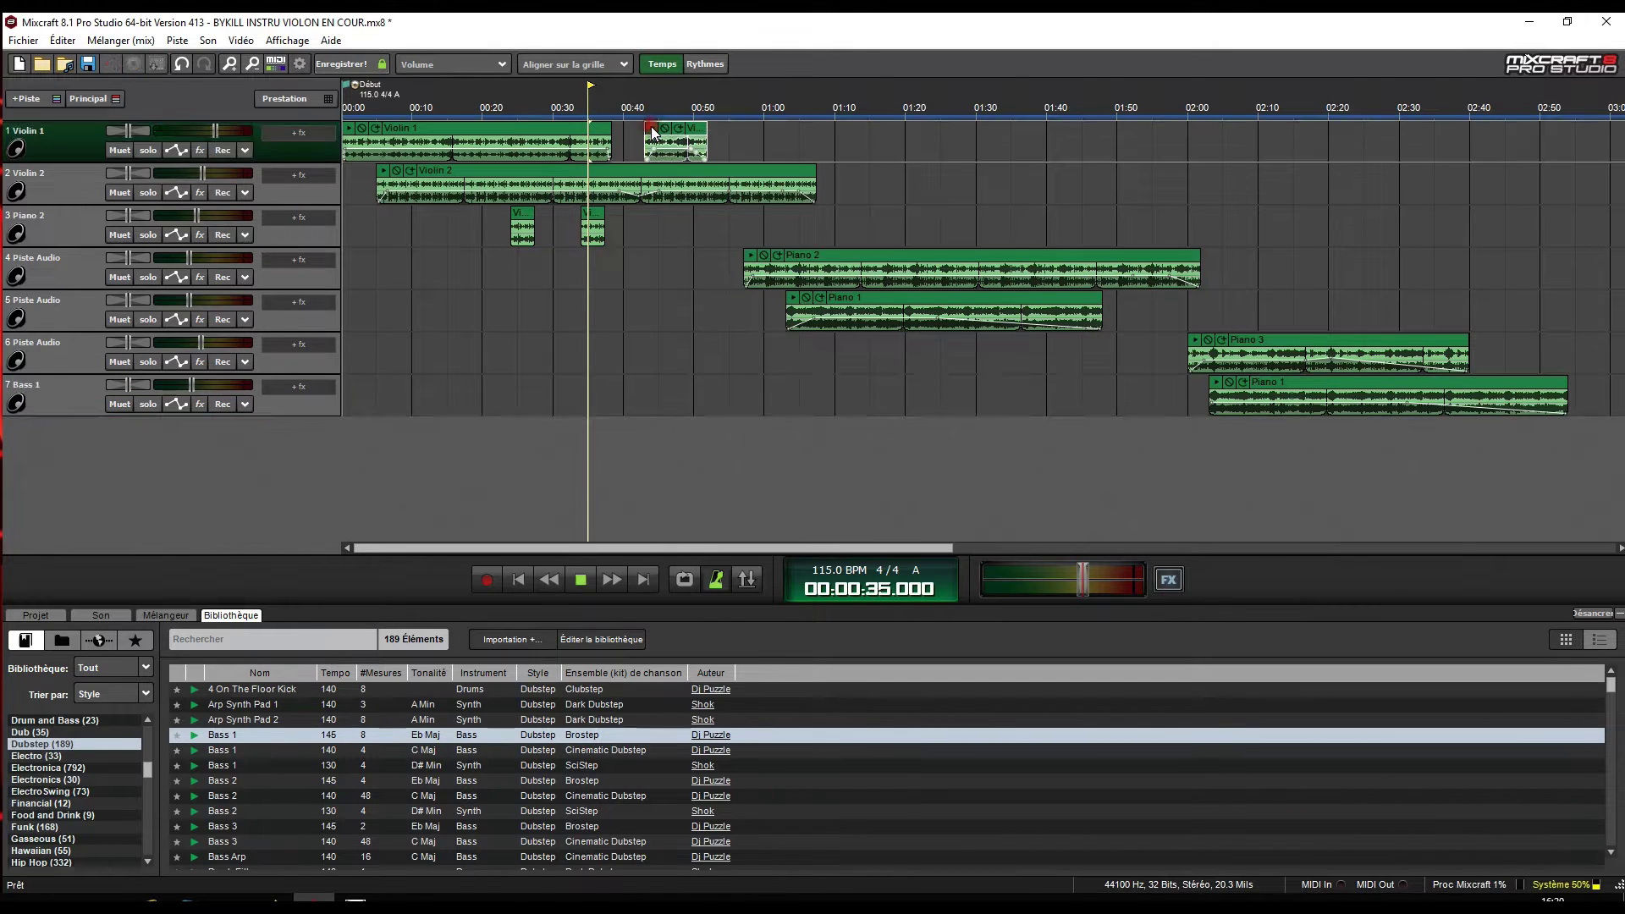
# Stop the short Violin 1 clip's playback and listen to the Piano 2 clip on track 4.
pyautogui.press('space')
pyautogui.click(749, 255)
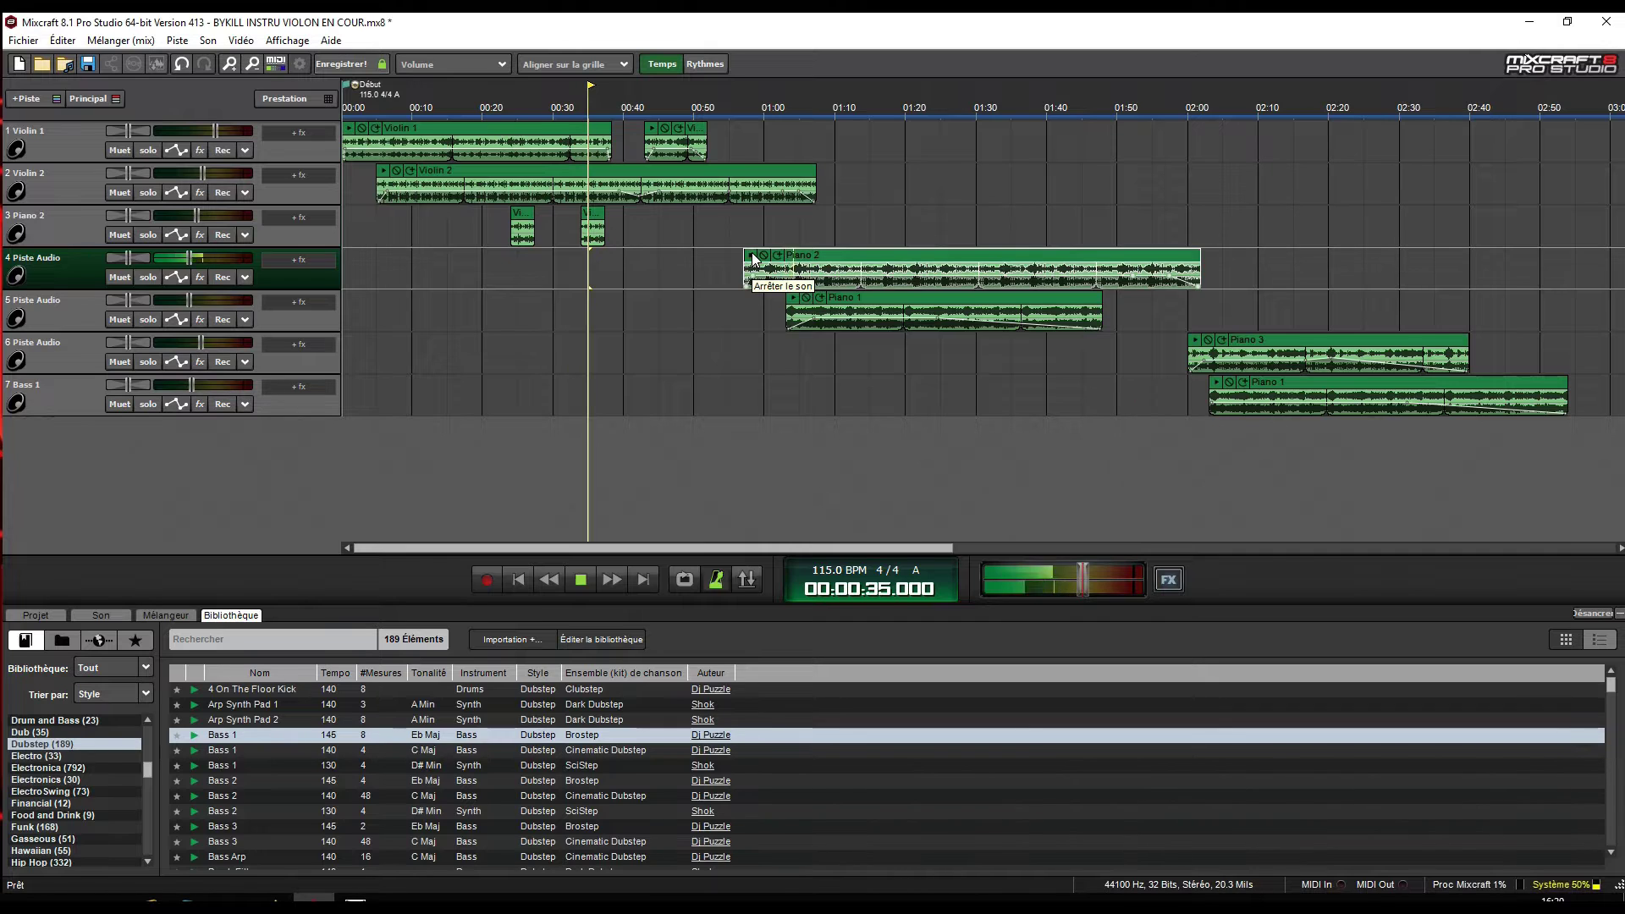
pyautogui.press('space')
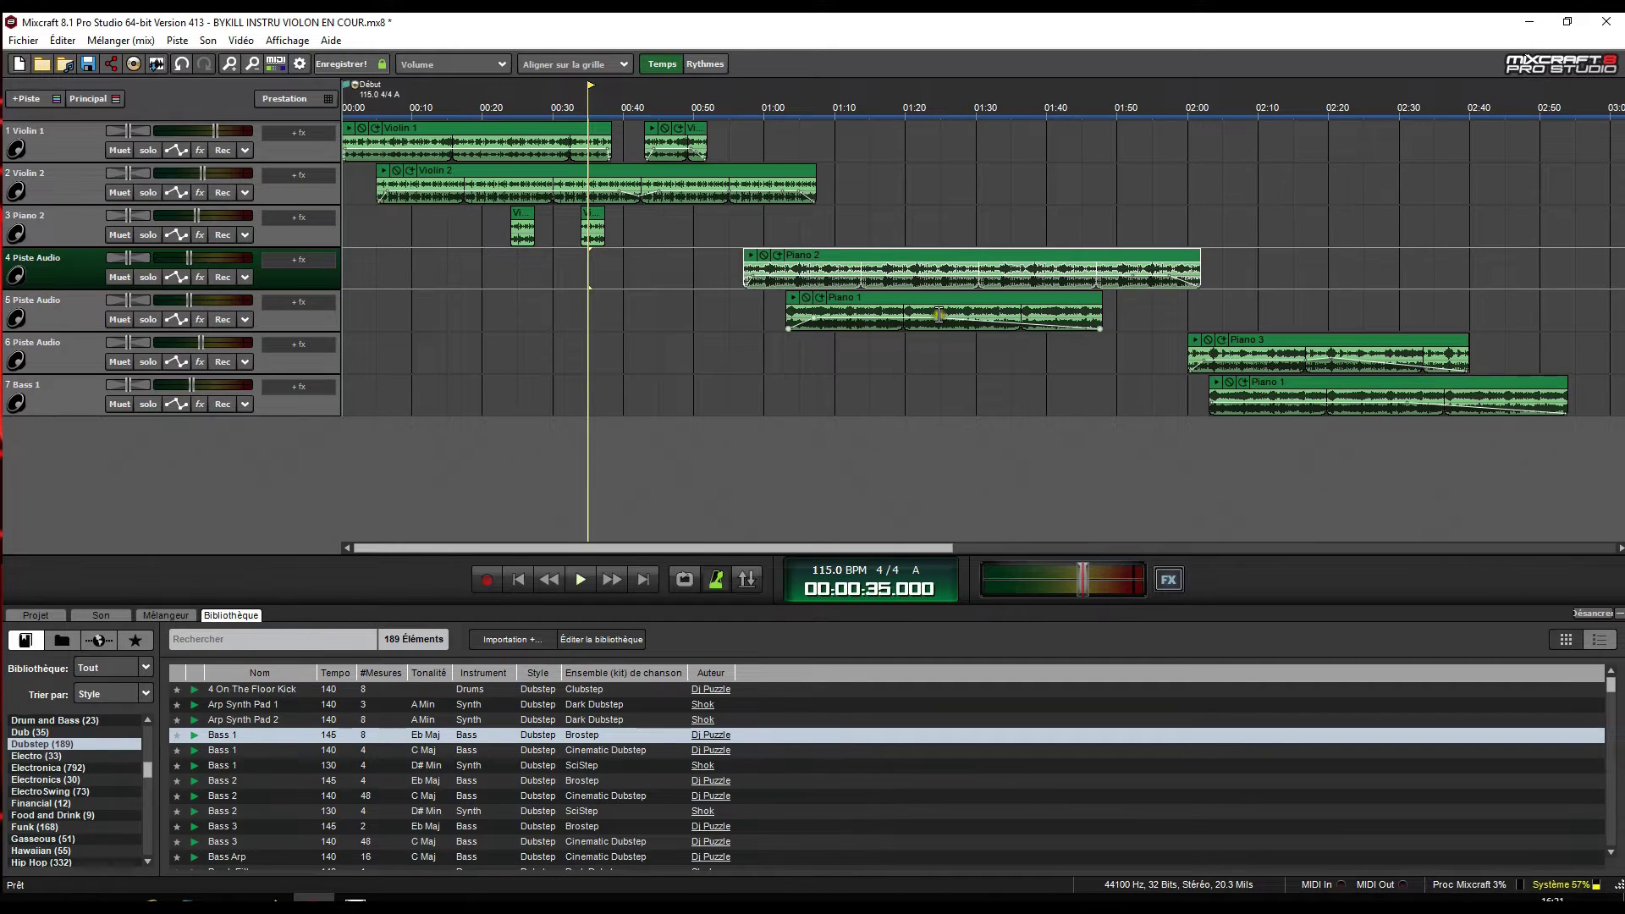
# Play the Piano 1 clip on track 5 while raising the master volume, and stop its playback.
pyautogui.moveTo(938, 317); pyautogui.dragTo(939, 316)
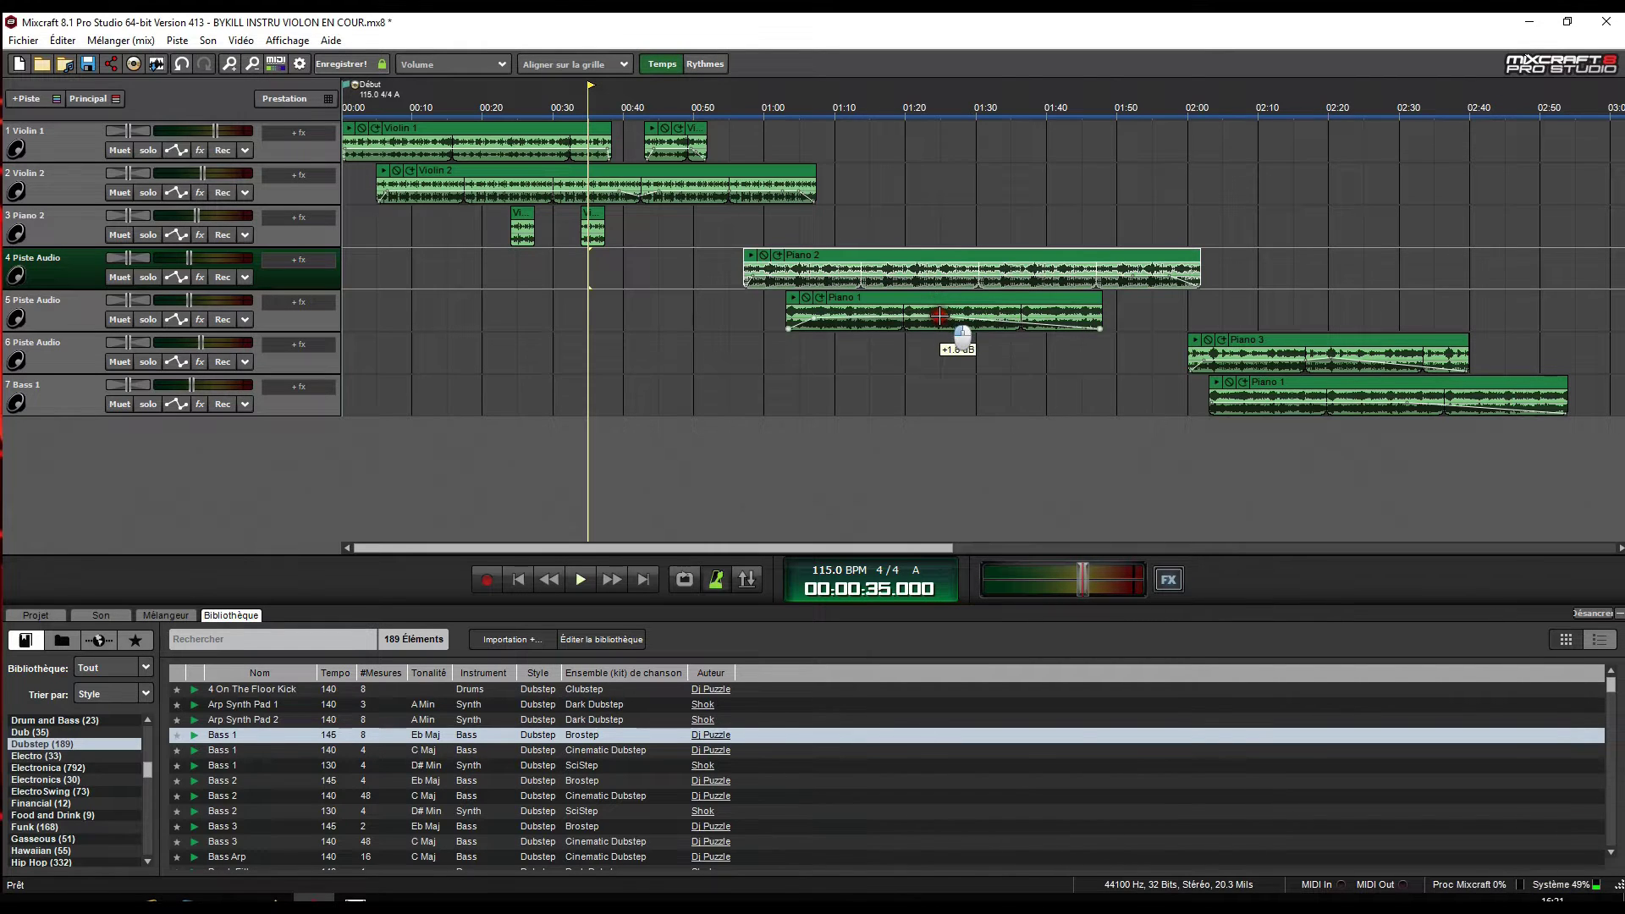
pyautogui.click(792, 297)
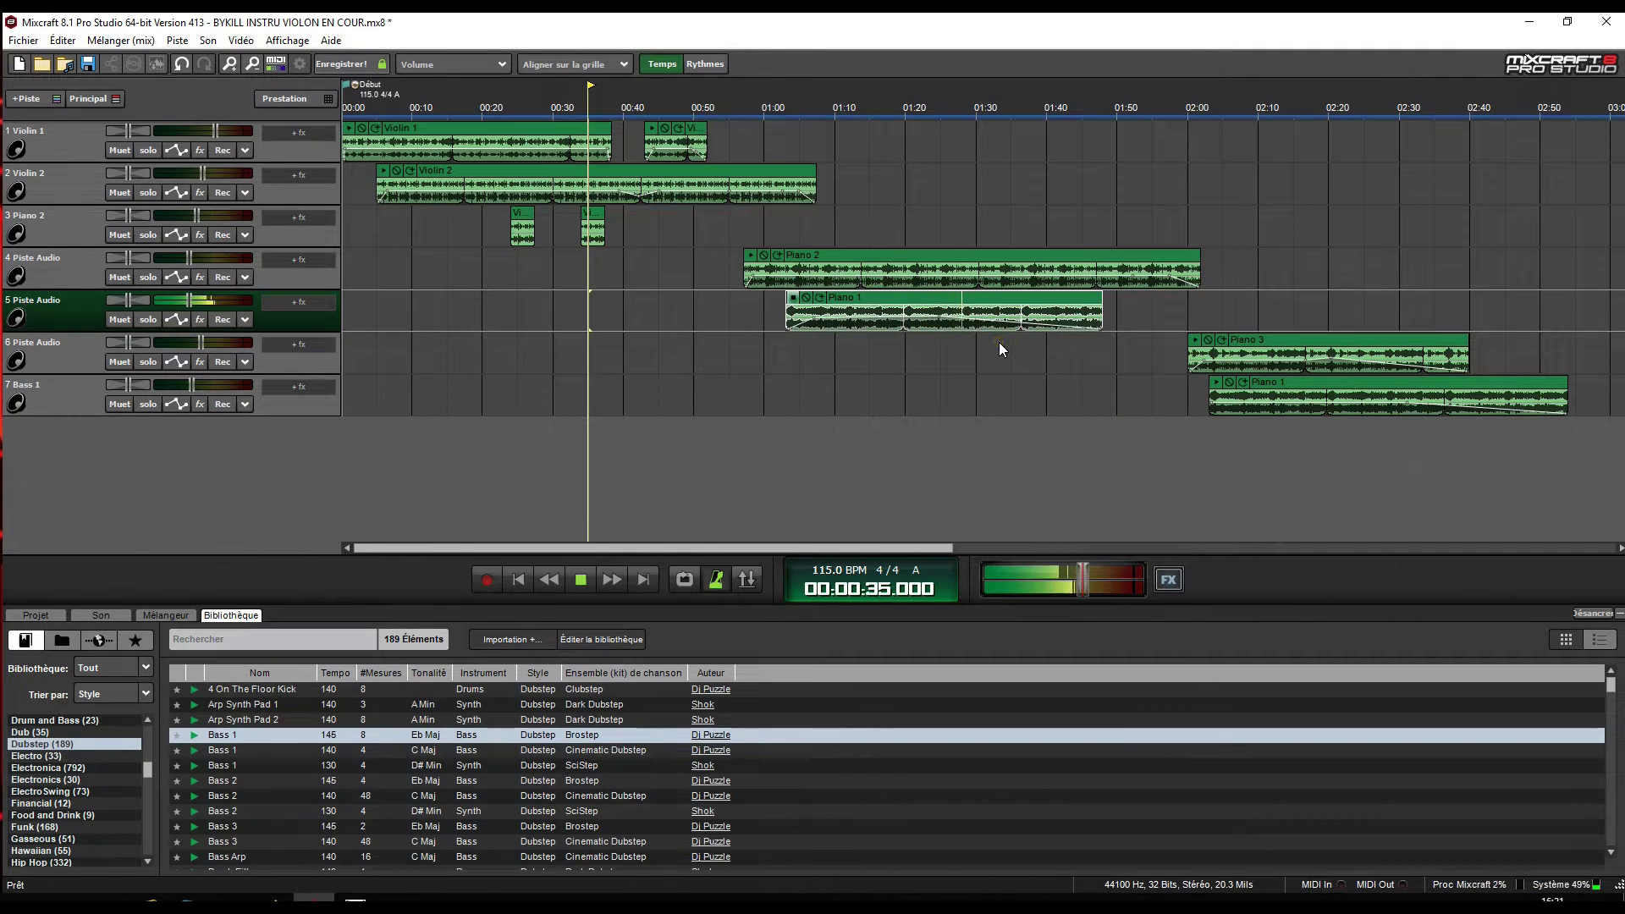
pyautogui.moveTo(1085, 576); pyautogui.dragTo(1111, 577)
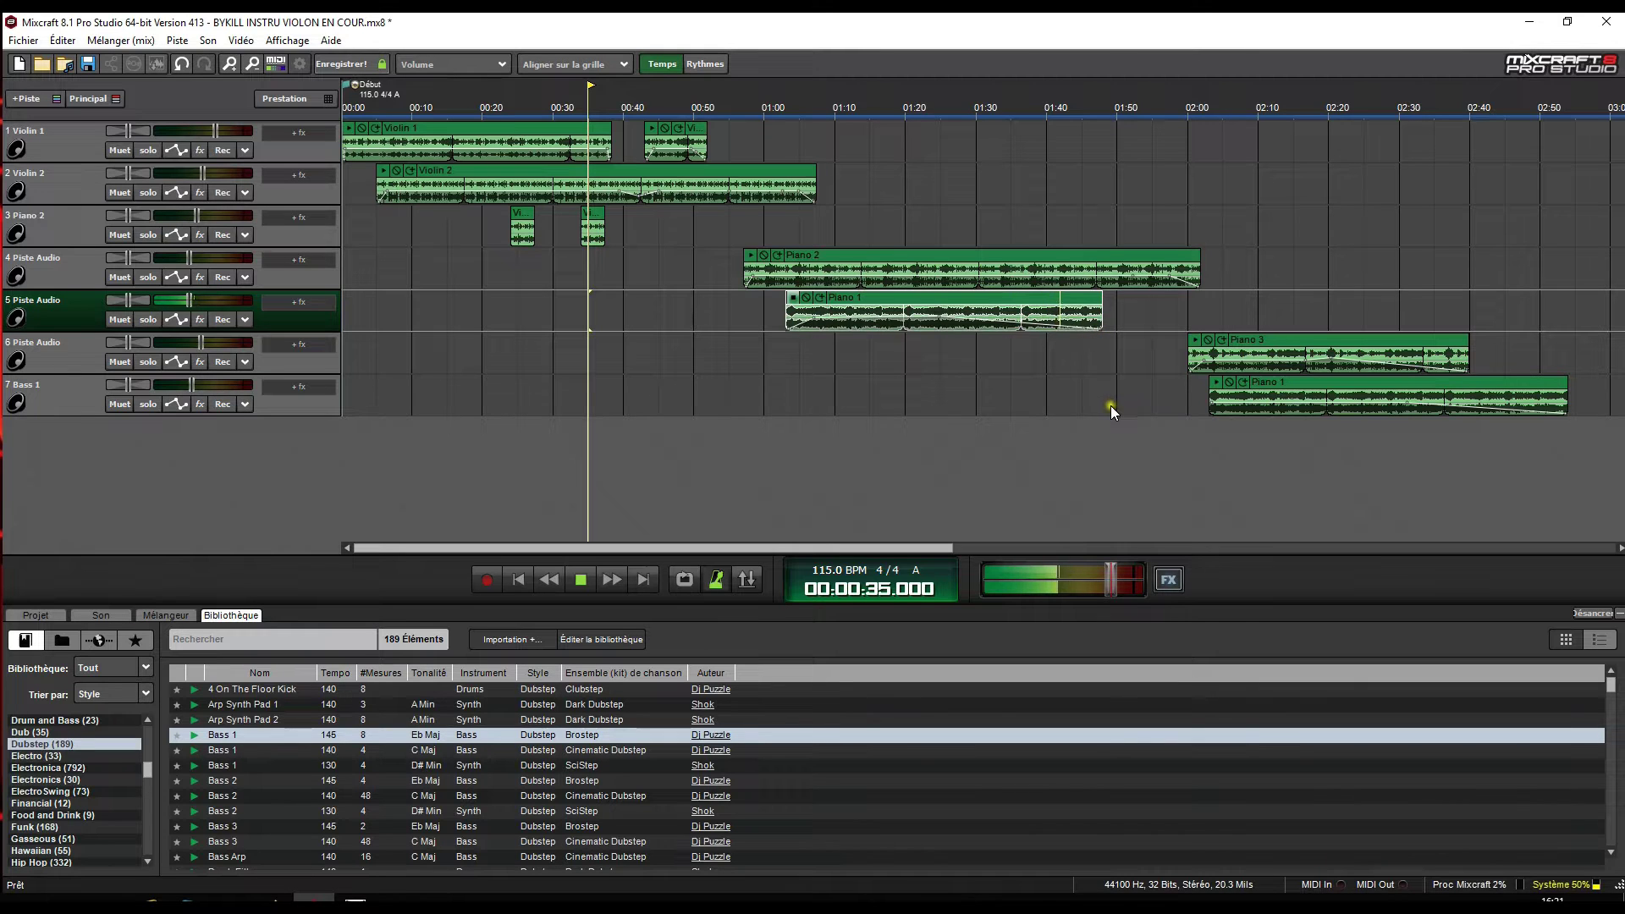
pyautogui.click(582, 582)
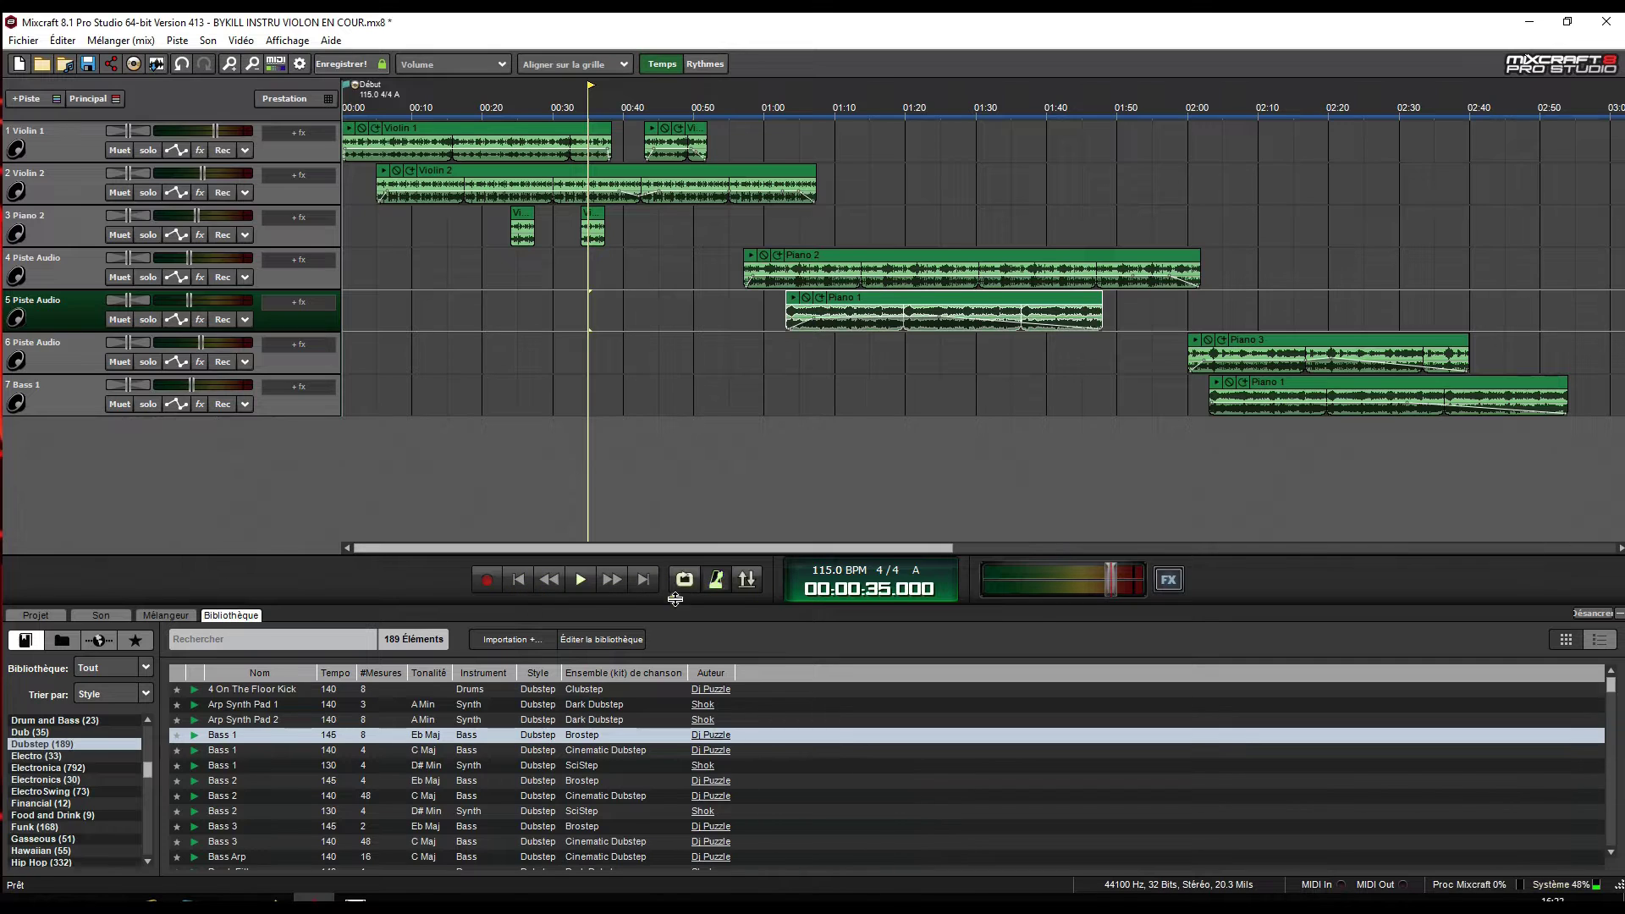
# Play the full arrangement from the start, pausing once, until just past the first short clip on the Piano 2 track.
pyautogui.click(515, 578)
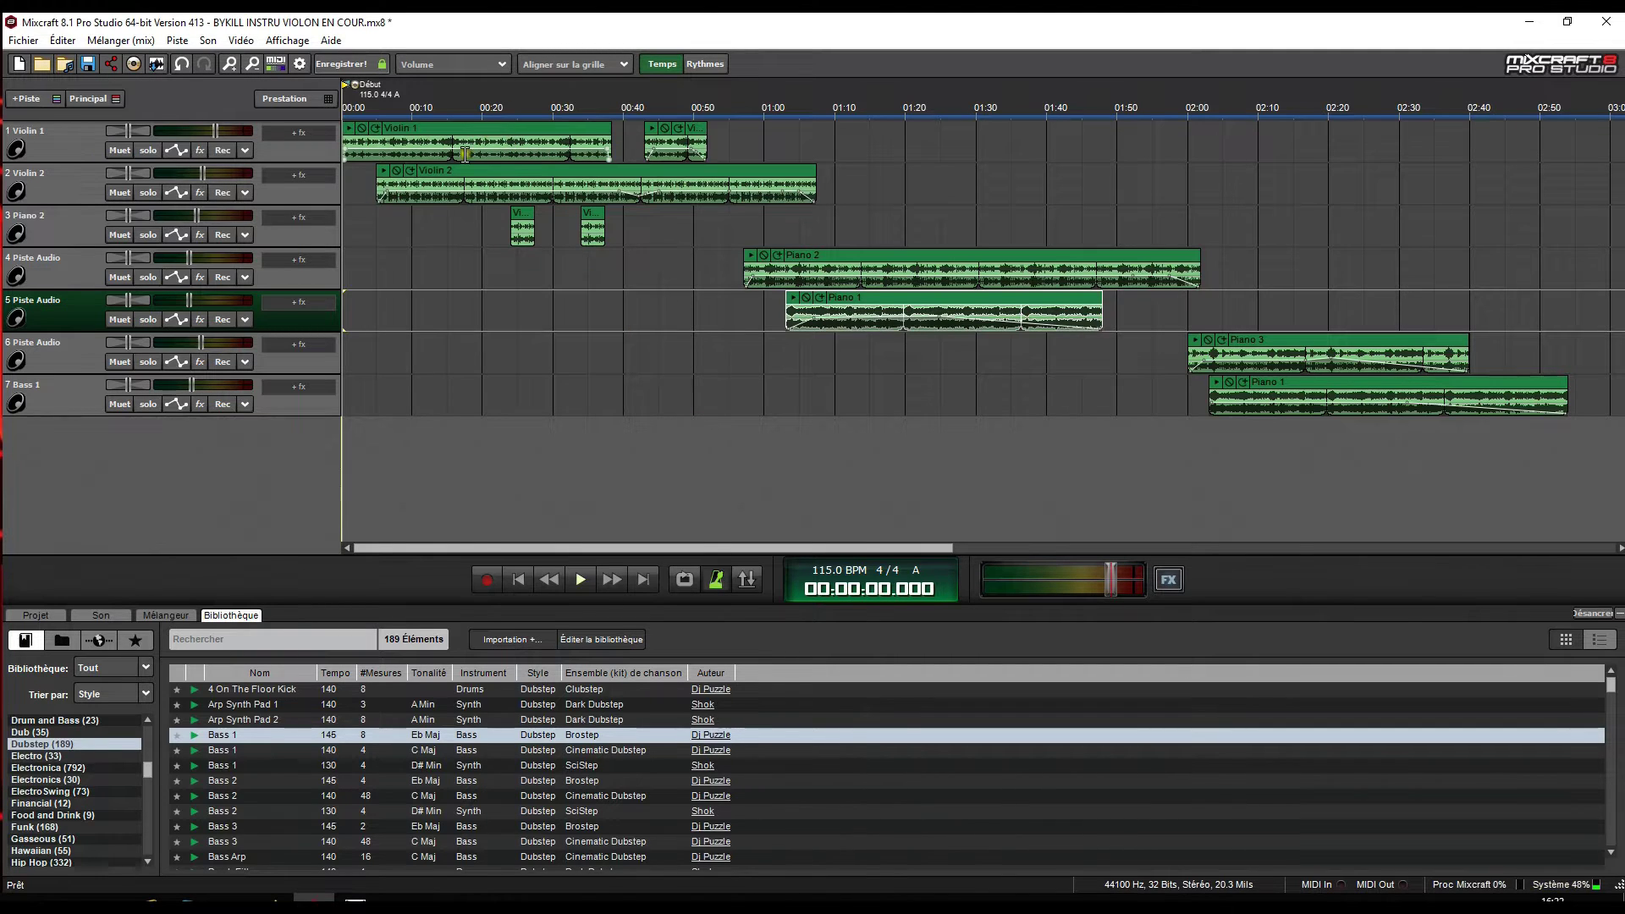
pyautogui.click(580, 580)
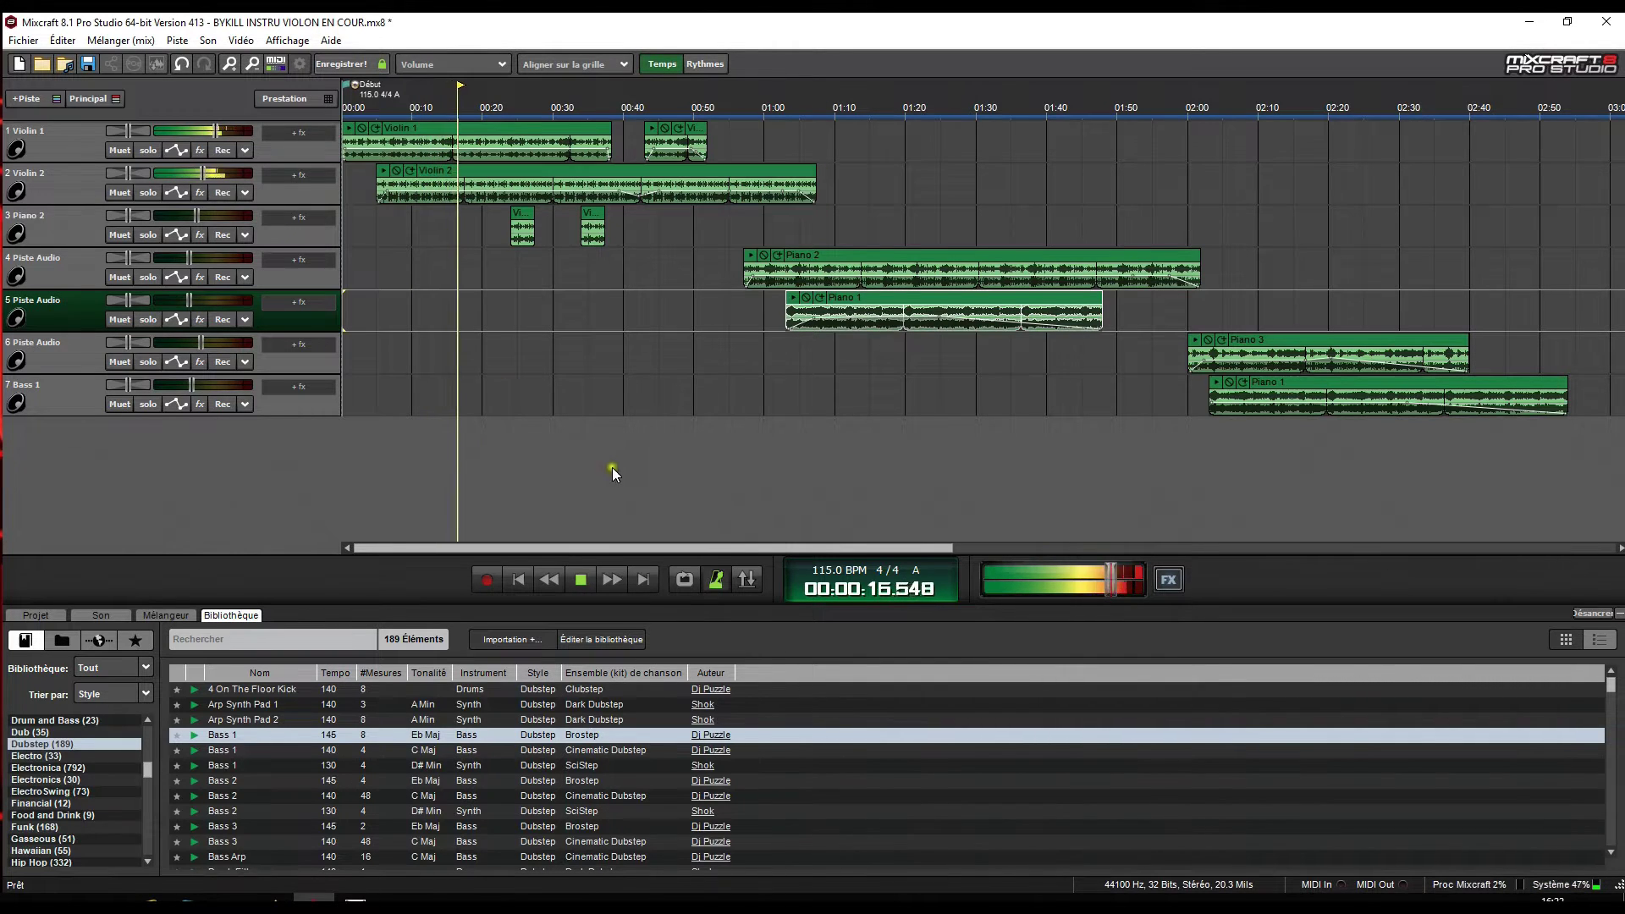
pyautogui.click(581, 579)
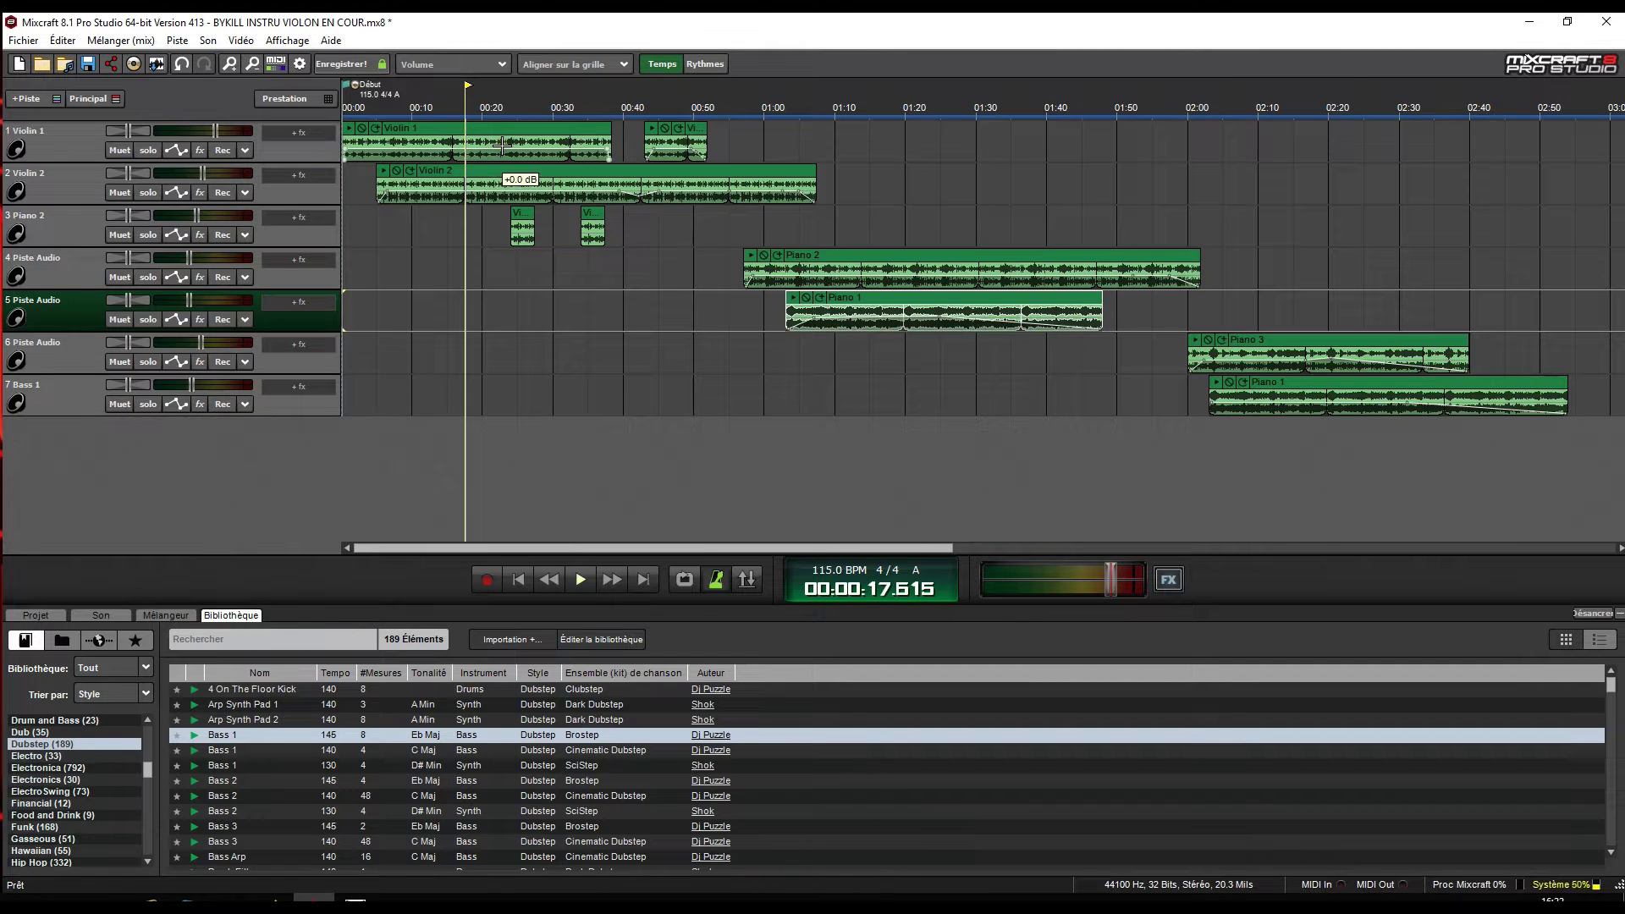
pyautogui.click(581, 575)
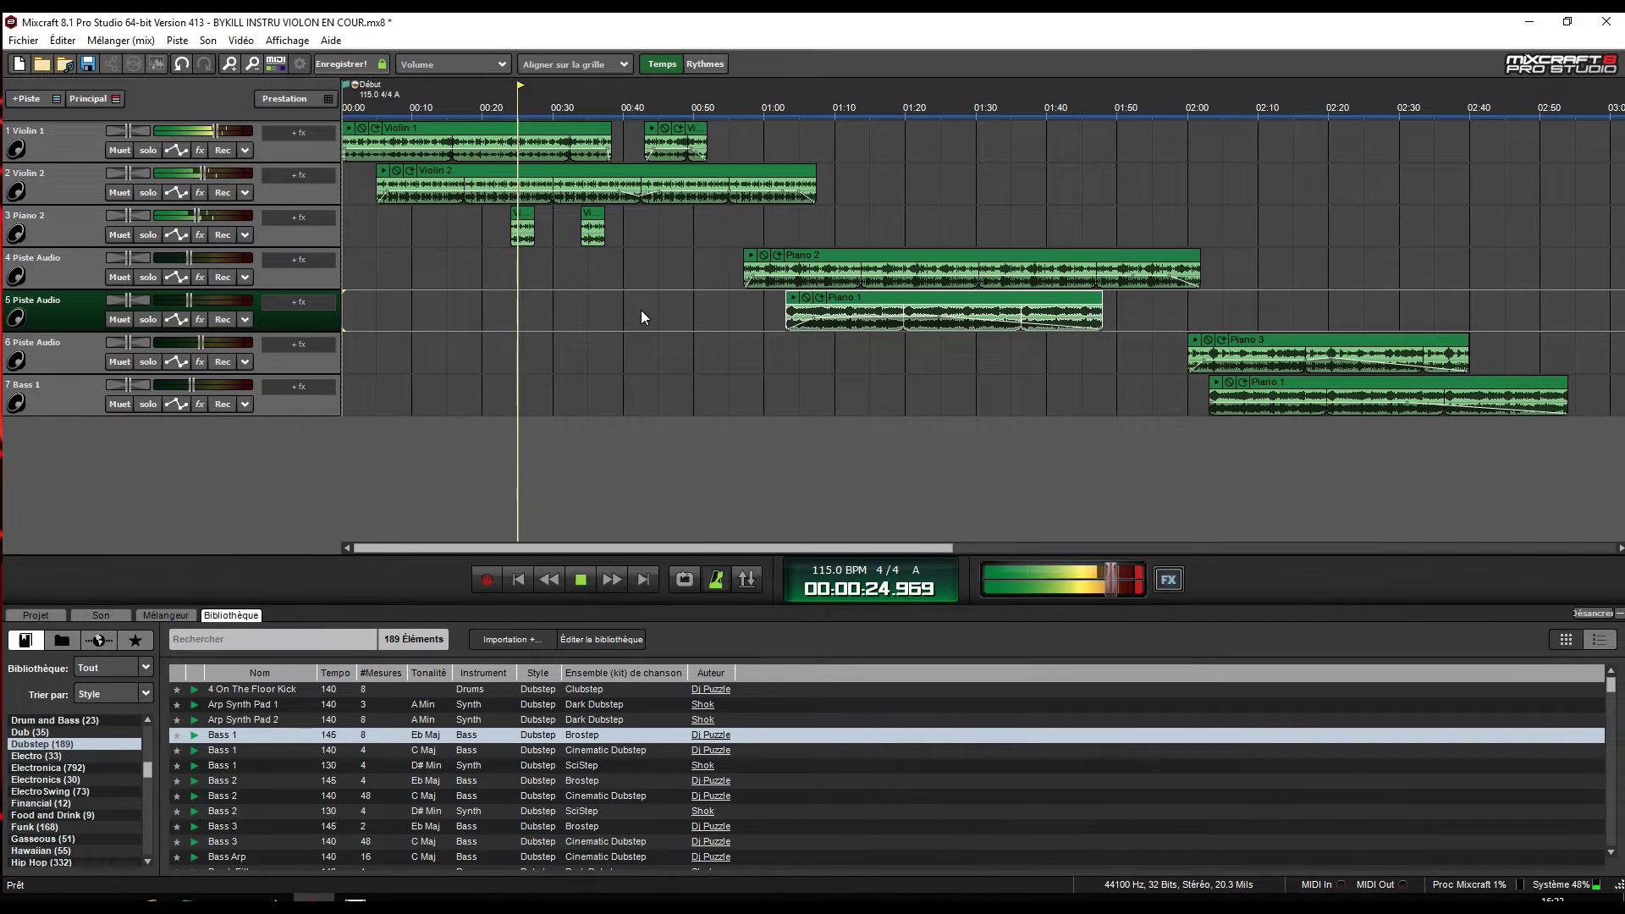
pyautogui.click(579, 580)
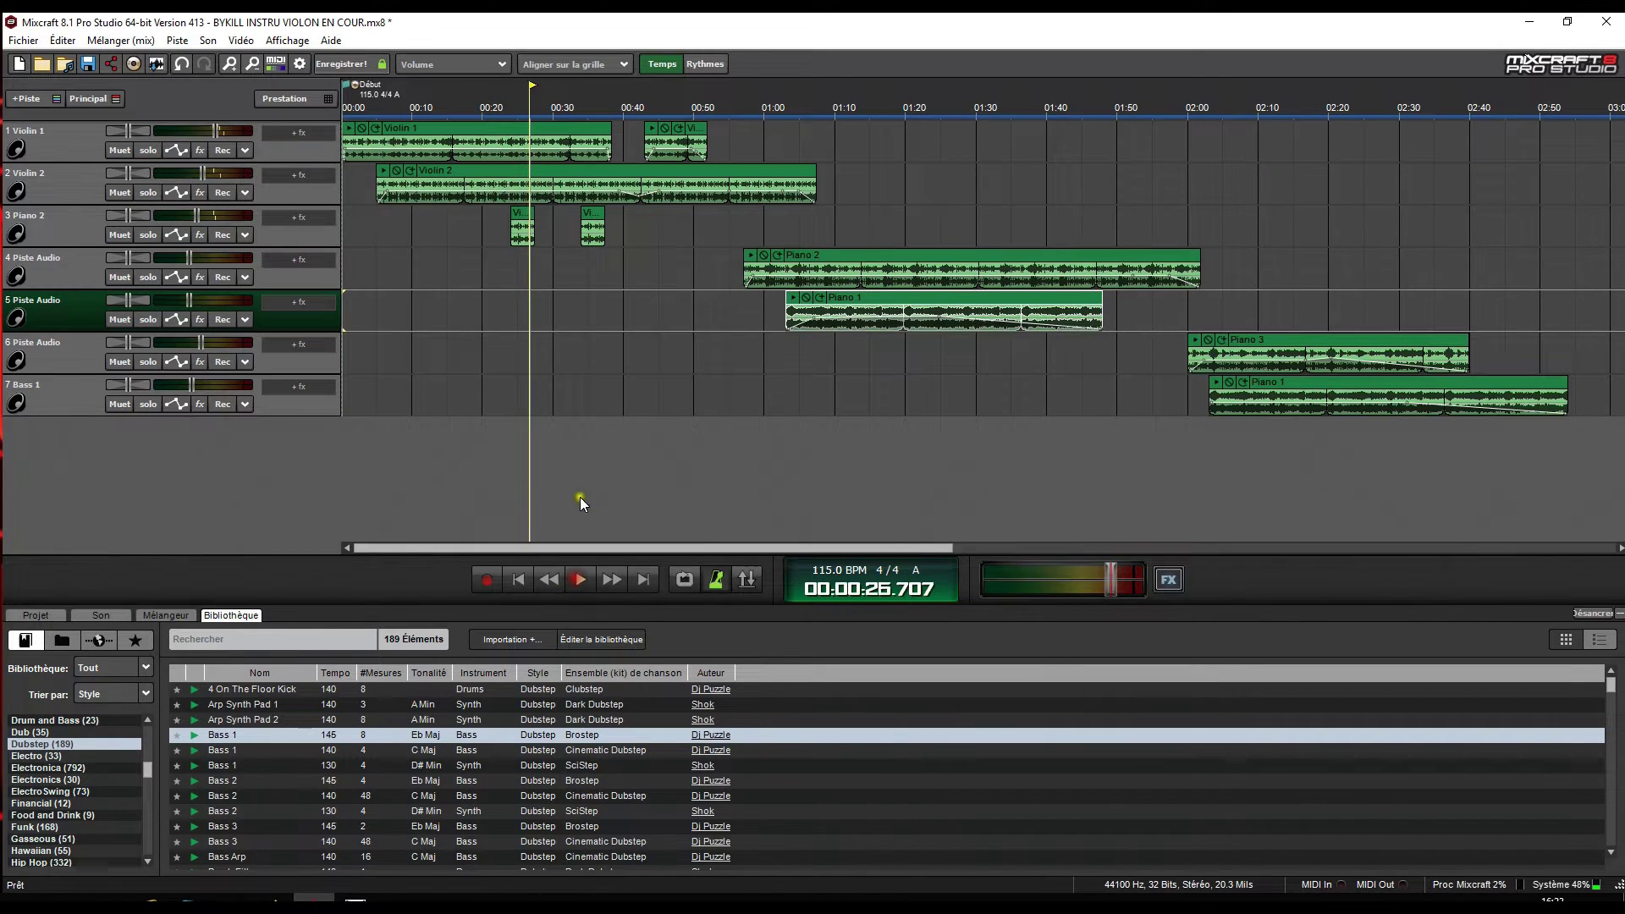
# Solo the Piano 2 track, listen to its two short clips from 00:20, and remove the solo.
pyautogui.click(64, 227)
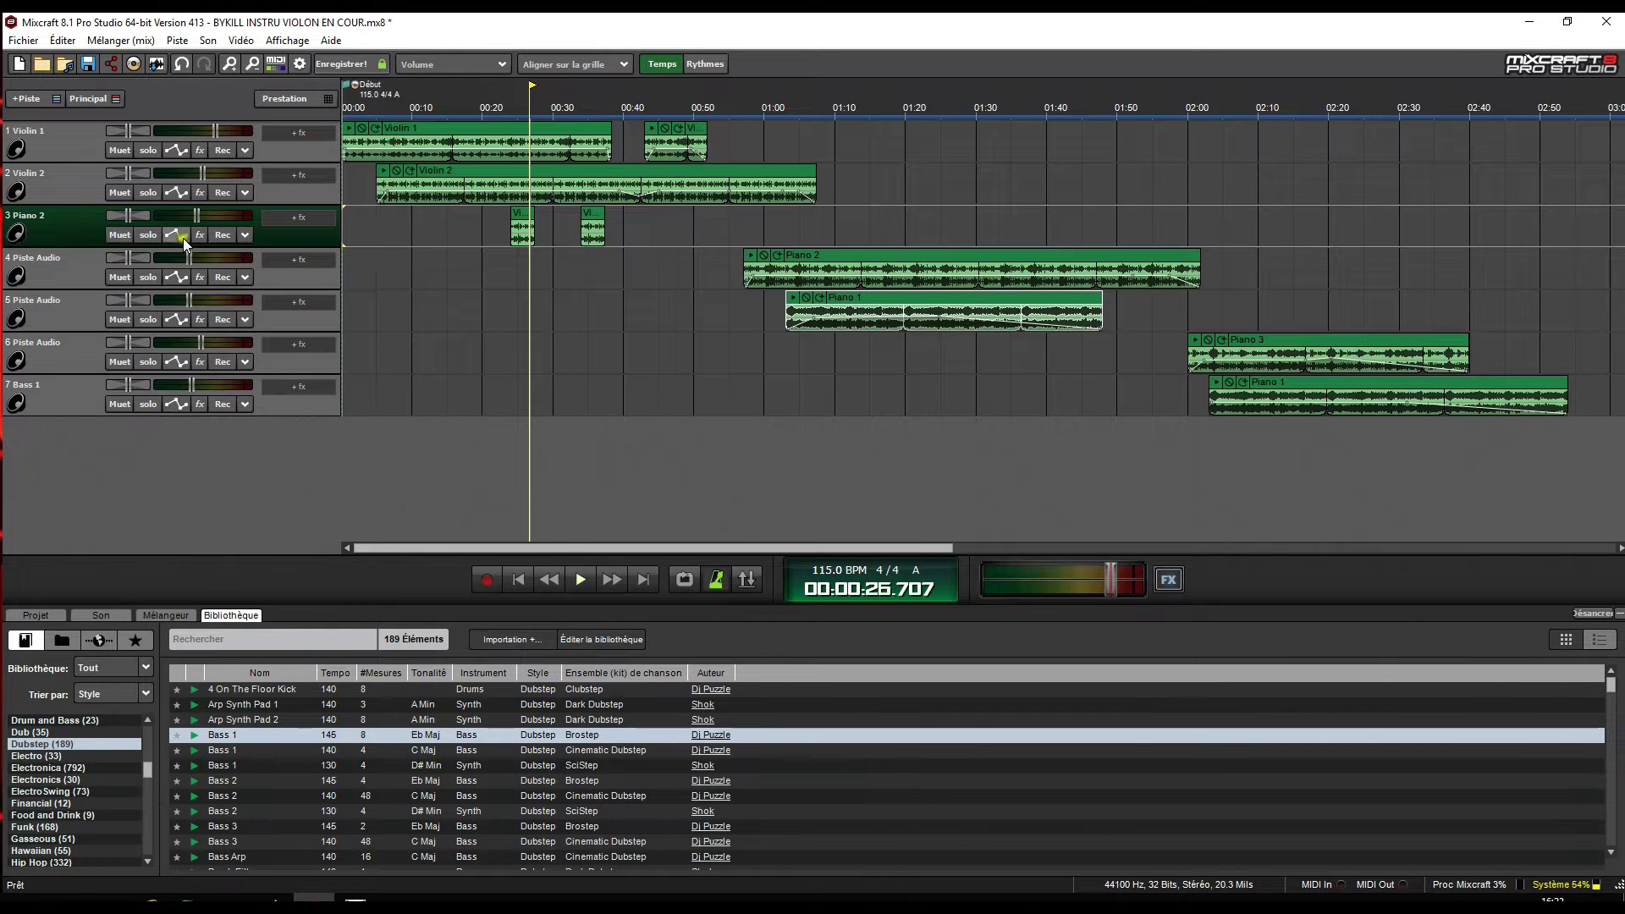
pyautogui.click(147, 235)
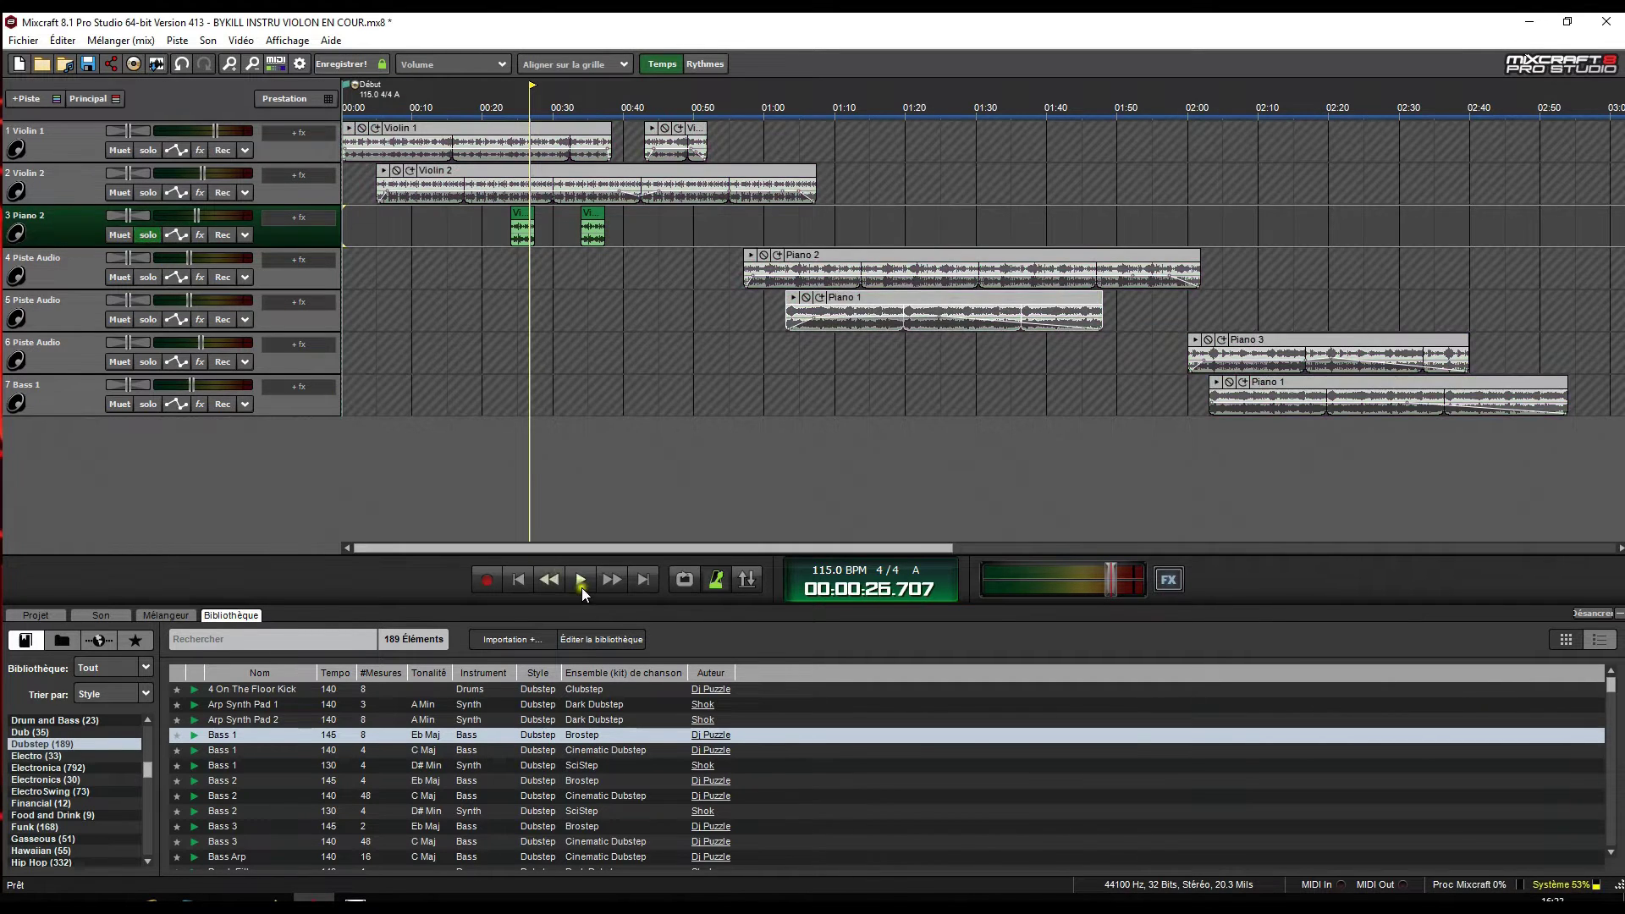
pyautogui.click(516, 97)
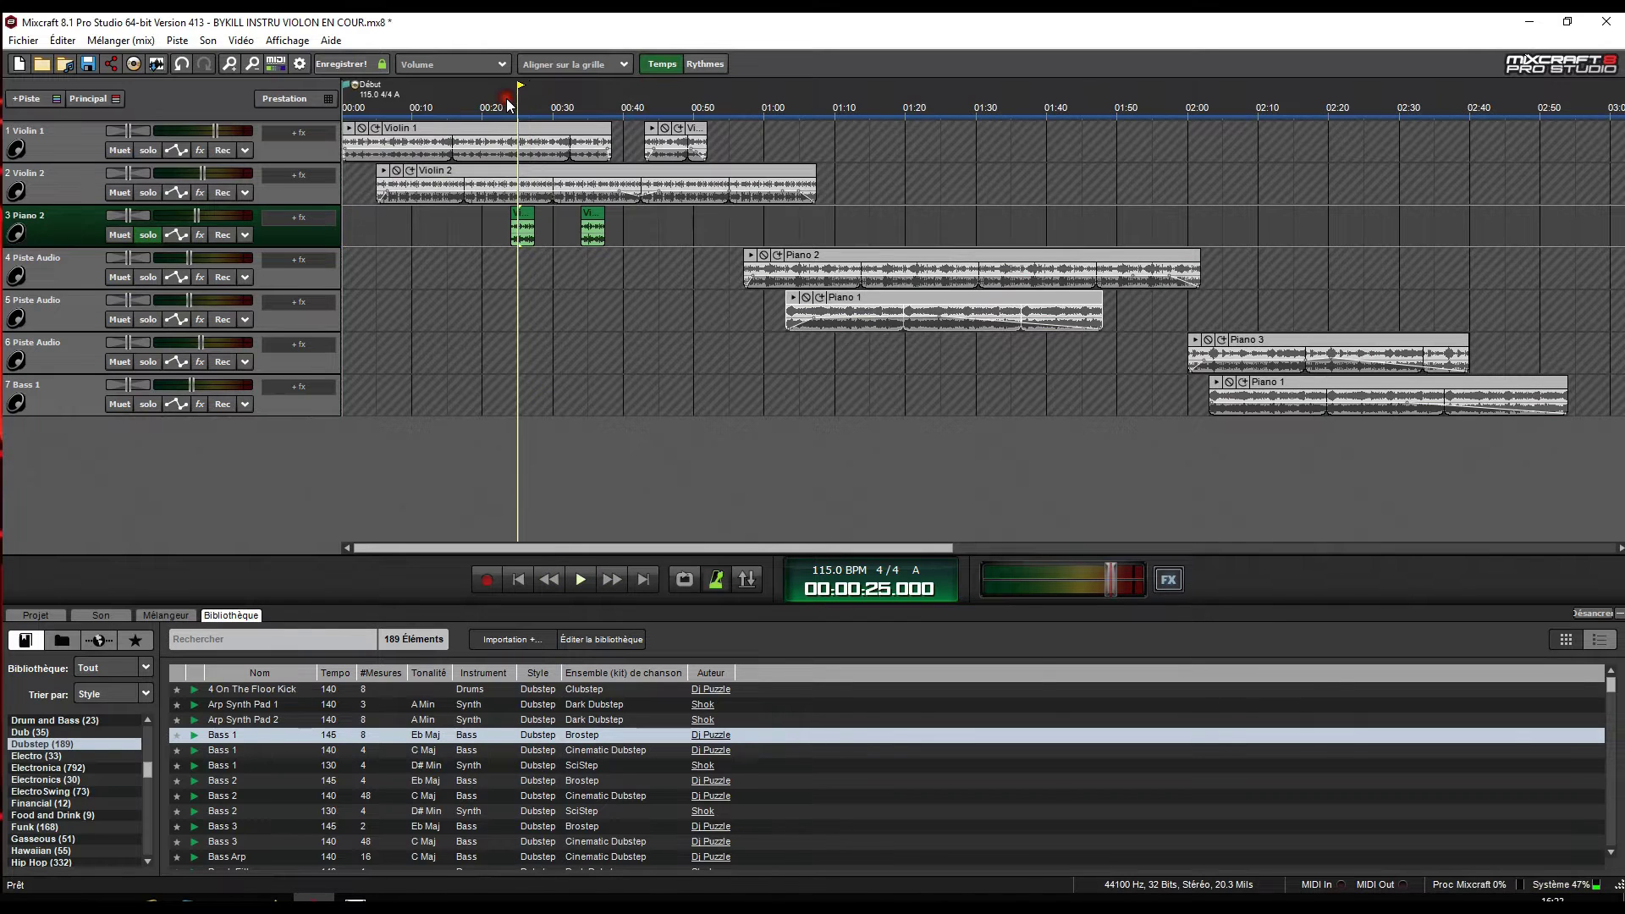
pyautogui.click(495, 108)
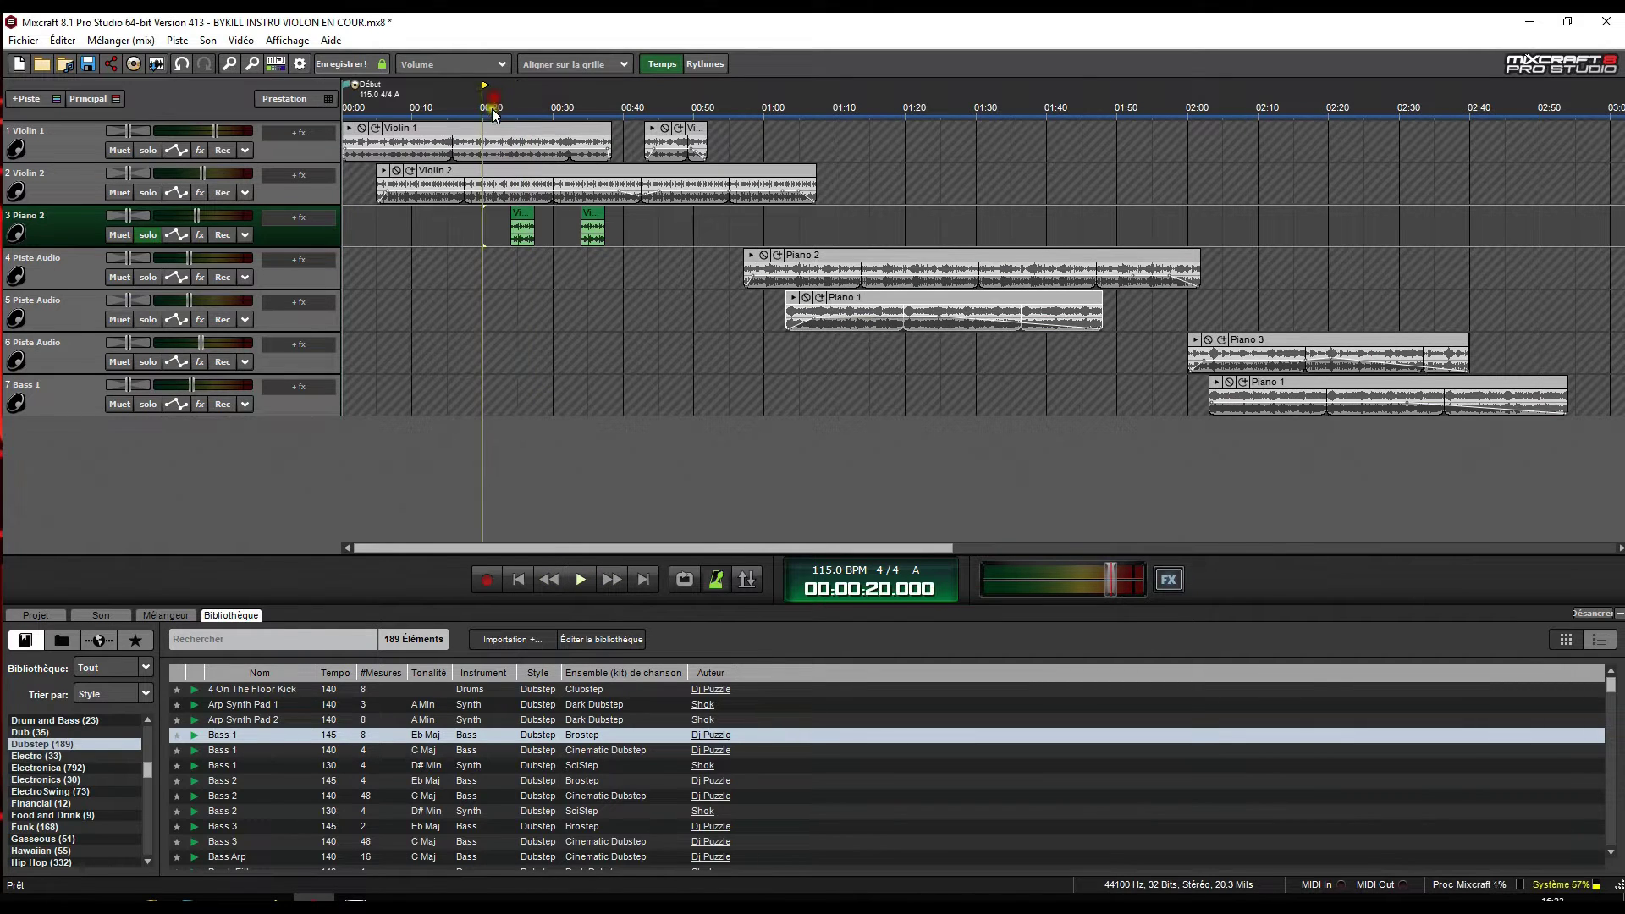
pyautogui.click(584, 581)
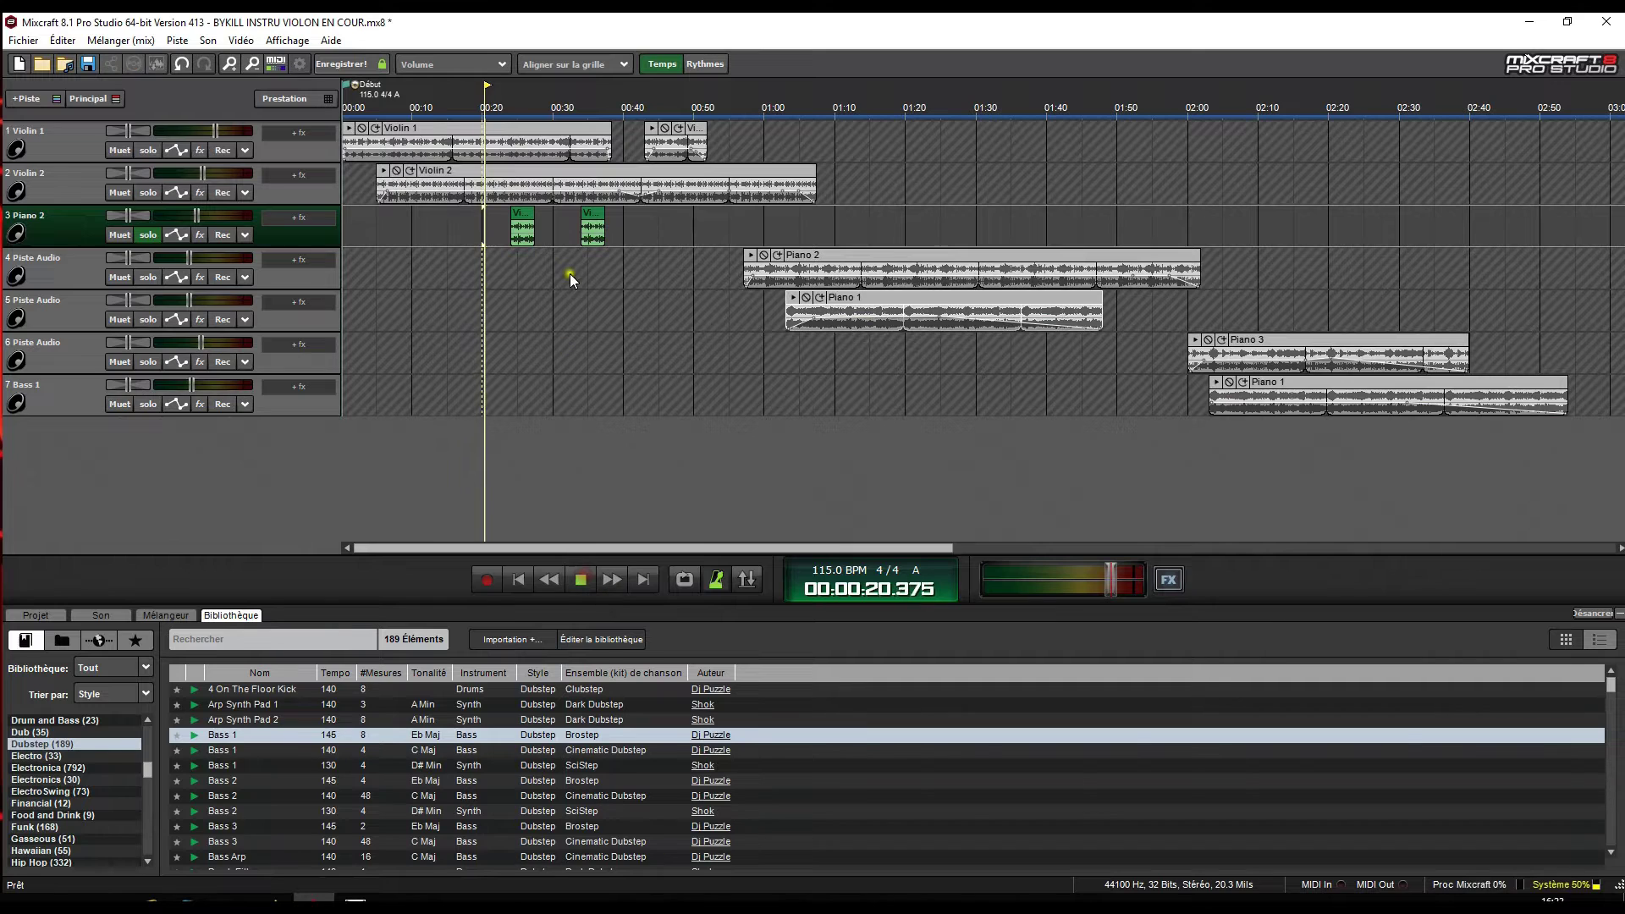
pyautogui.click(501, 108)
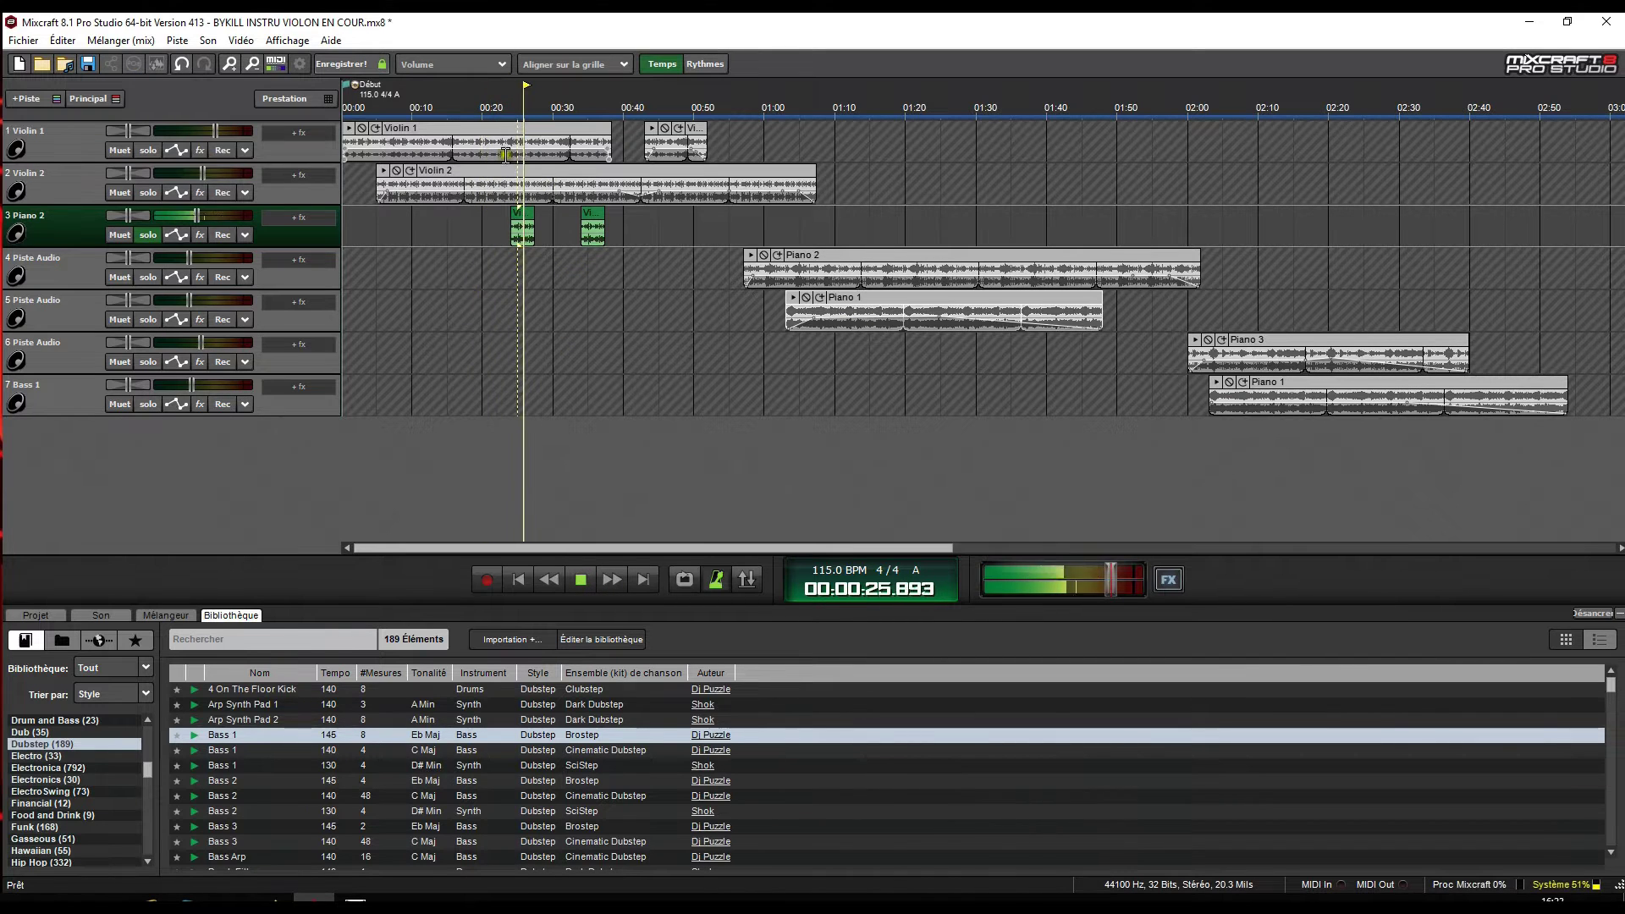
pyautogui.click(499, 106)
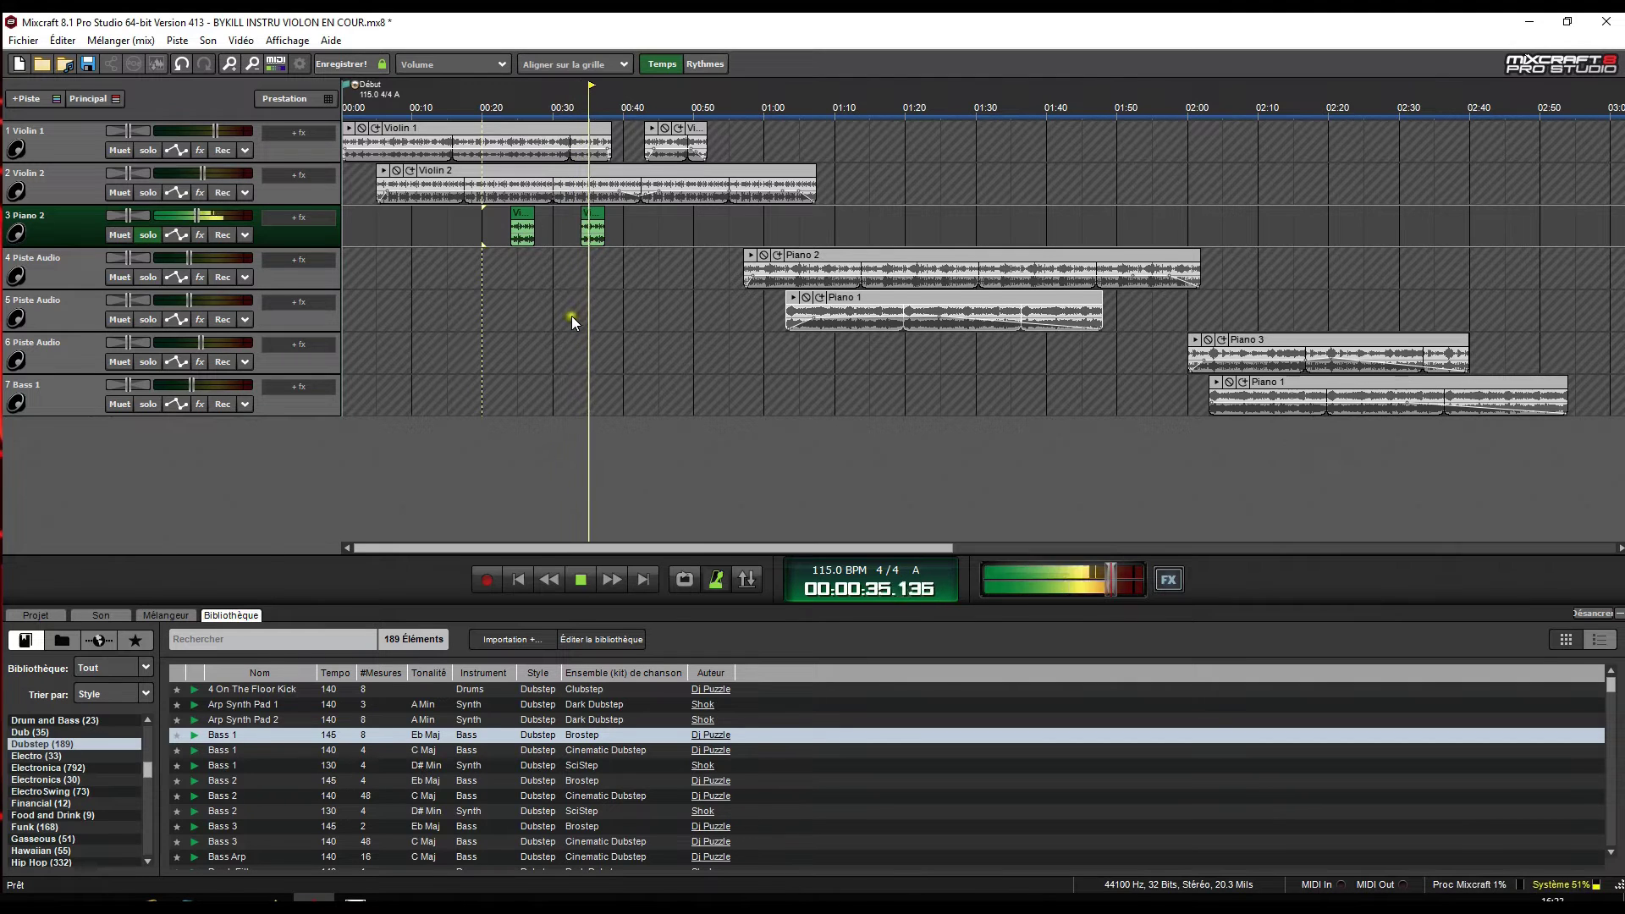
pyautogui.click(577, 583)
pyautogui.click(147, 235)
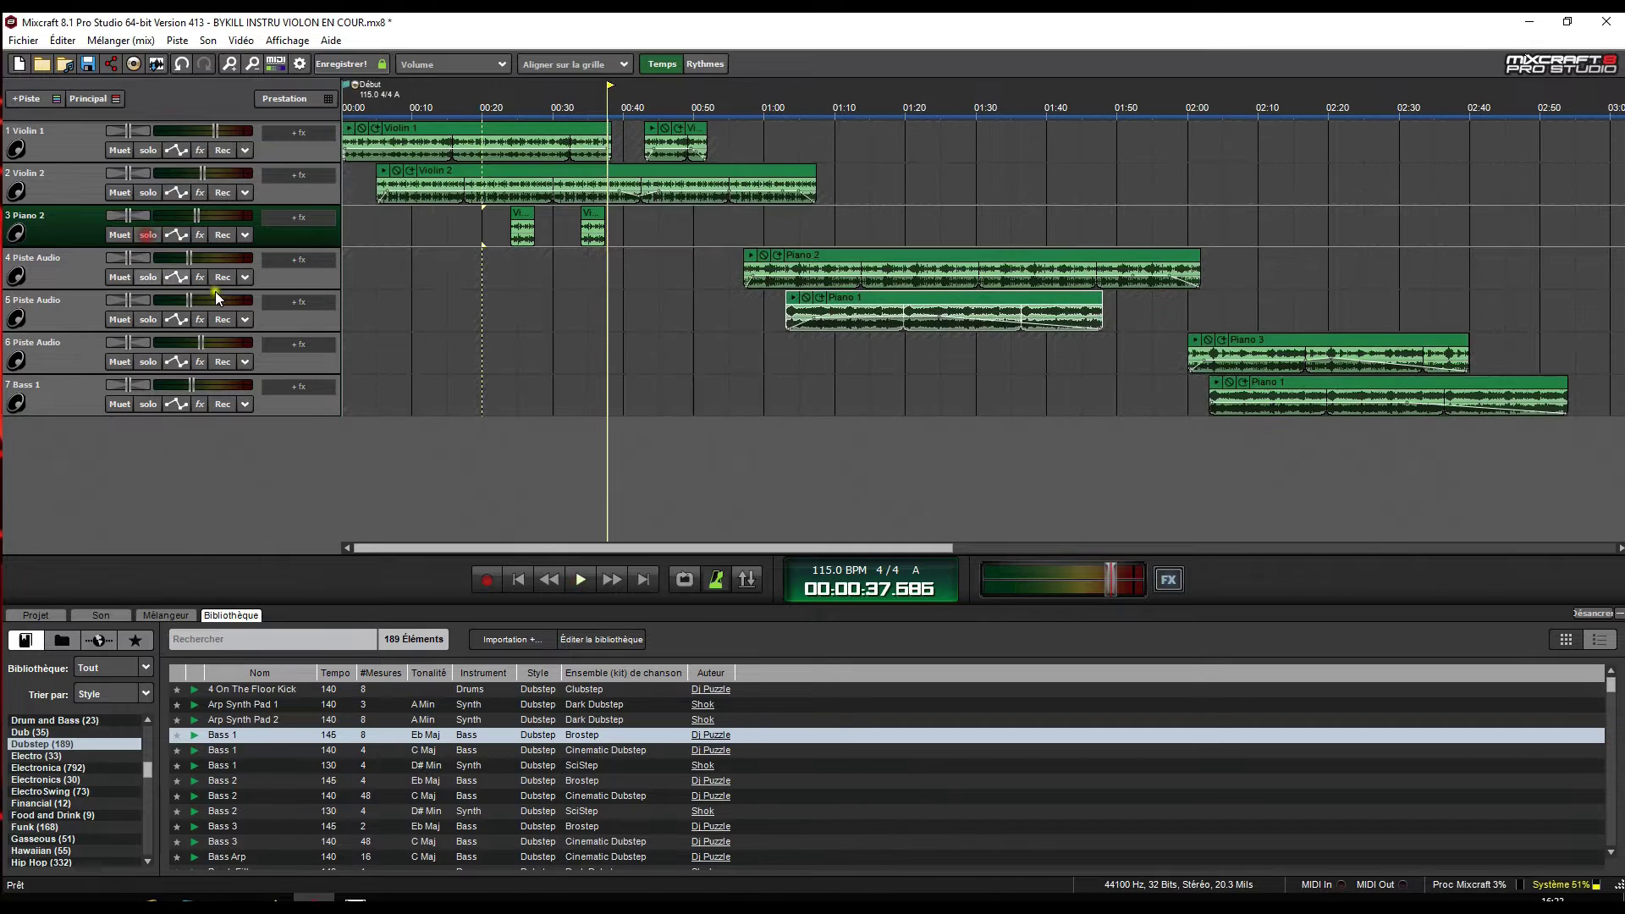
# Play all tracks together from 00:30 through the second short clip on the Piano 2 track.
pyautogui.click(569, 105)
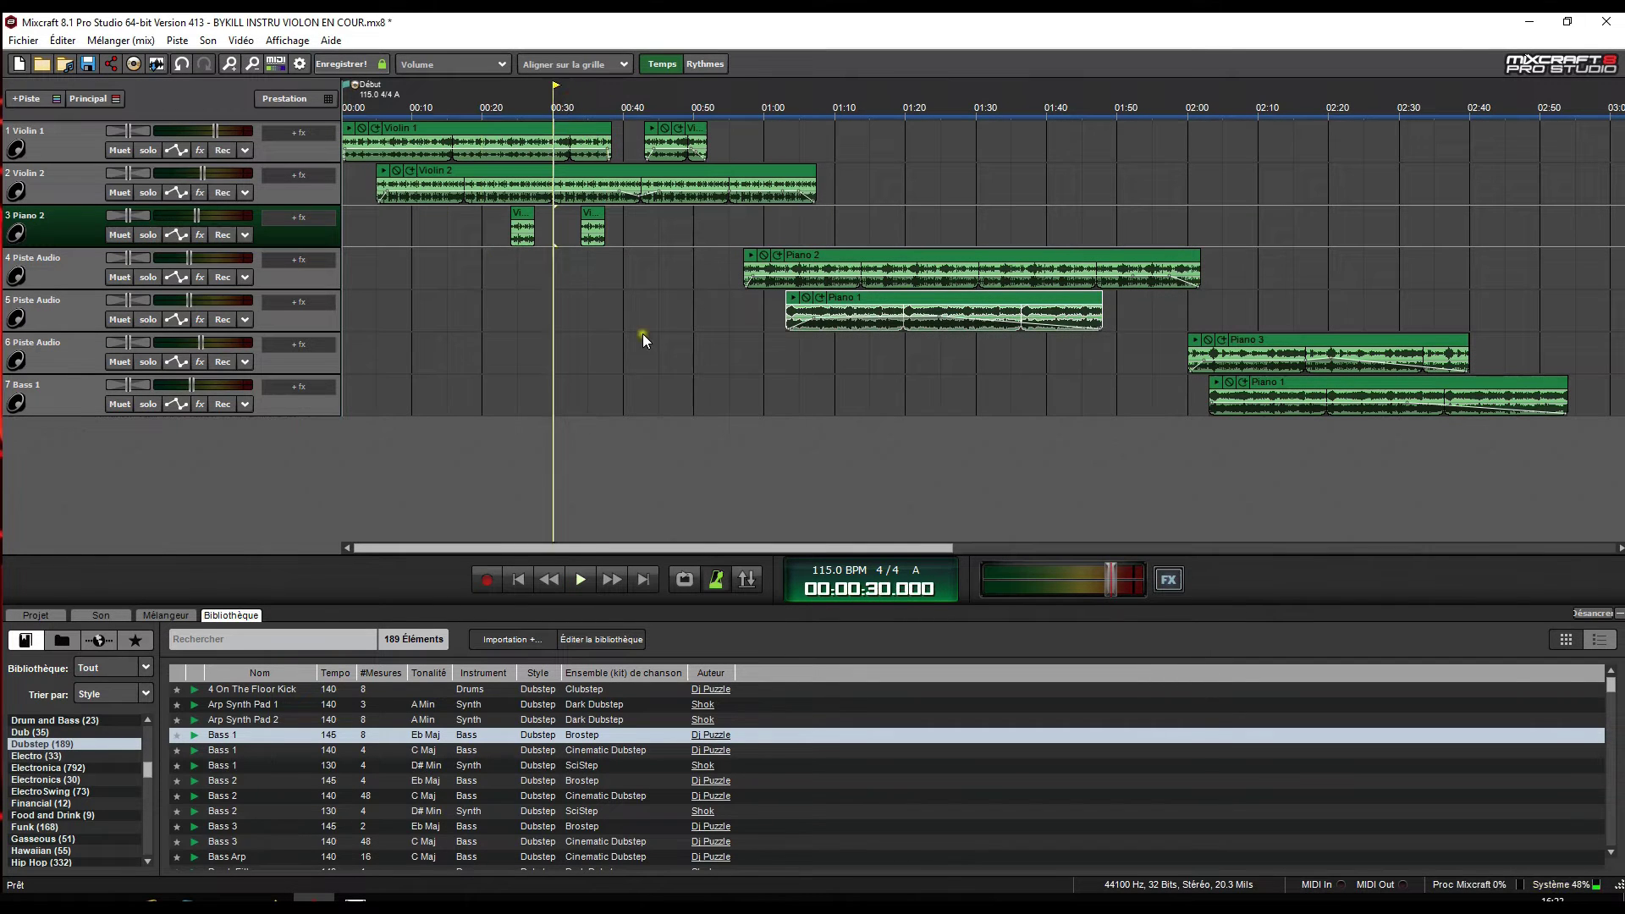
pyautogui.click(584, 579)
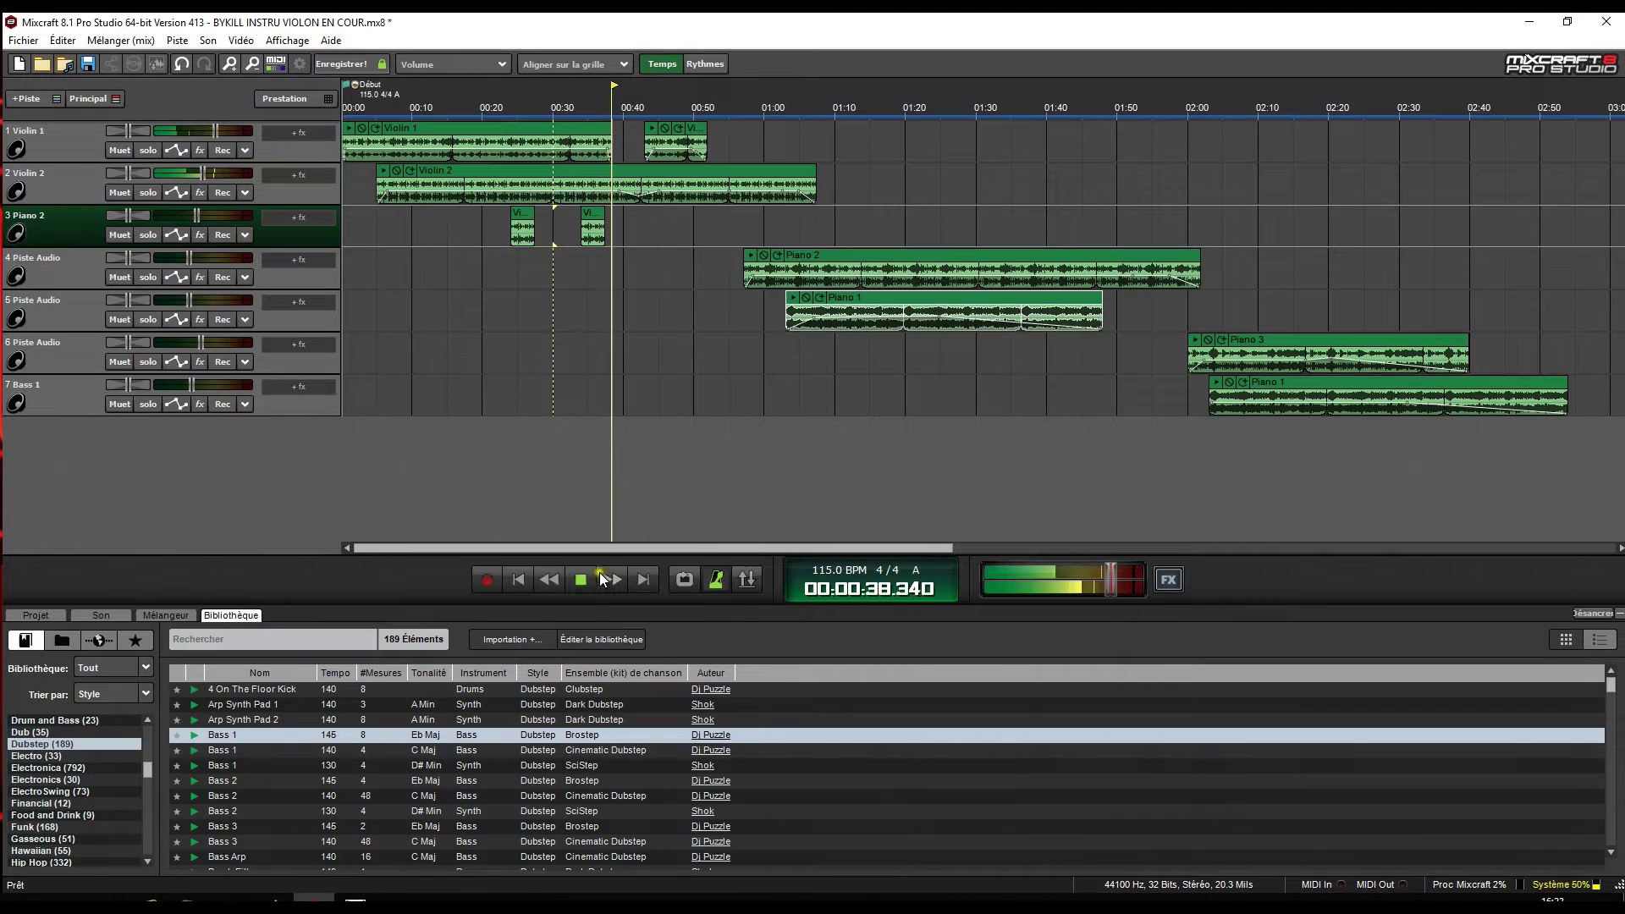
pyautogui.press('space')
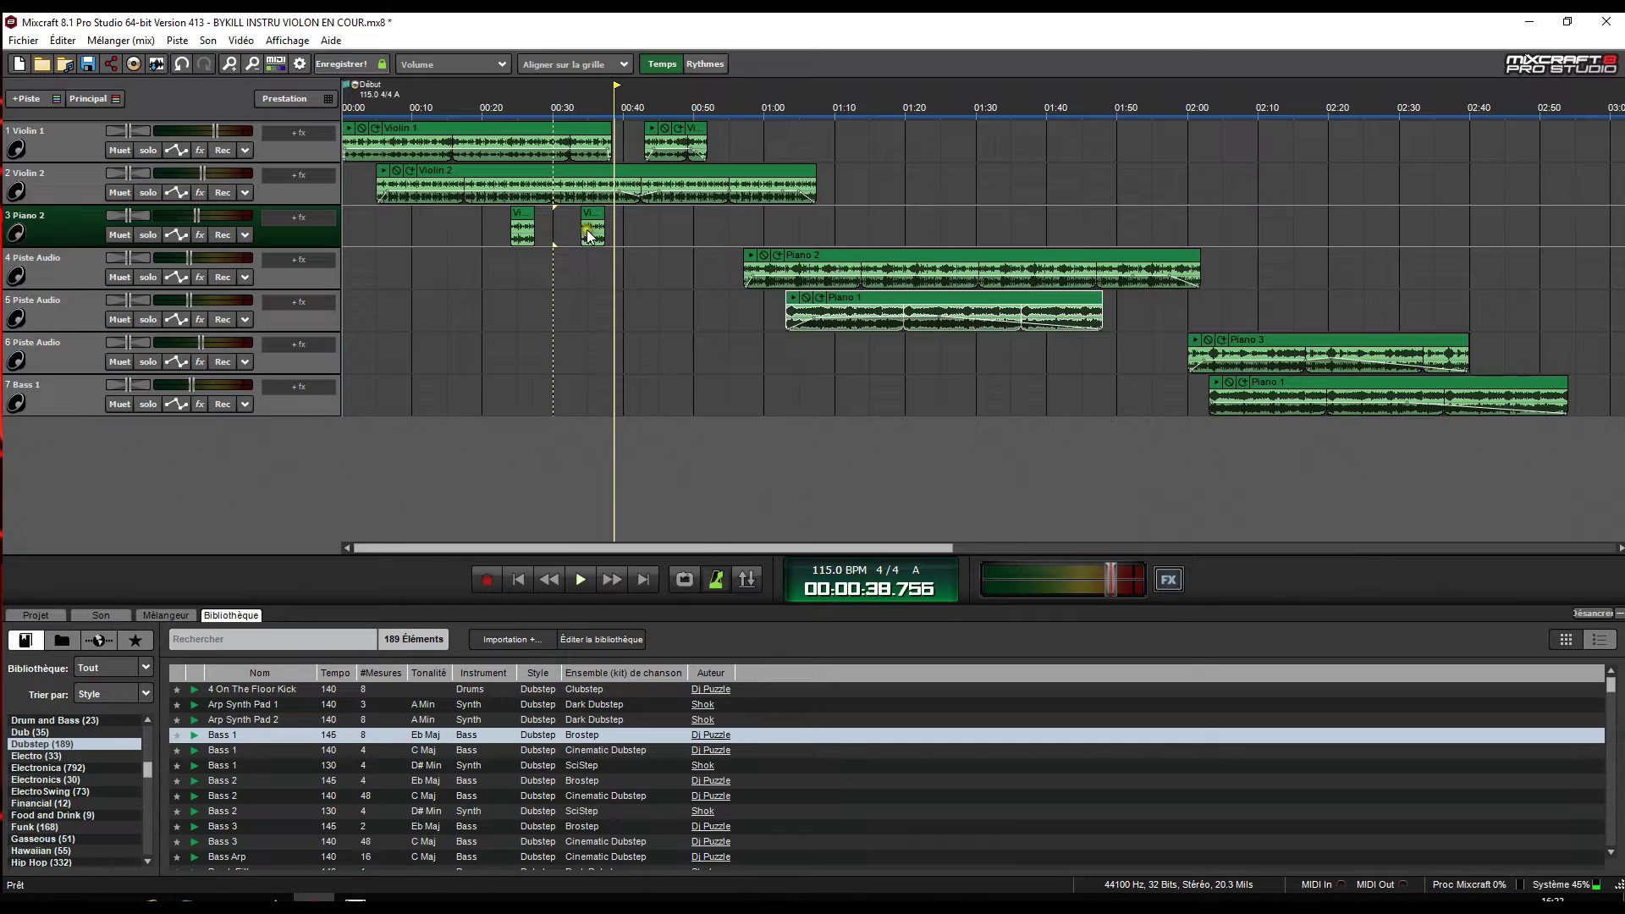
# Slightly lower the Violin 2 track's volume and raise the Piano 2 track's, replaying the mix from 00:30.
pyautogui.click(203, 176)
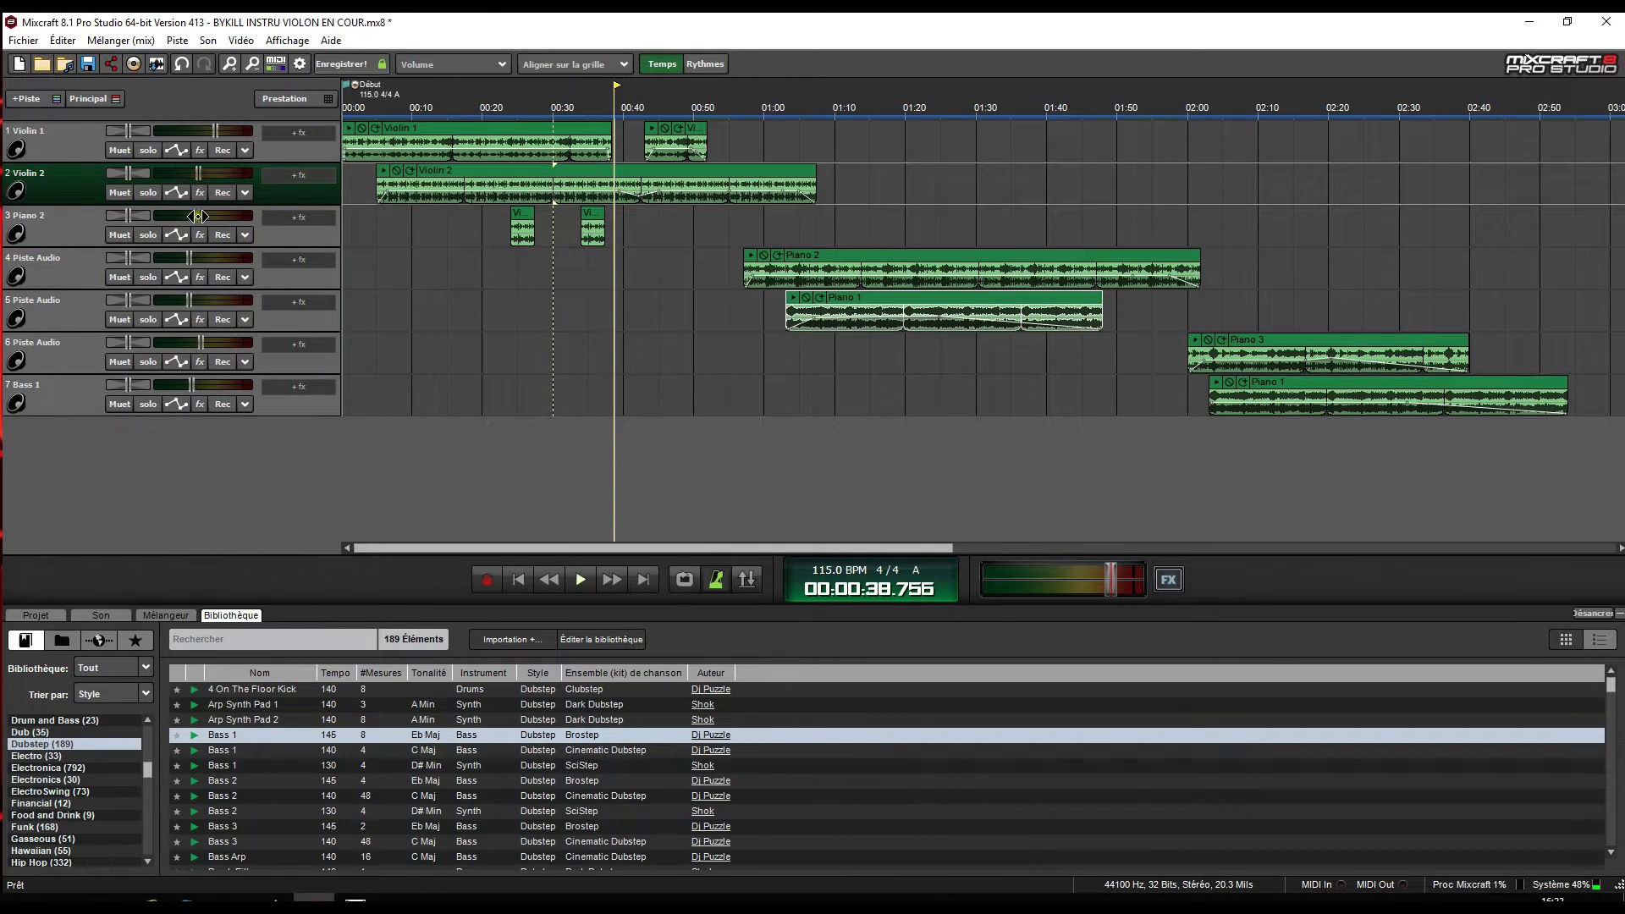
pyautogui.moveTo(218, 231); pyautogui.dragTo(227, 230)
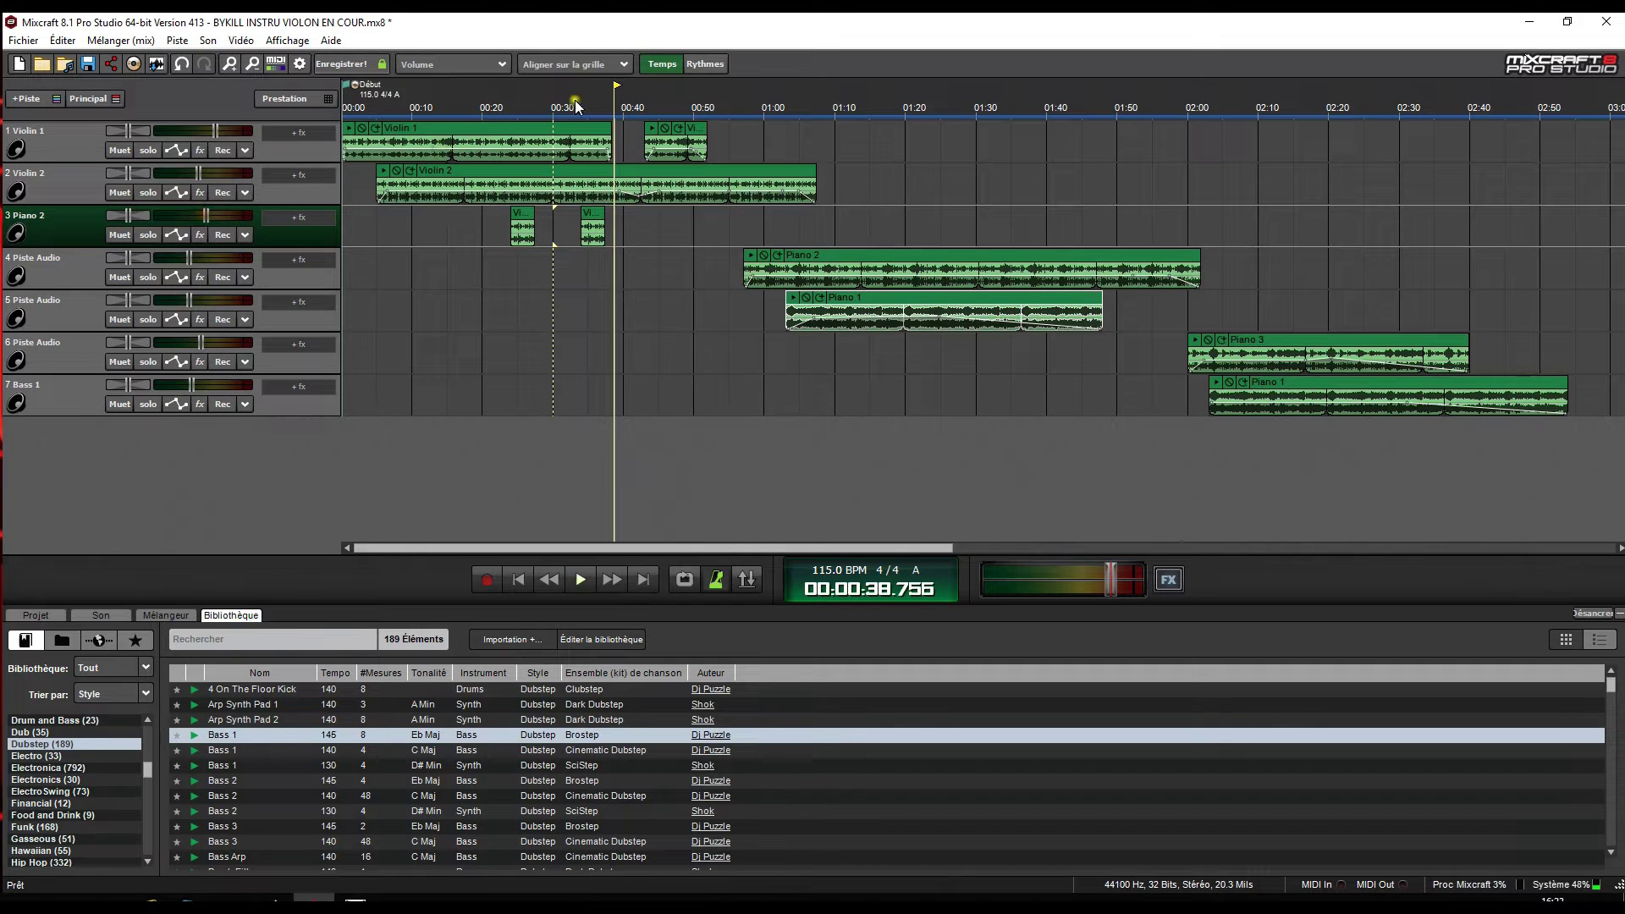
pyautogui.click(572, 108)
pyautogui.click(563, 115)
pyautogui.click(581, 581)
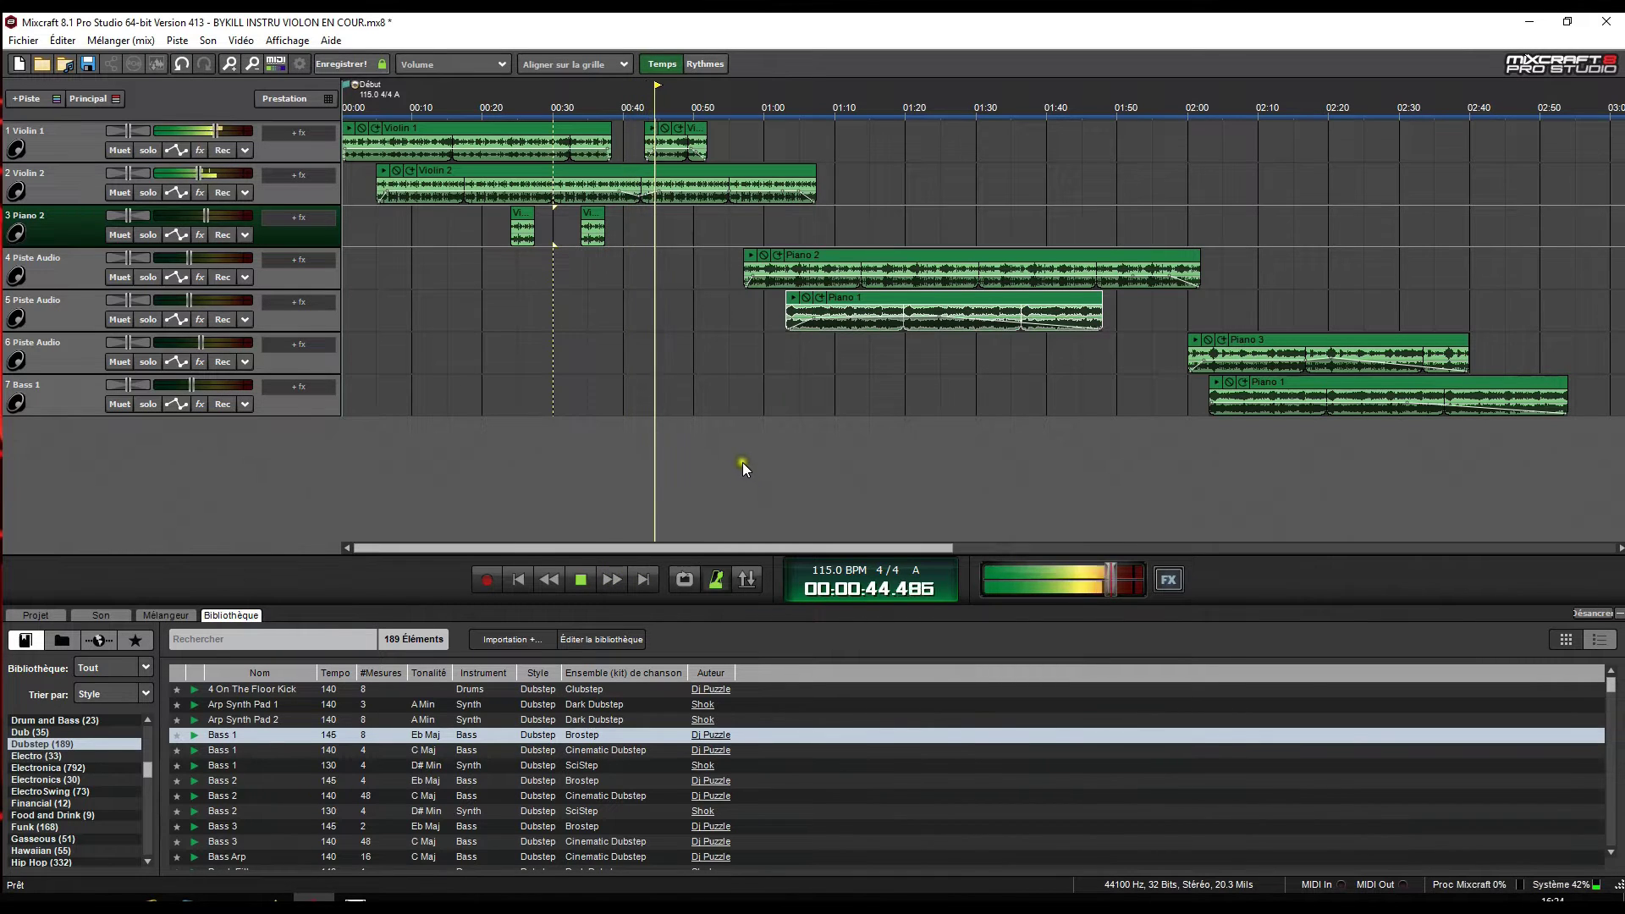
# Listen to the mix from 00:55 and shorten the Violin 2 clip so it ends at about 01:00.
pyautogui.click(739, 108)
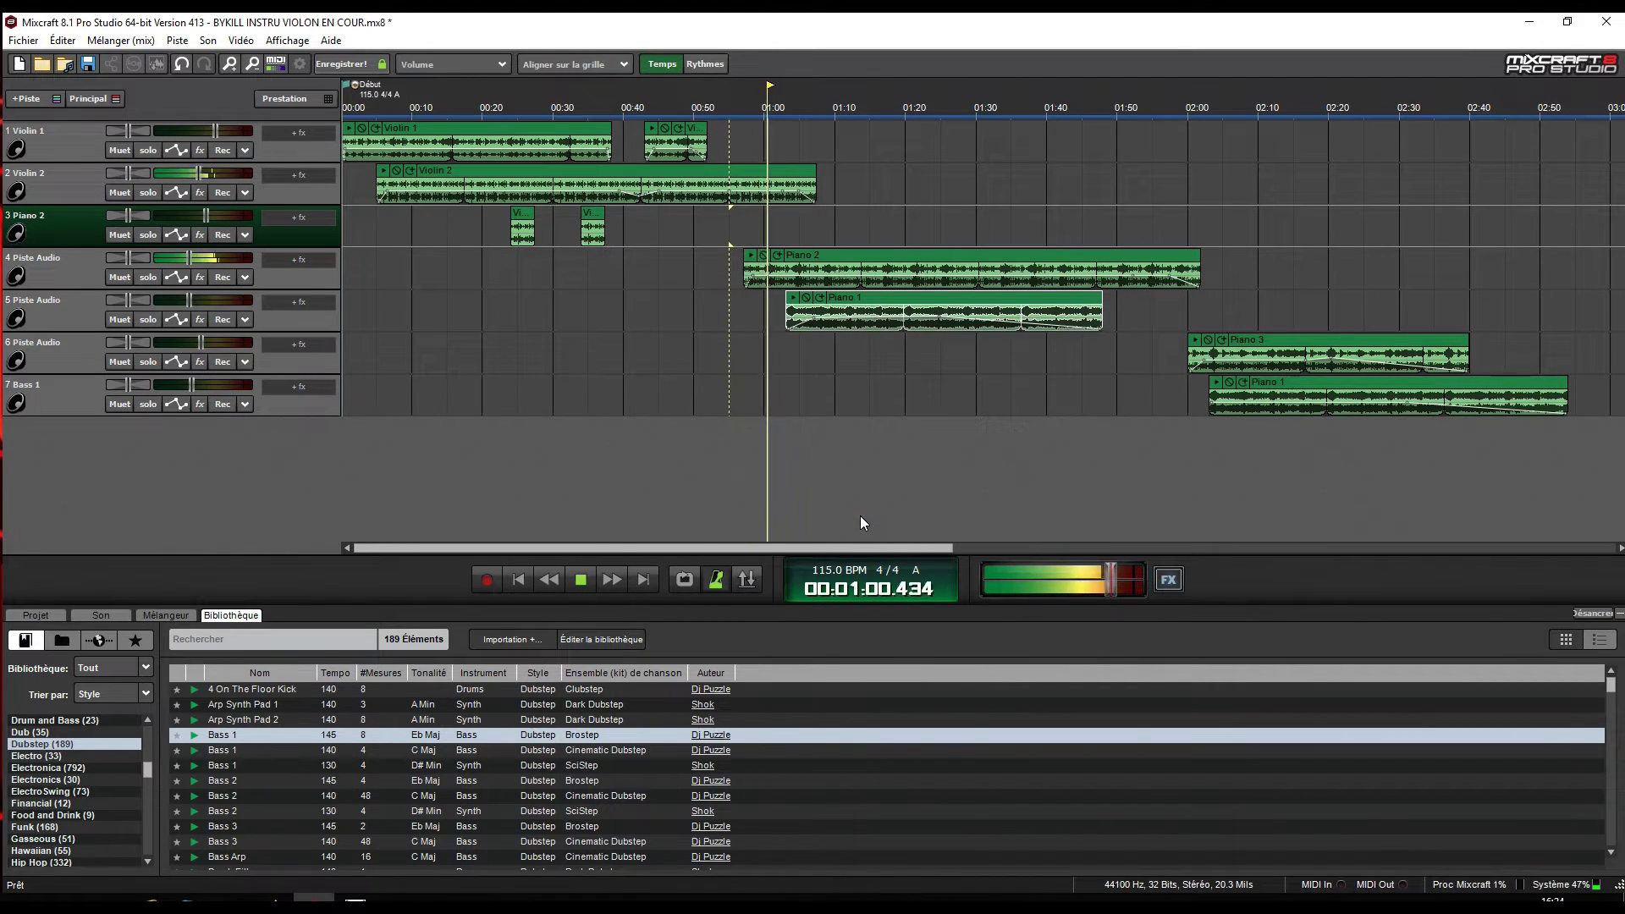
pyautogui.click(582, 578)
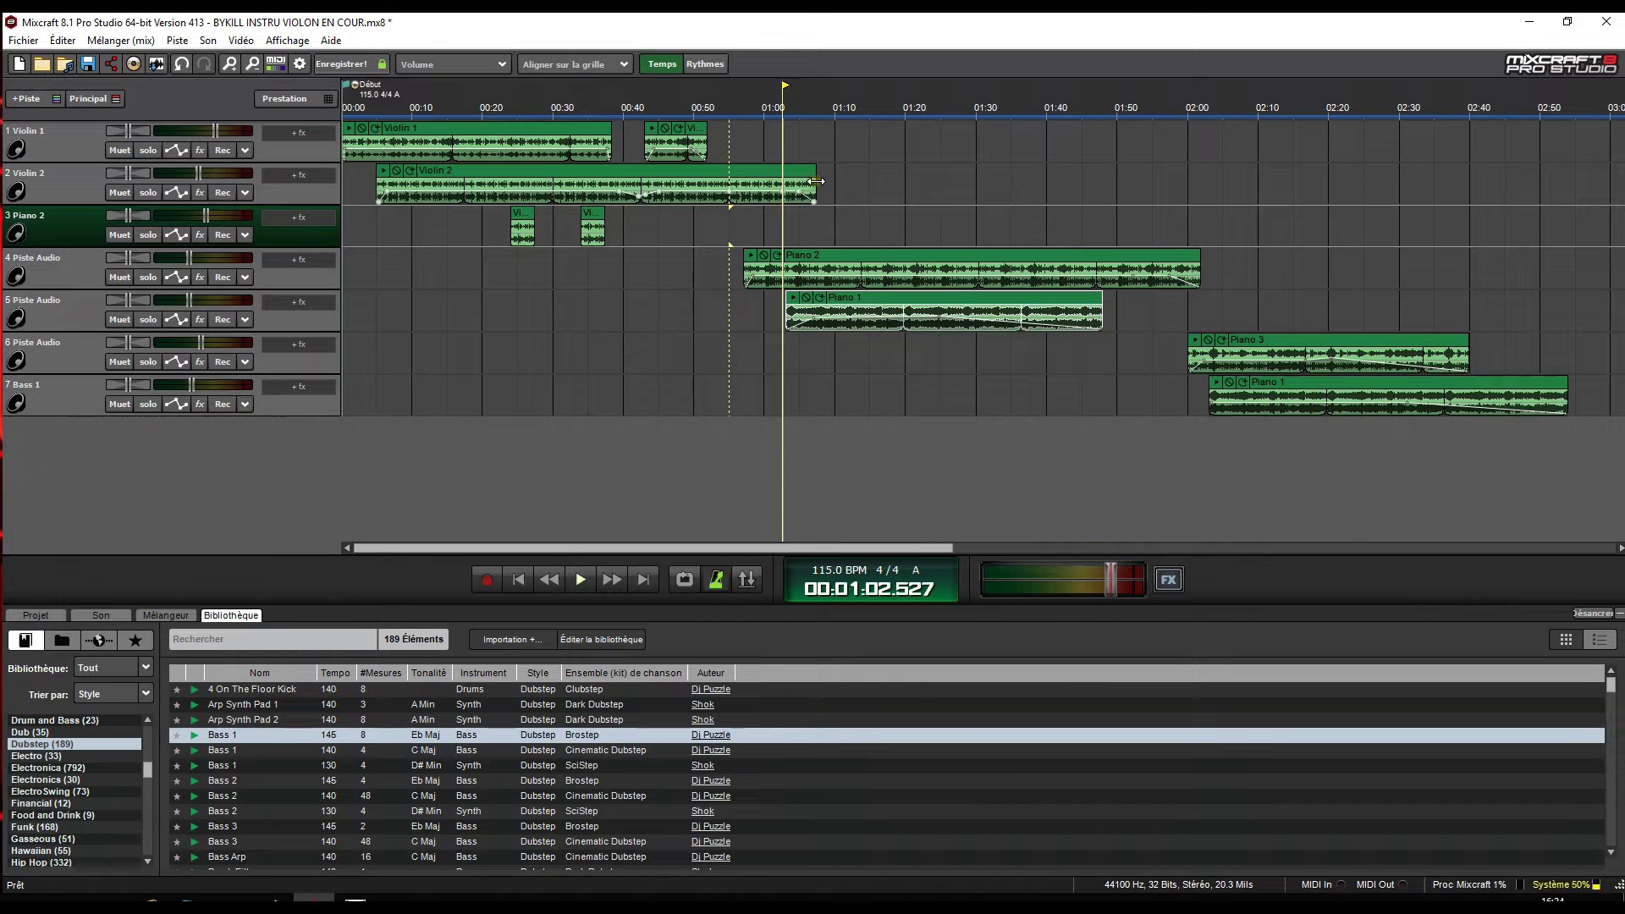
pyautogui.moveTo(816, 181); pyautogui.dragTo(775, 187)
pyautogui.click(723, 108)
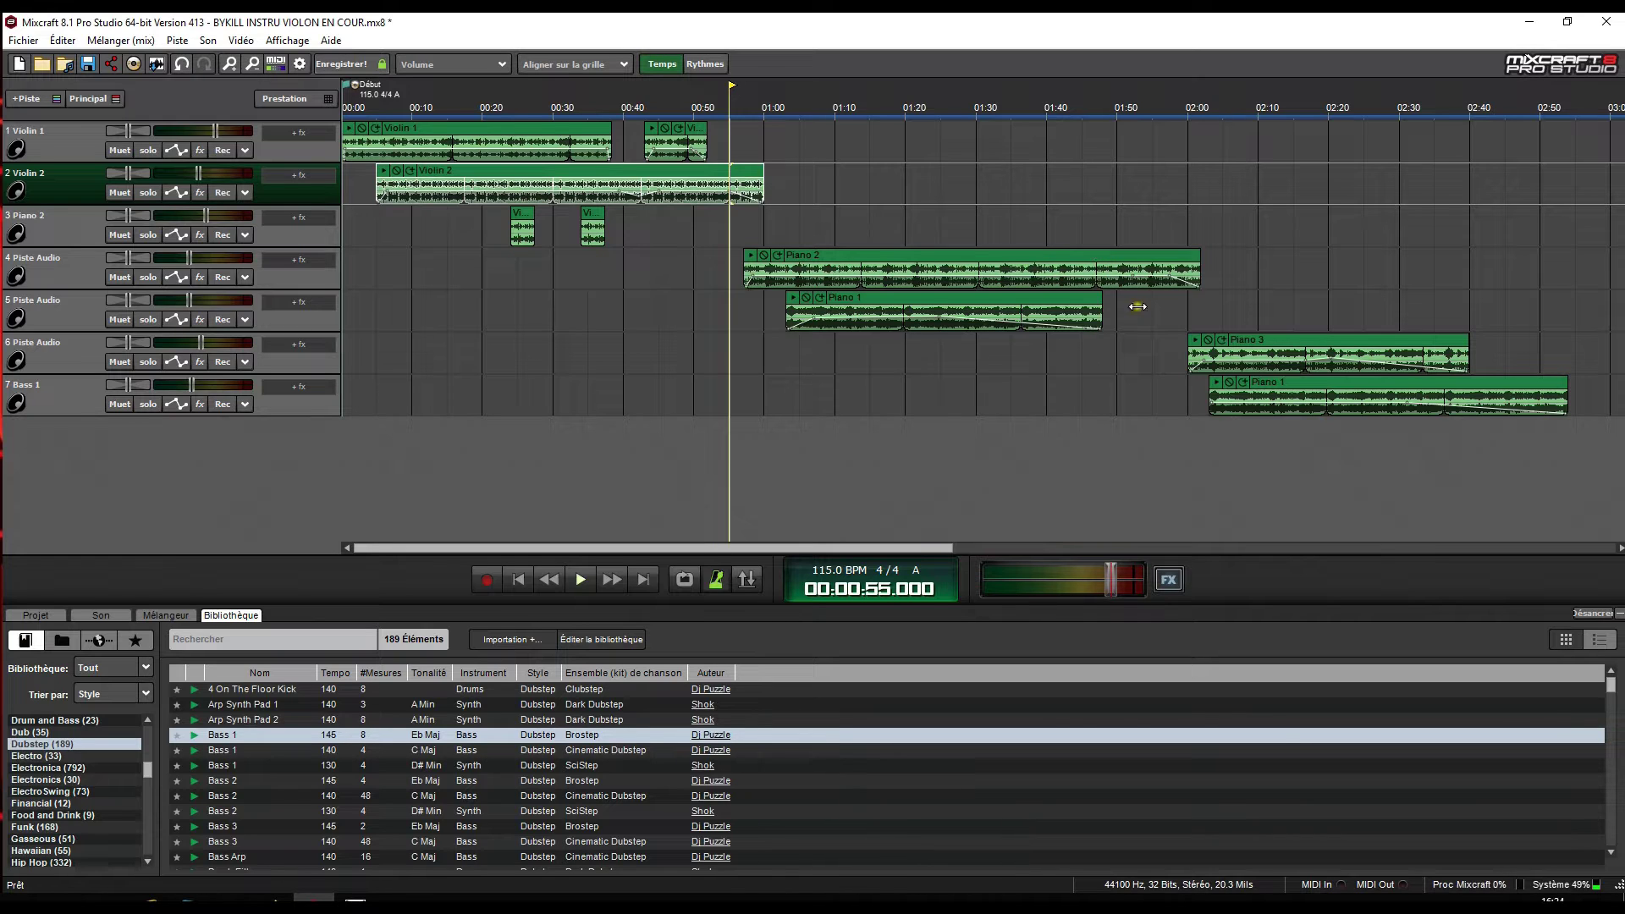
pyautogui.moveTo(765, 176)
pyautogui.mouseDown()
pyautogui.moveTo(797, 181)
pyautogui.moveTo(780, 182)
pyautogui.mouseUp()
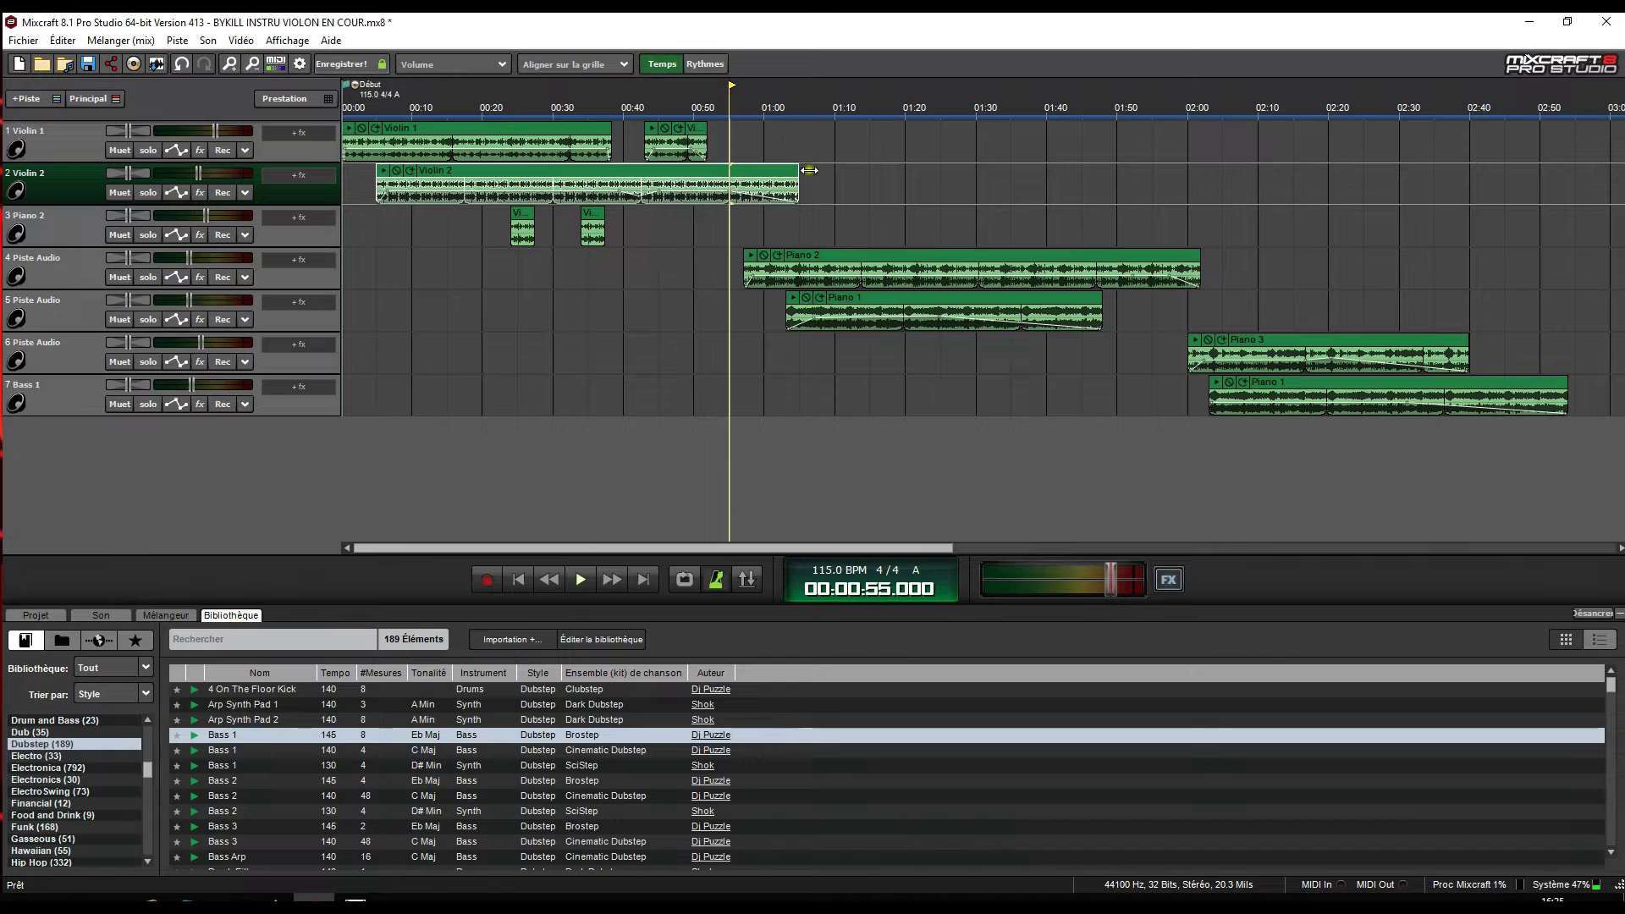
pyautogui.moveTo(799, 180)
pyautogui.mouseDown()
pyautogui.moveTo(819, 182)
pyautogui.moveTo(778, 191)
pyautogui.mouseUp()
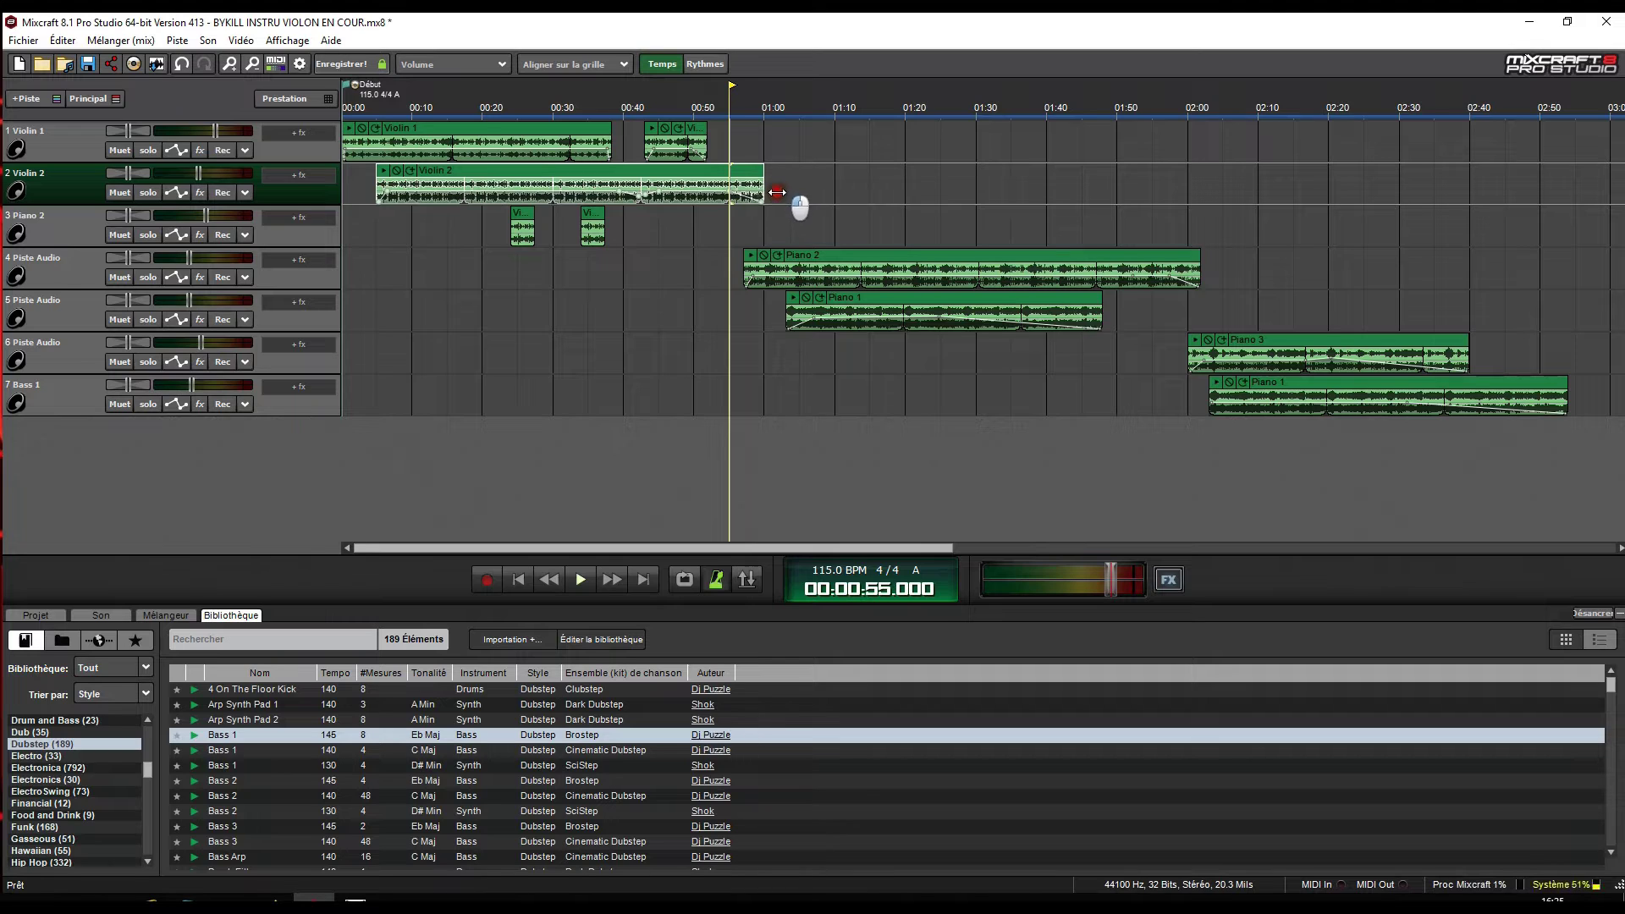
# Listen to the transition from the shortened Violin 2 clip into the piano clips, from 00:55 and from 01:00.
pyautogui.click(581, 581)
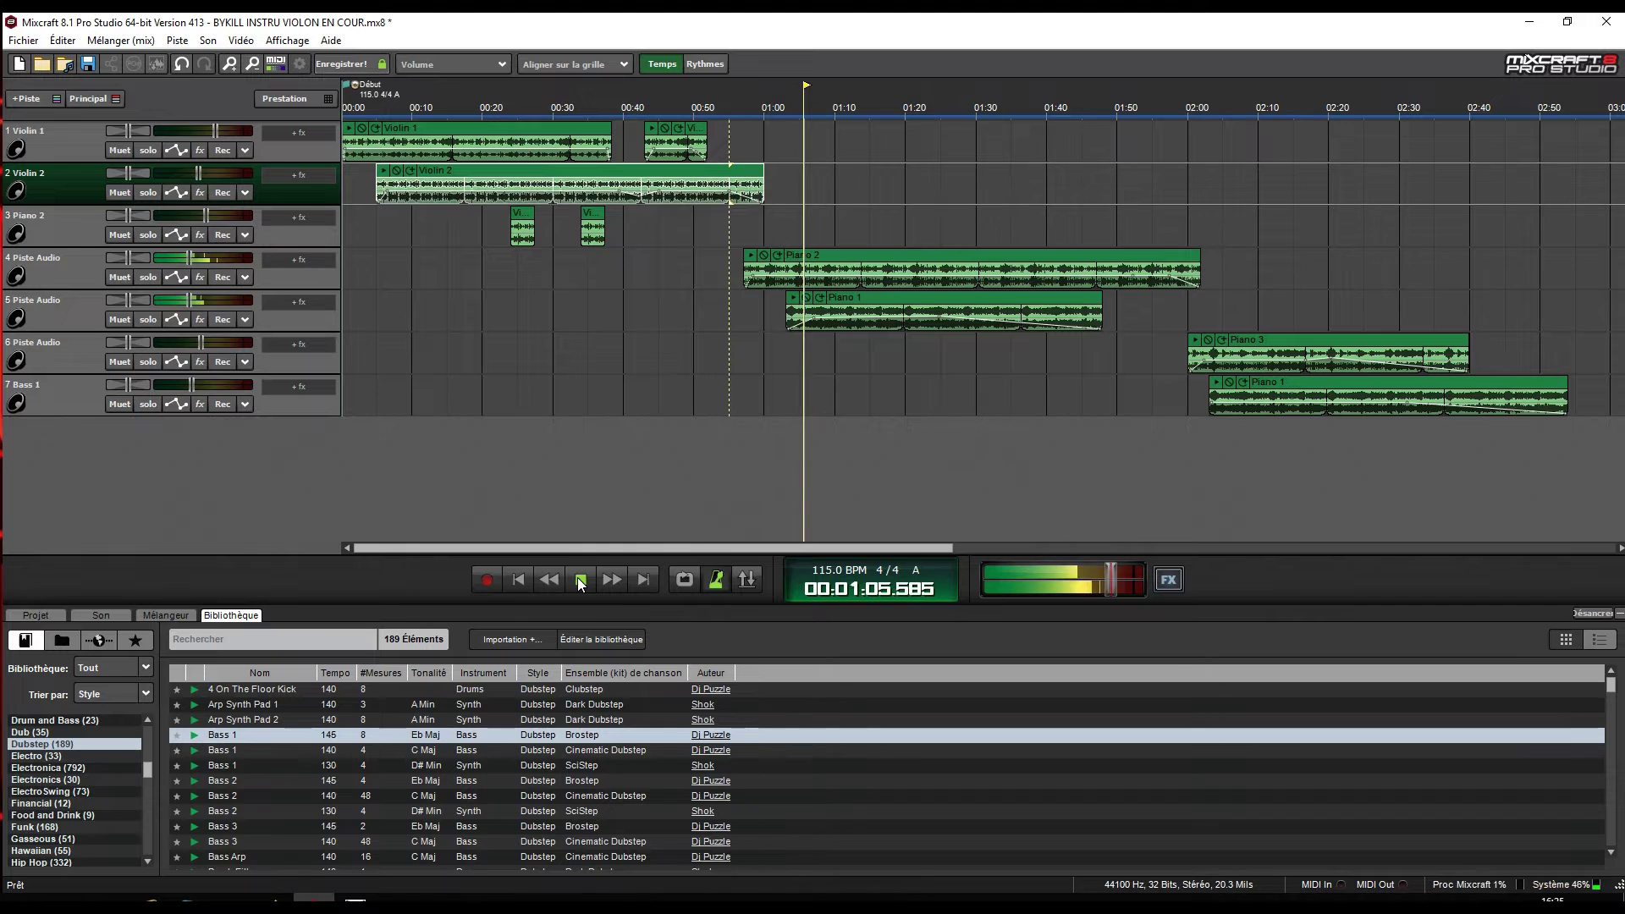
pyautogui.click(770, 114)
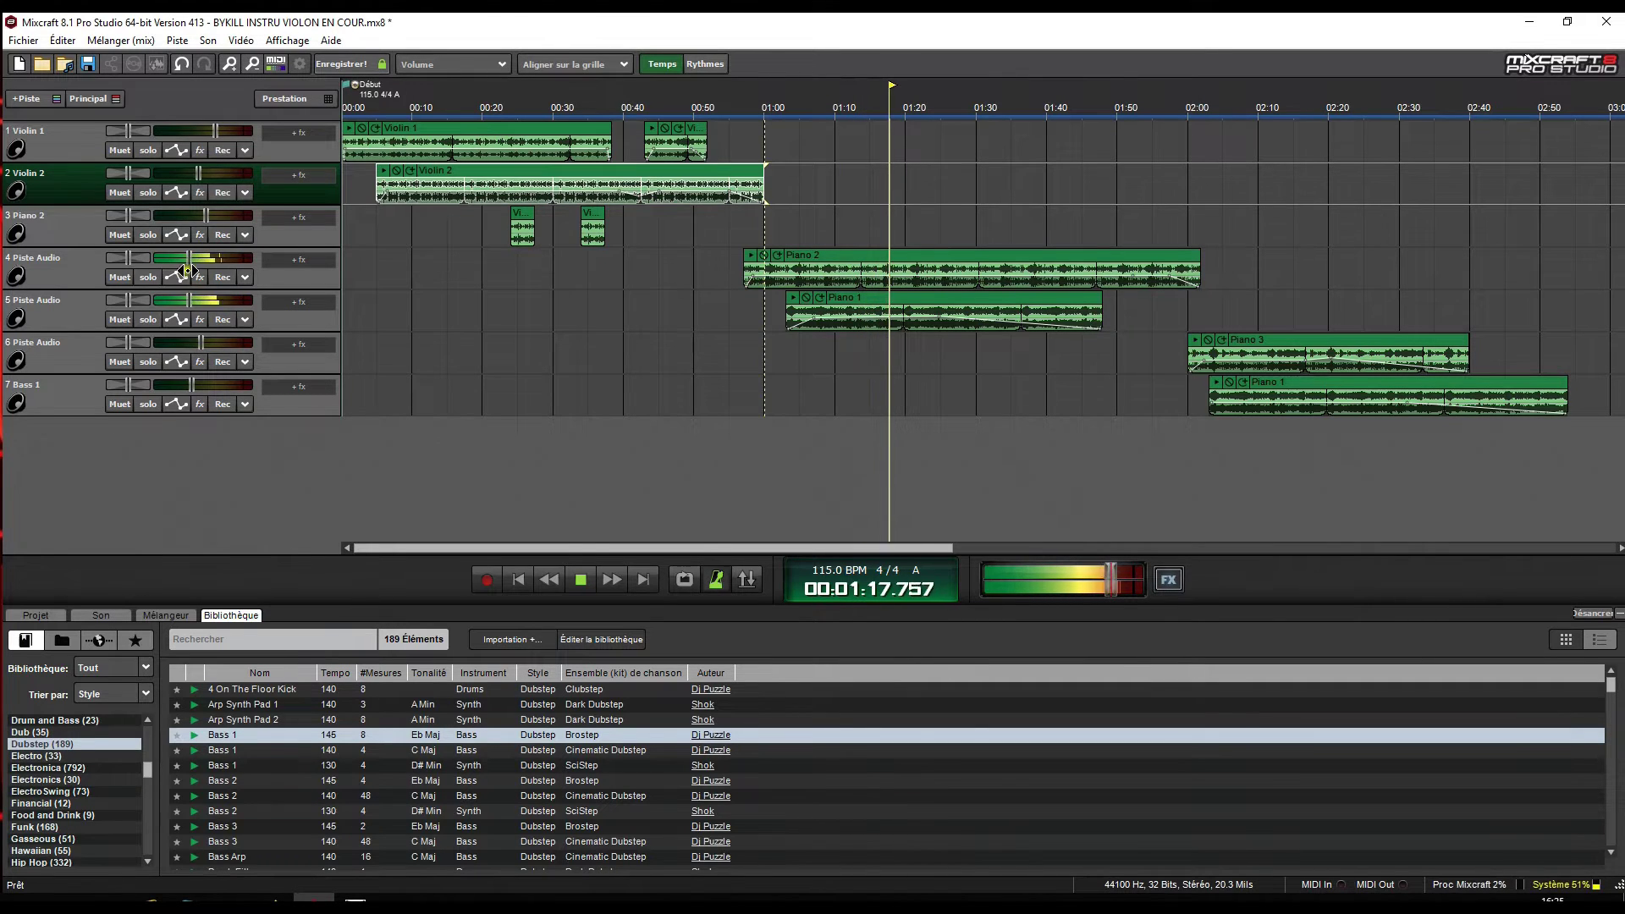
pyautogui.click(795, 105)
# Replay the mix from 00:55 while slightly raising the volume of track 5, and stop playback.
pyautogui.click(728, 105)
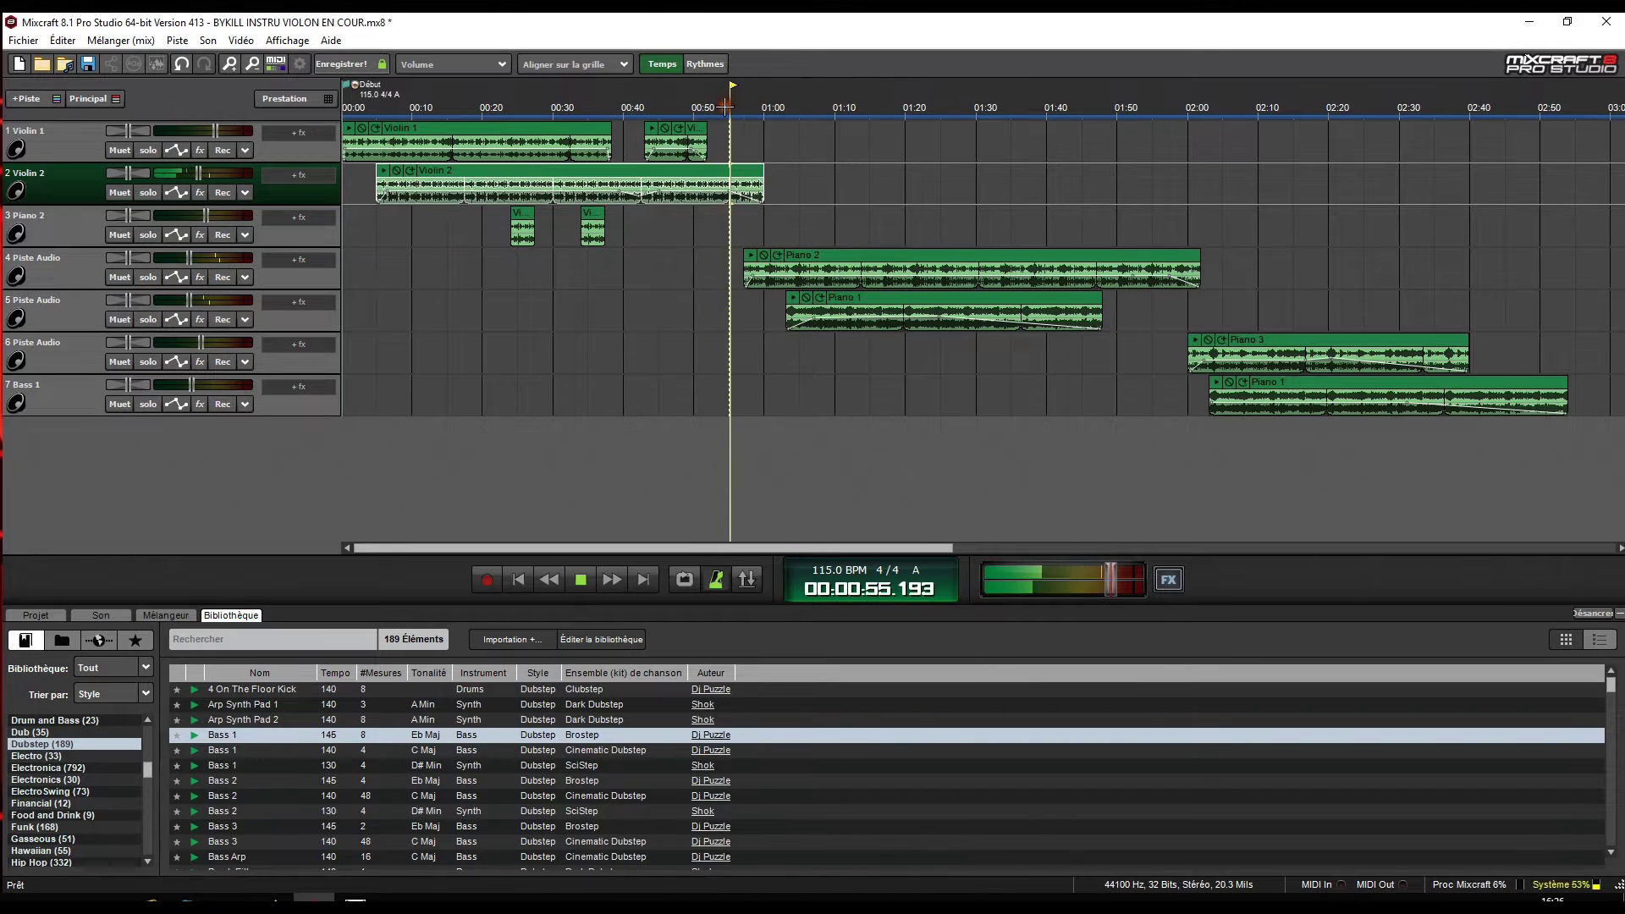
pyautogui.click(187, 299)
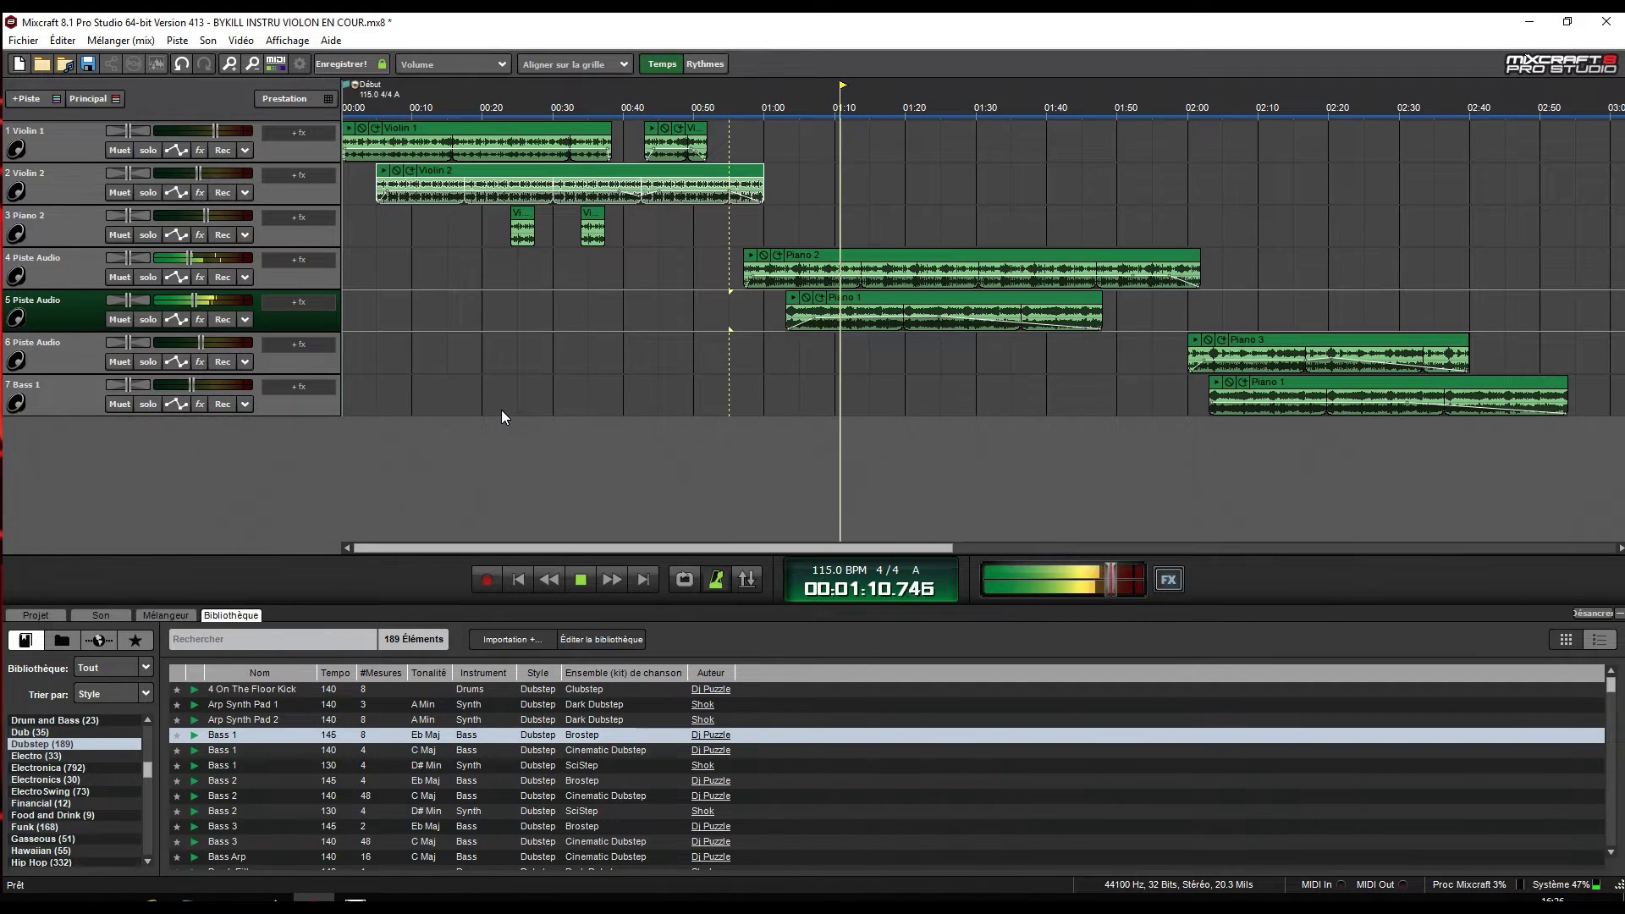
pyautogui.click(580, 579)
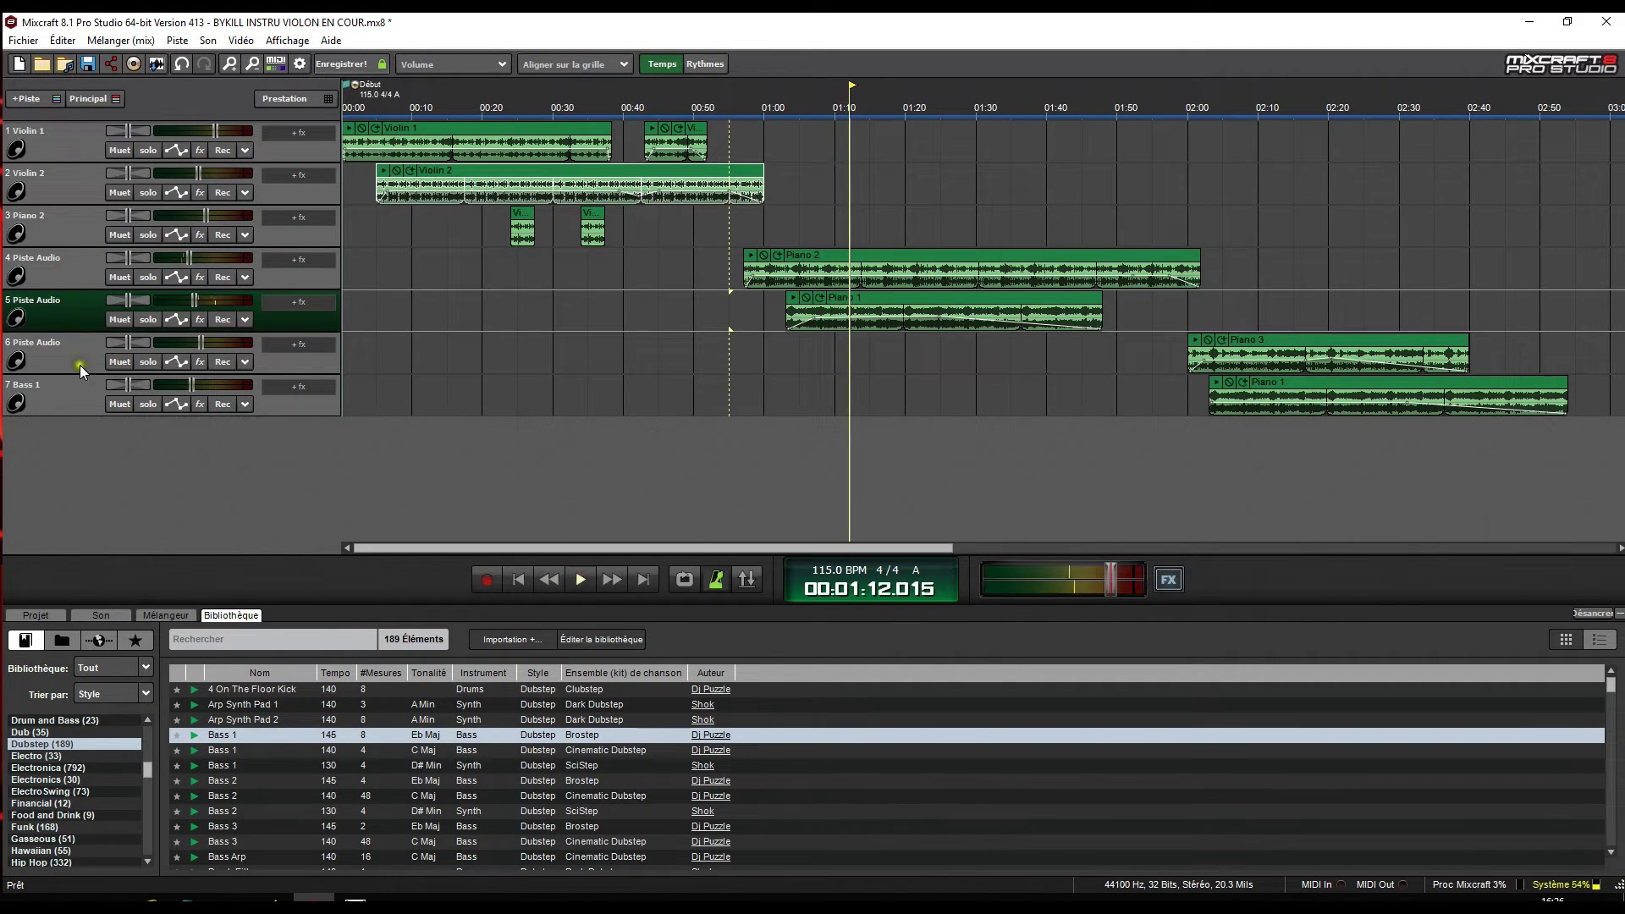
# Listen to track 4 on its own from 01:00 using solo, and turn its solo off.
pyautogui.click(141, 280)
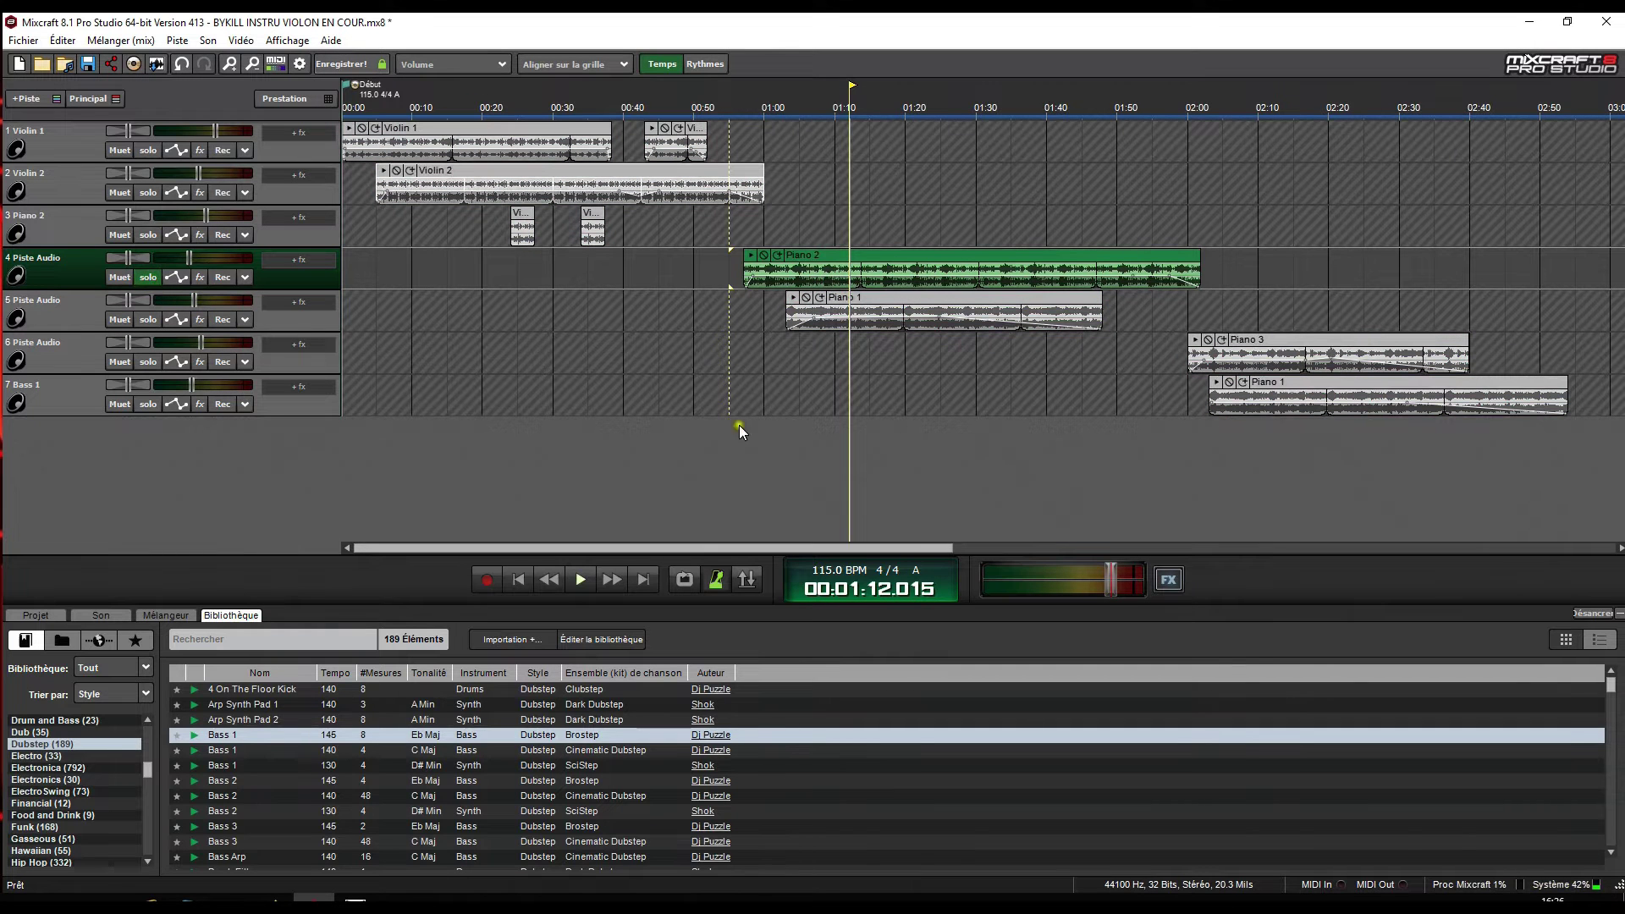
pyautogui.click(758, 107)
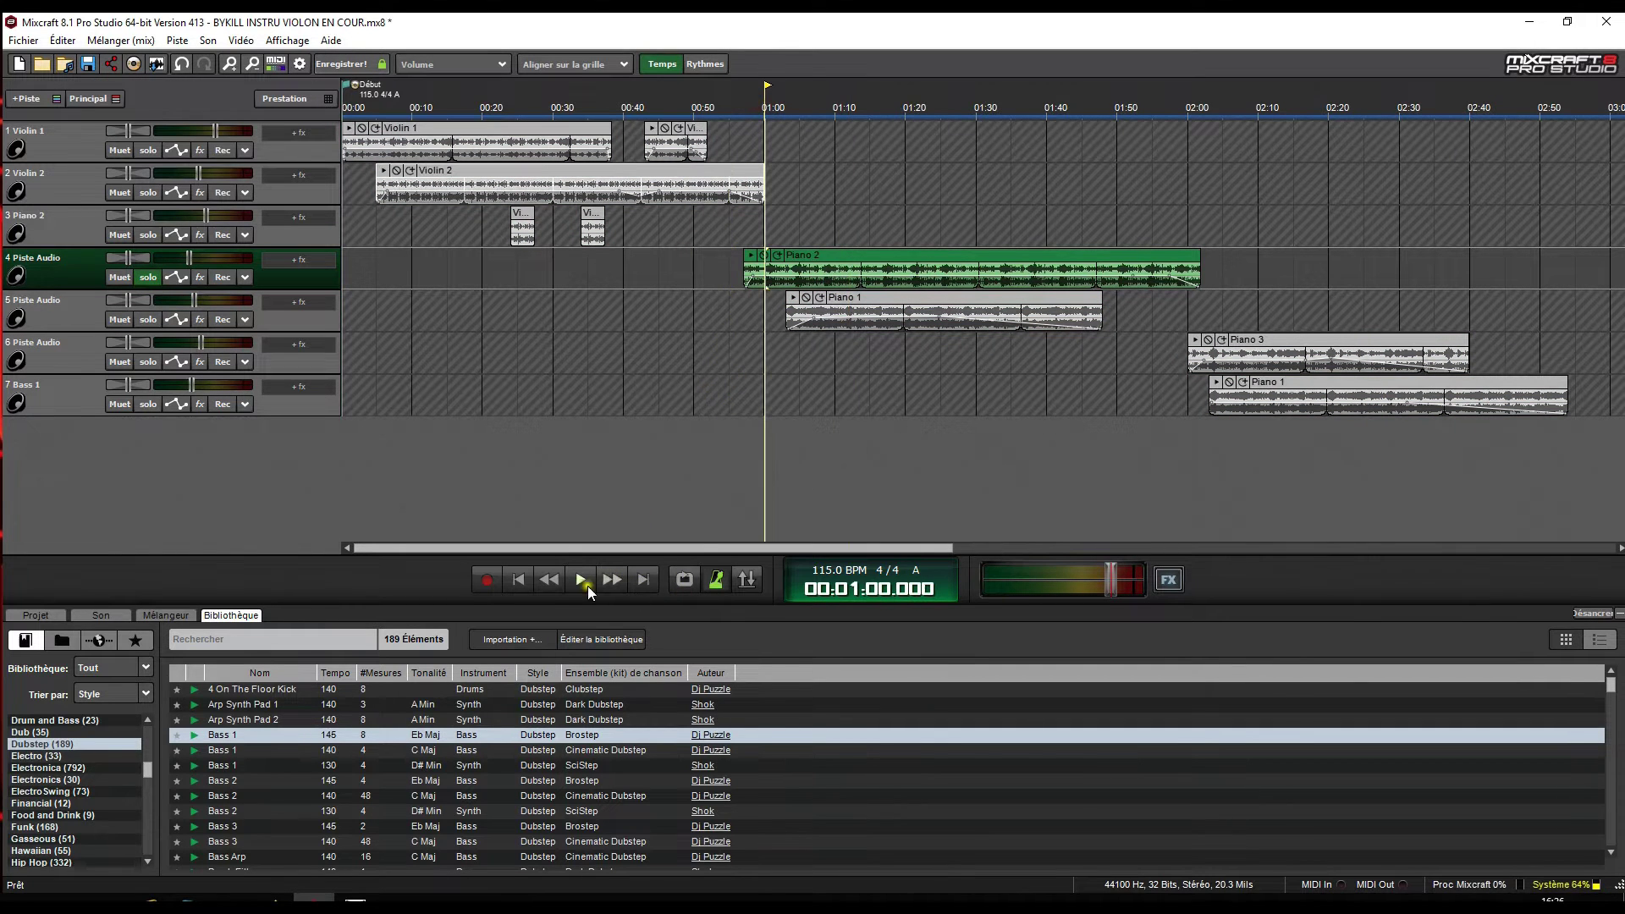
pyautogui.click(566, 581)
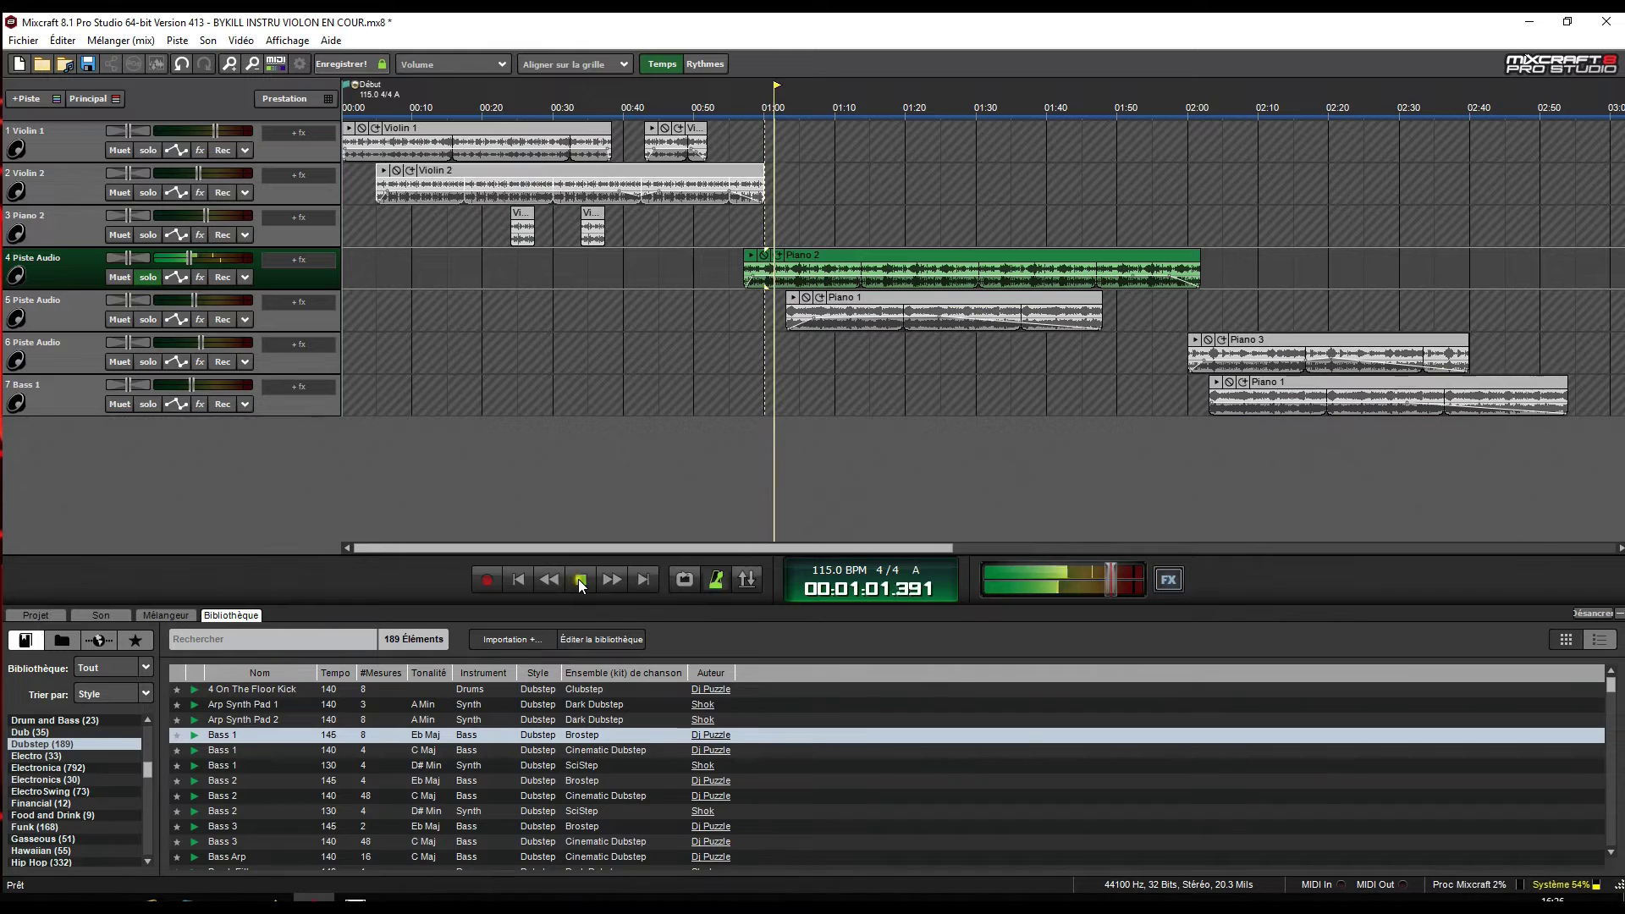
pyautogui.click(146, 279)
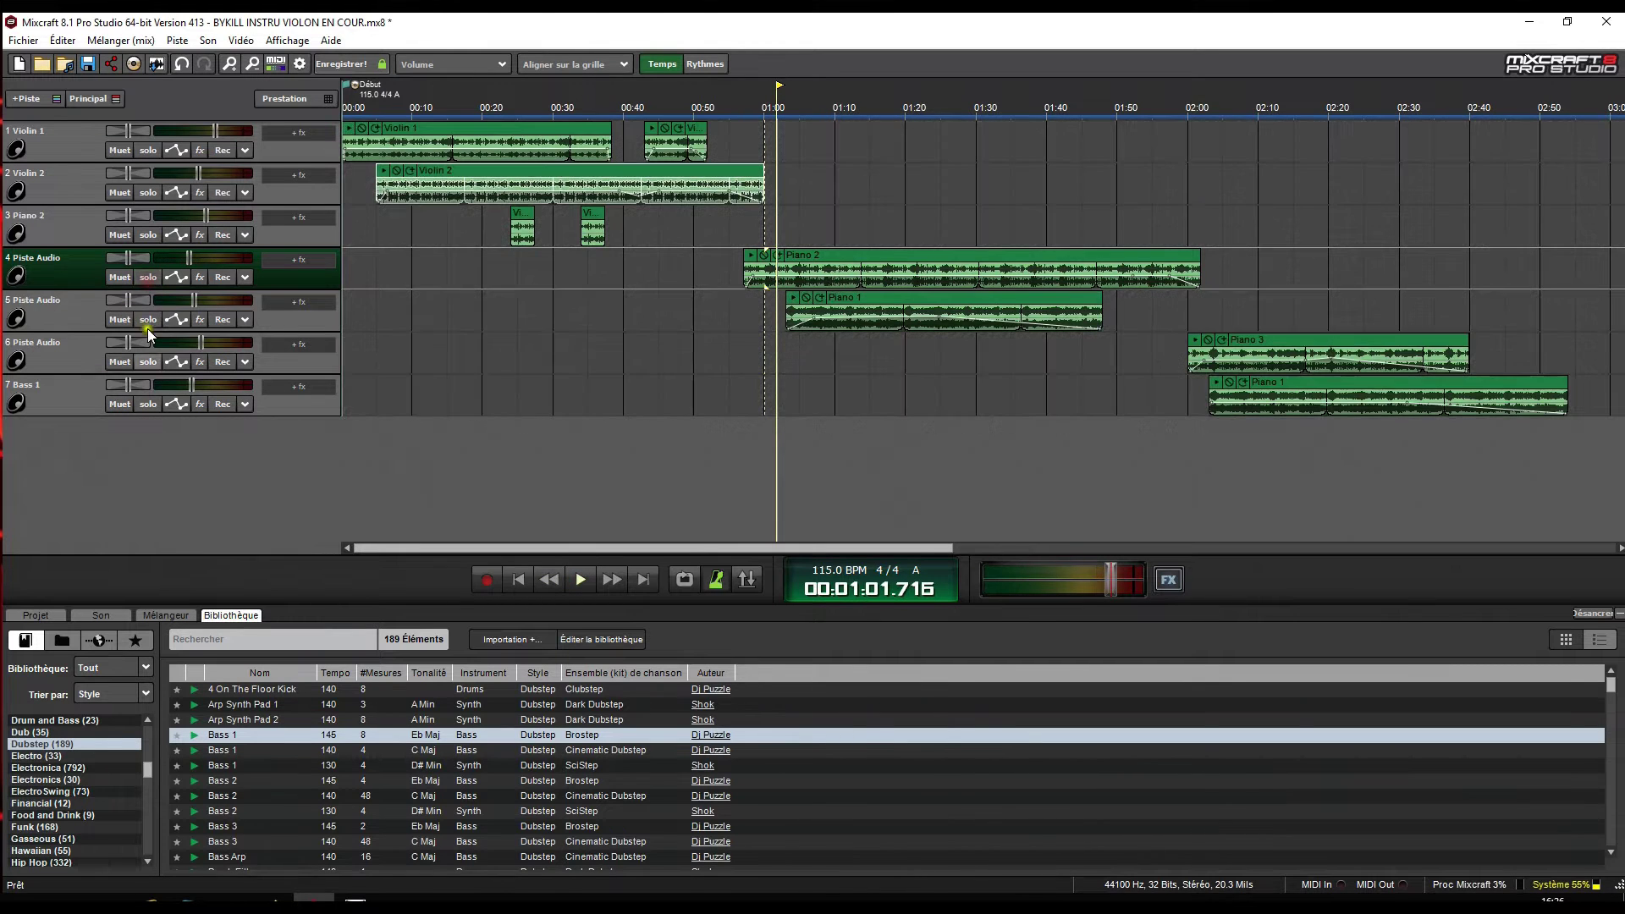
# Listen to track 5 on its own, turn its solo off and resume playback of the full mix.
pyautogui.click(147, 310)
pyautogui.click(148, 319)
pyautogui.click(582, 578)
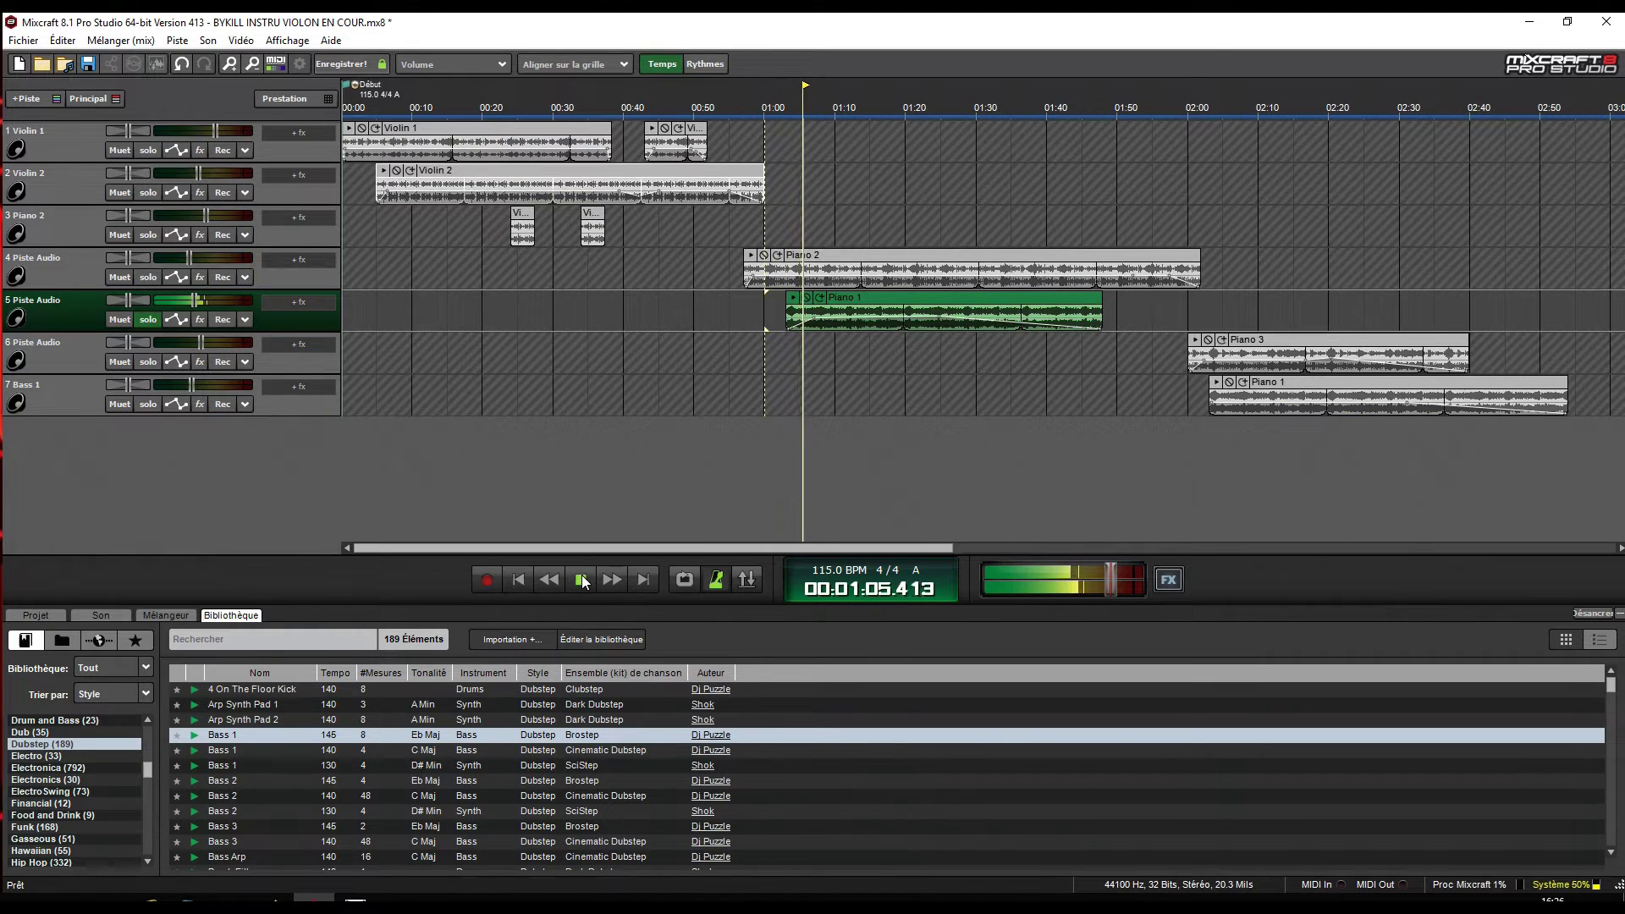
pyautogui.click(582, 580)
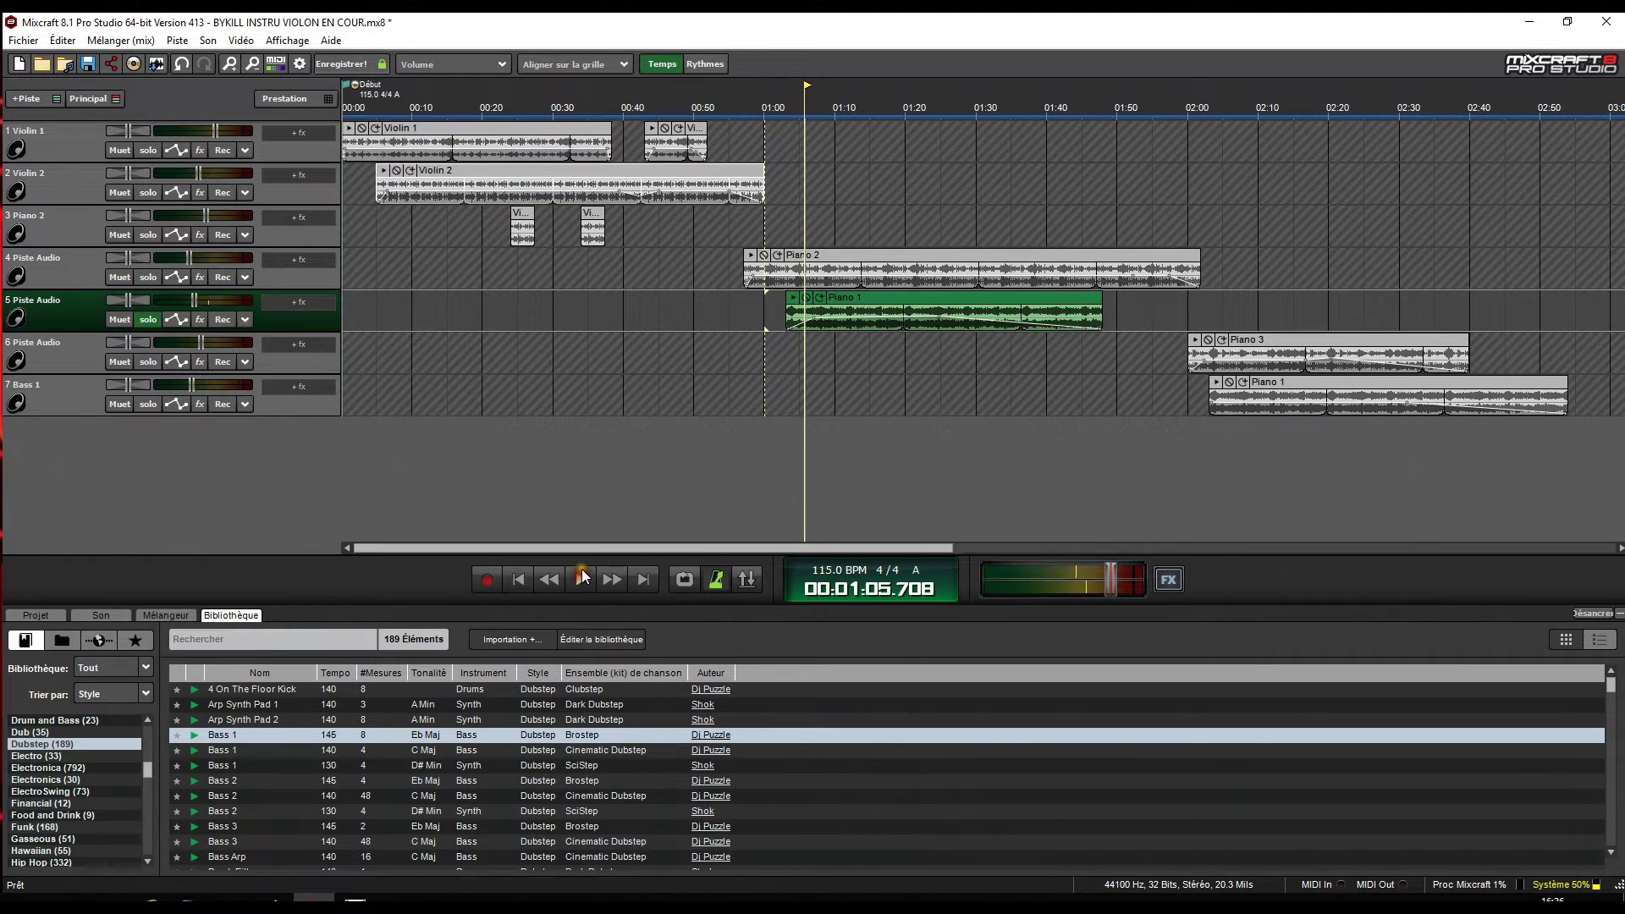
pyautogui.click(147, 326)
pyautogui.click(580, 579)
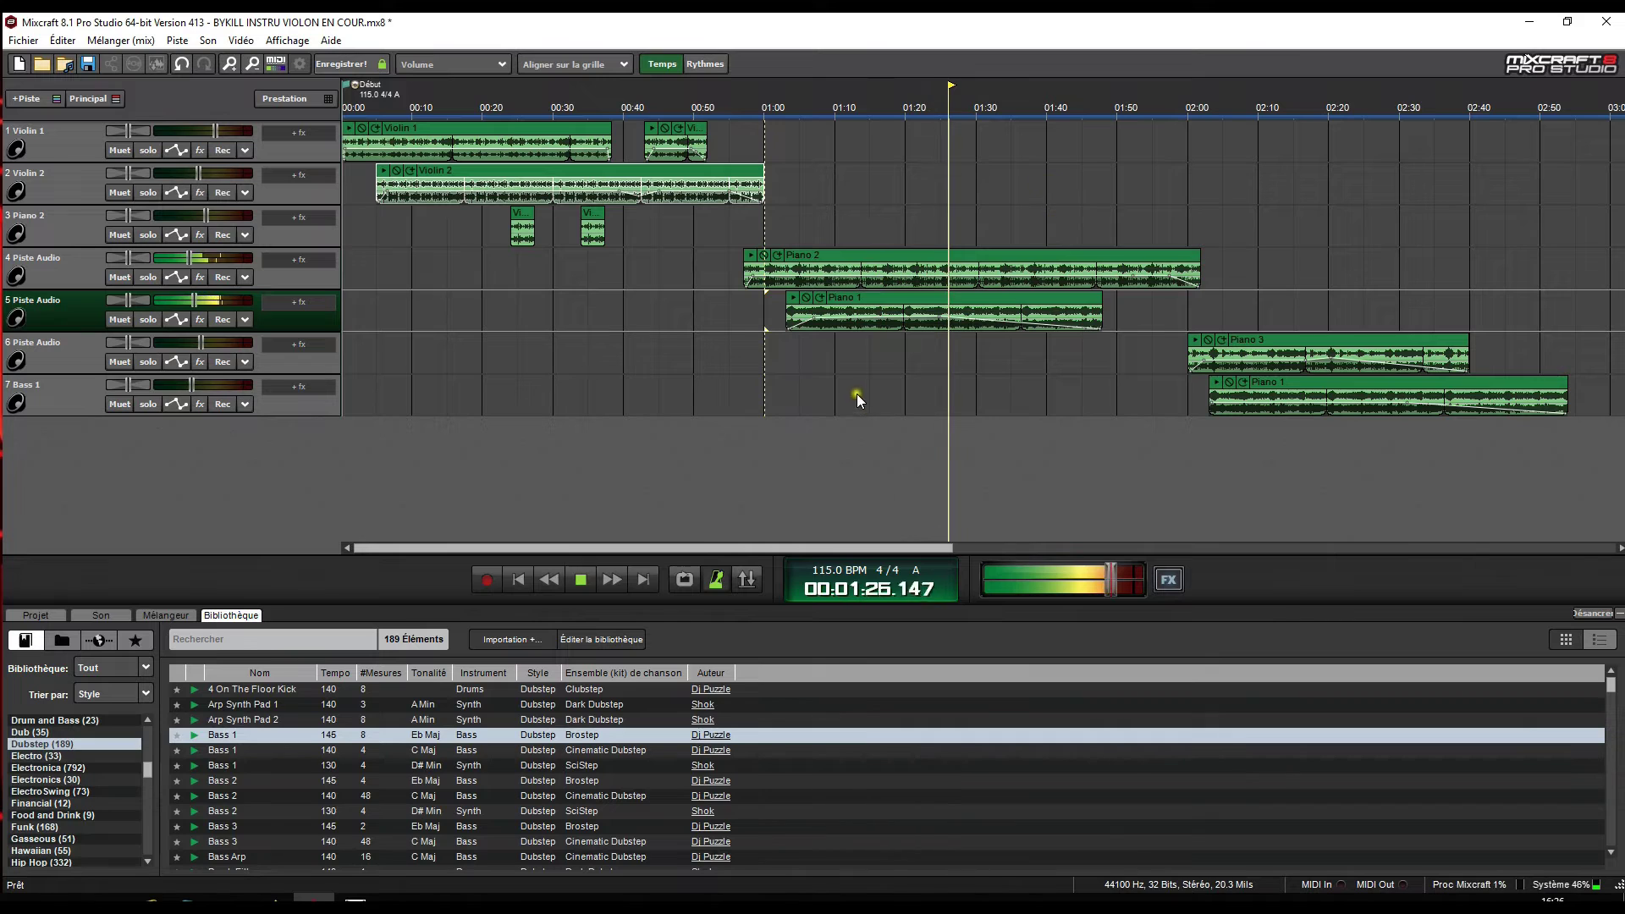
# Insert an audio track above the Bass 1 track and delete the Piano 1 clip from Bass 1.
pyautogui.rightClick(57, 407)
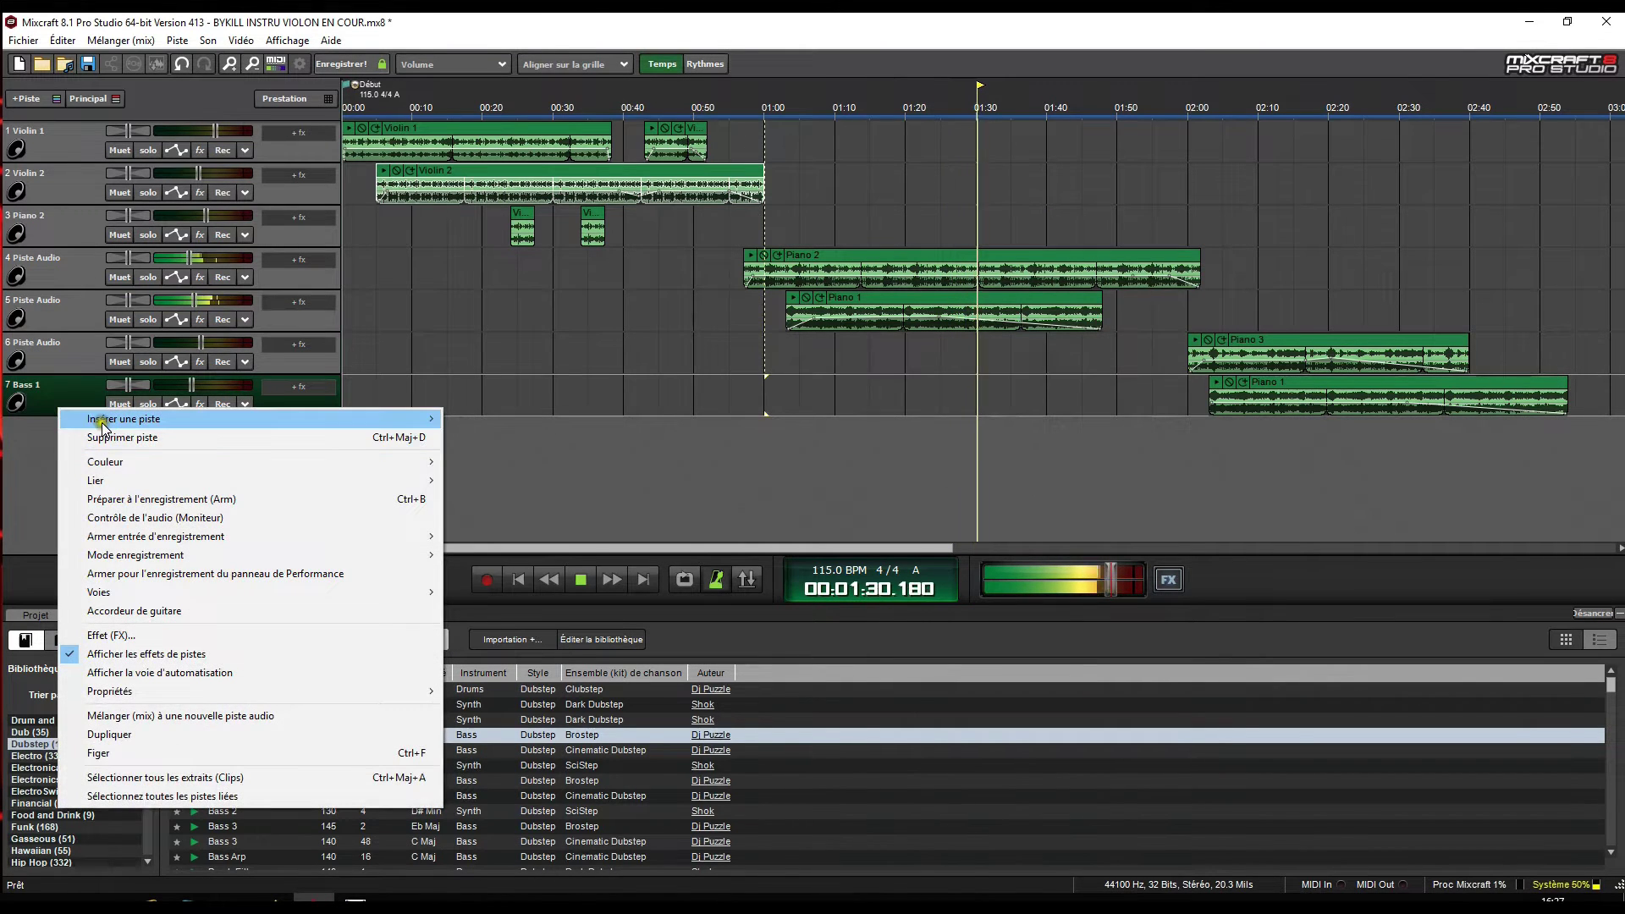
pyautogui.moveTo(103, 420)
pyautogui.click(489, 422)
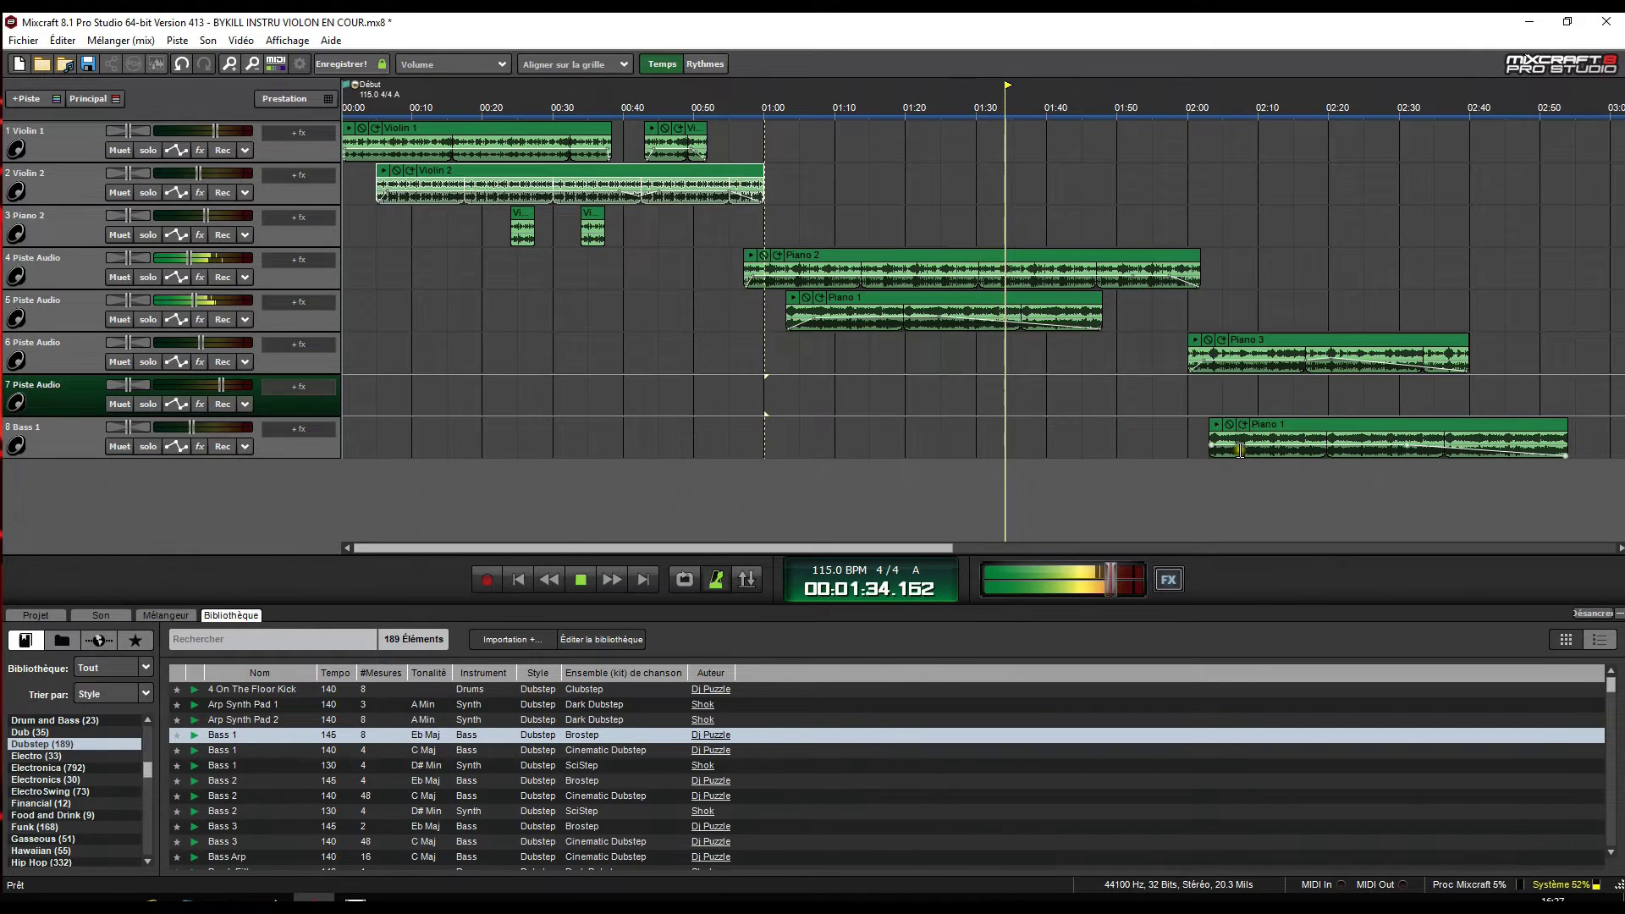
pyautogui.rightClick(1257, 446)
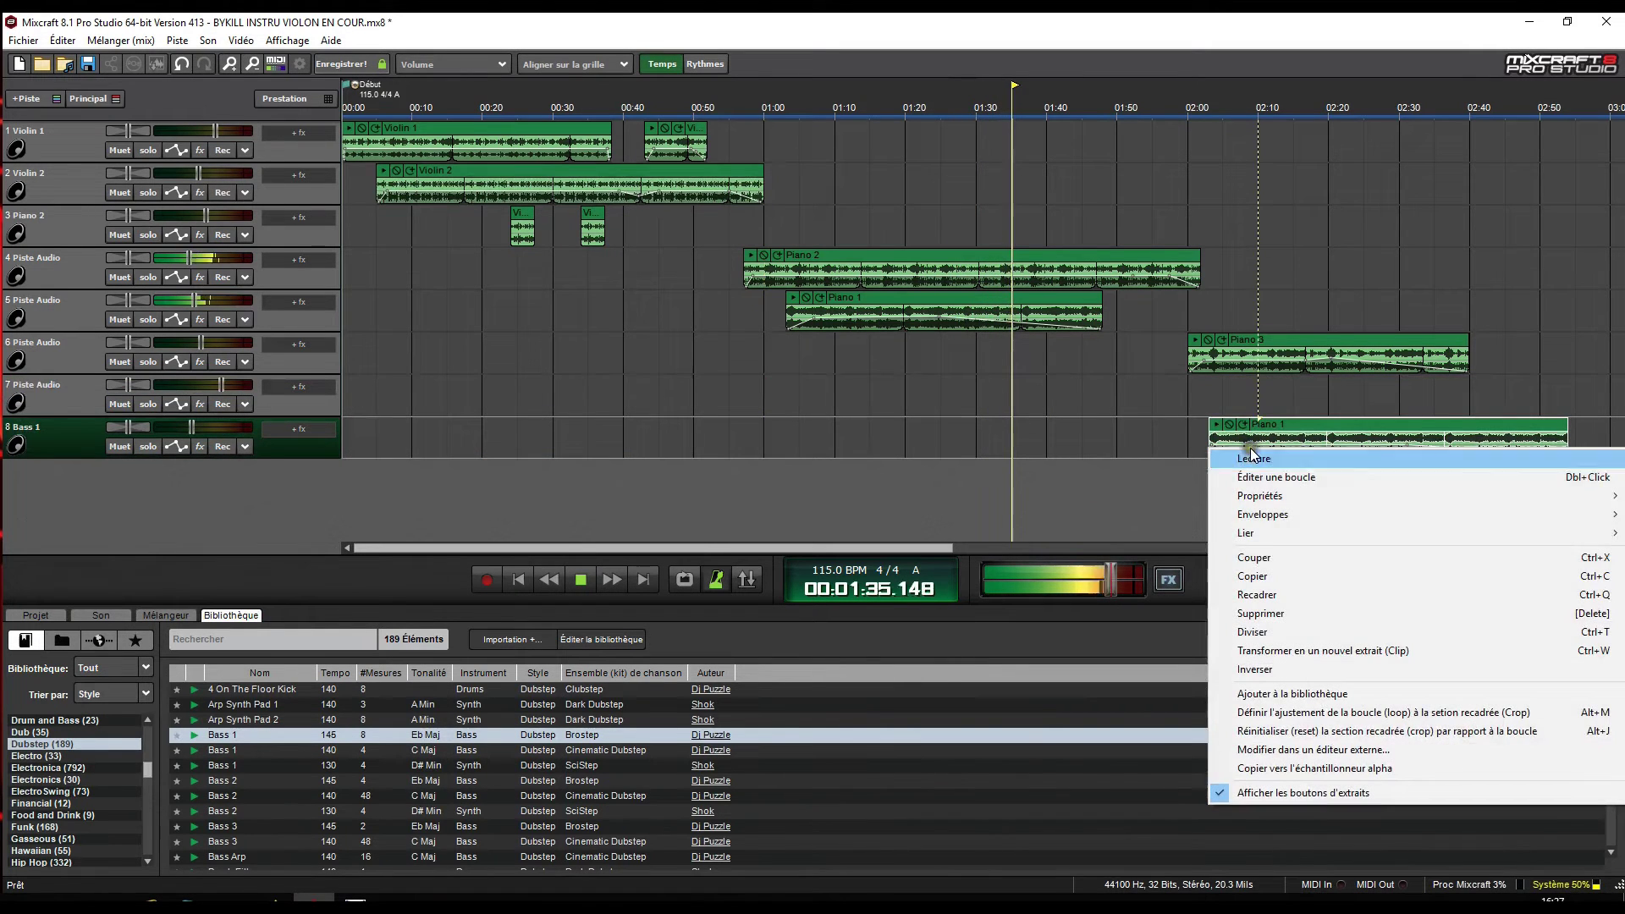
pyautogui.click(1260, 621)
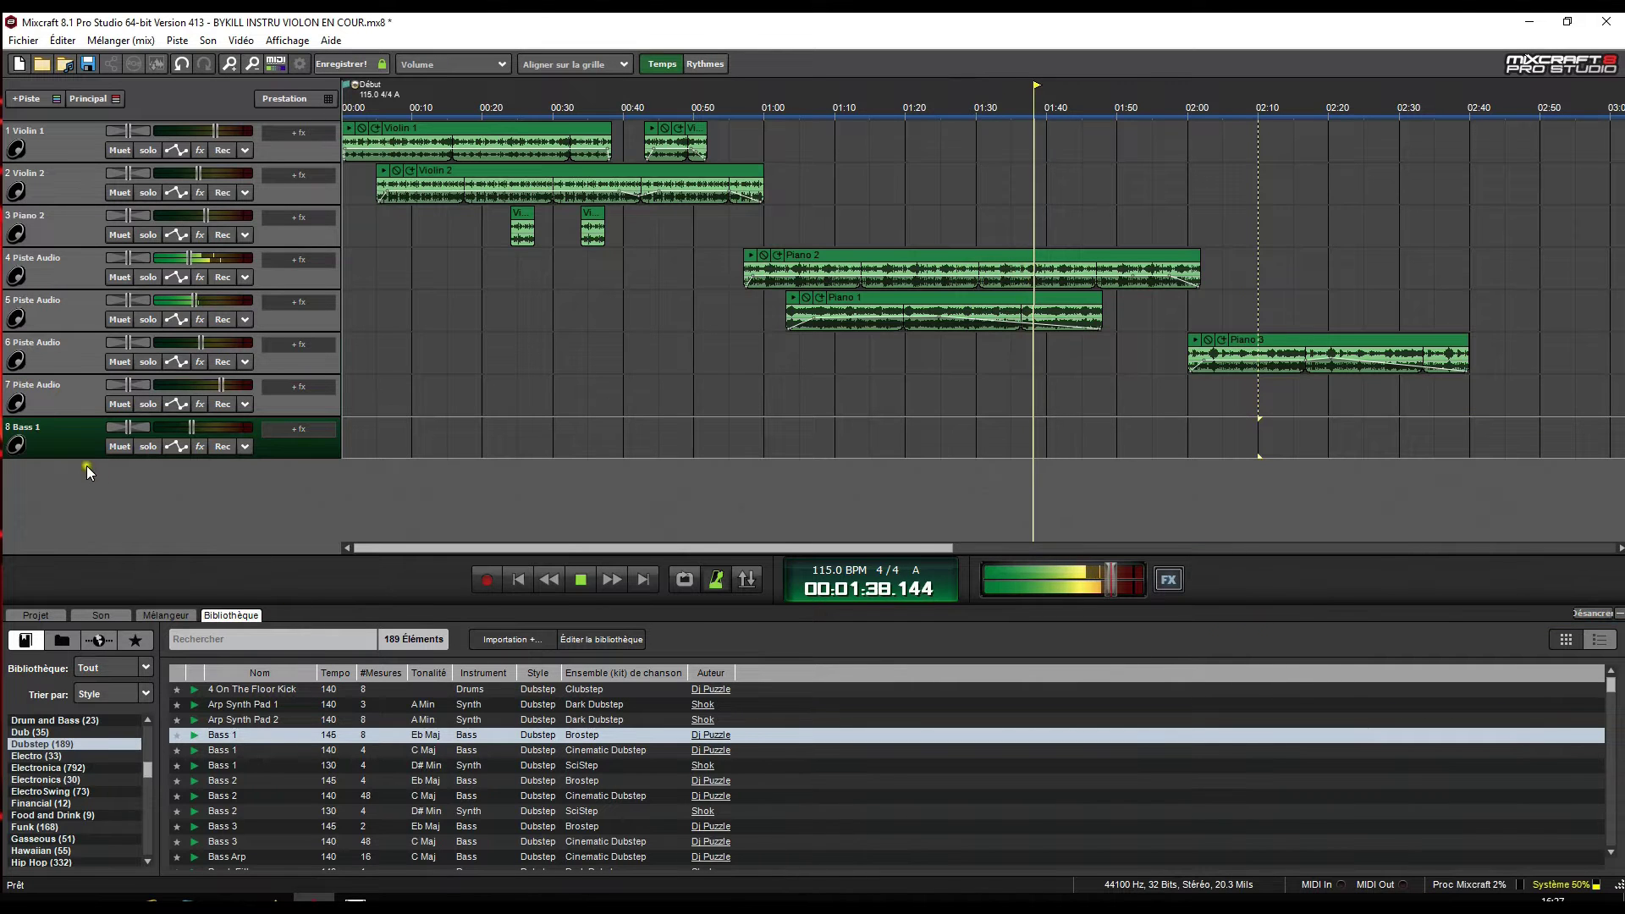
# Insert two more audio tracks directly above the Bass 1 track.
pyautogui.rightClick(69, 451)
pyautogui.moveTo(132, 468)
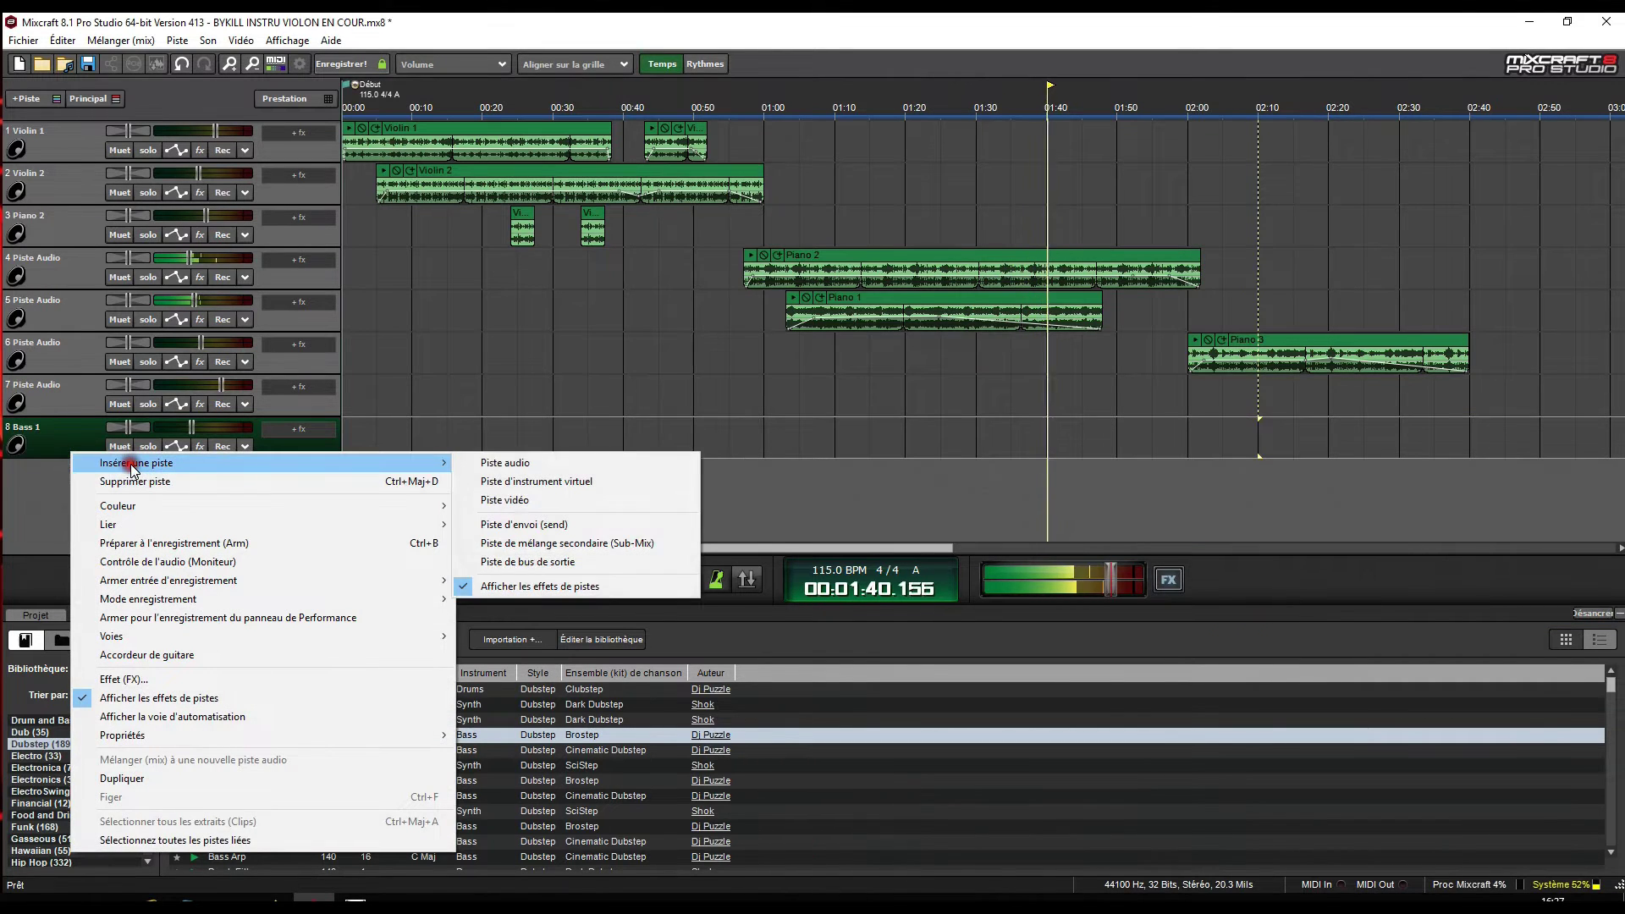
pyautogui.click(526, 458)
pyautogui.rightClick(66, 474)
pyautogui.moveTo(126, 485)
pyautogui.click(489, 486)
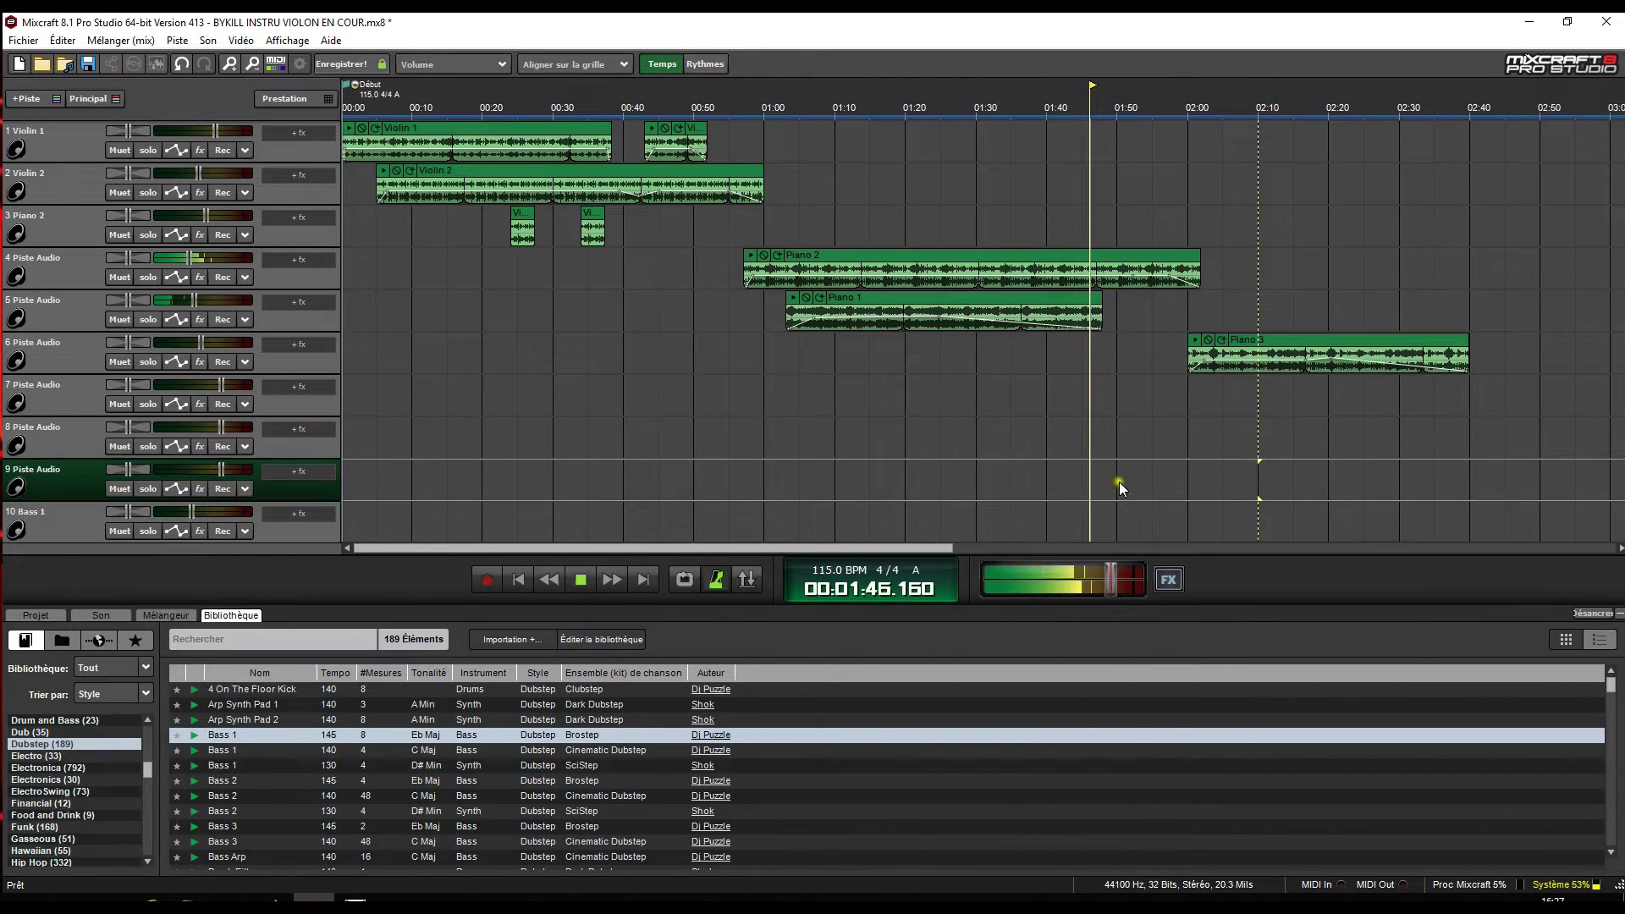
# Listen to the transition into the Piano 3 clip from 02:00 and stop playback.
pyautogui.moveTo(905, 545); pyautogui.dragTo(1068, 547)
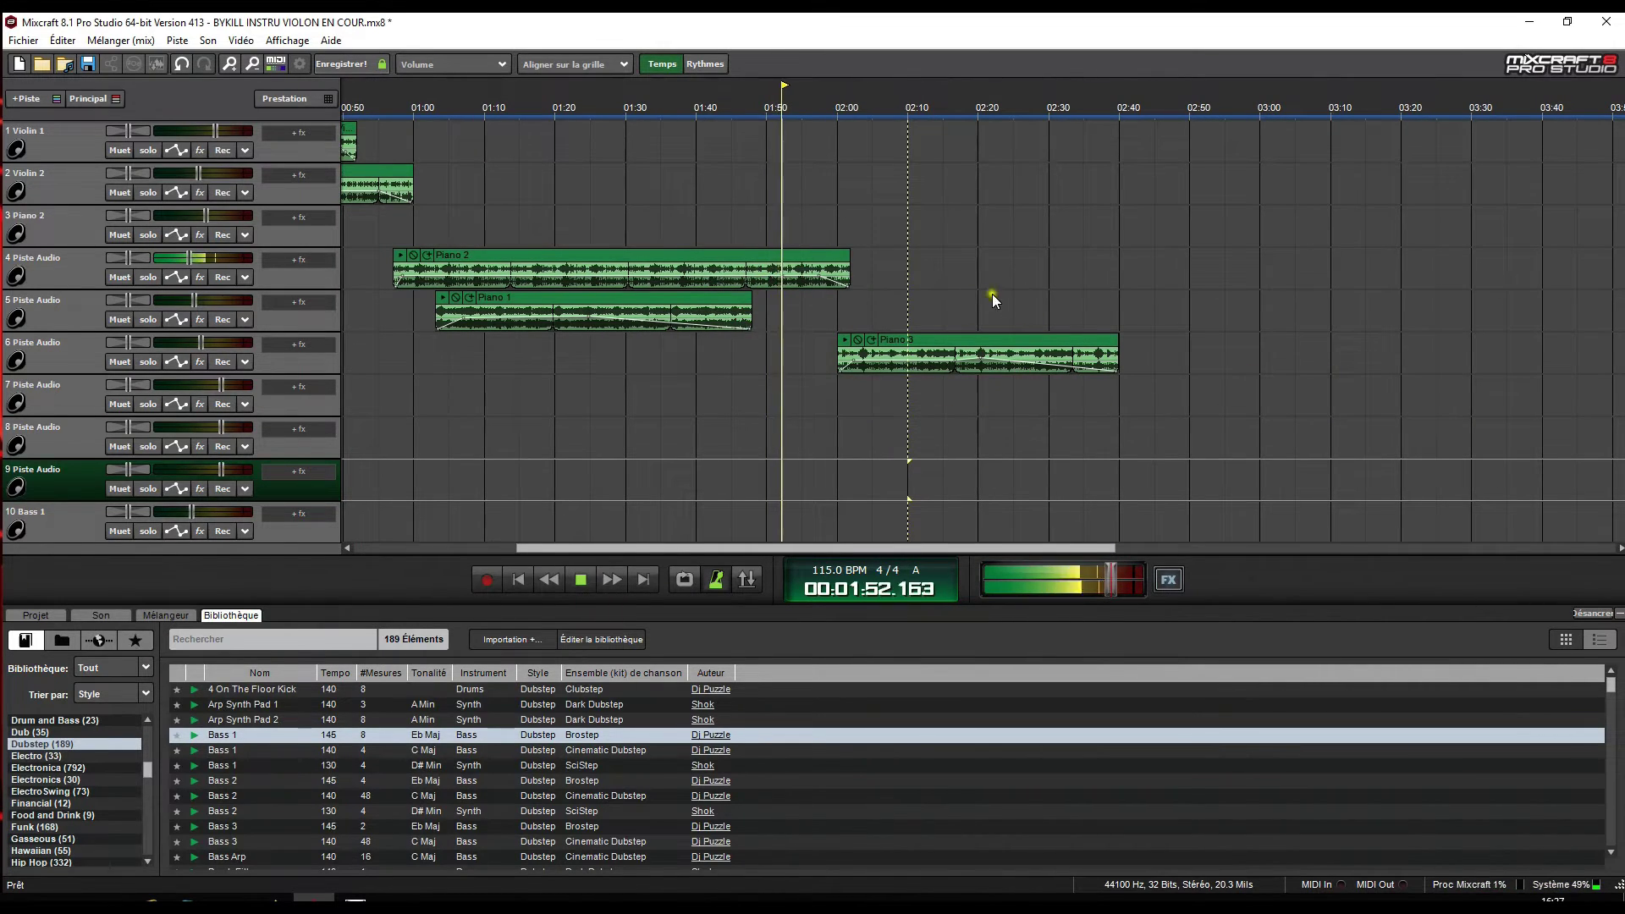
pyautogui.click(836, 110)
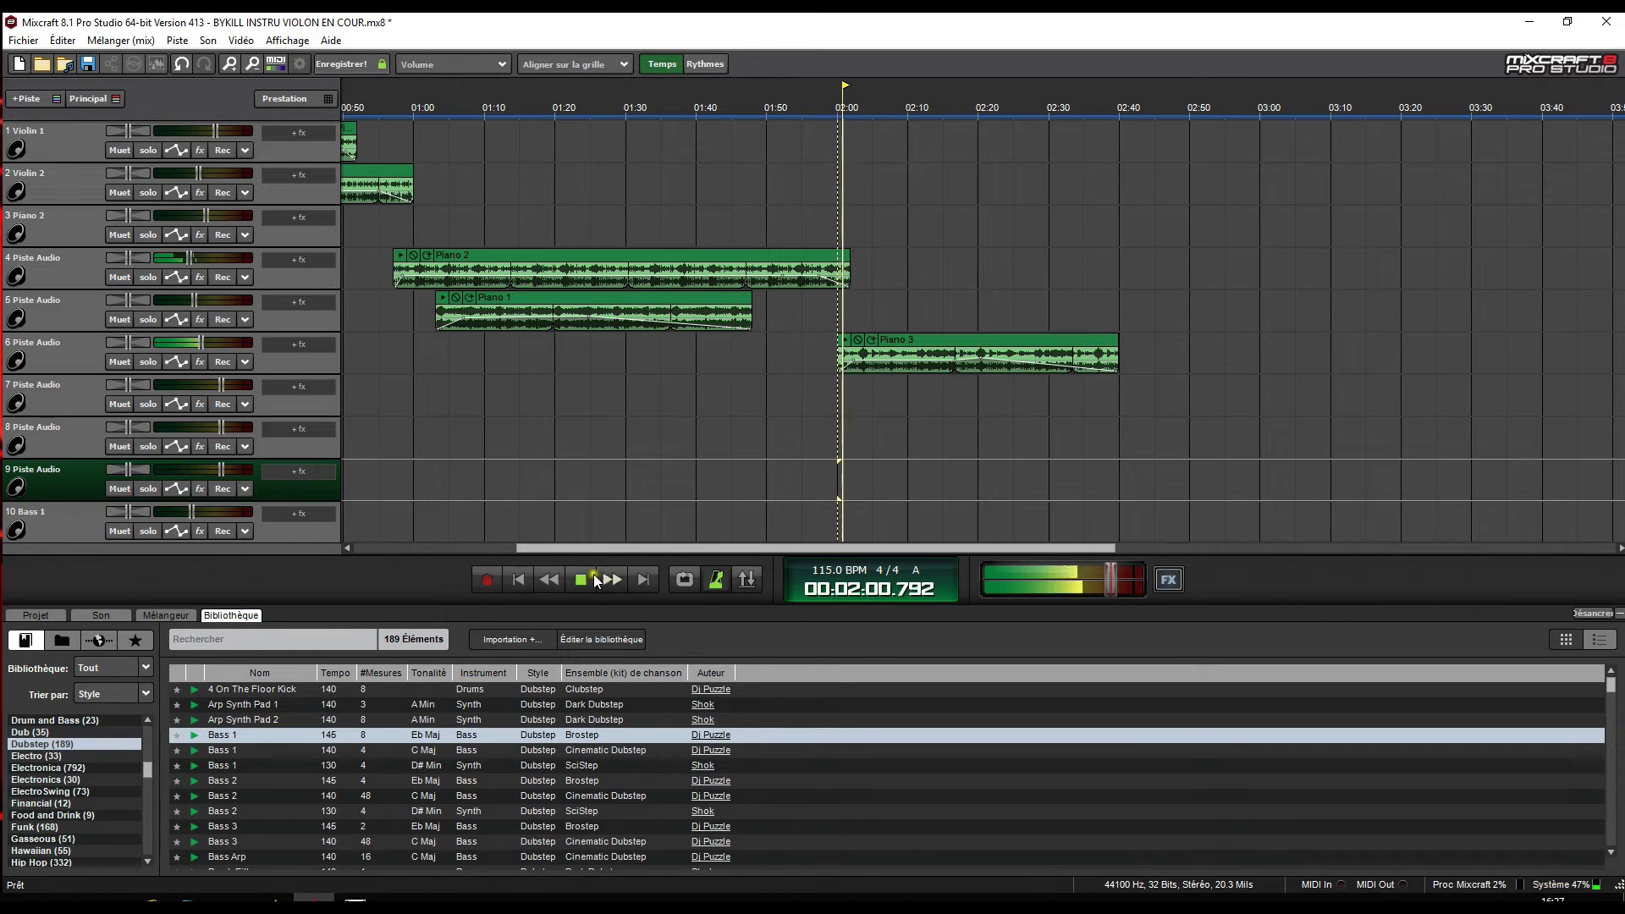
pyautogui.press('space')
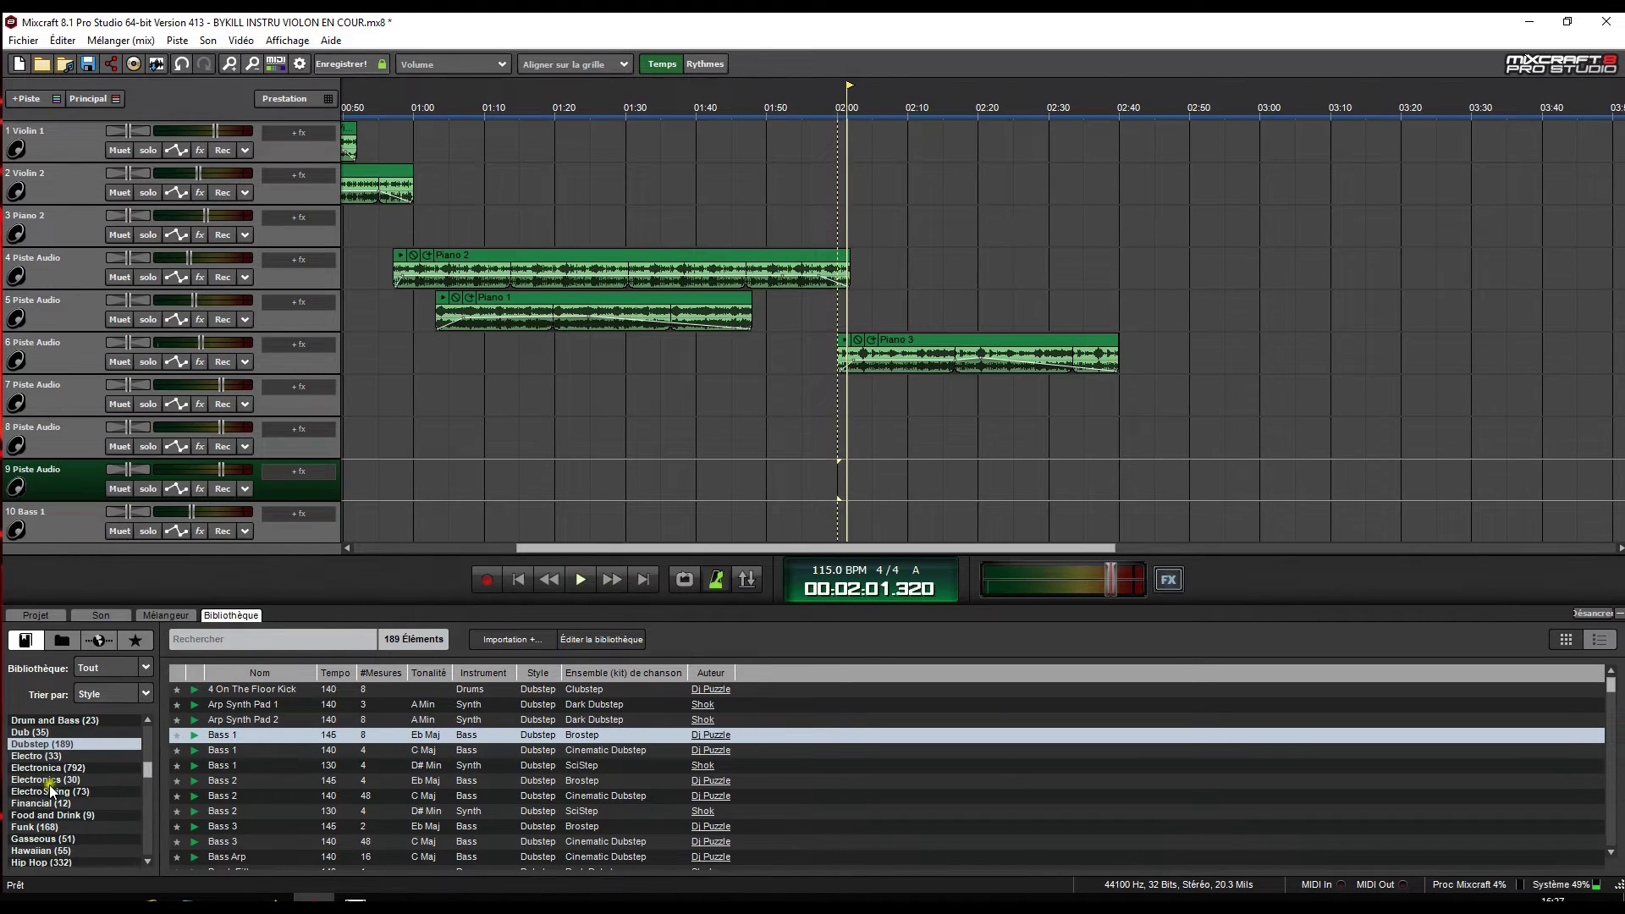
# Look through the sound library's style categories and its available sorting criteria.
pyautogui.scroll(5, 49, 782)
pyautogui.scroll(3, 52, 775)
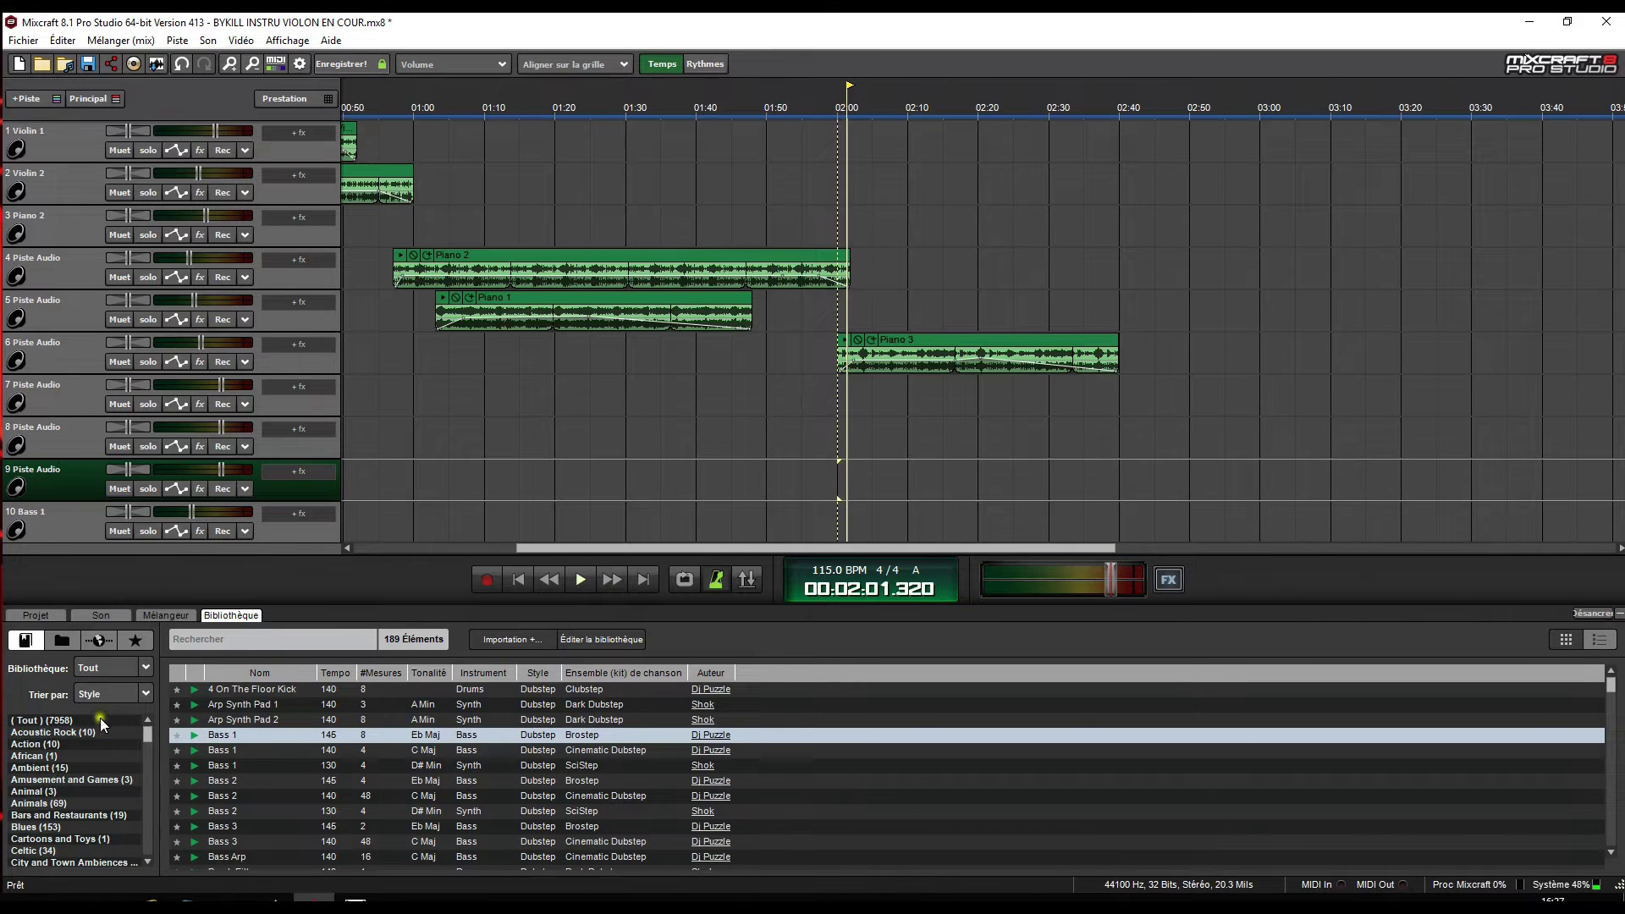
pyautogui.scroll(-4, 63, 742)
pyautogui.scroll(-5, 64, 741)
pyautogui.scroll(-5, 65, 744)
pyautogui.scroll(-1, 64, 747)
pyautogui.click(103, 694)
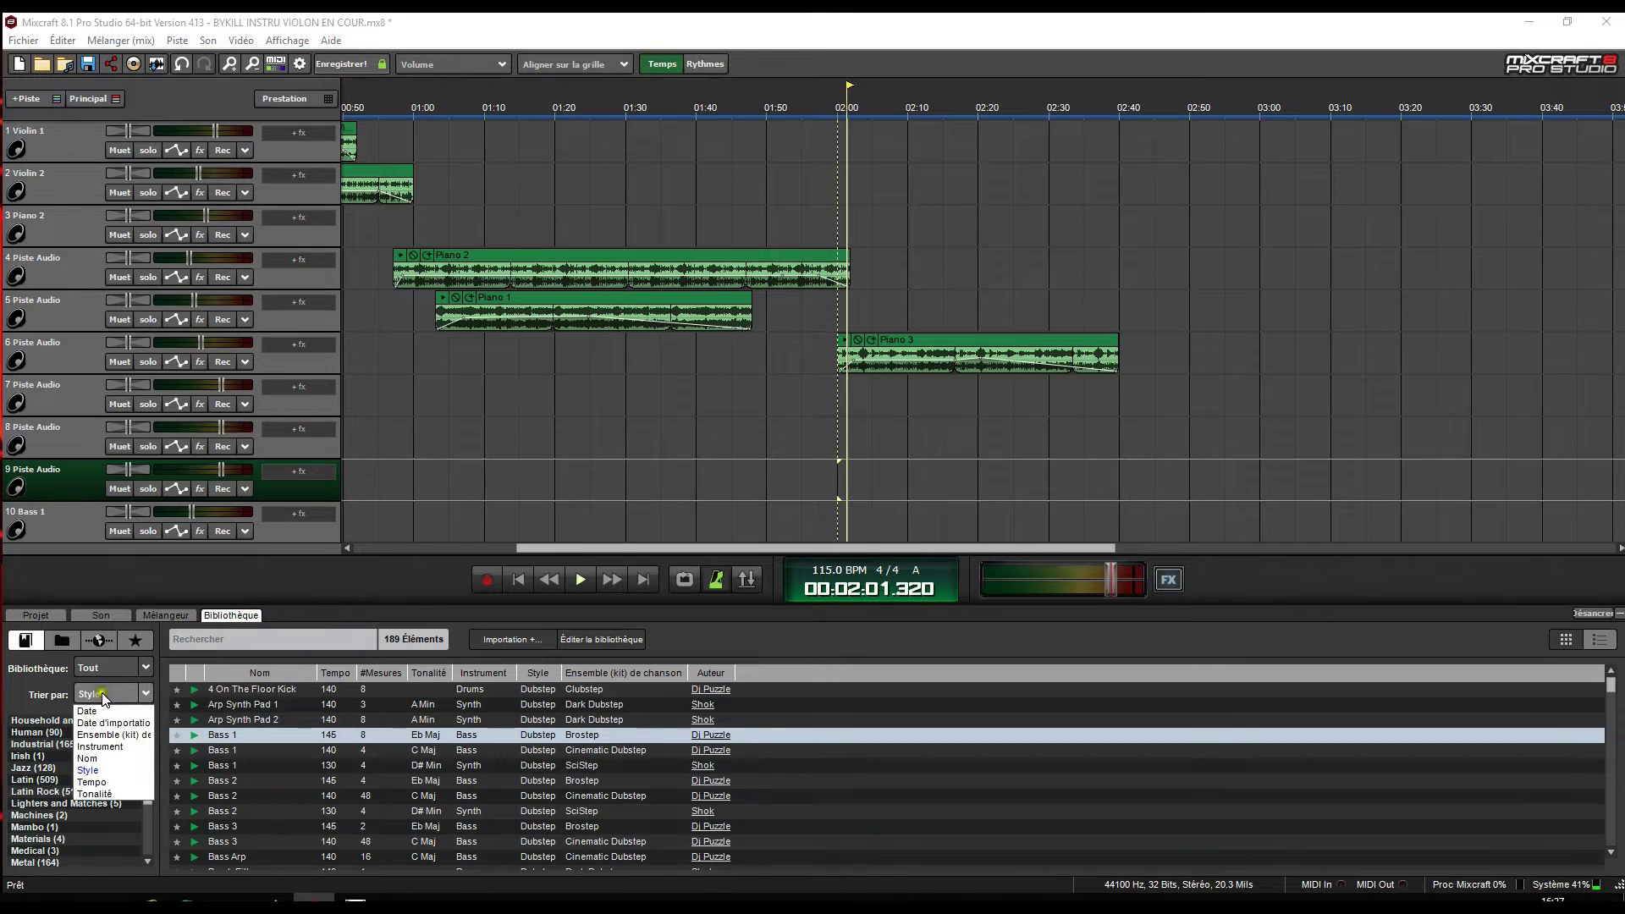
# Limit the sound library to Samples and show its Samples style category.
pyautogui.click(103, 667)
pyautogui.click(103, 668)
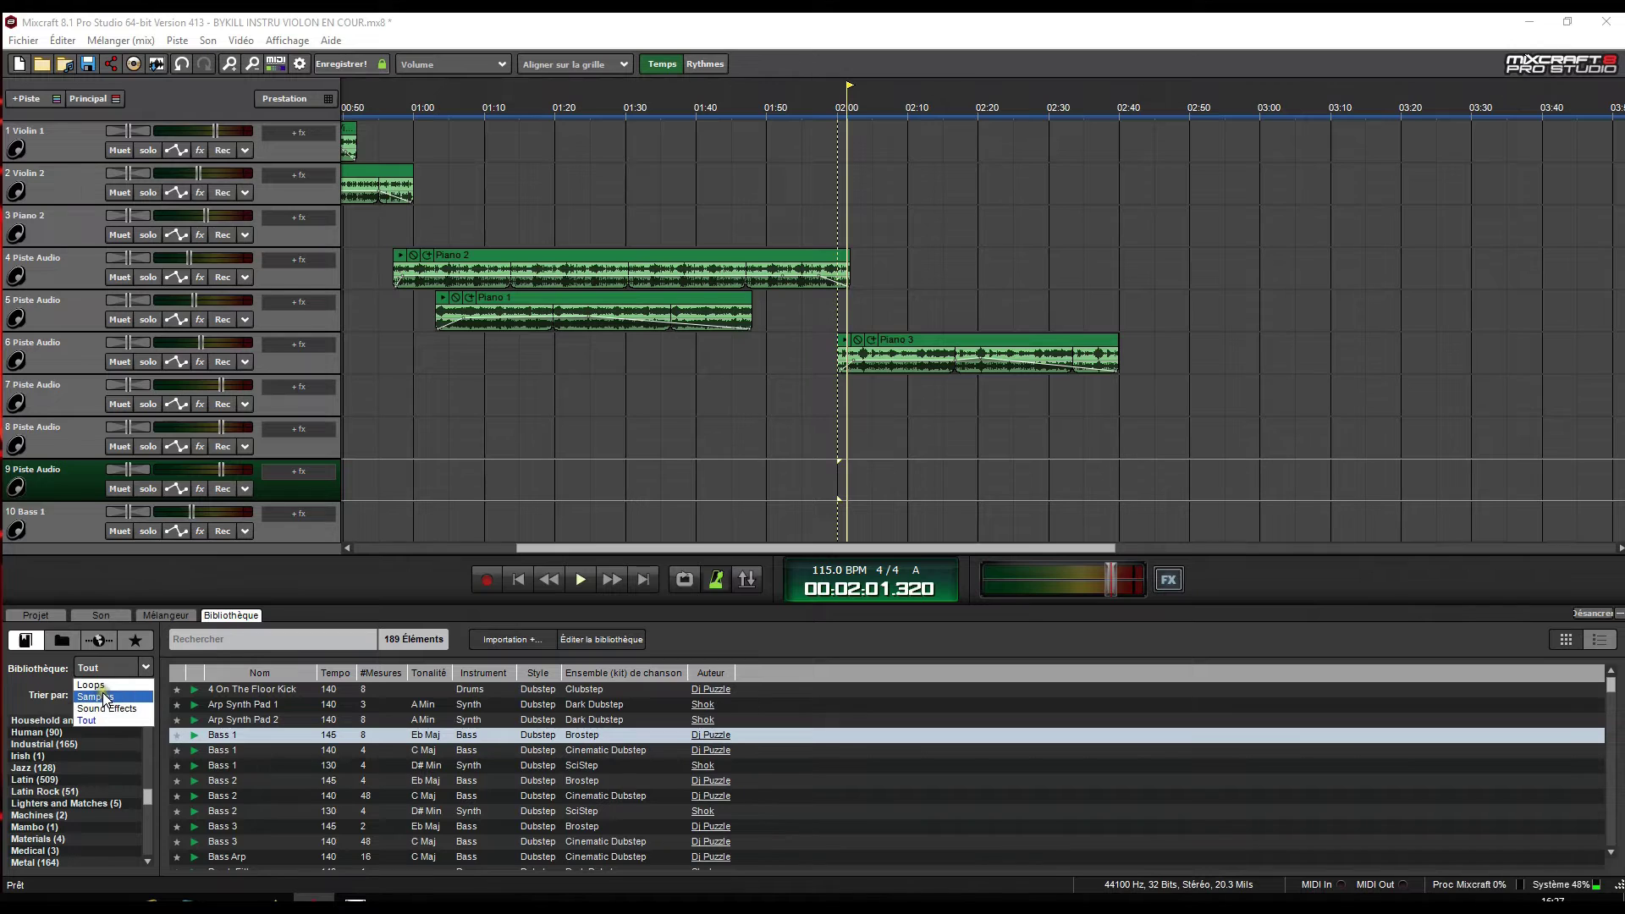
pyautogui.click(100, 696)
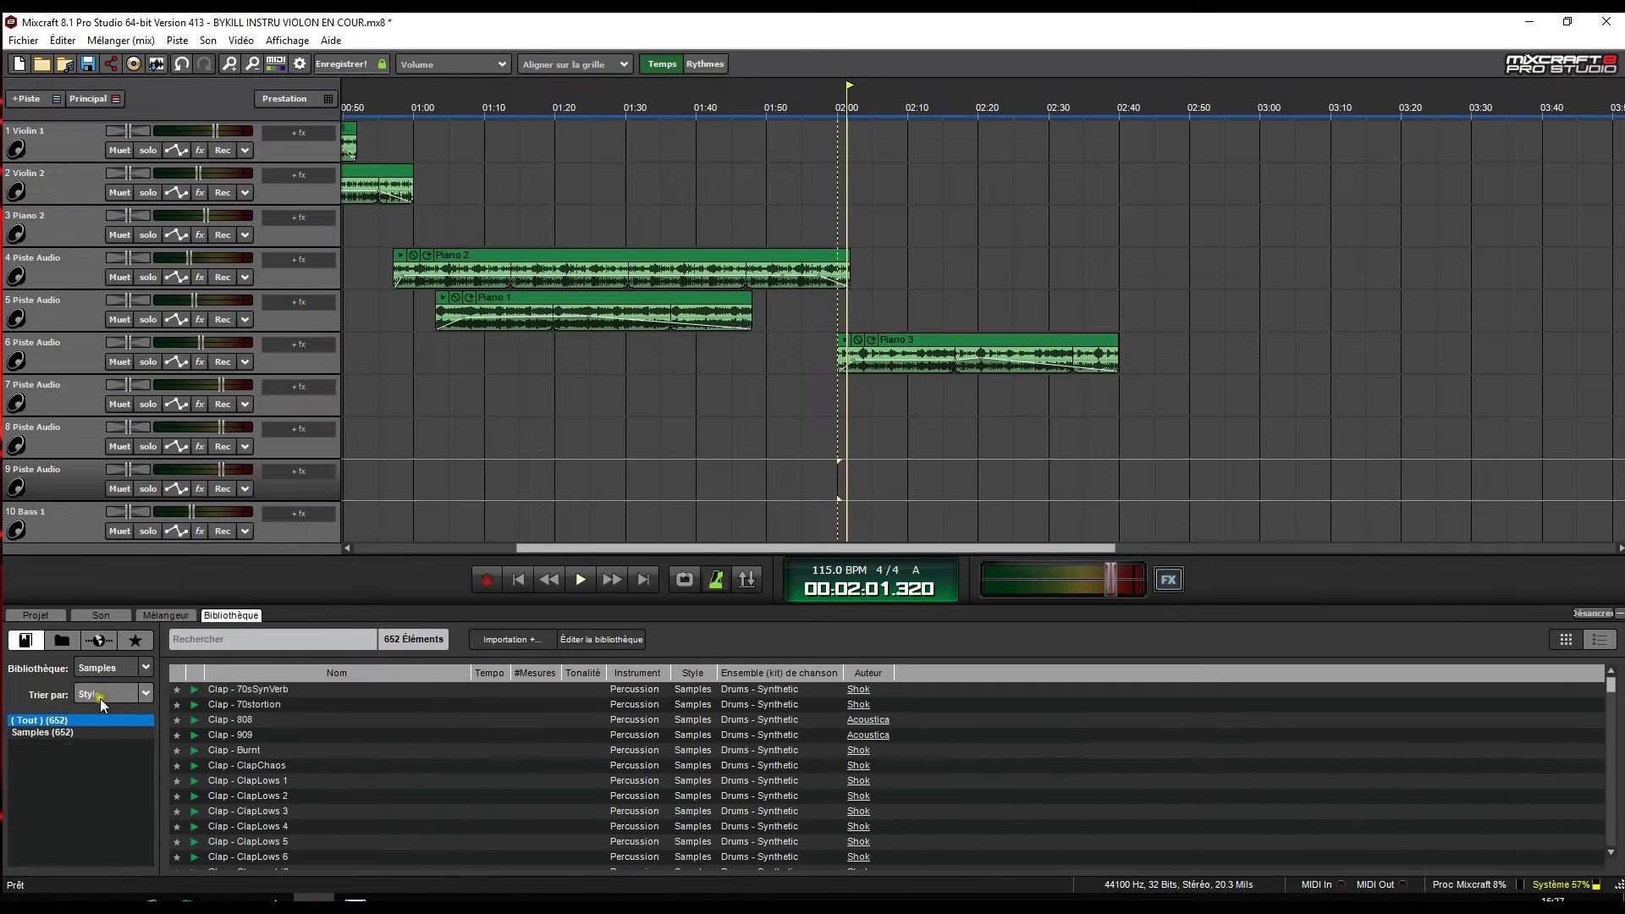
pyautogui.click(34, 733)
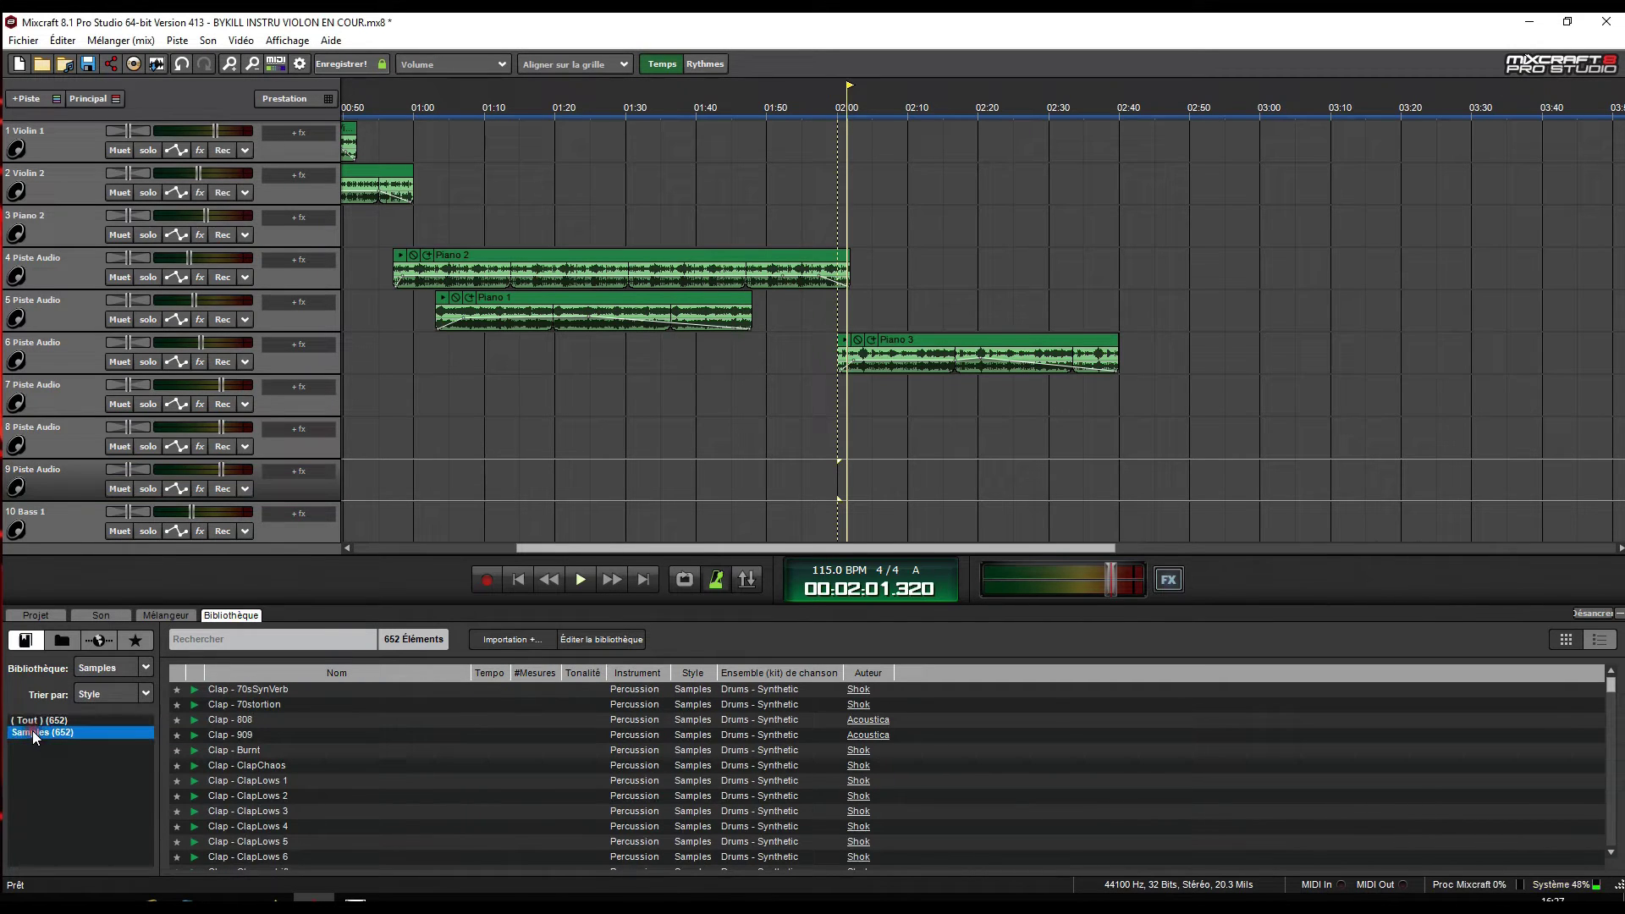
# Sort the sound library by Instrument and set the library selection to Tout.
pyautogui.click(104, 694)
pyautogui.click(99, 739)
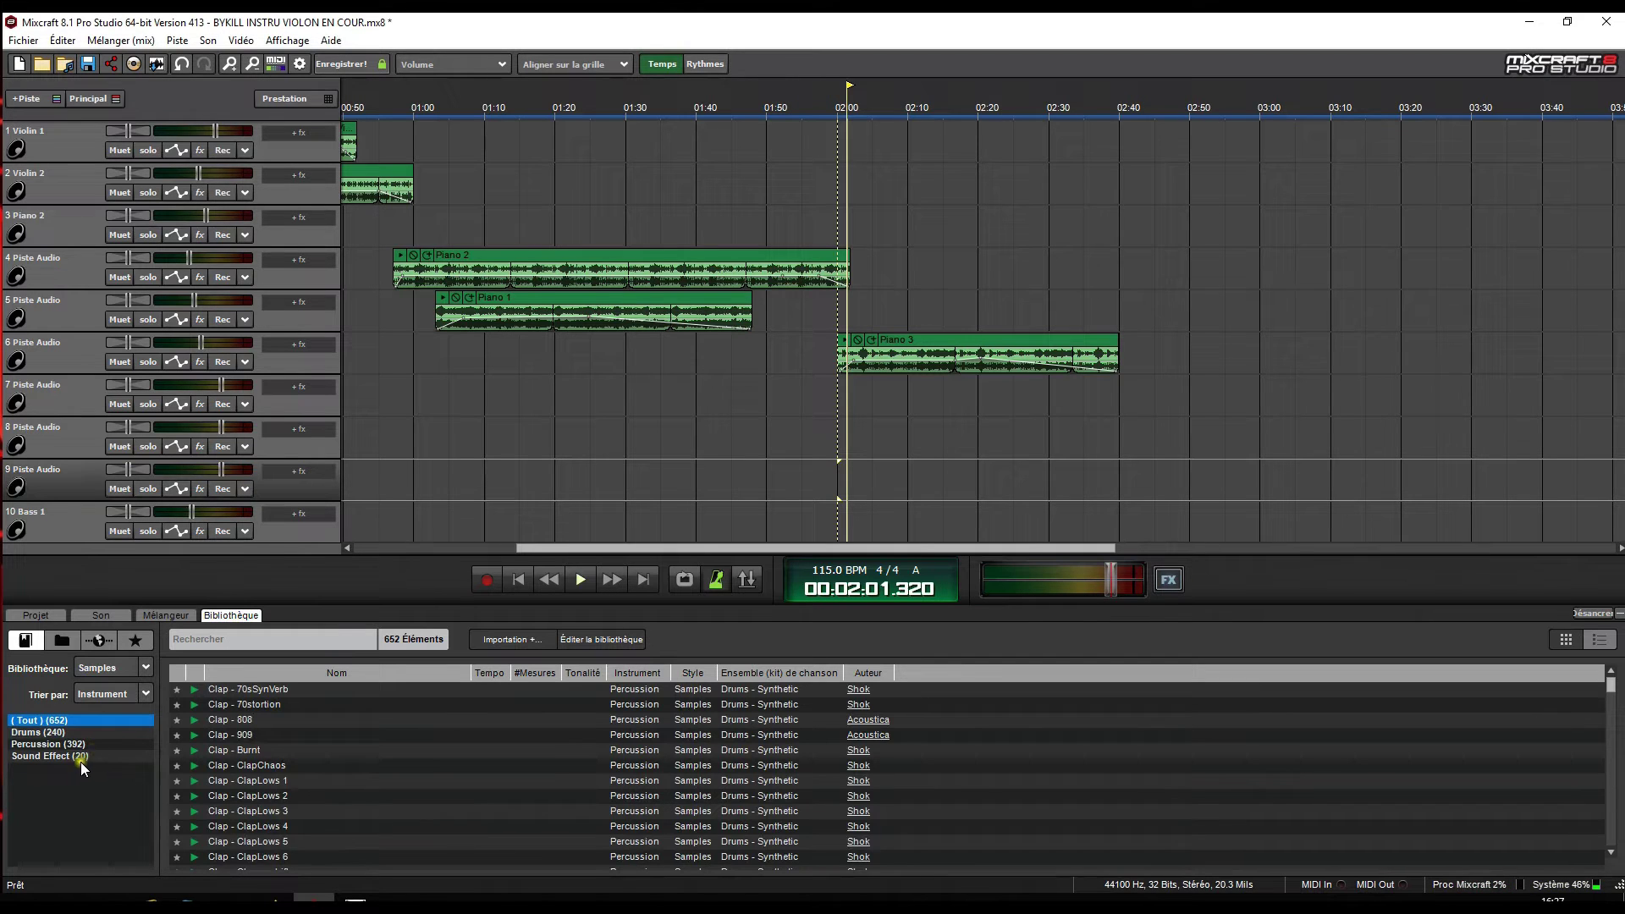
pyautogui.click(101, 667)
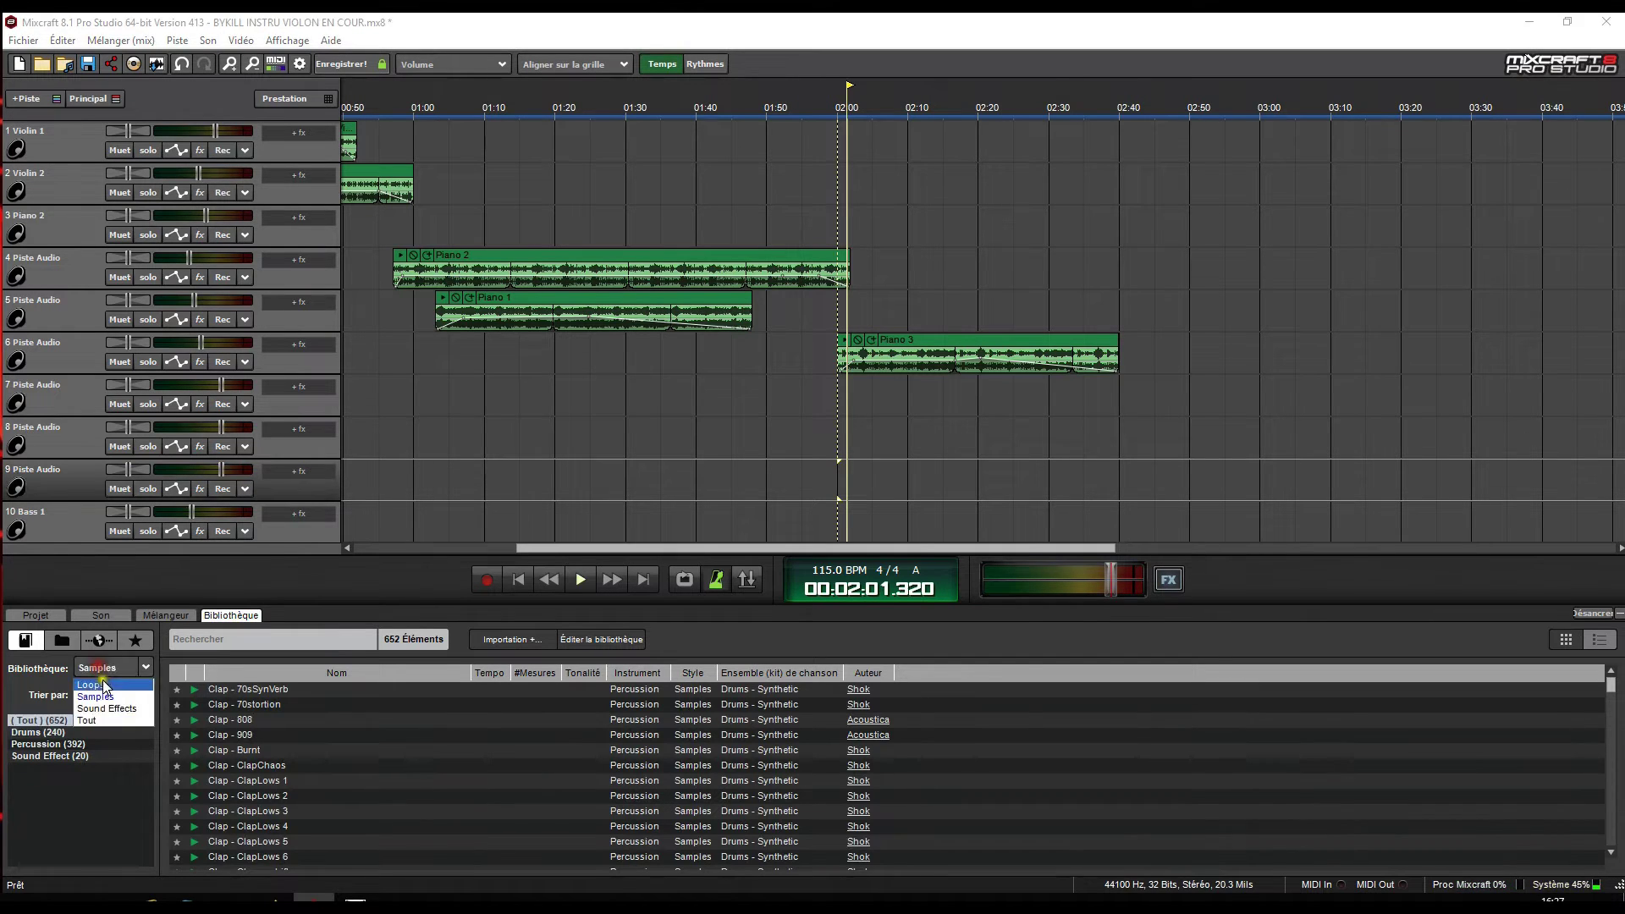
pyautogui.click(90, 719)
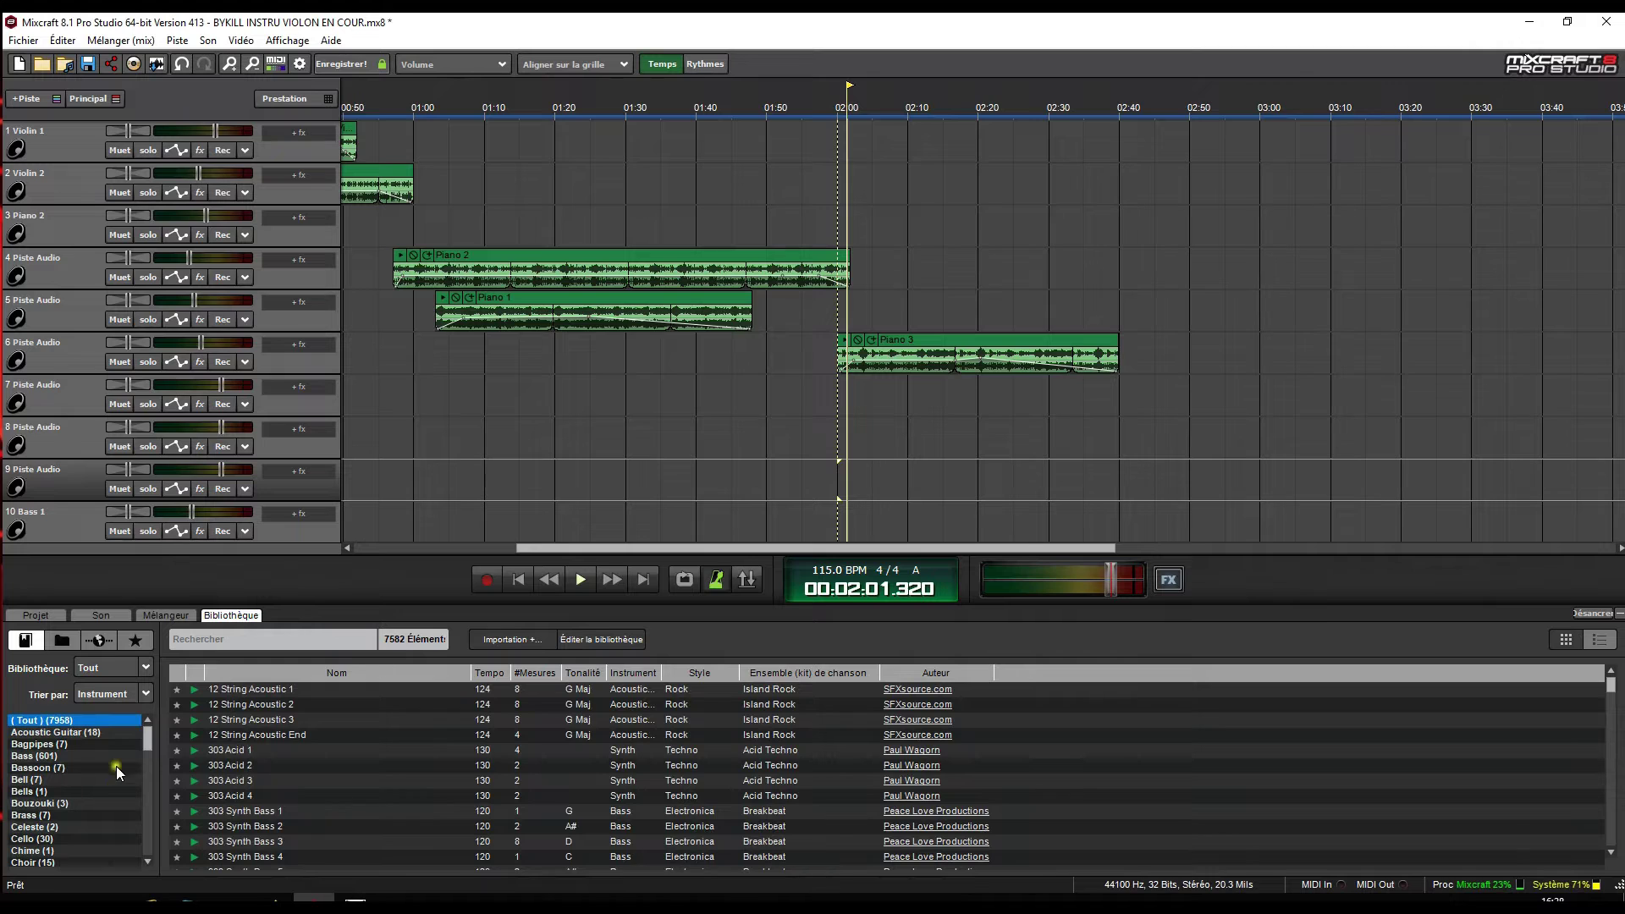
# Show the Piano instrument category and preview the Bass Pizz 1 loop.
pyautogui.moveTo(149, 739); pyautogui.dragTo(149, 763)
pyautogui.scroll(-2, 85, 778)
pyautogui.scroll(-7, 85, 778)
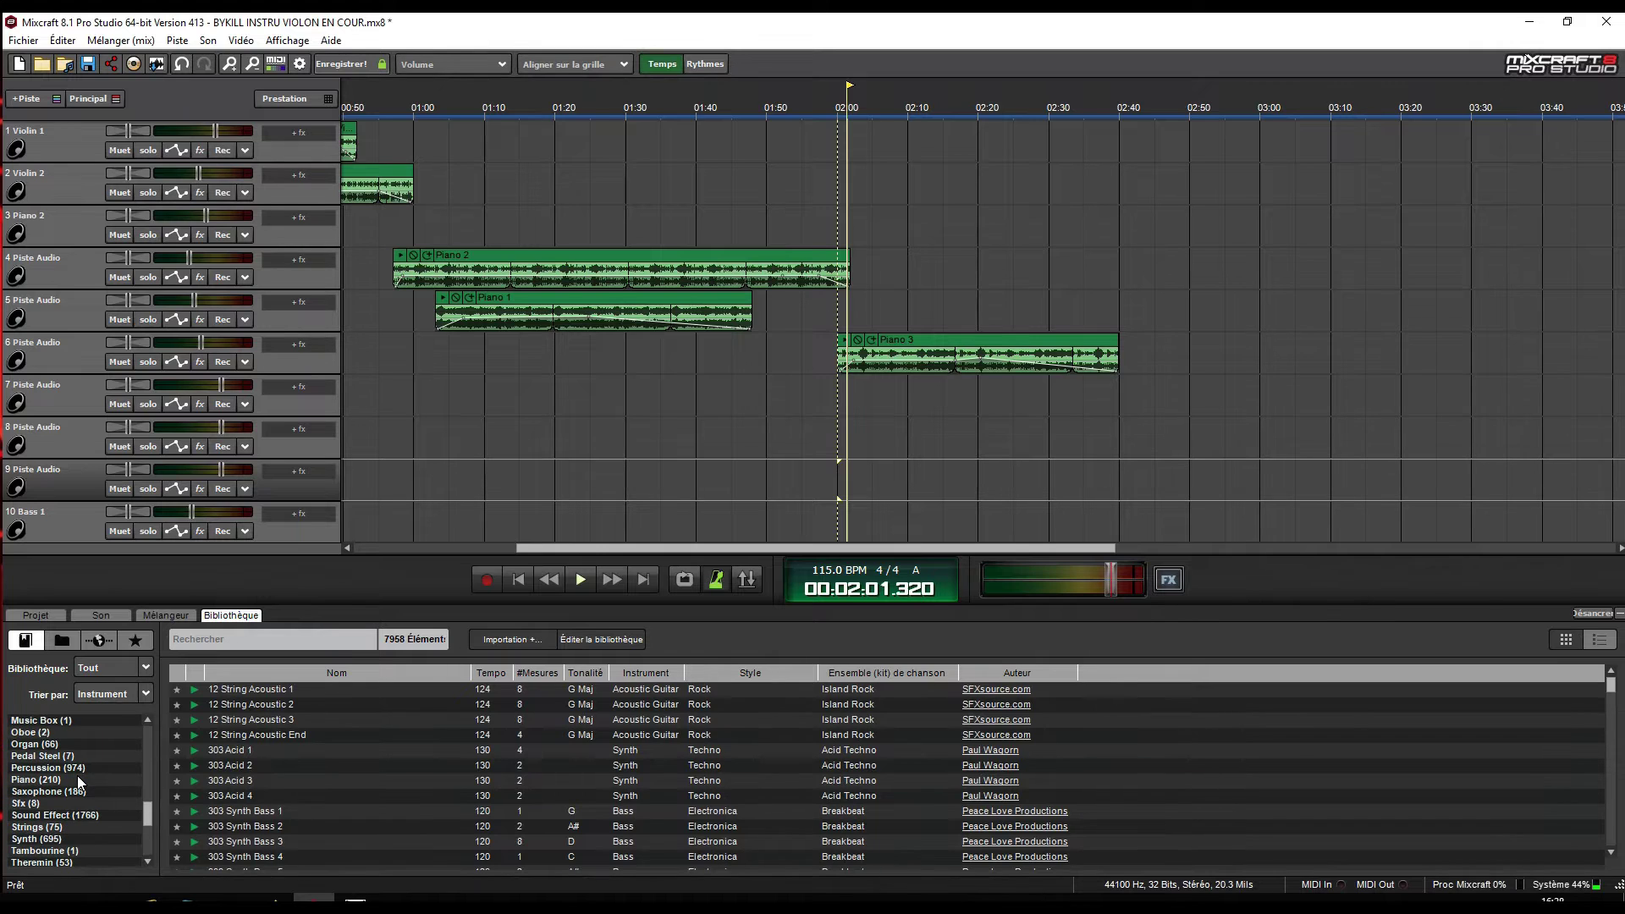
pyautogui.click(19, 782)
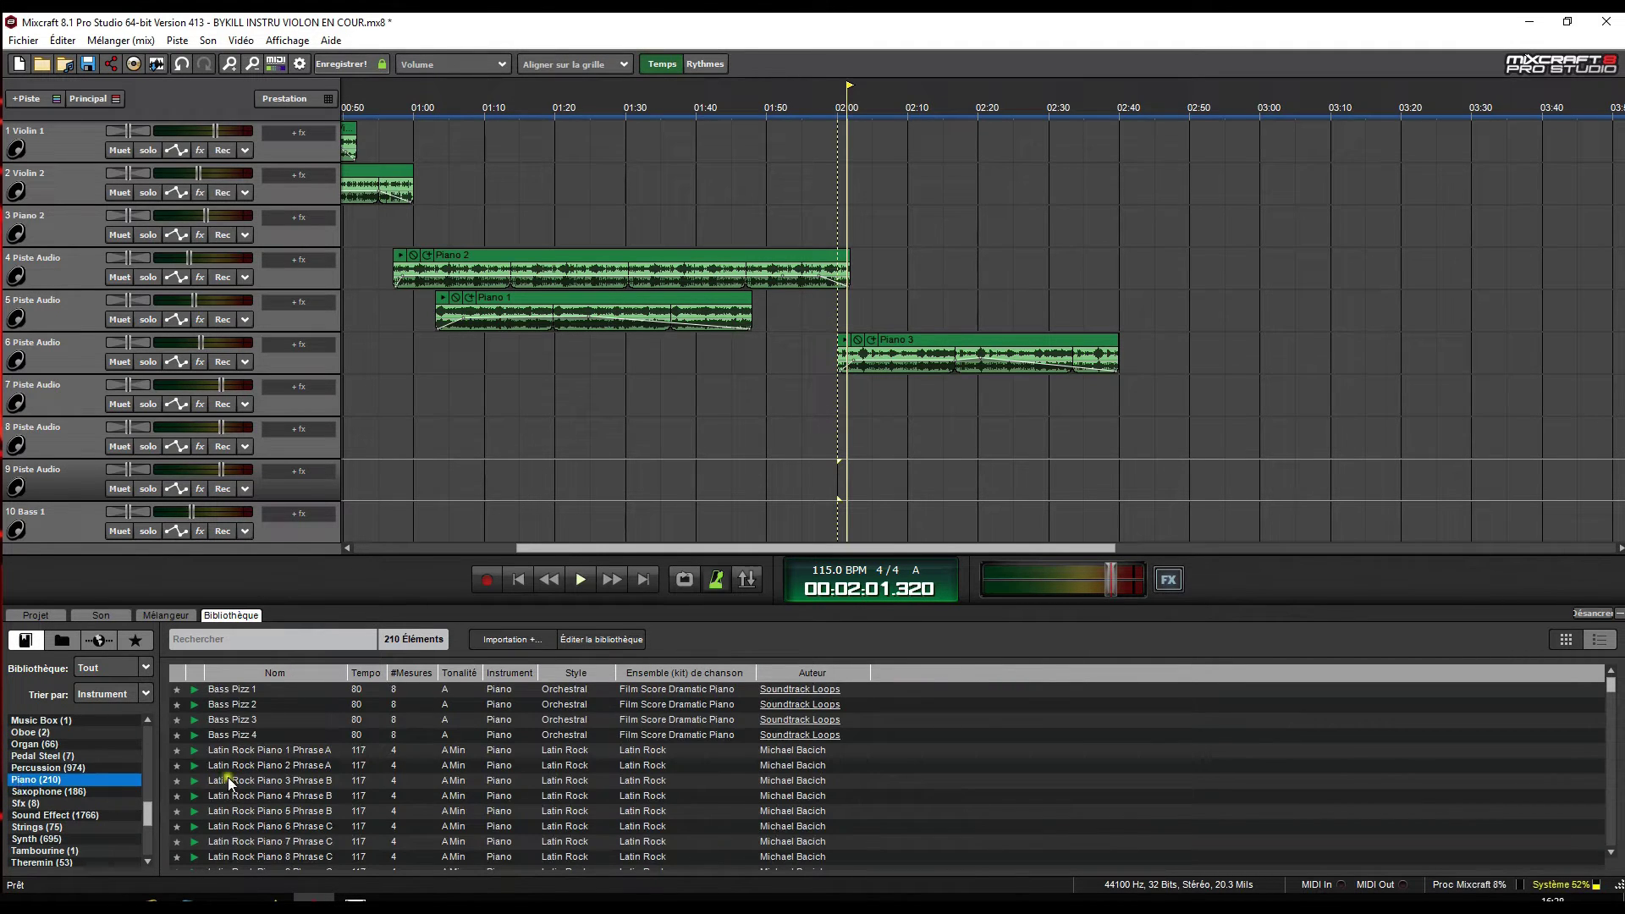
pyautogui.click(193, 690)
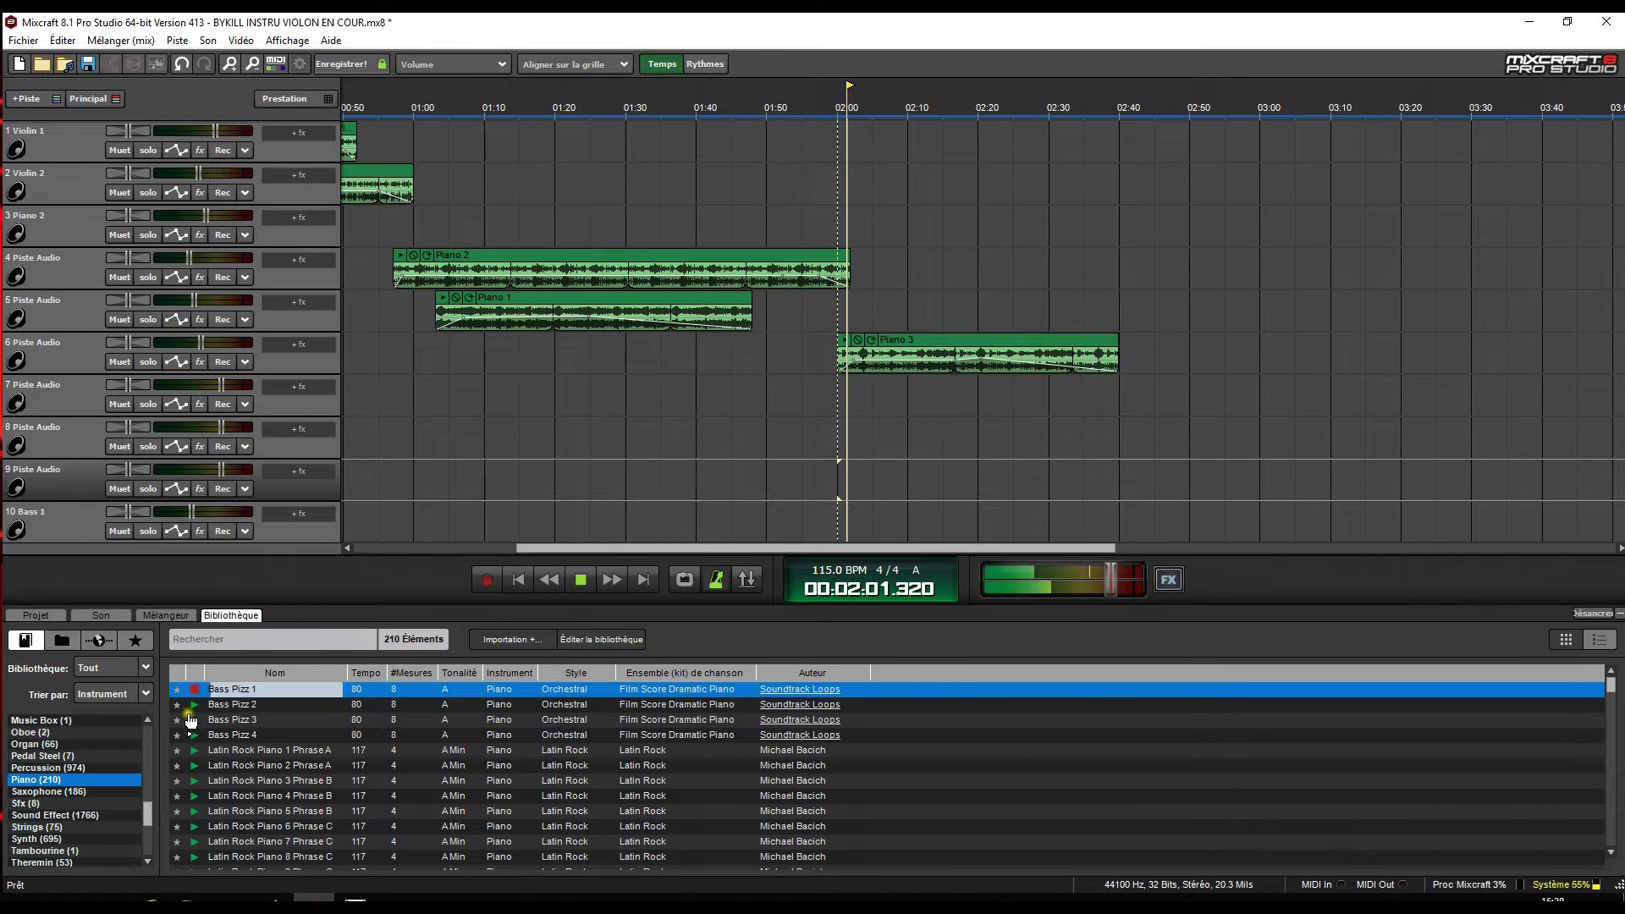
pyautogui.click(194, 690)
# Preview the Piano loops from the Latin Funk and Top 40 R&B kits in the library.
pyautogui.scroll(-1, 208, 768)
pyautogui.scroll(-3, 203, 768)
pyautogui.scroll(-1, 197, 768)
pyautogui.scroll(-2, 179, 796)
pyautogui.scroll(-2, 174, 794)
pyautogui.scroll(-1, 170, 787)
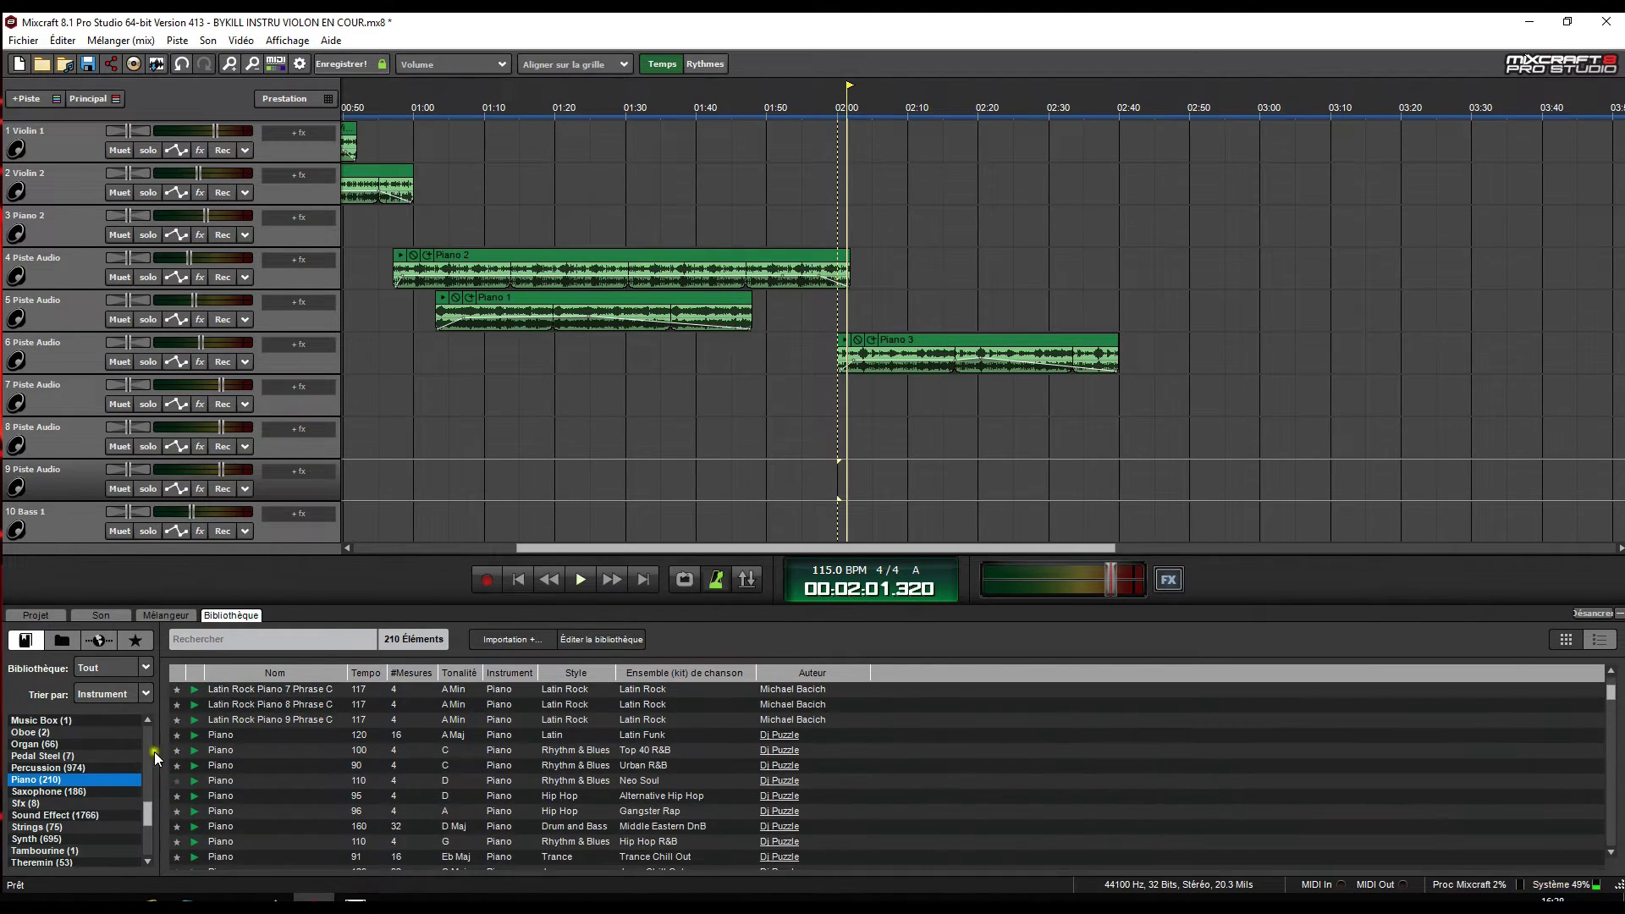
pyautogui.click(194, 736)
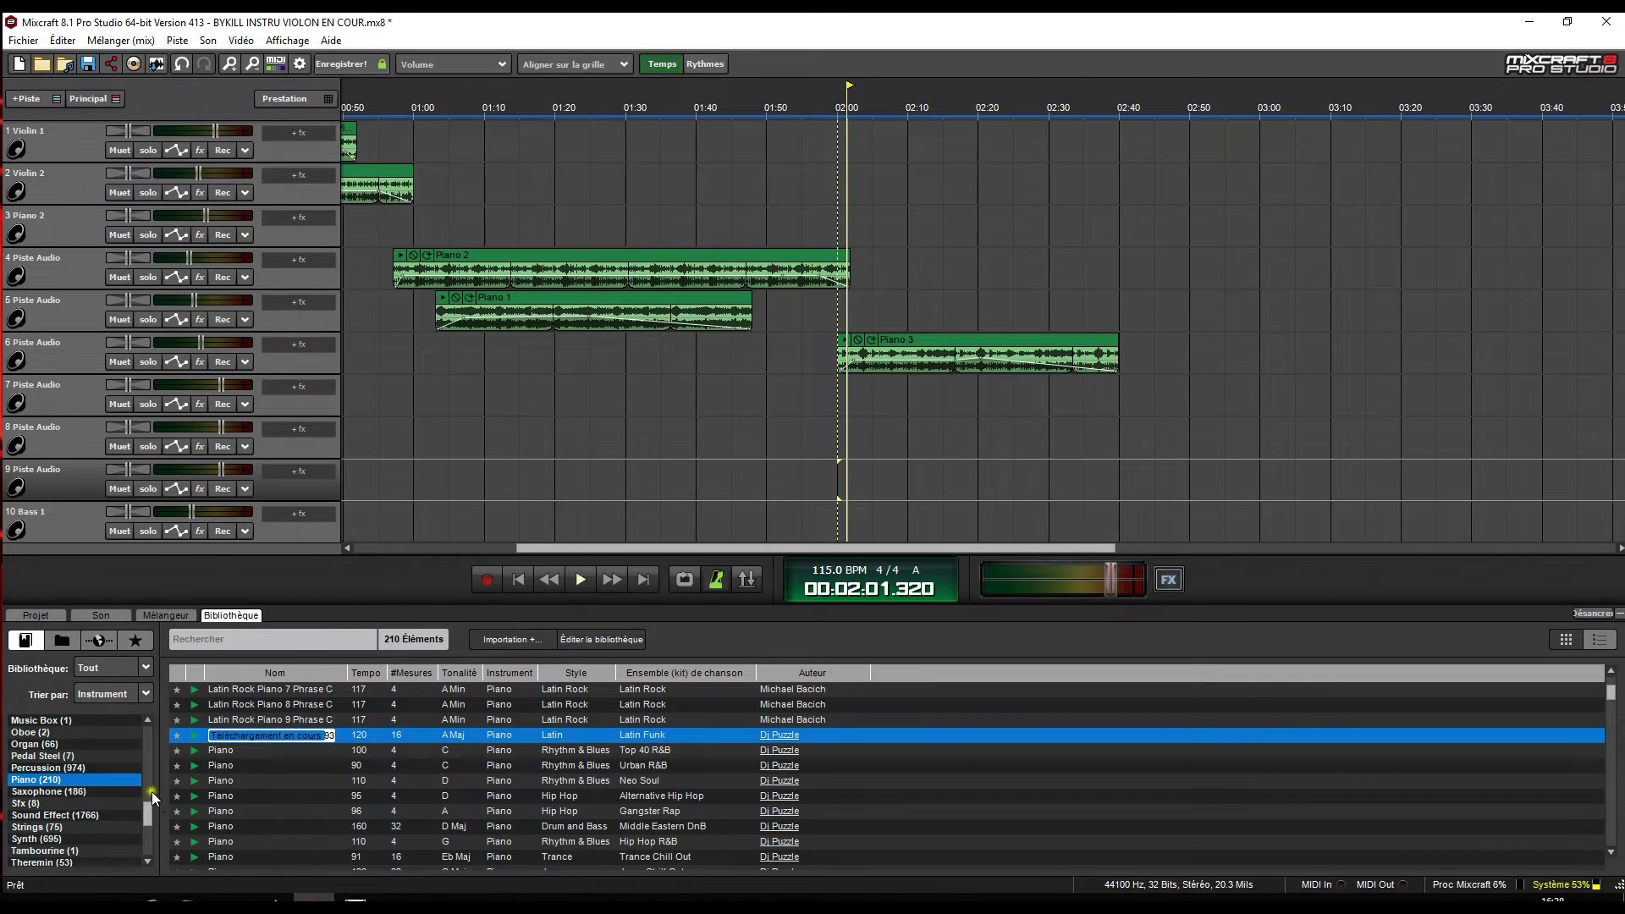
pyautogui.click(194, 737)
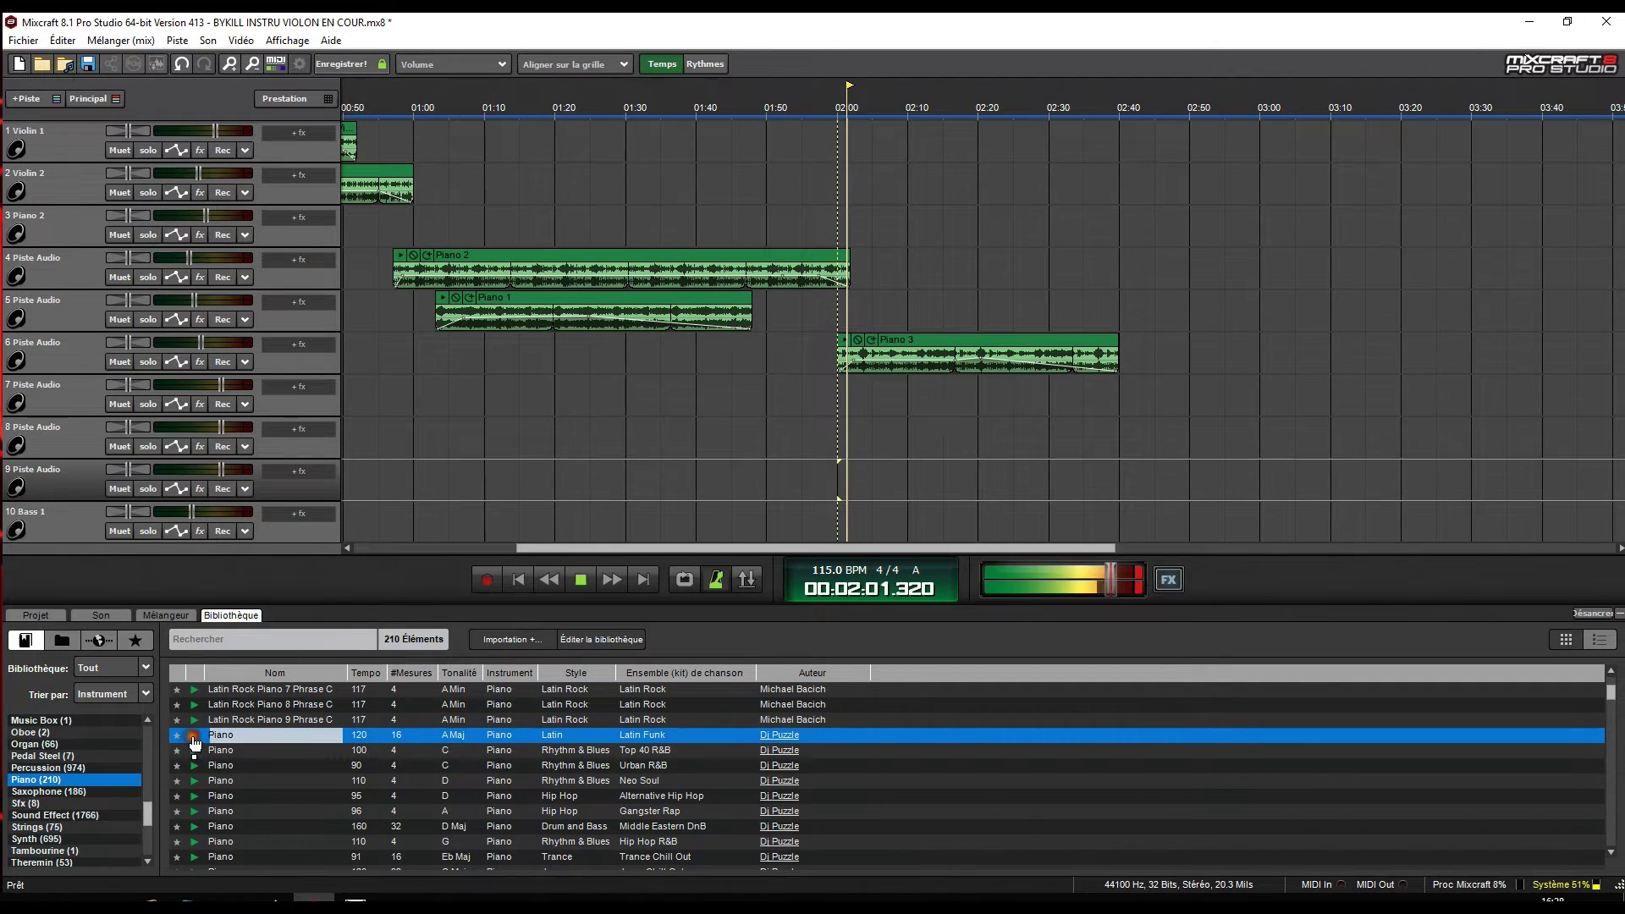
pyautogui.click(195, 751)
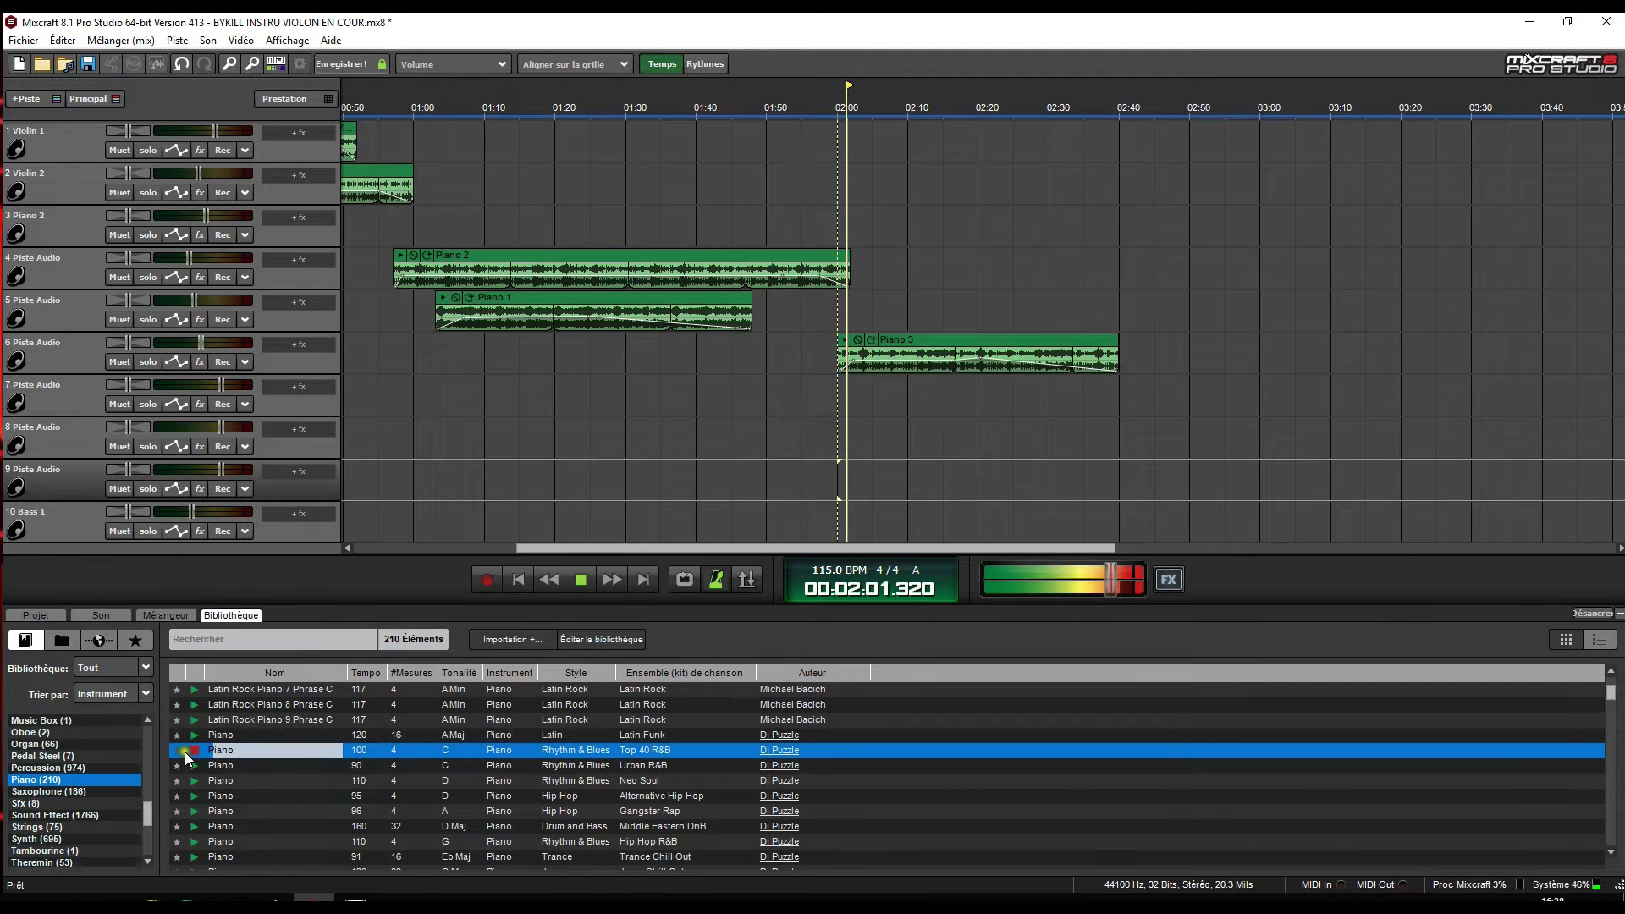
pyautogui.click(196, 751)
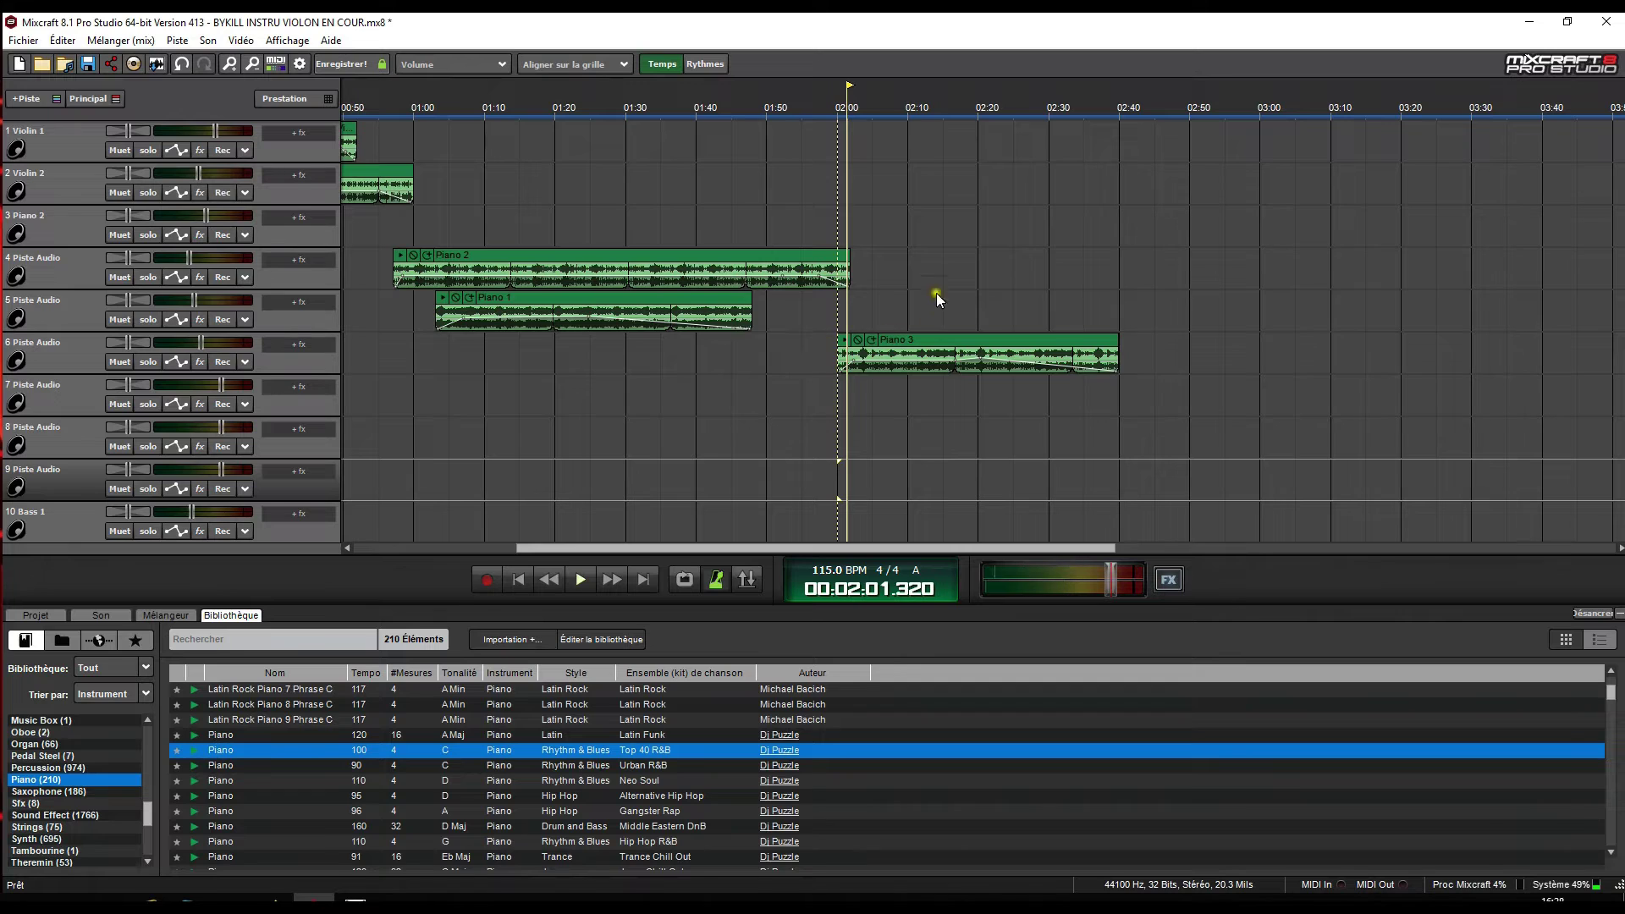
# Listen to the Piano 3 clip at 02:00 and preview the Urban R&B and Neo Soul Piano loops for comparison.
pyautogui.click(833, 103)
pyautogui.click(842, 346)
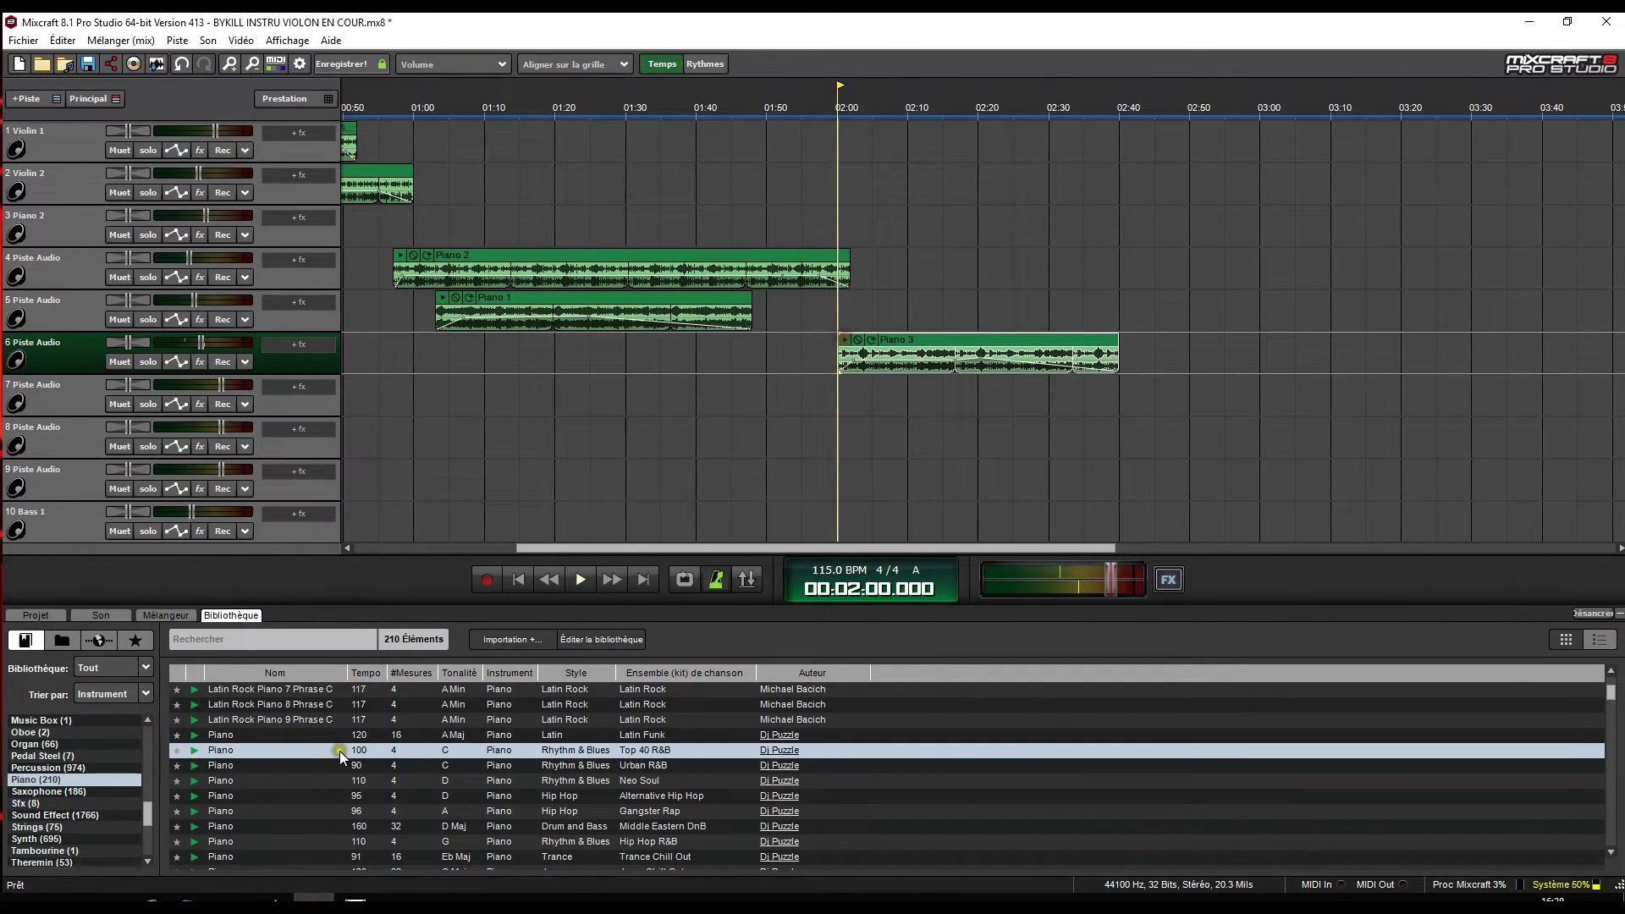
pyautogui.click(192, 766)
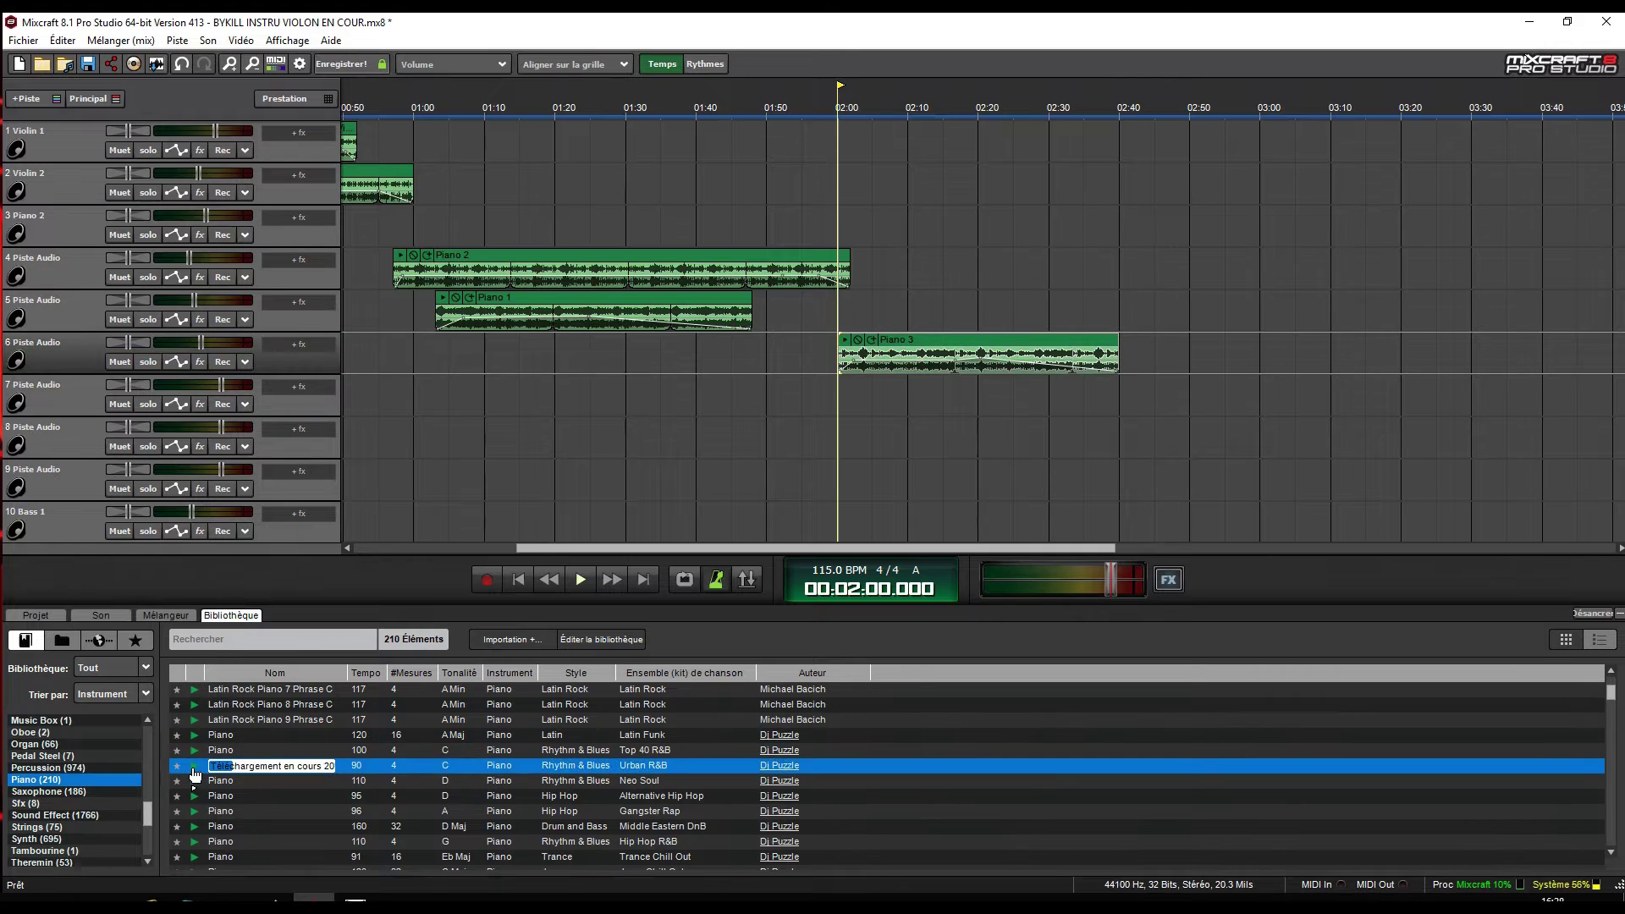
pyautogui.click(195, 781)
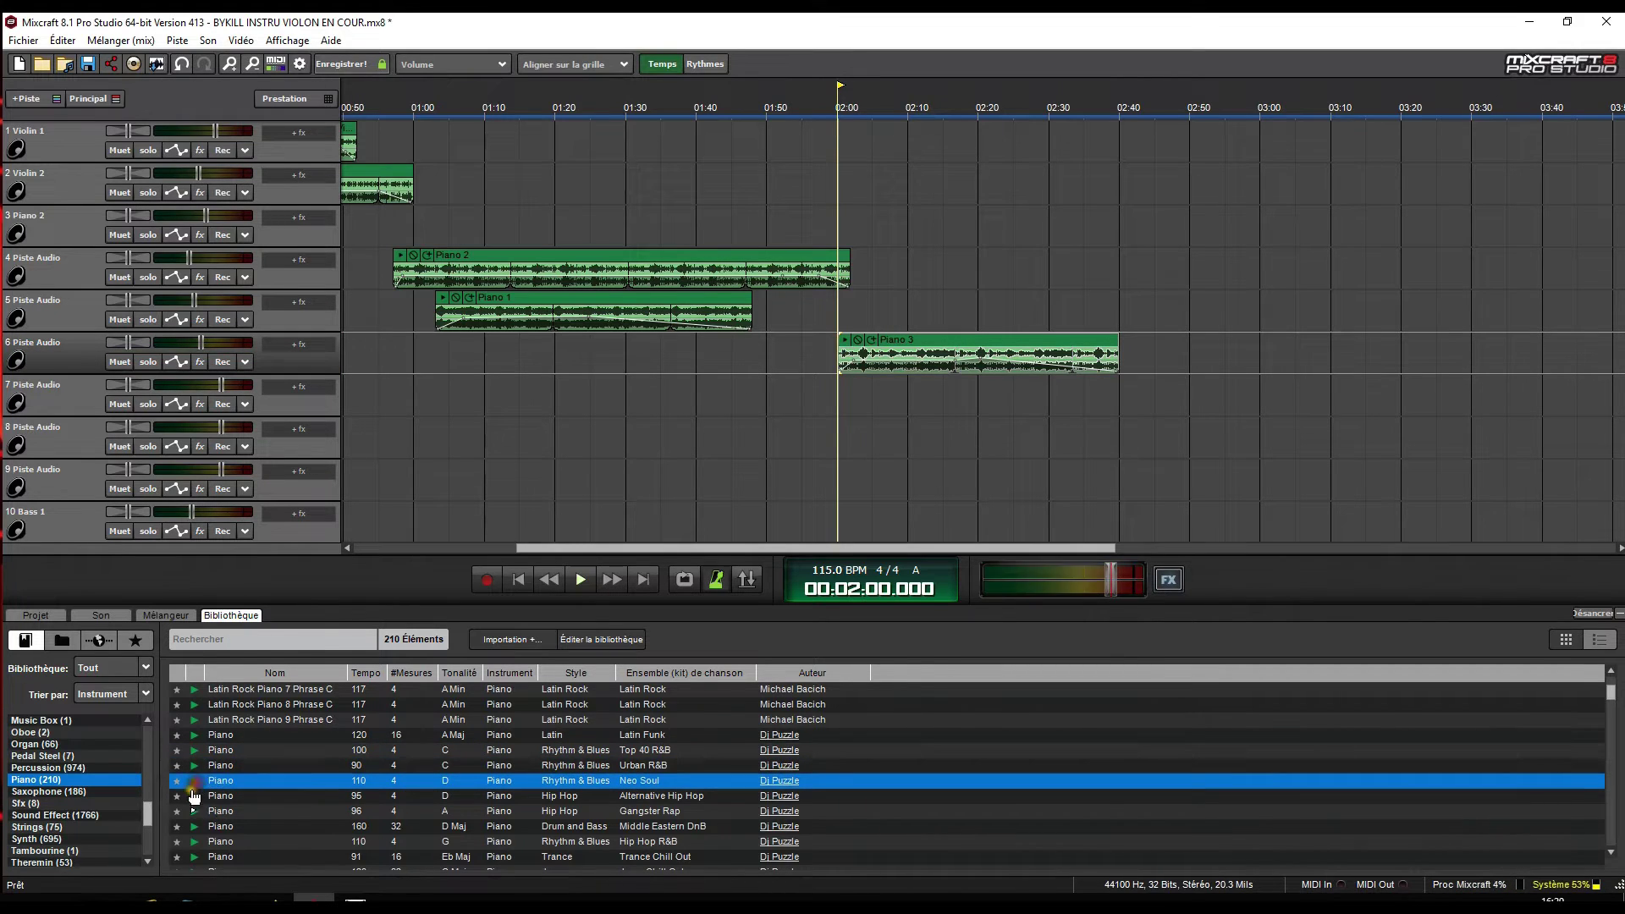
# Preview the Piano loops from the Alternative Hip Hop, Gangster Rap and Middle Eastern DnB kits in the library.
pyautogui.click(194, 797)
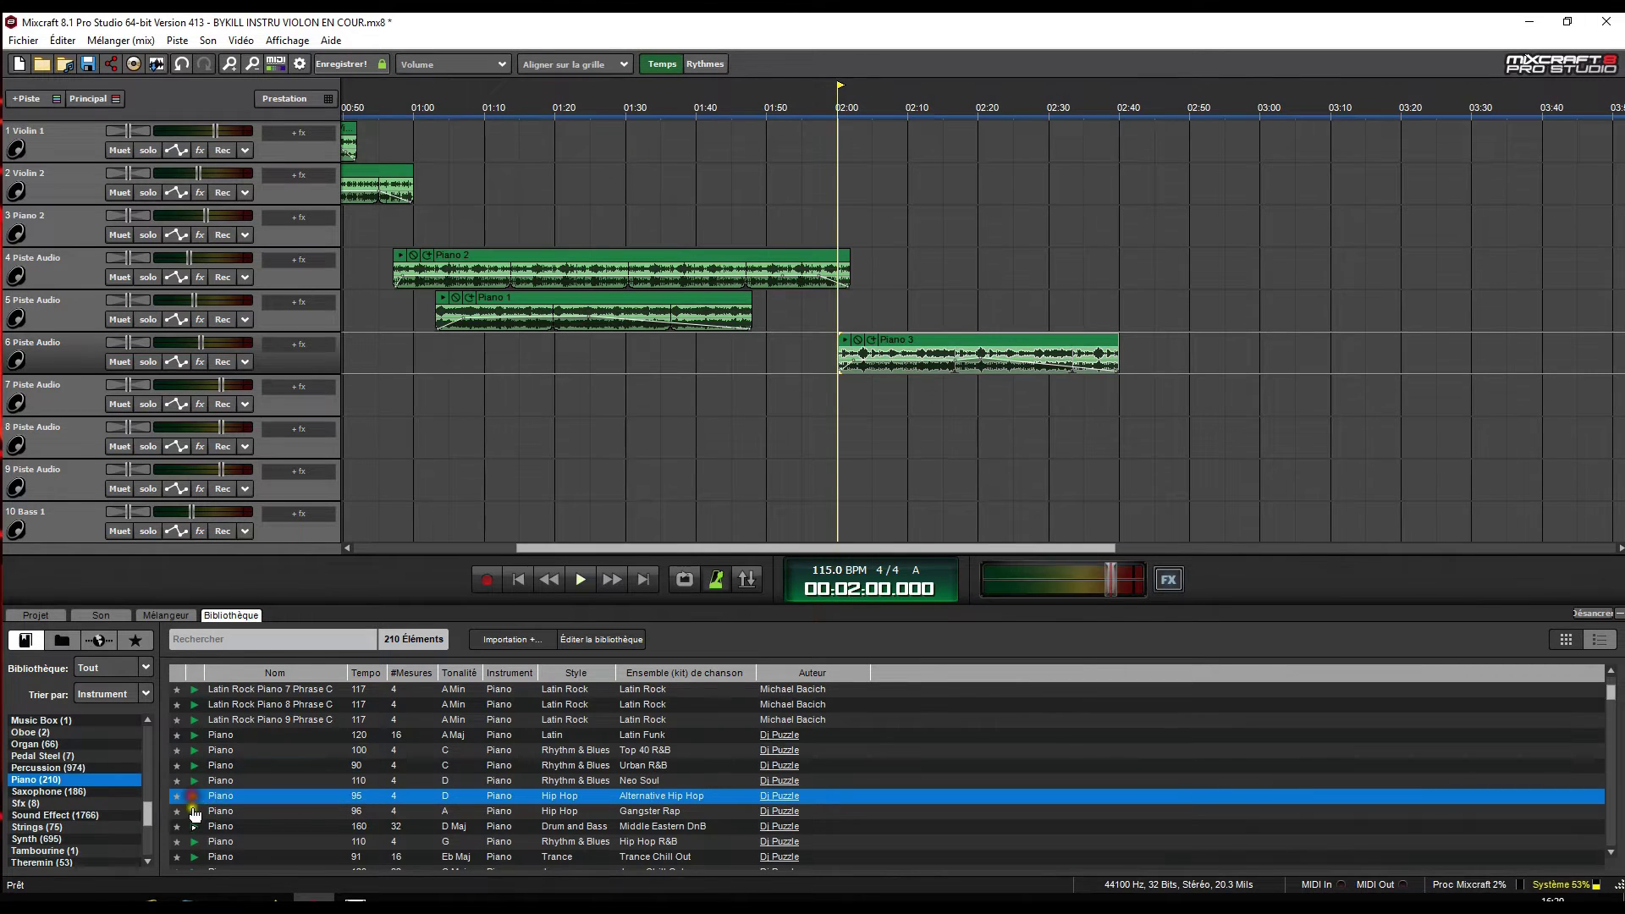
pyautogui.click(195, 812)
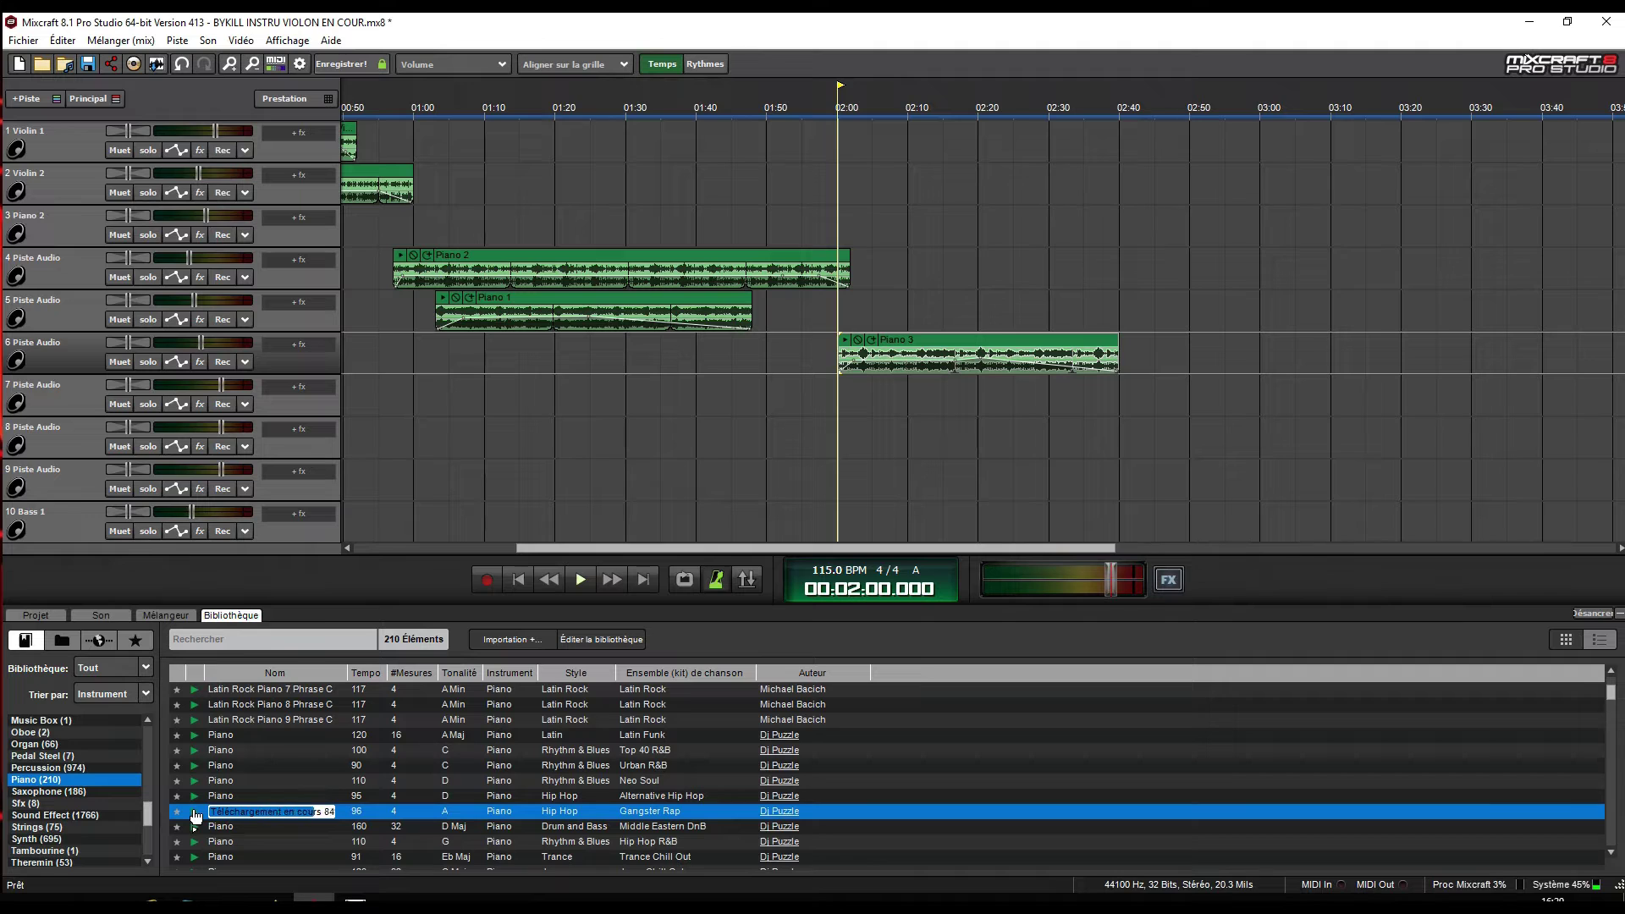
pyautogui.click(195, 827)
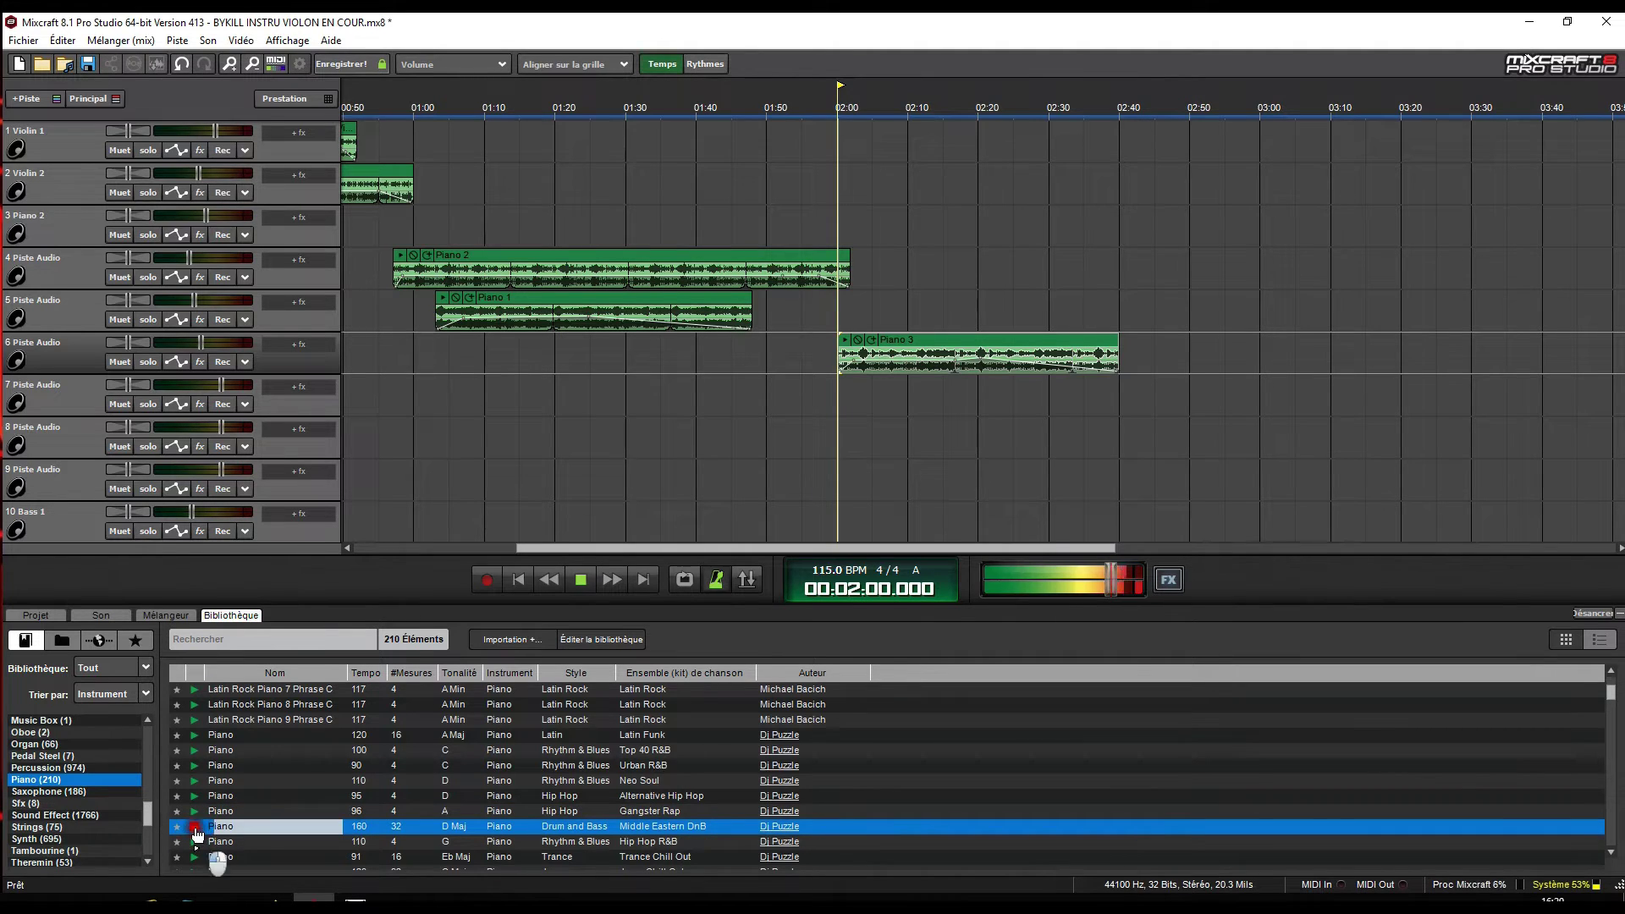
pyautogui.click(196, 828)
# Preview the Piano loops from the Hip Hop R&B and Trance Chill Out kits in the library.
pyautogui.click(194, 842)
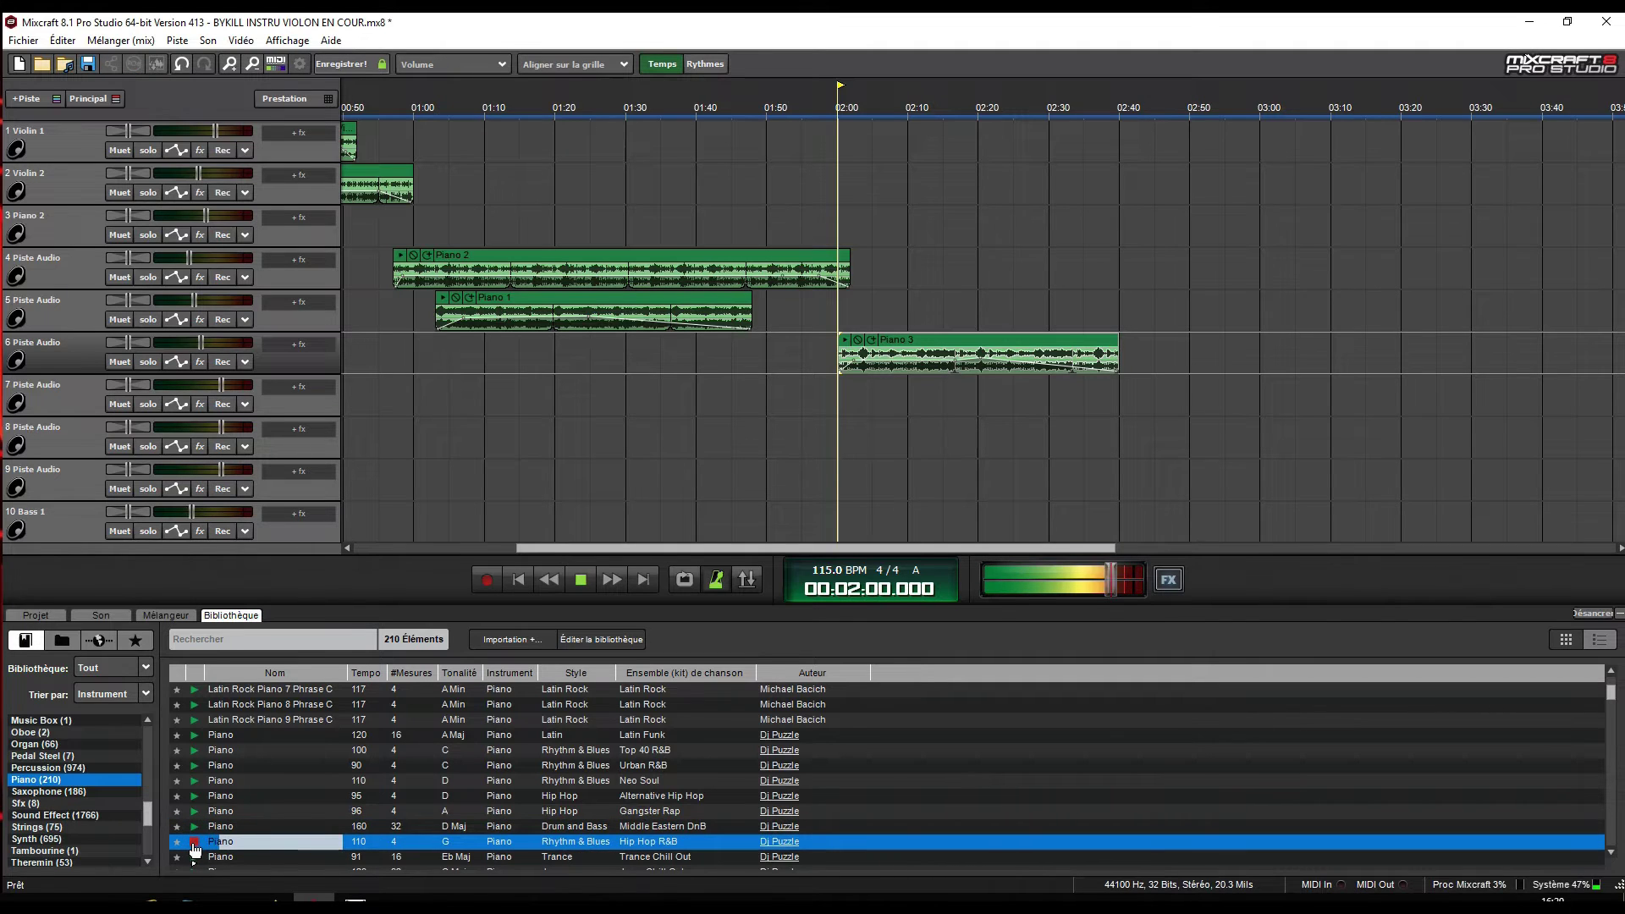
pyautogui.click(194, 843)
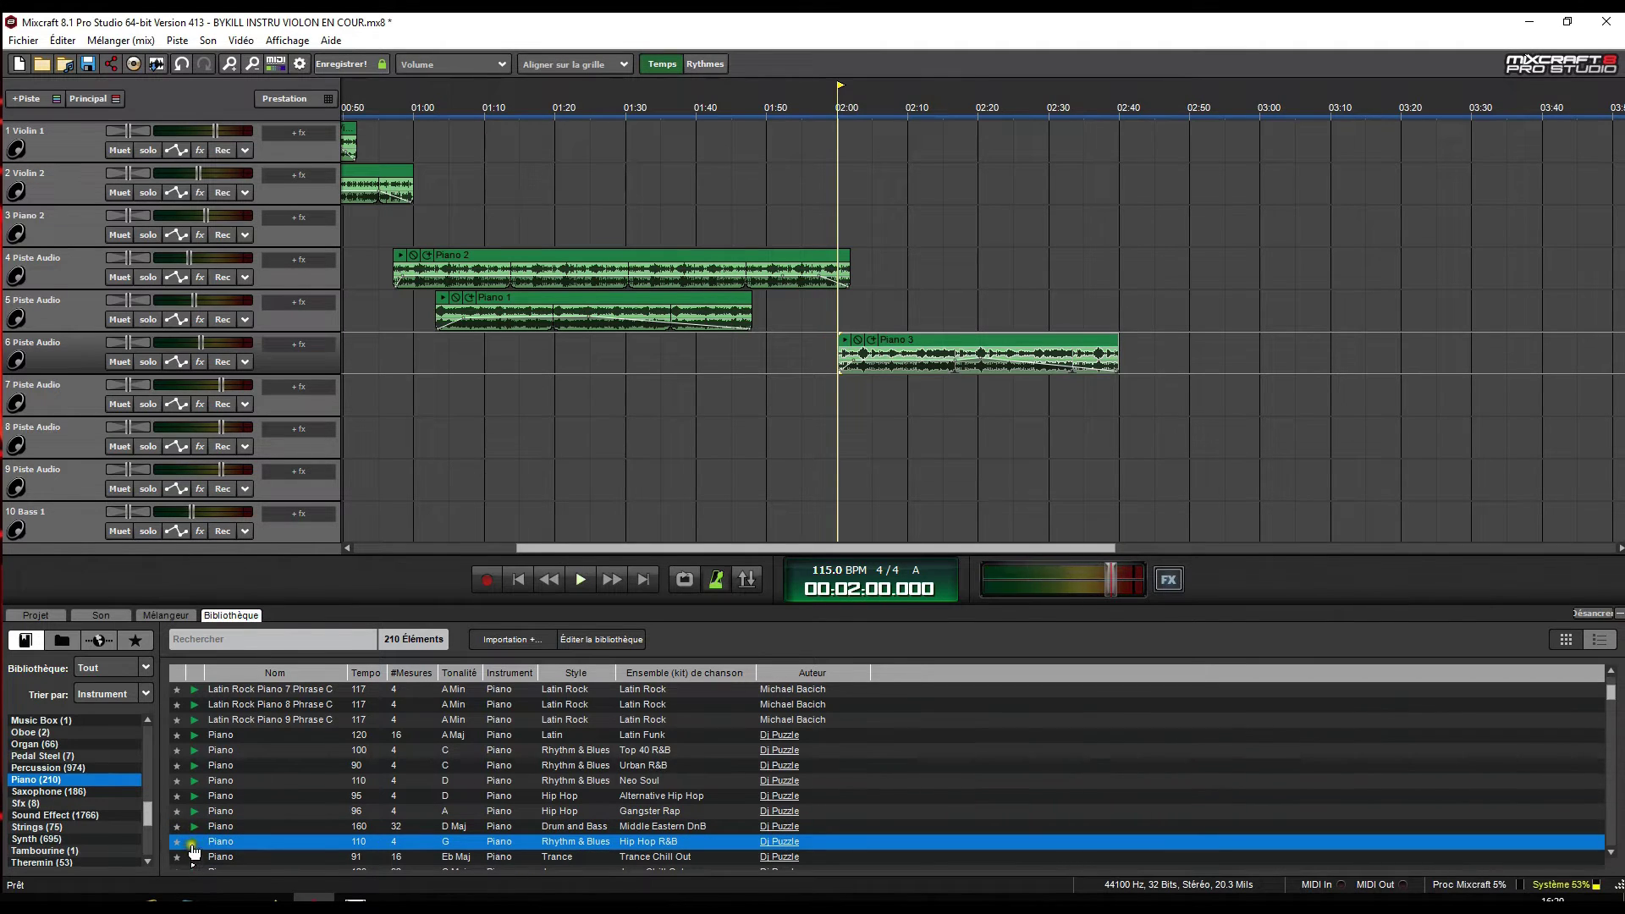
pyautogui.scroll(-1, 195, 838)
pyautogui.click(195, 827)
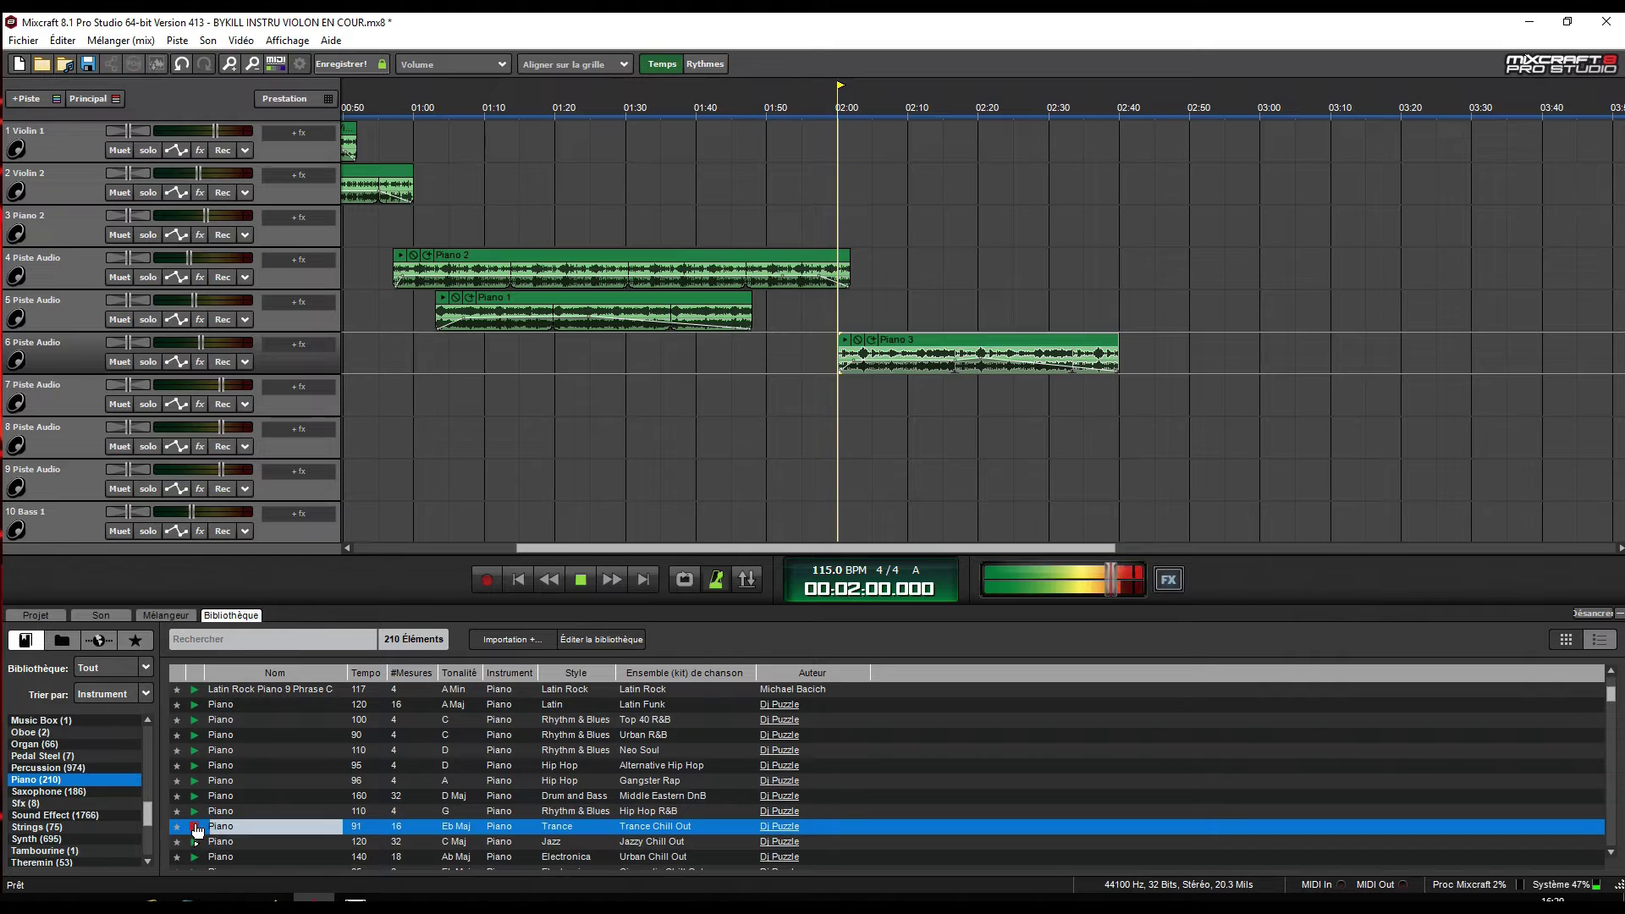
# Place the Middle Eastern DnB Piano loop on track 7 at about 02:05 and lower that track's volume.
pyautogui.click(195, 796)
pyautogui.click(209, 815)
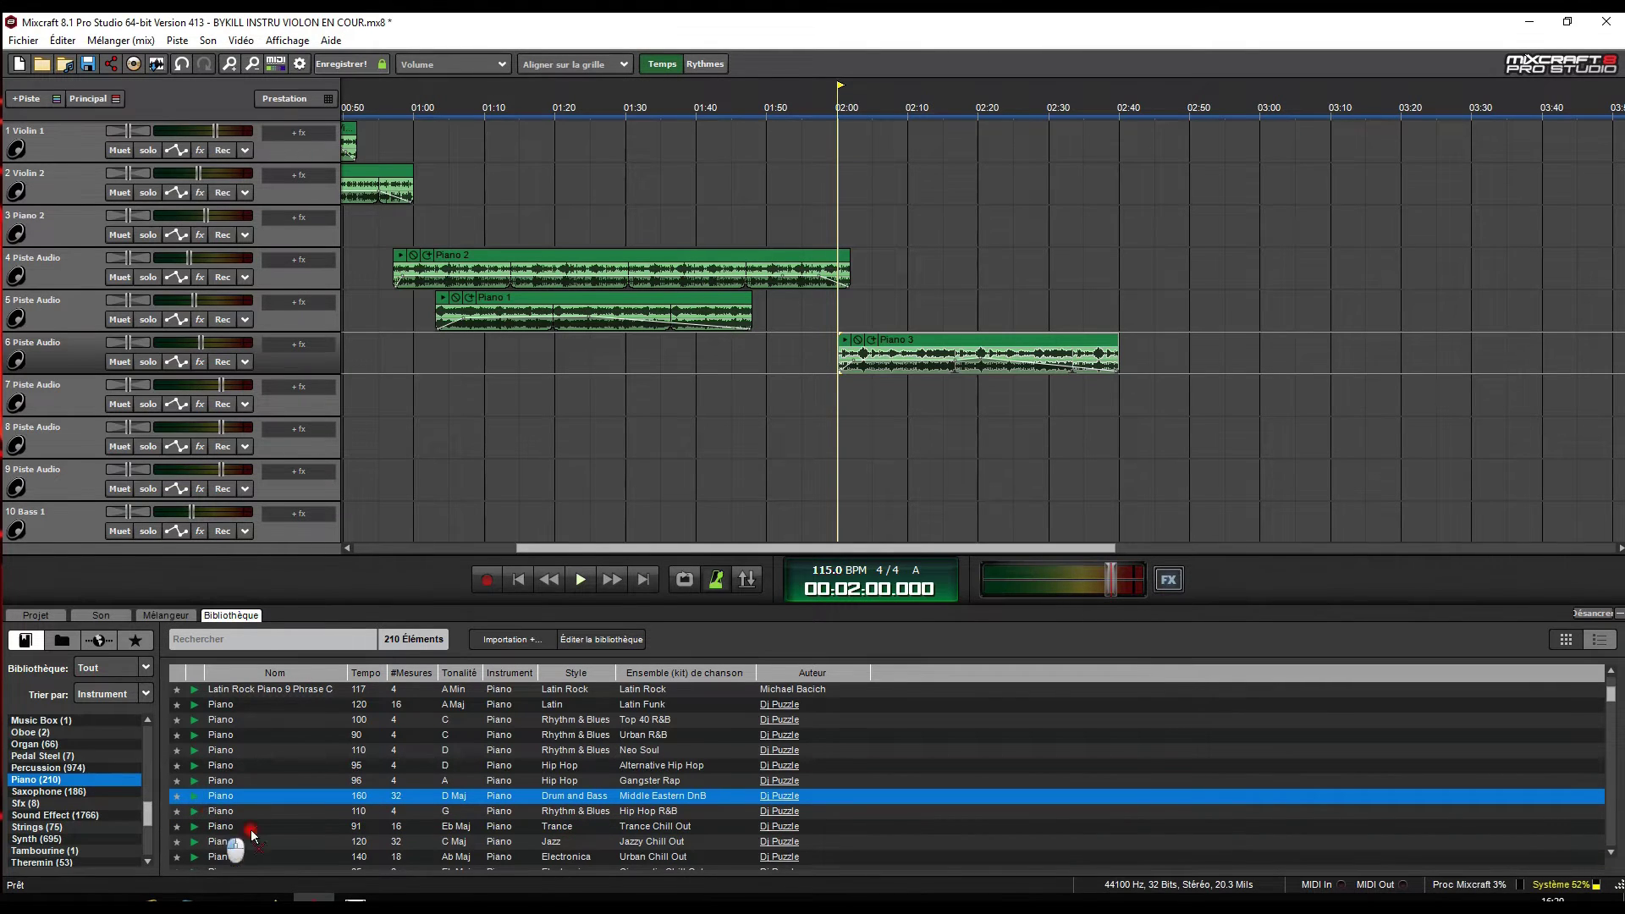
pyautogui.moveTo(637, 670); pyautogui.dragTo(987, 388)
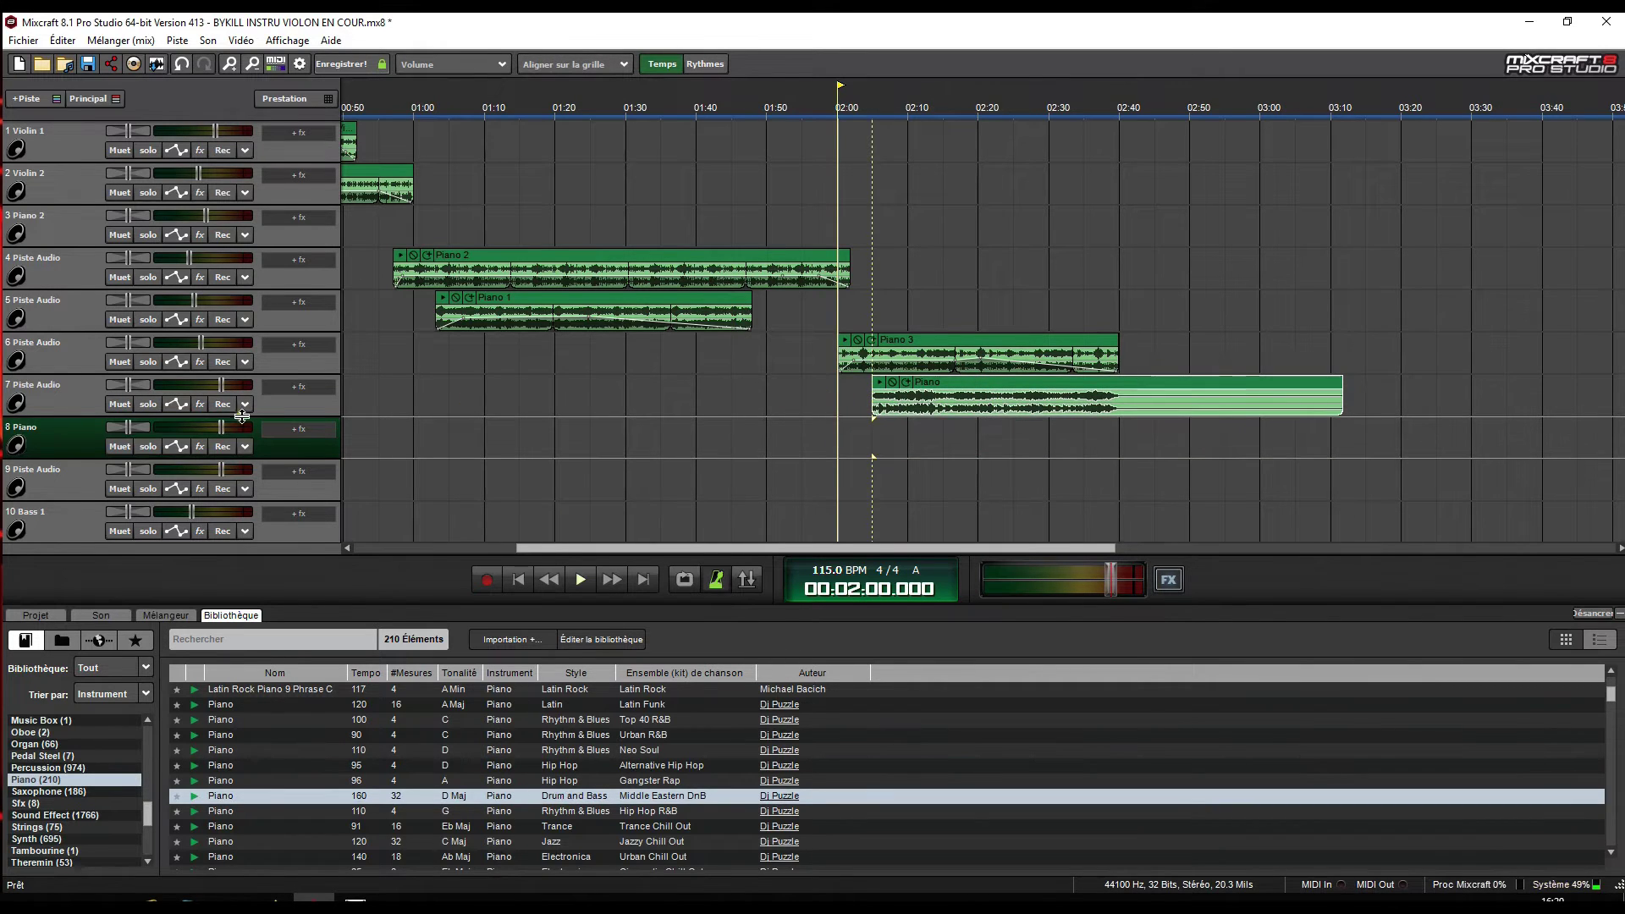
pyautogui.moveTo(224, 387); pyautogui.dragTo(188, 386)
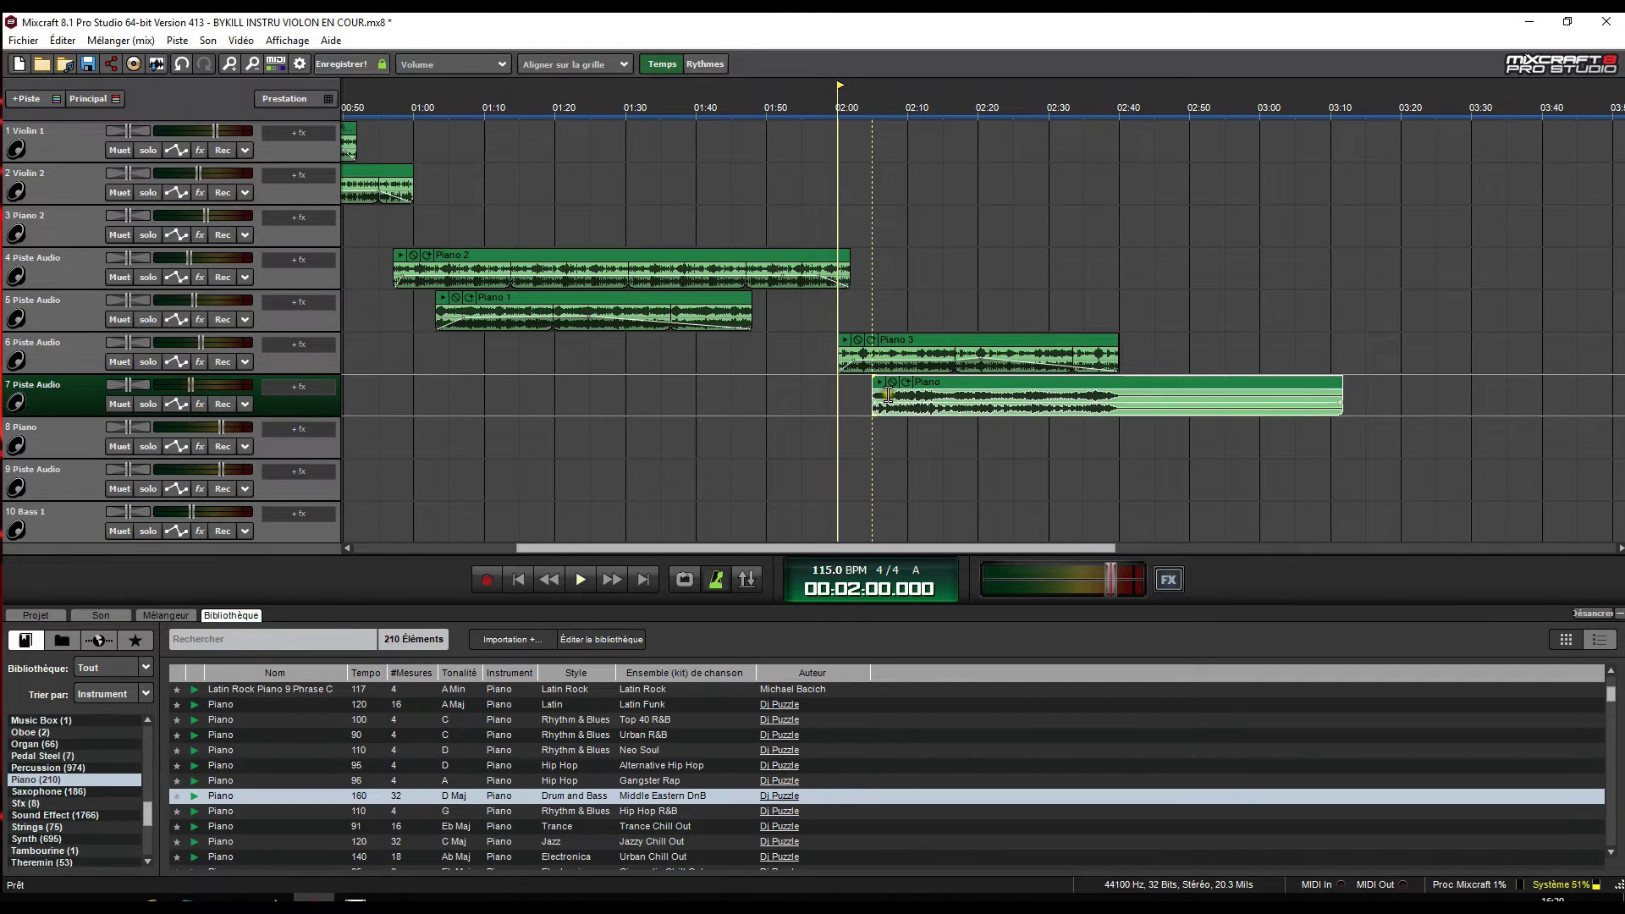
# Listen to the new Piano clip on track 7 together with Piano 3, playing from 02:00.
pyautogui.press('space')
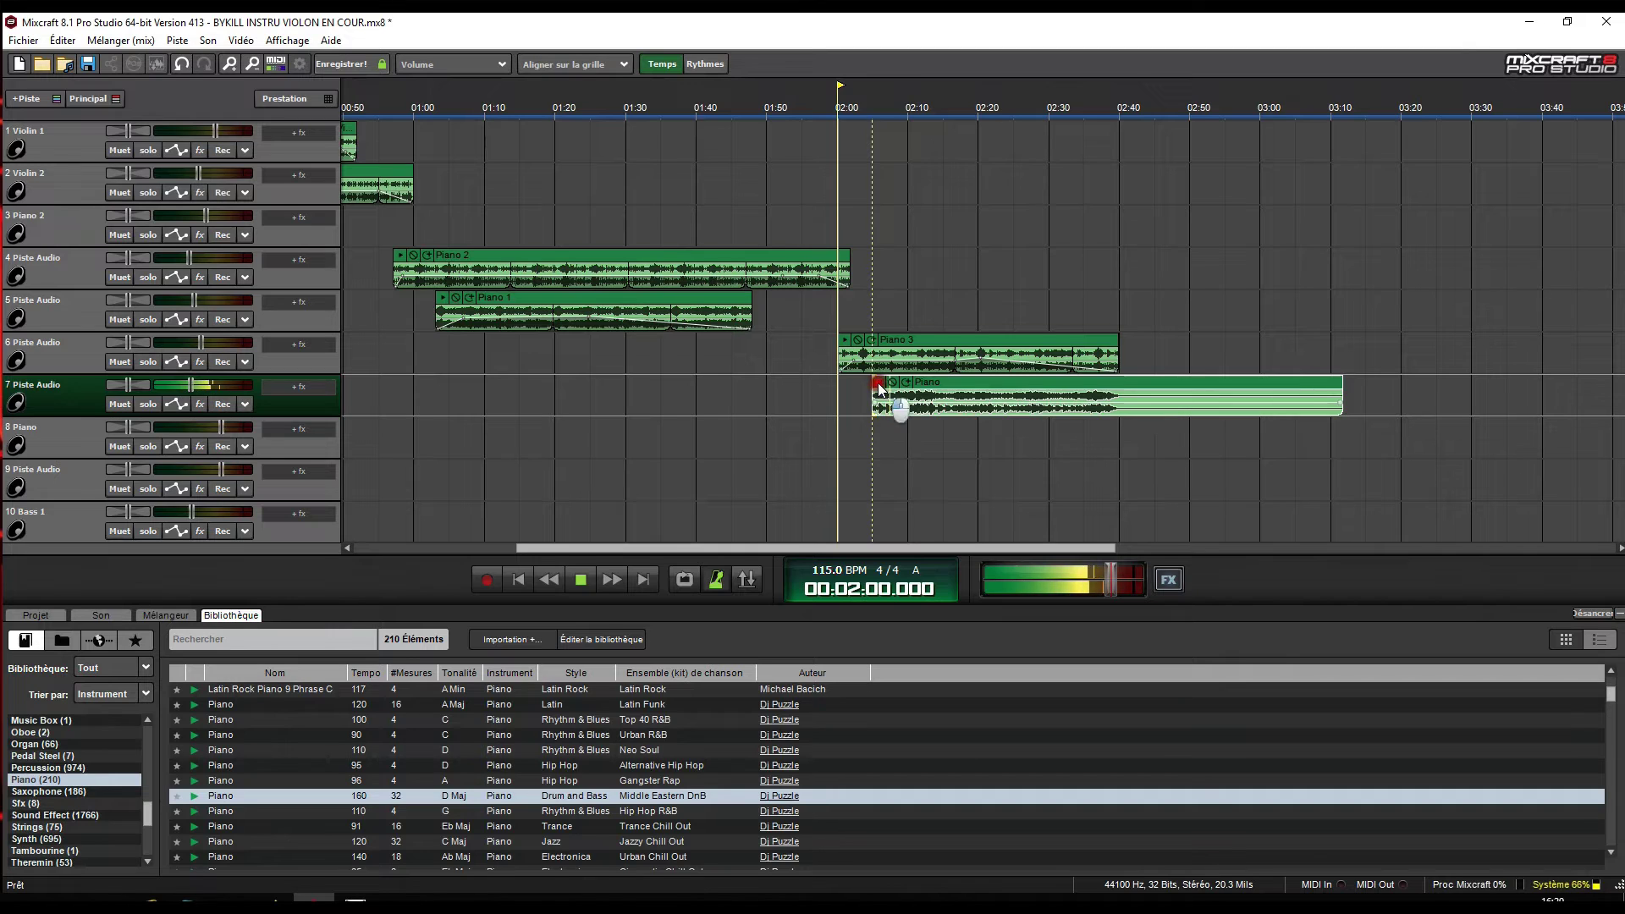
pyautogui.press('space')
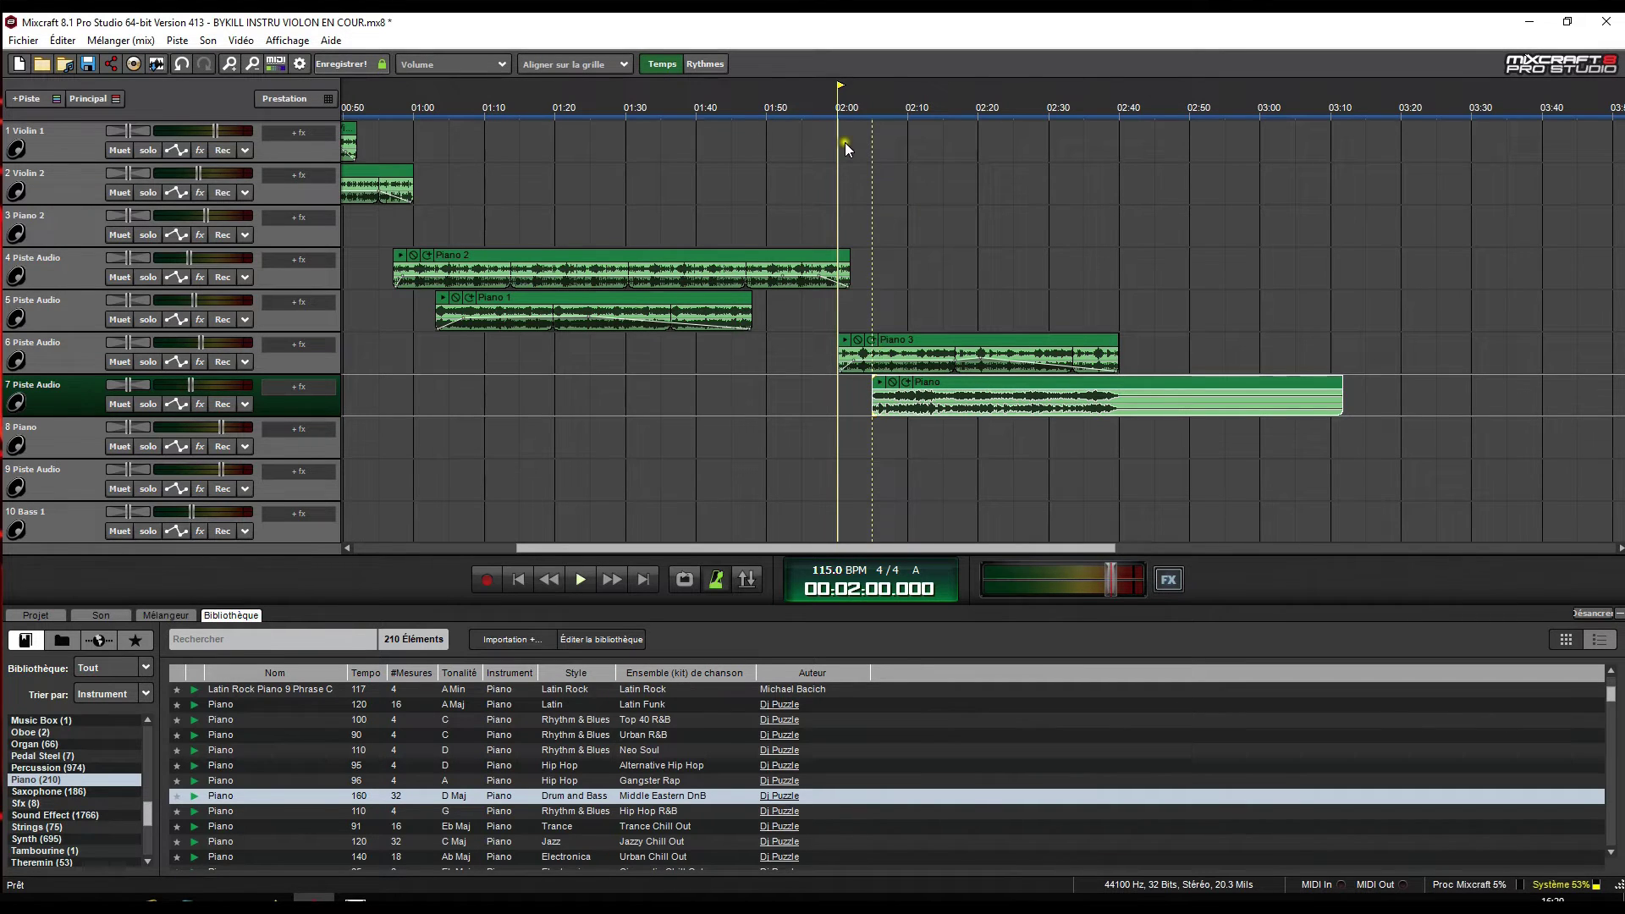
pyautogui.click(856, 103)
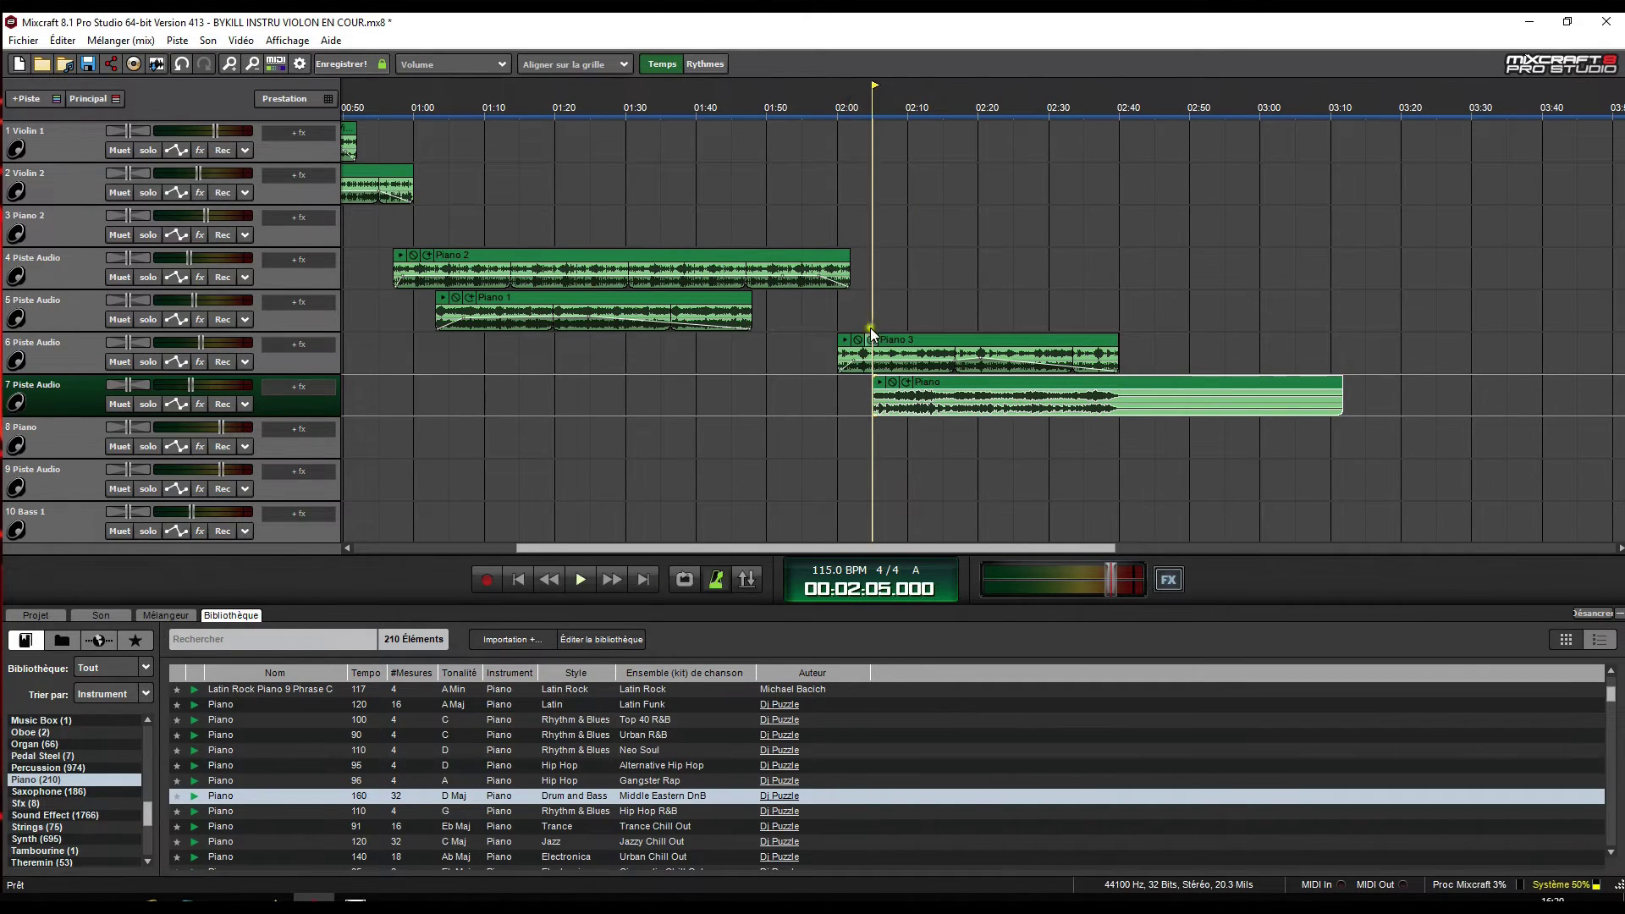
pyautogui.click(845, 108)
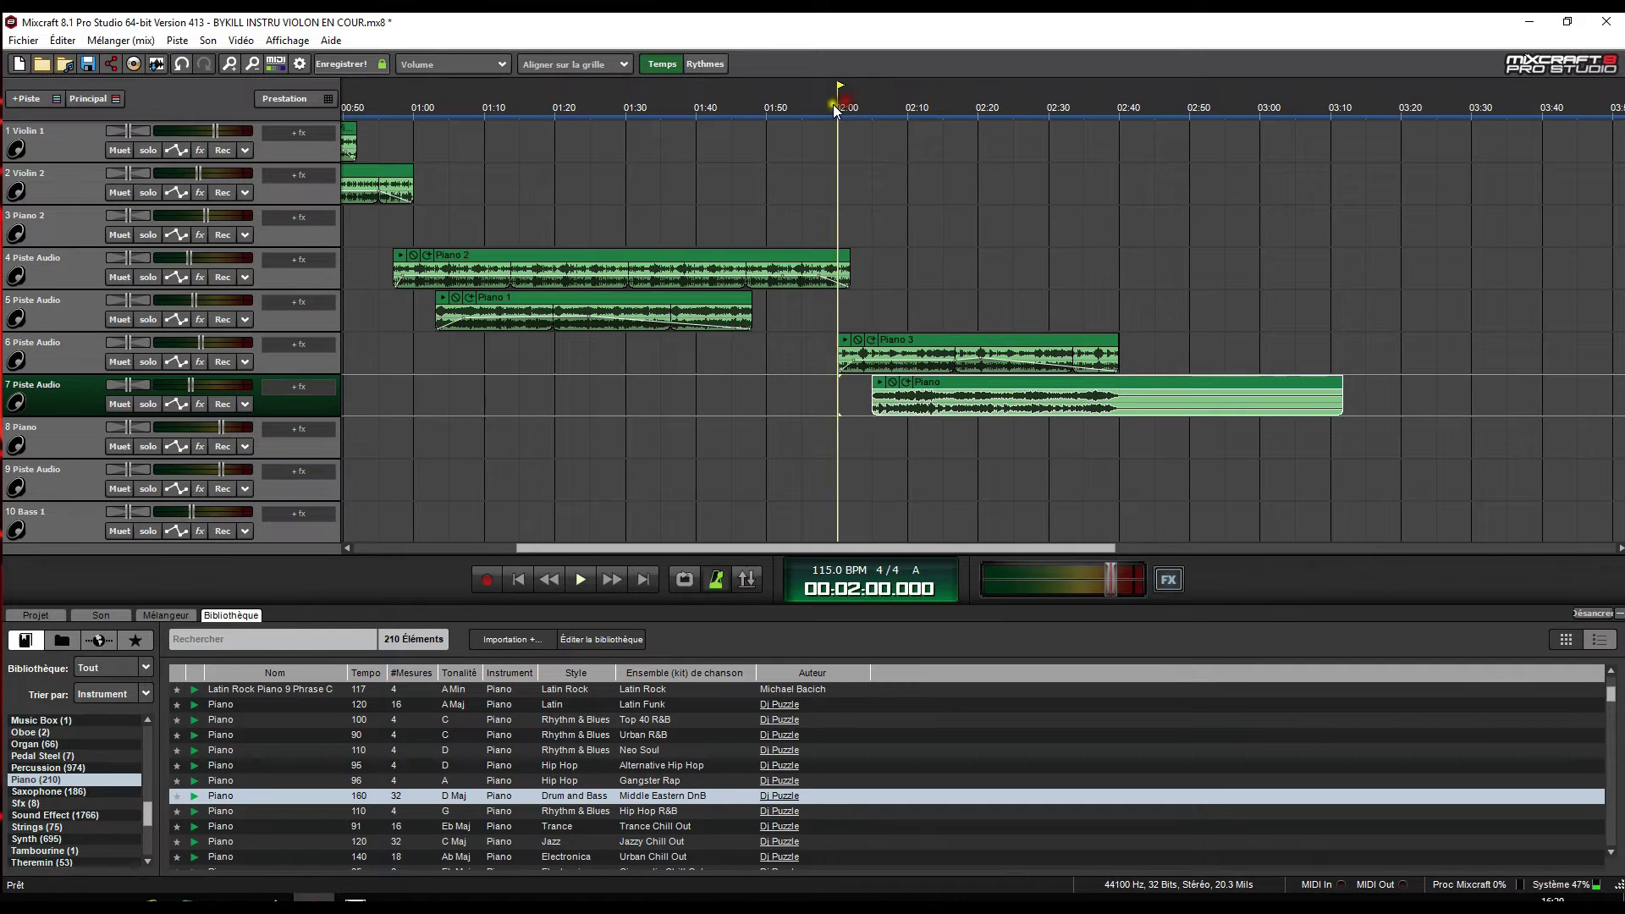
pyautogui.click(582, 578)
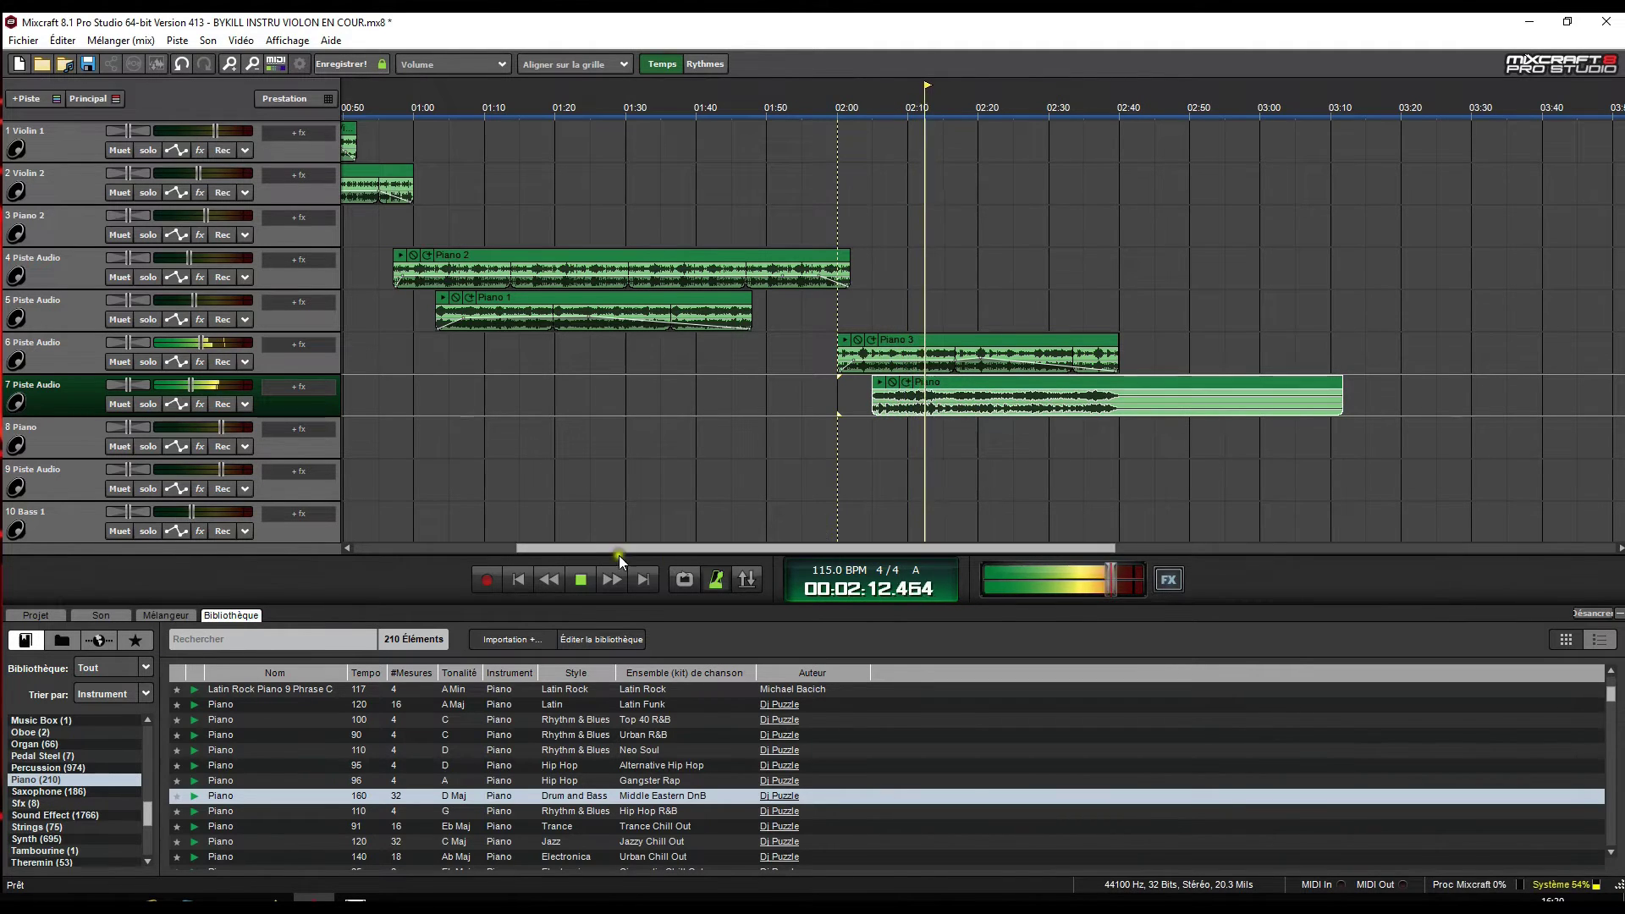
pyautogui.click(580, 580)
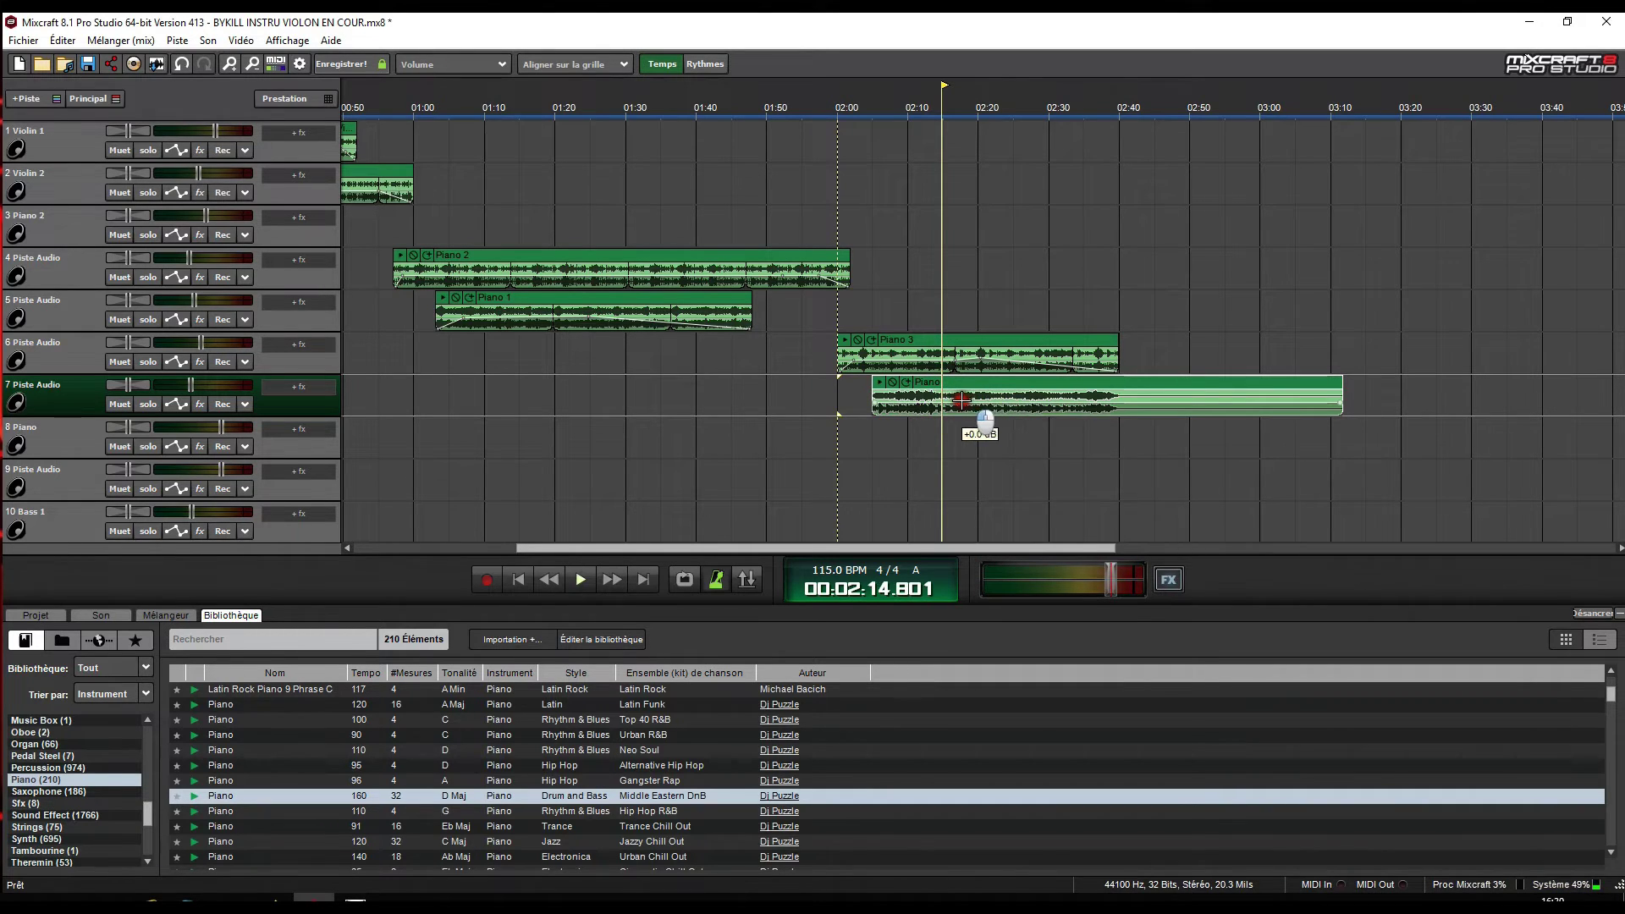
# Move the Piano clip on track 7 to start at 02:00 and listen to its beginning and its ending around 02:25–02:35.
pyautogui.moveTo(967, 382); pyautogui.dragTo(933, 383)
pyautogui.click(835, 109)
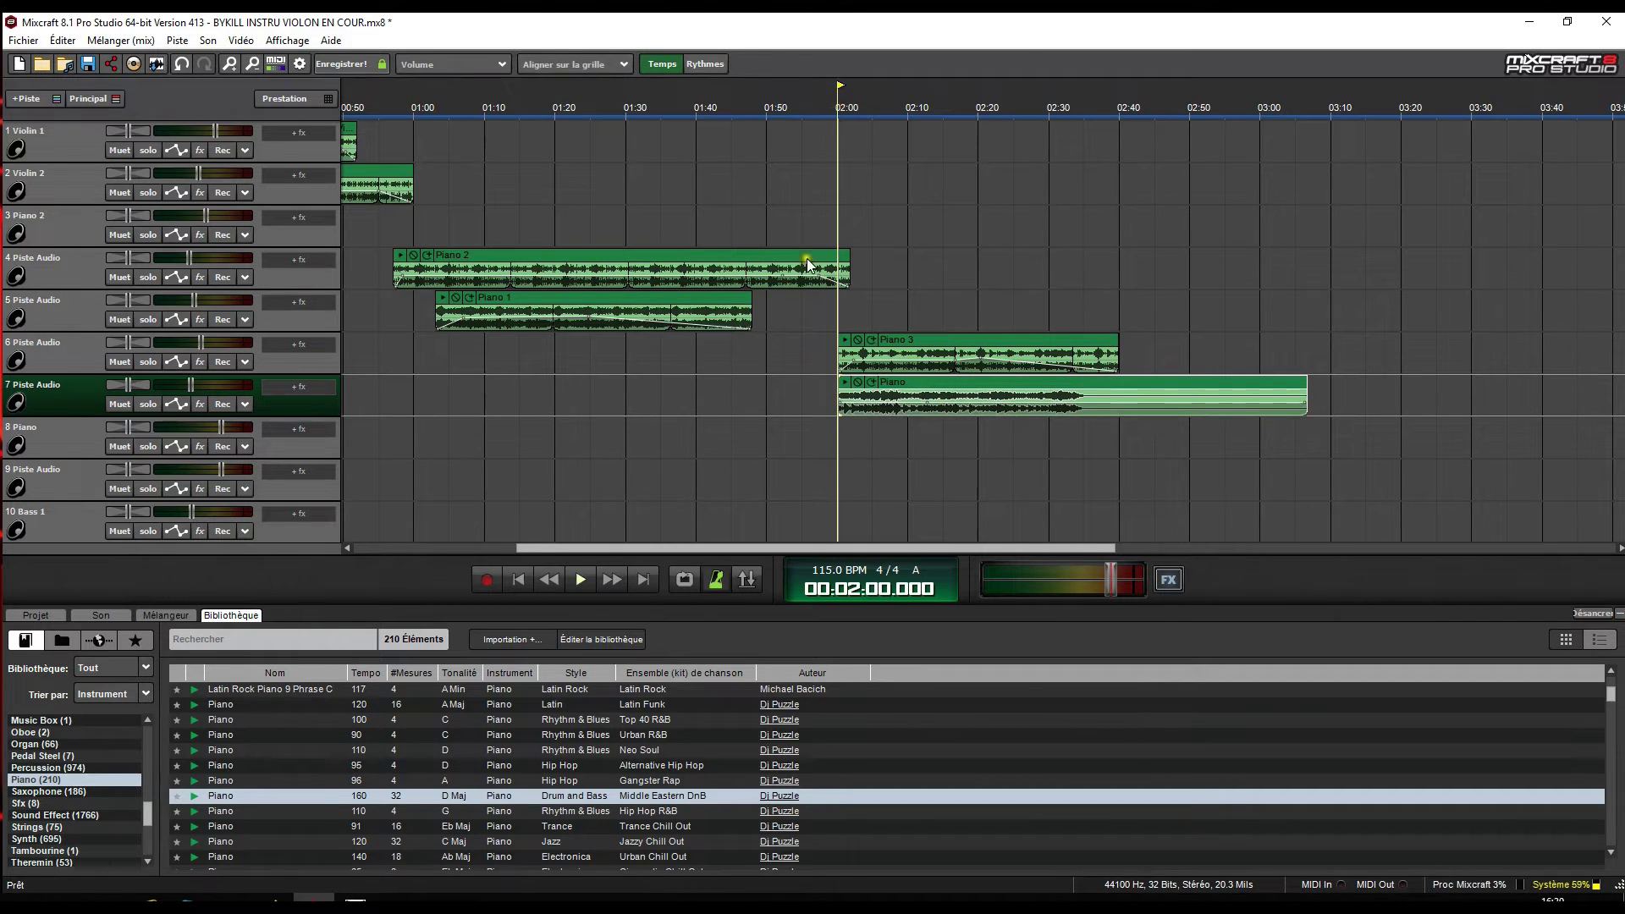
pyautogui.click(580, 582)
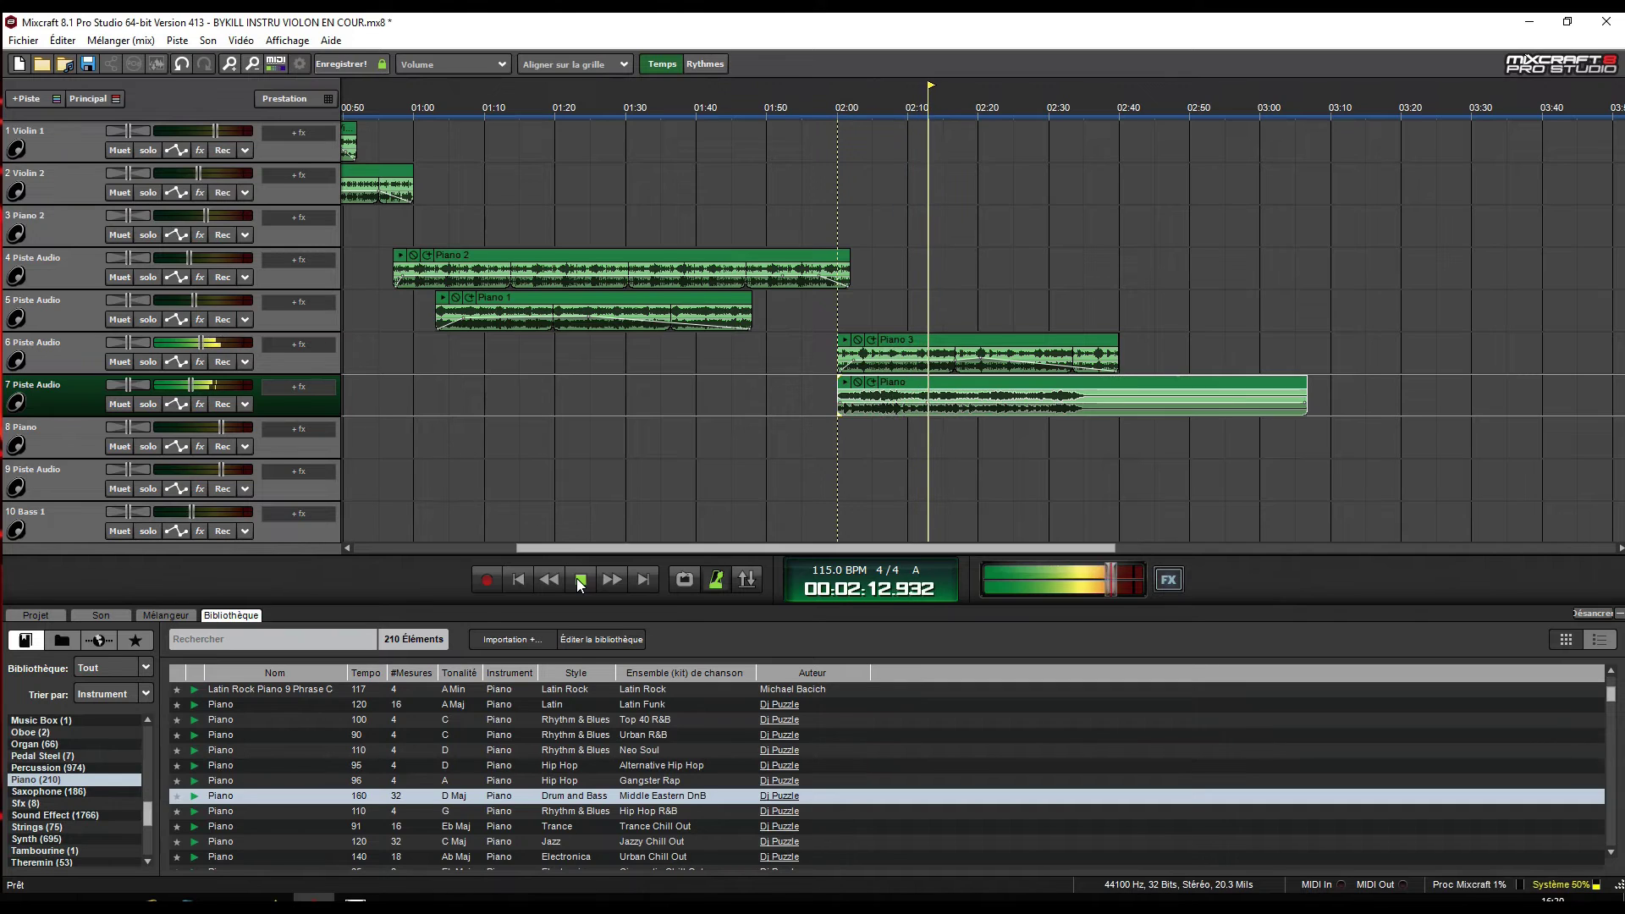
pyautogui.click(1081, 122)
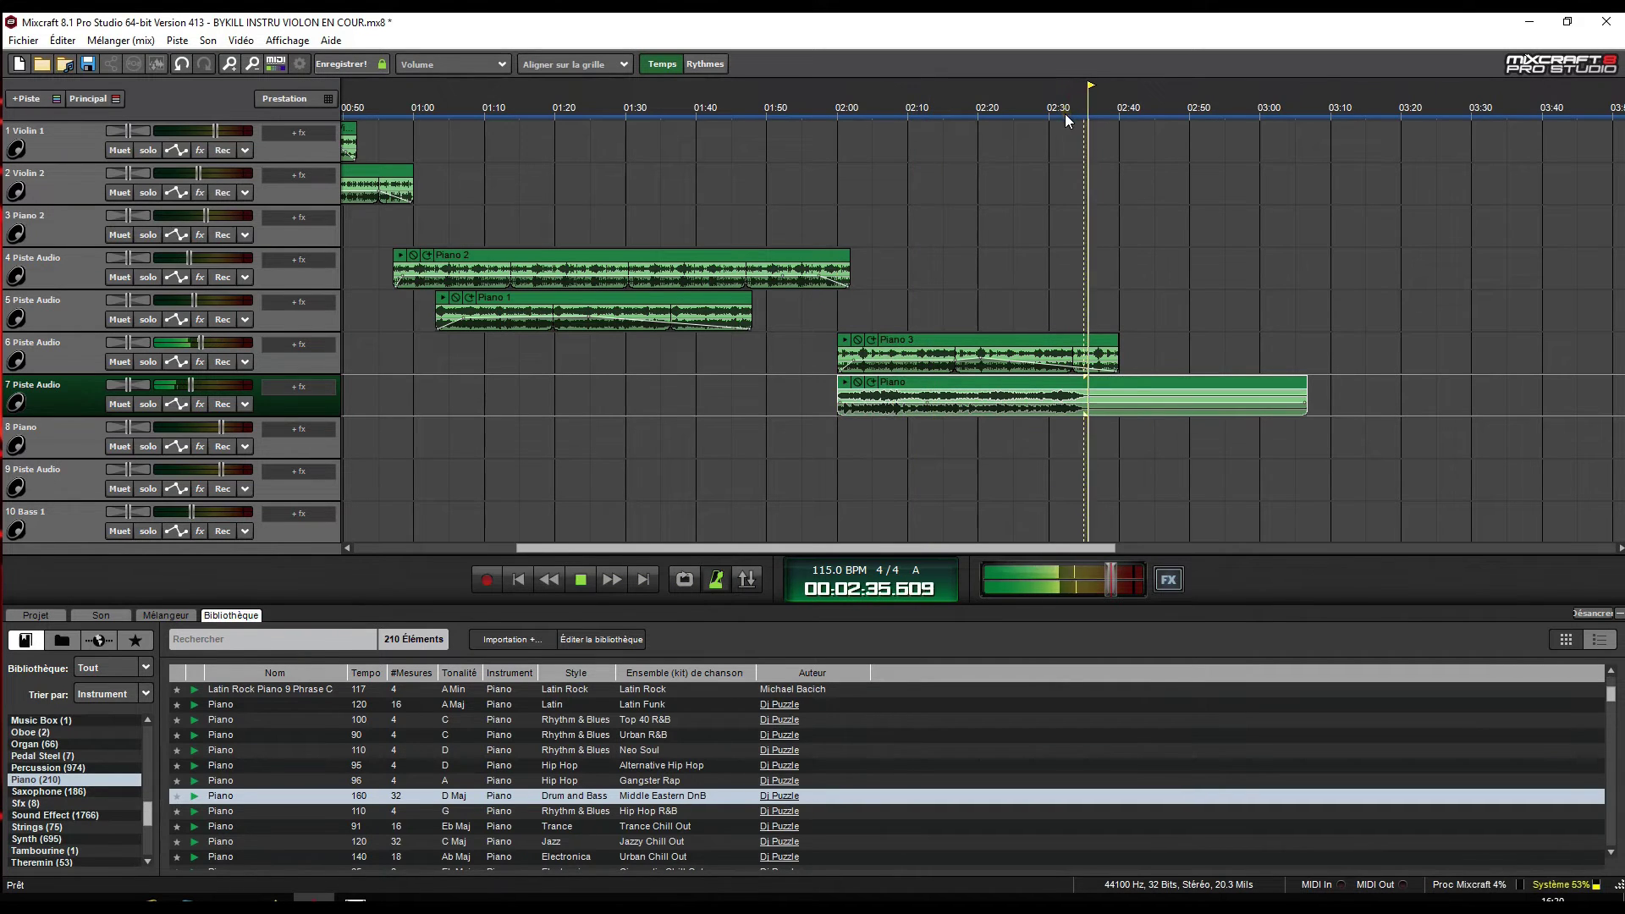
pyautogui.click(1017, 94)
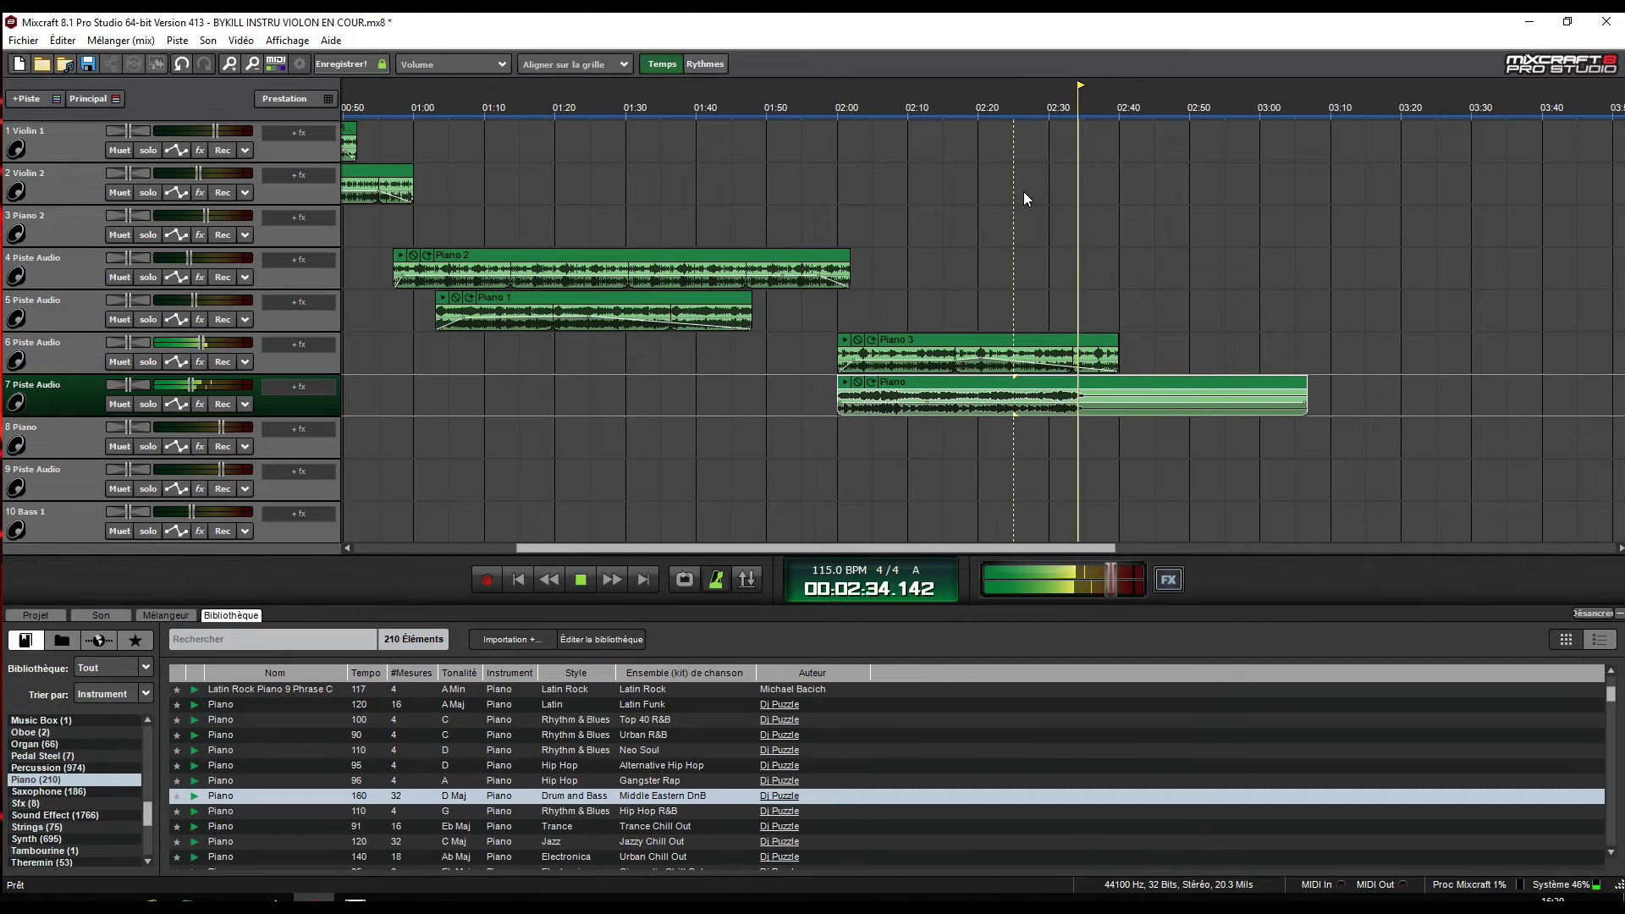
pyautogui.click(580, 579)
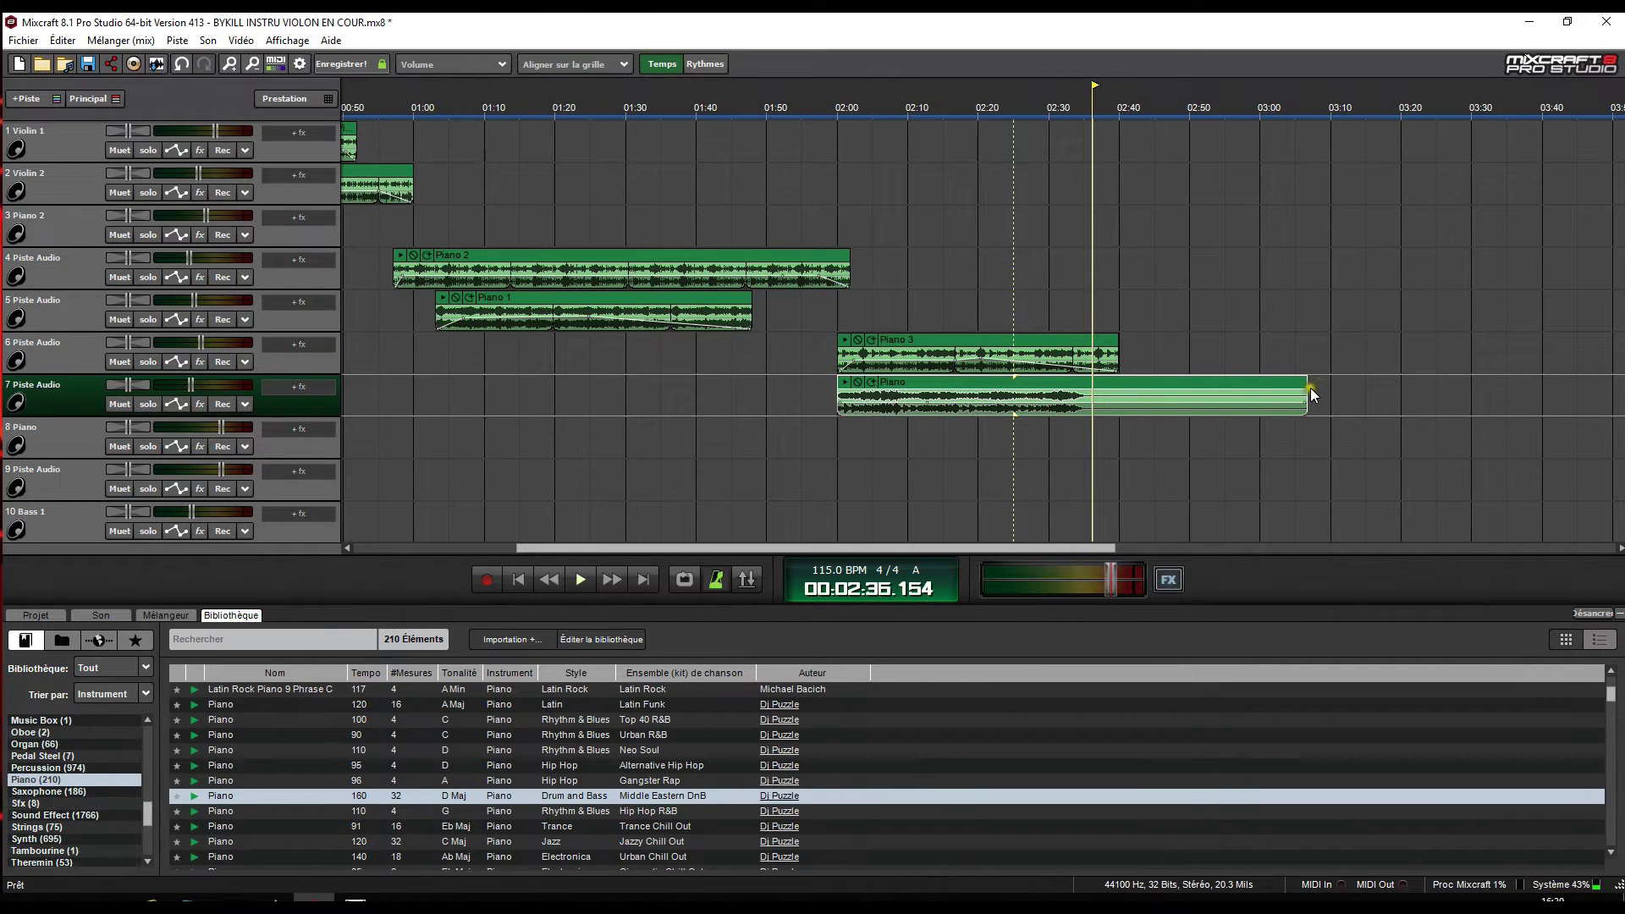
# Delete the track 7 Piano clip's section from about 02:25 to 02:35 and the silent remainder after it.
pyautogui.click(1027, 391)
pyautogui.moveTo(1027, 394); pyautogui.dragTo(1100, 402)
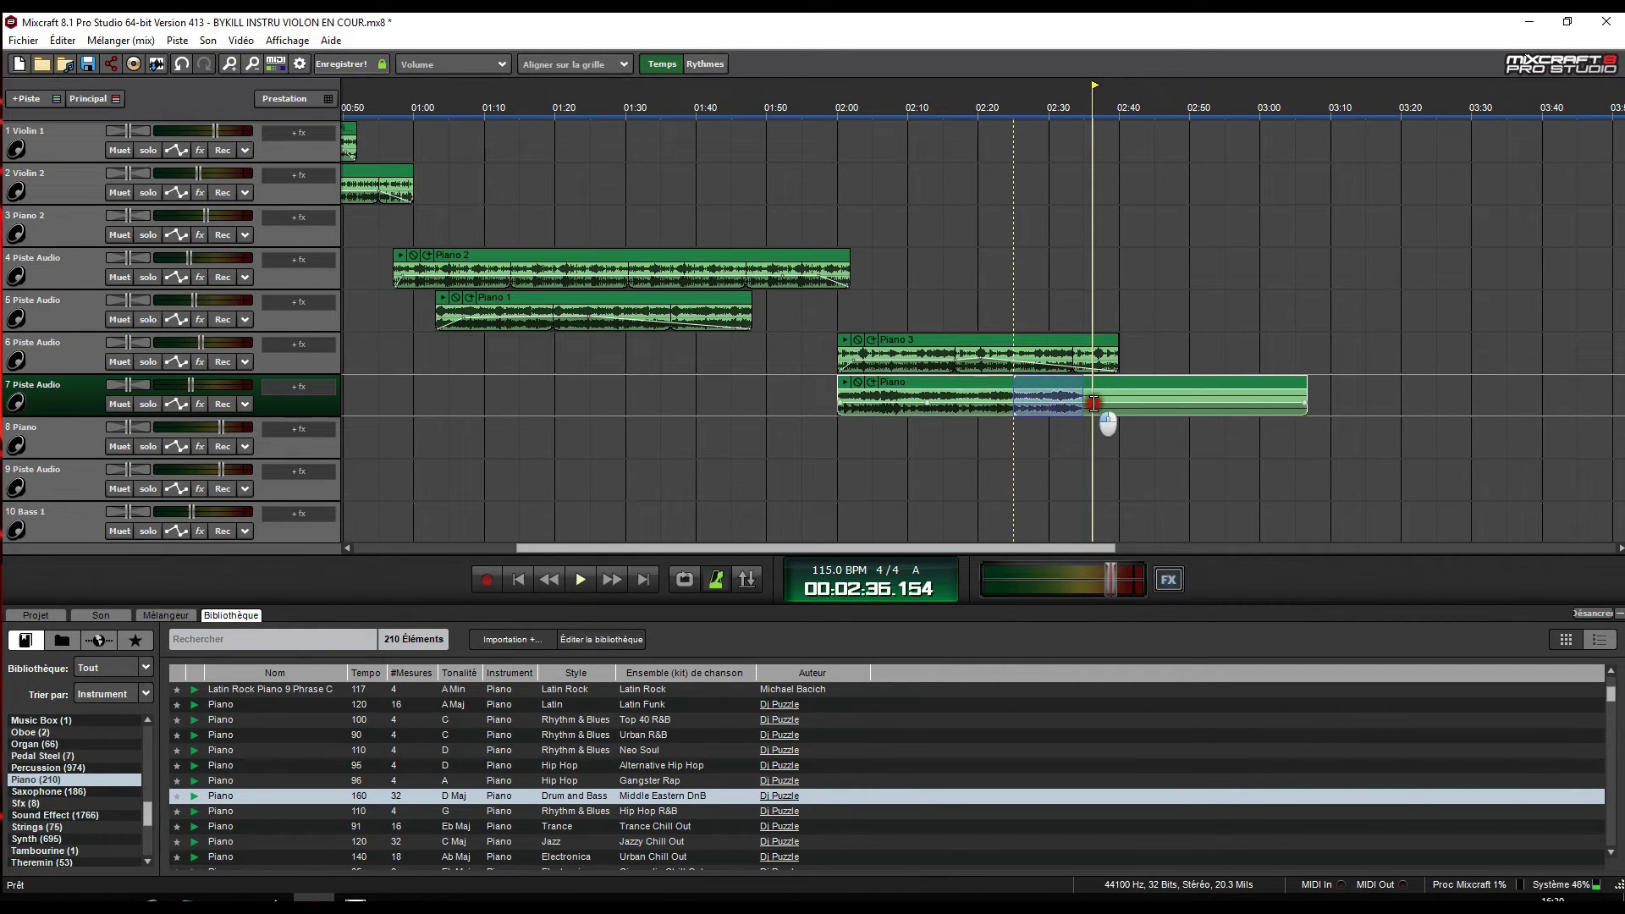
pyautogui.rightClick(1068, 408)
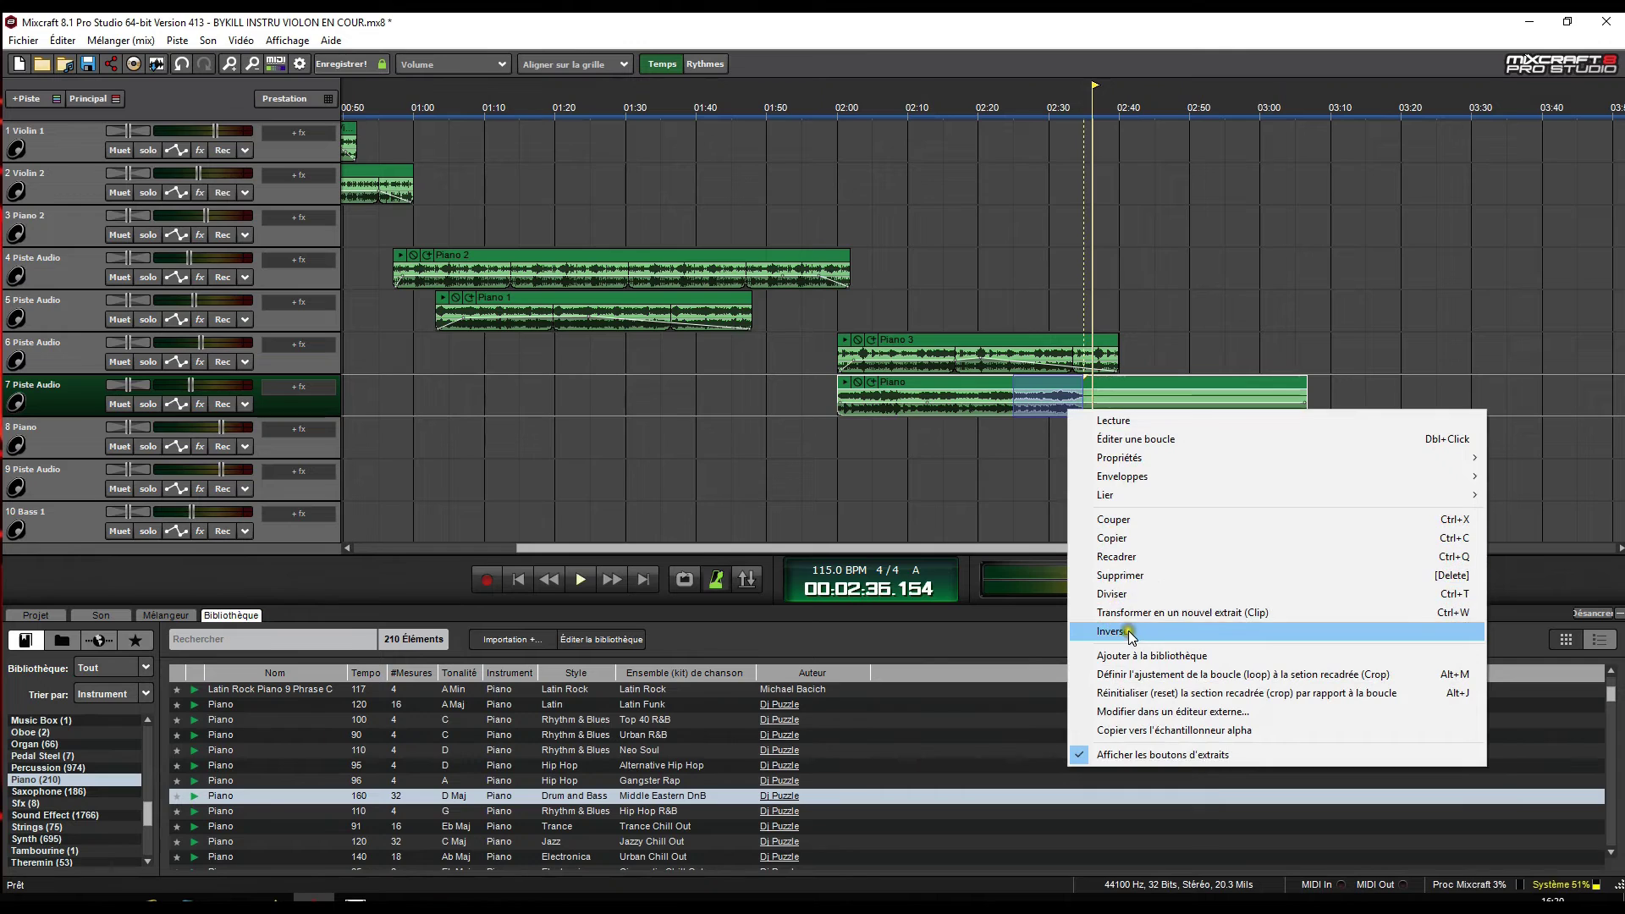
pyautogui.click(1120, 575)
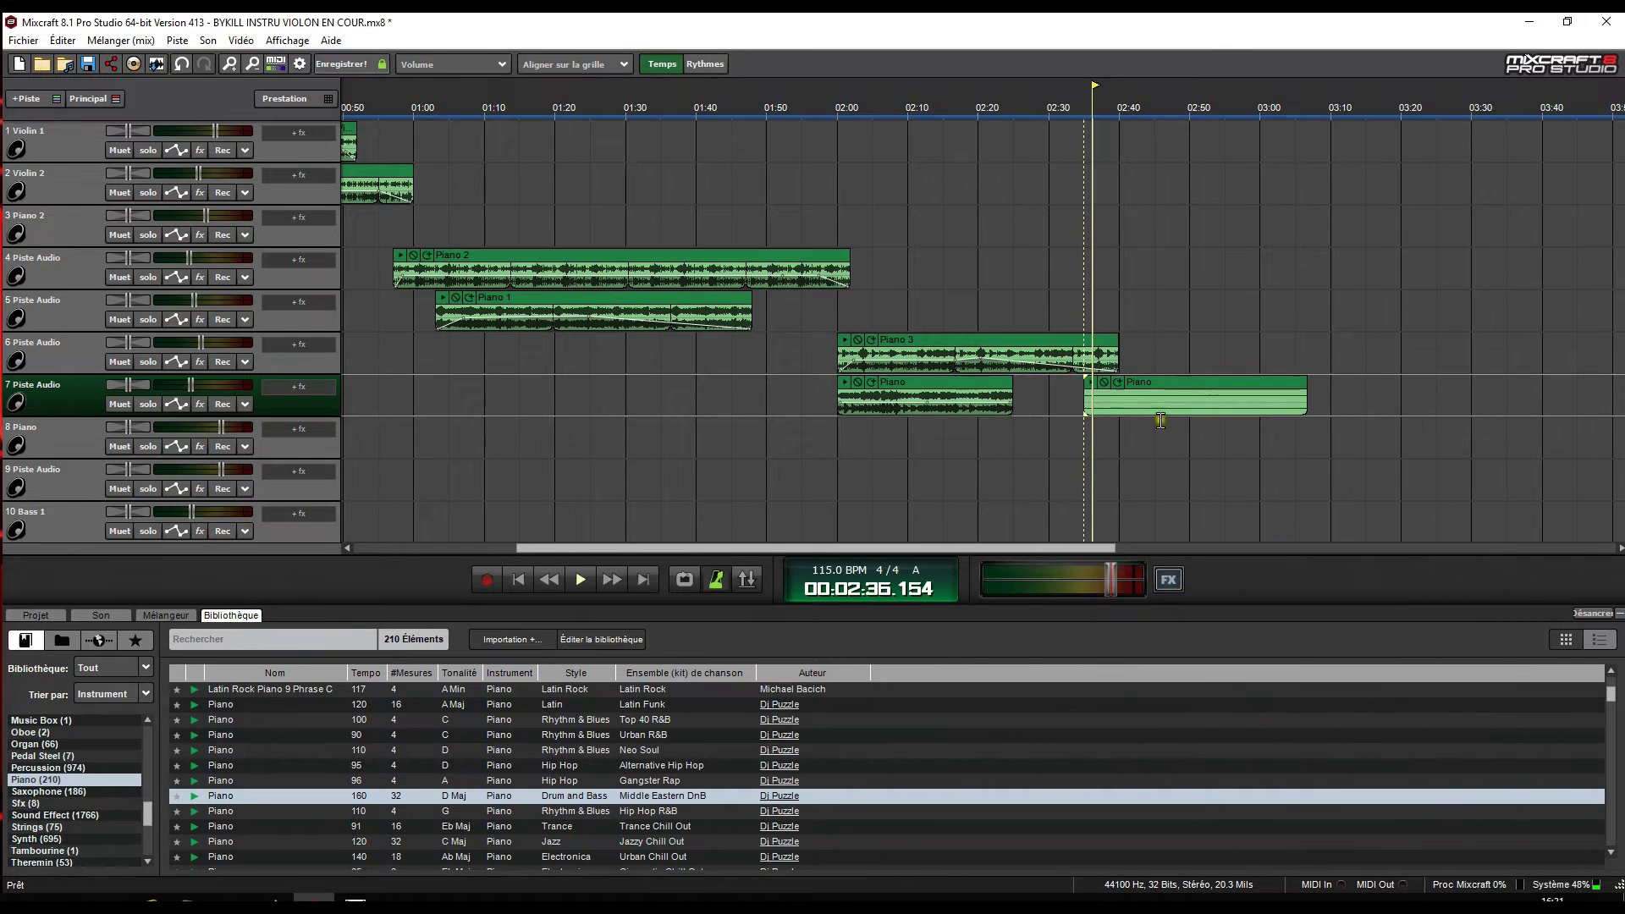
pyautogui.rightClick(1156, 406)
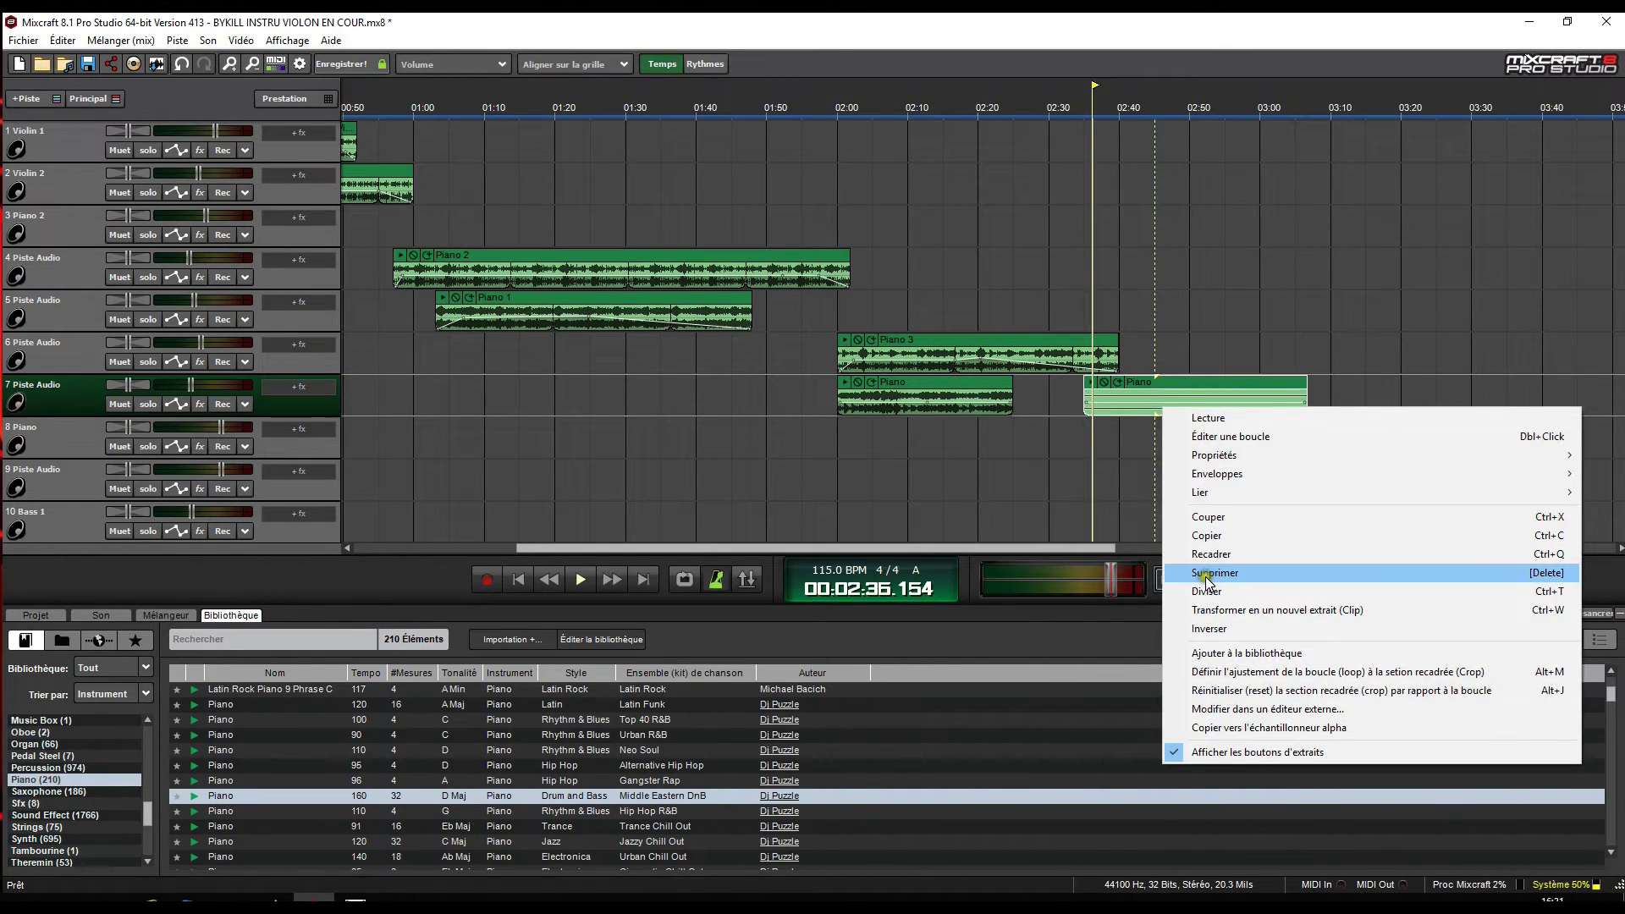
pyautogui.click(1206, 577)
# Play from 02:20 to check how the shortened Piano clip on track 7 ends.
pyautogui.click(957, 135)
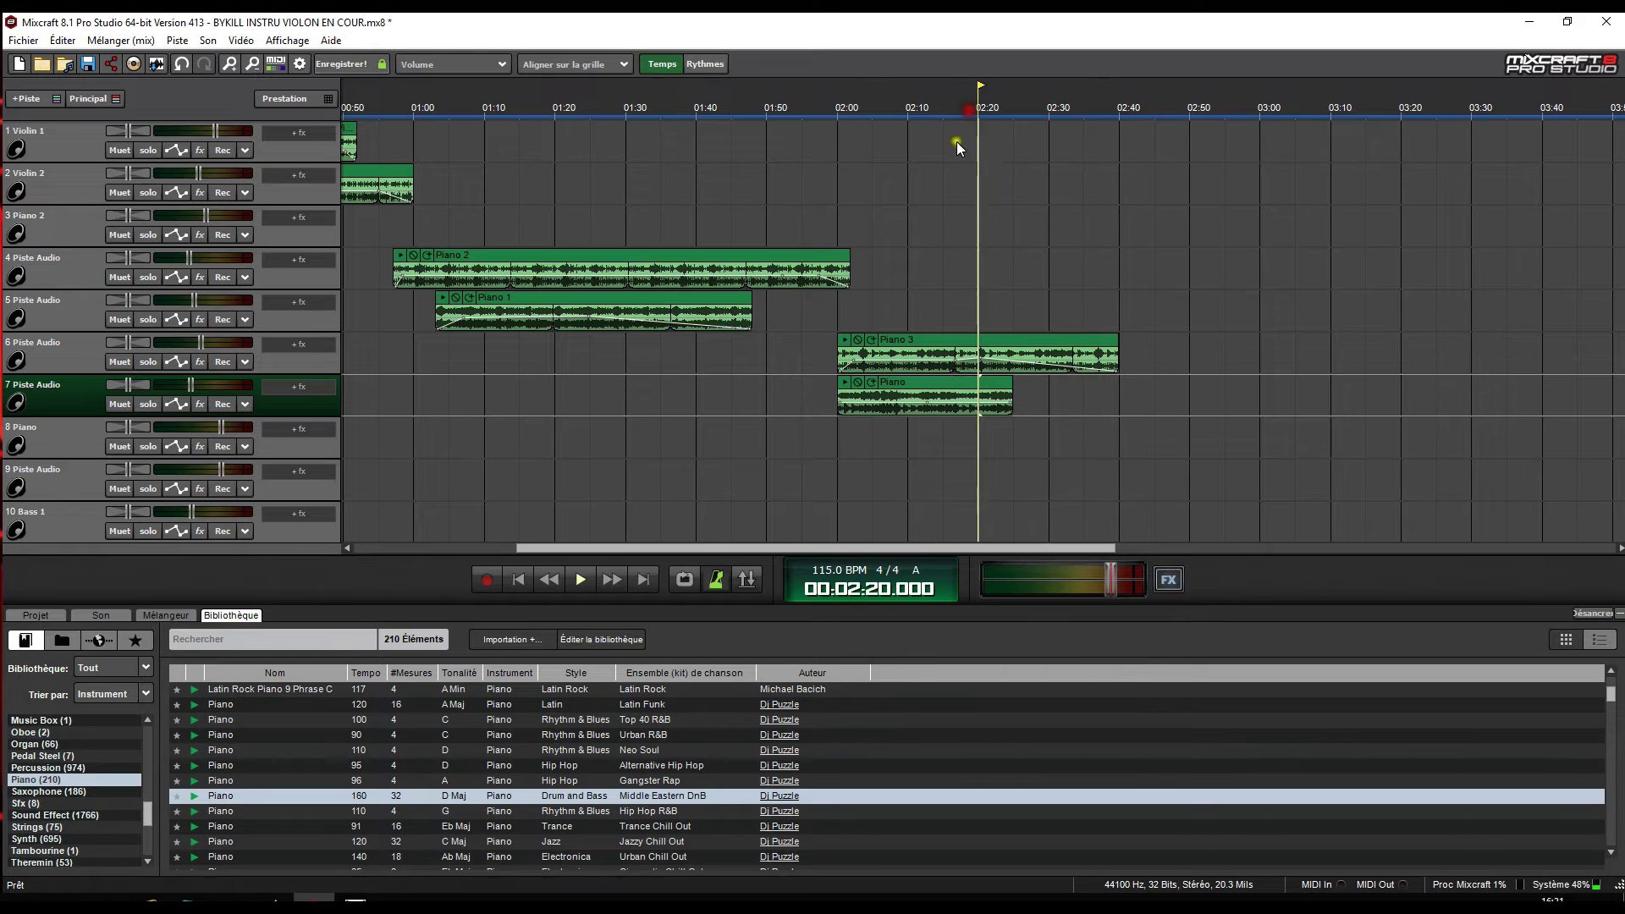
pyautogui.click(582, 581)
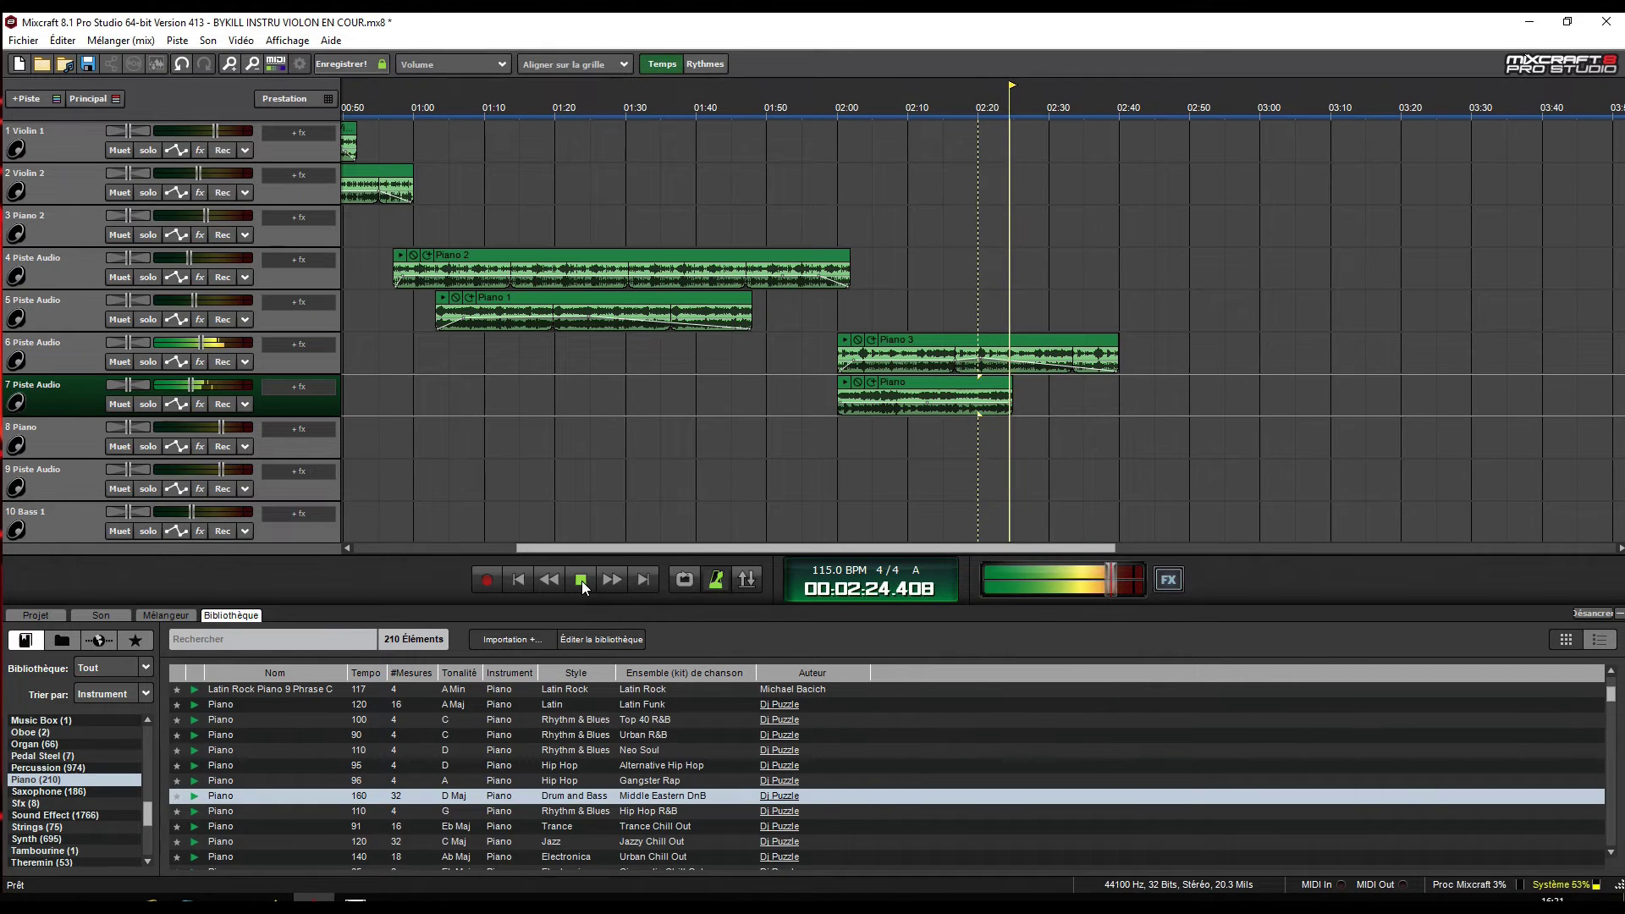
pyautogui.click(582, 581)
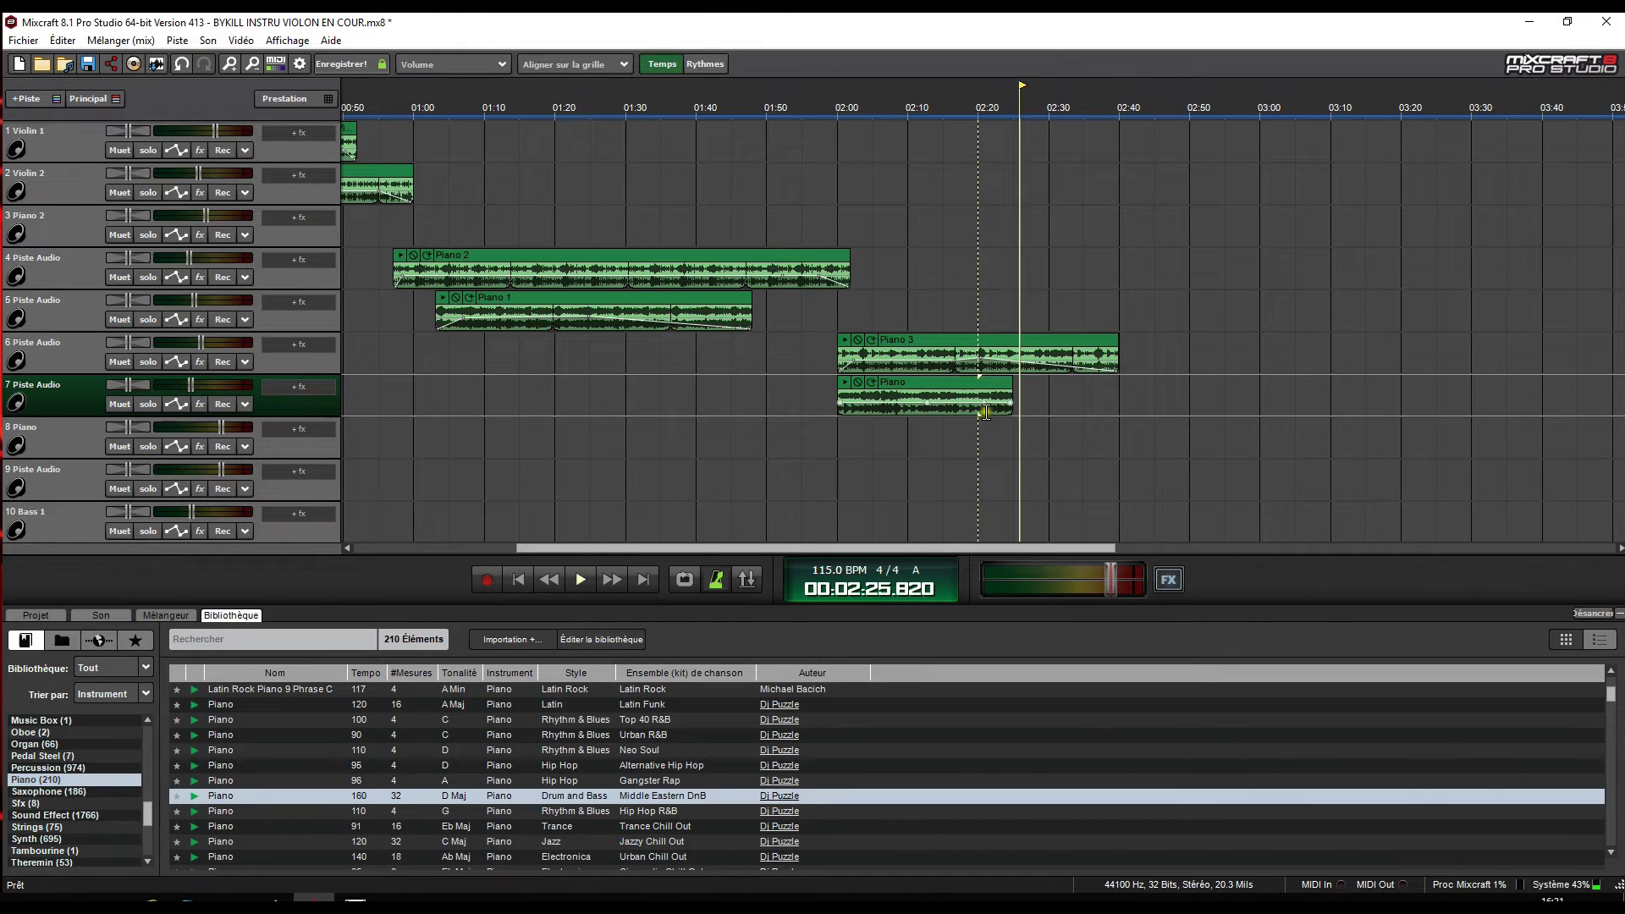
# Add a short fade-out at the end of the track 7 Piano clip and listen to it from 02:20.
pyautogui.moveTo(1011, 407)
pyautogui.mouseDown()
pyautogui.moveTo(1029, 431)
pyautogui.moveTo(1013, 423)
pyautogui.mouseUp()
pyautogui.click(974, 107)
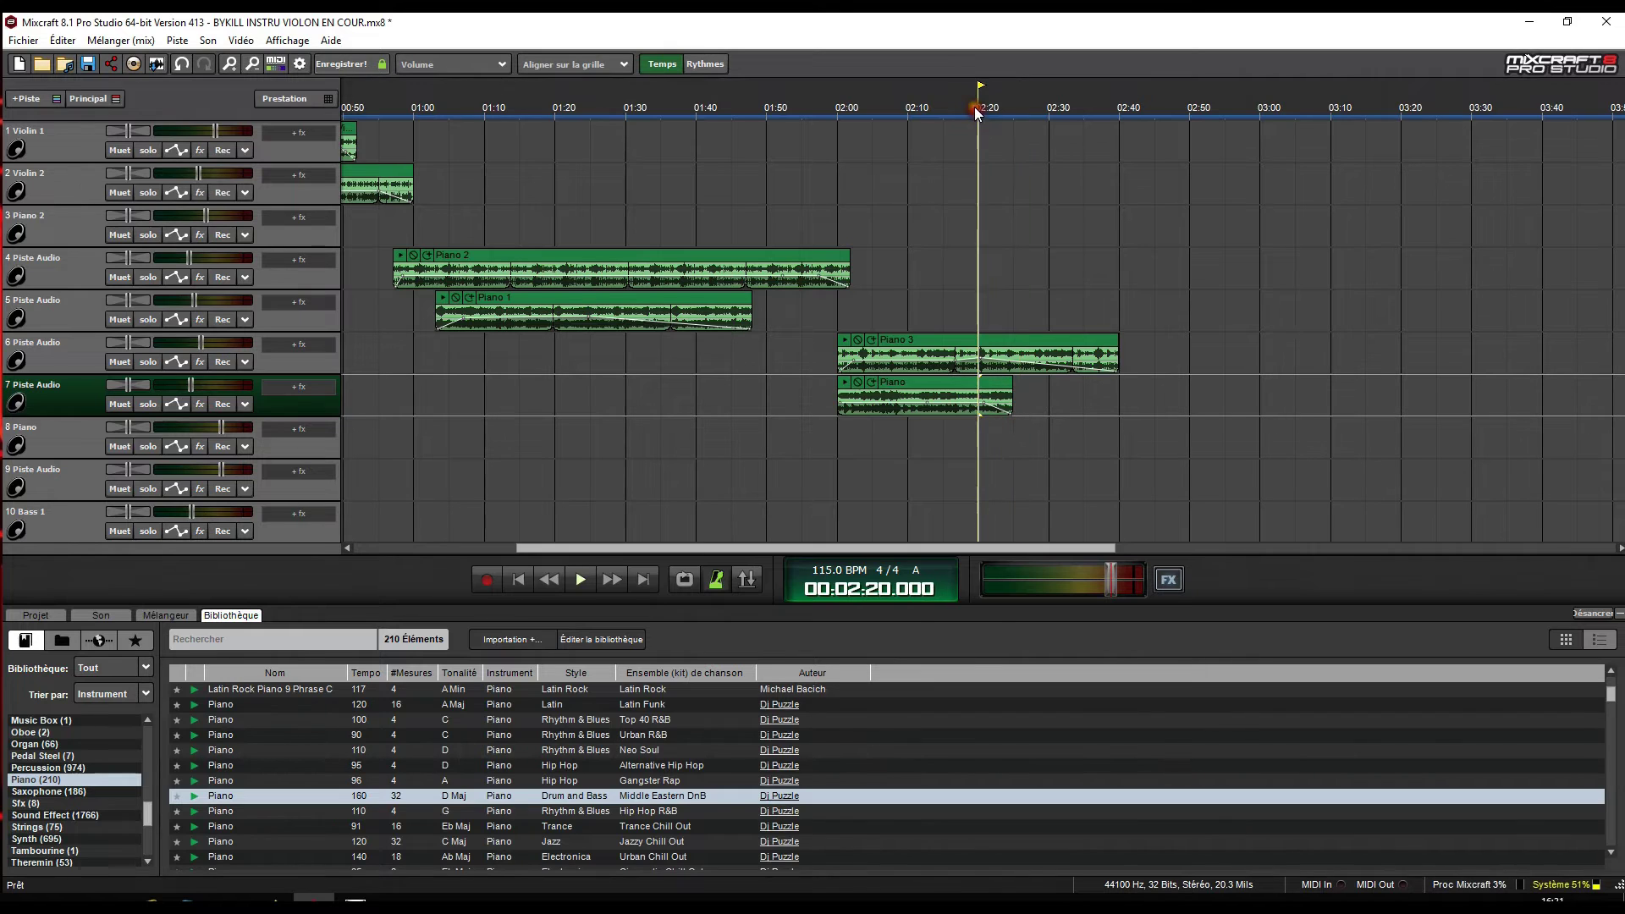
pyautogui.click(580, 580)
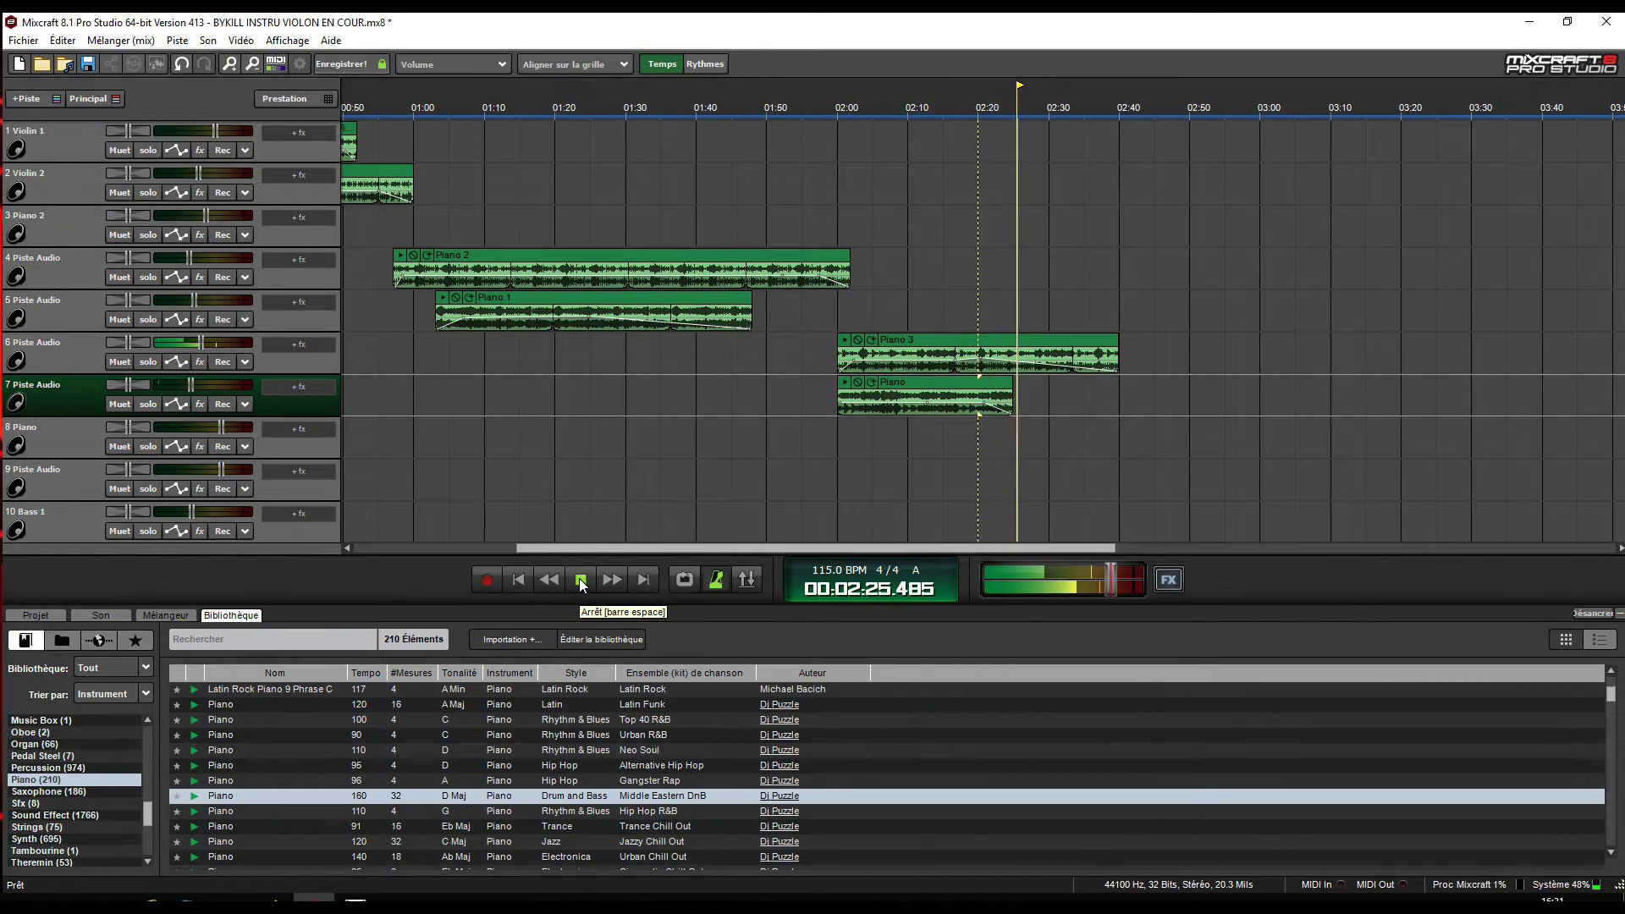
pyautogui.click(581, 580)
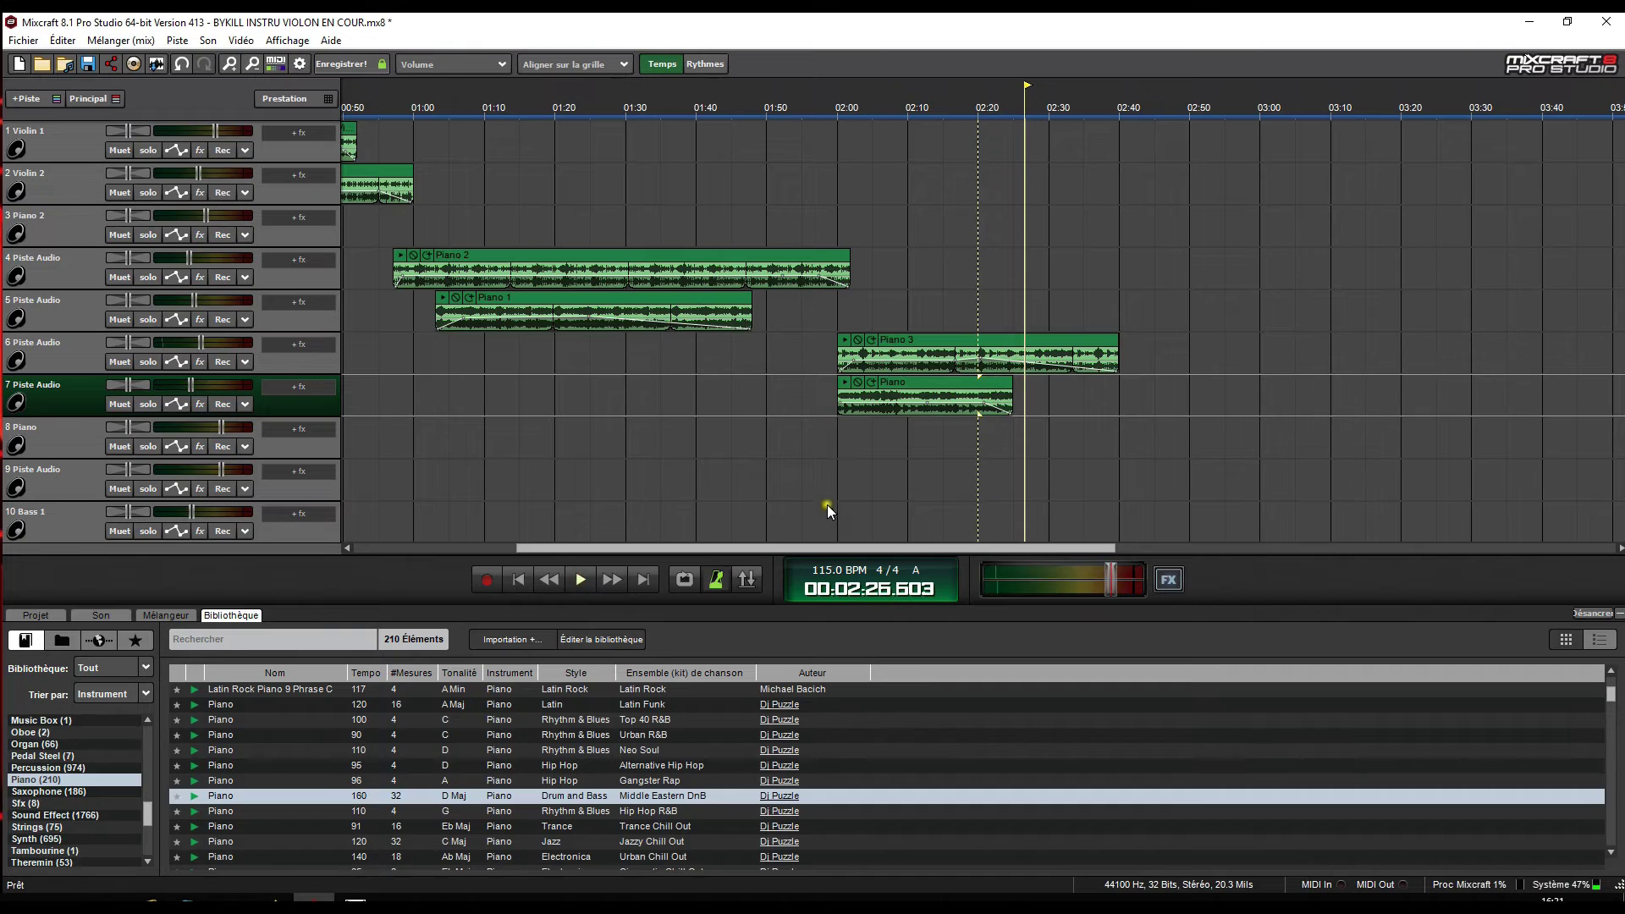
# Raise track 7's volume slightly and check the balance with Piano 3 by playing from 02:10.
pyautogui.moveTo(212, 400)
pyautogui.moveTo(188, 385); pyautogui.dragTo(193, 385)
pyautogui.click(897, 104)
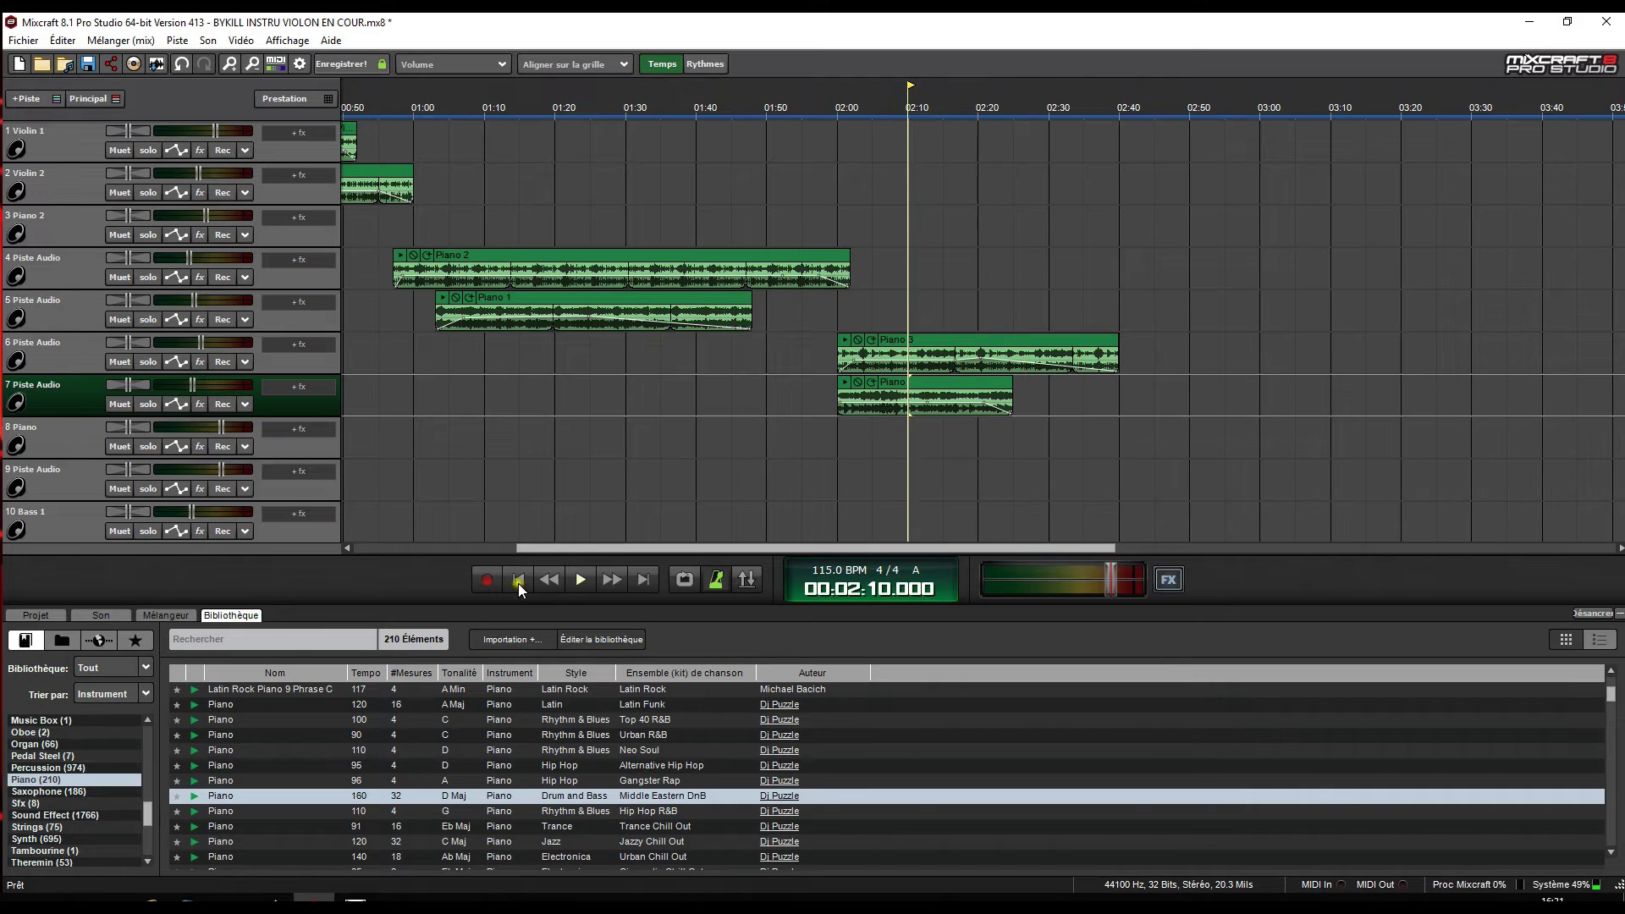
pyautogui.click(577, 581)
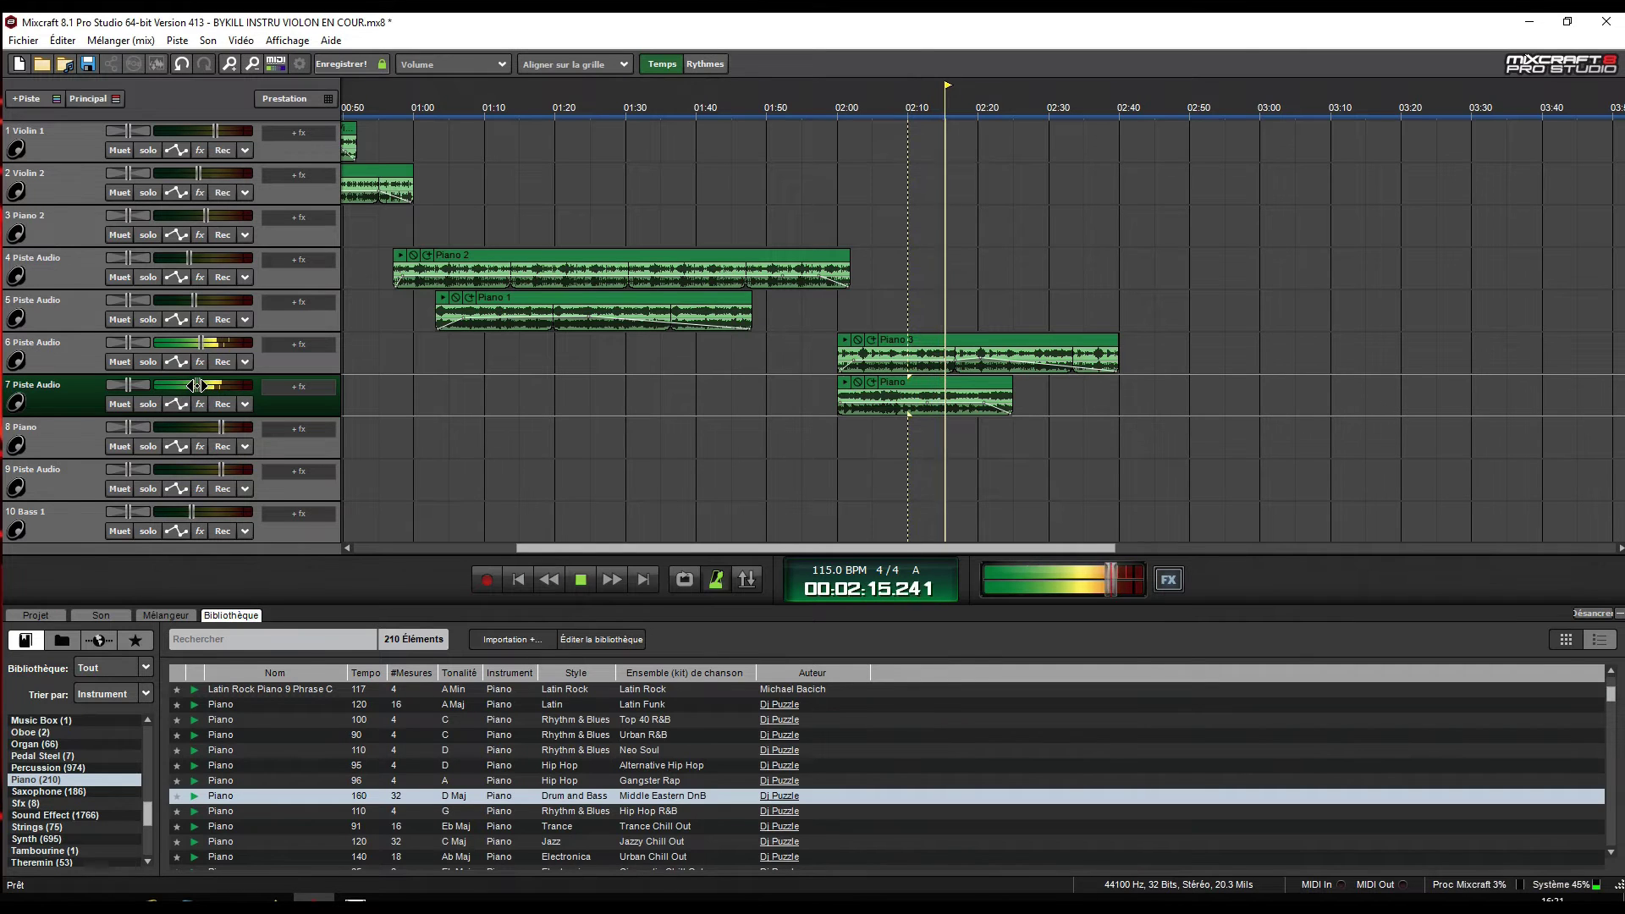
pyautogui.moveTo(198, 386)
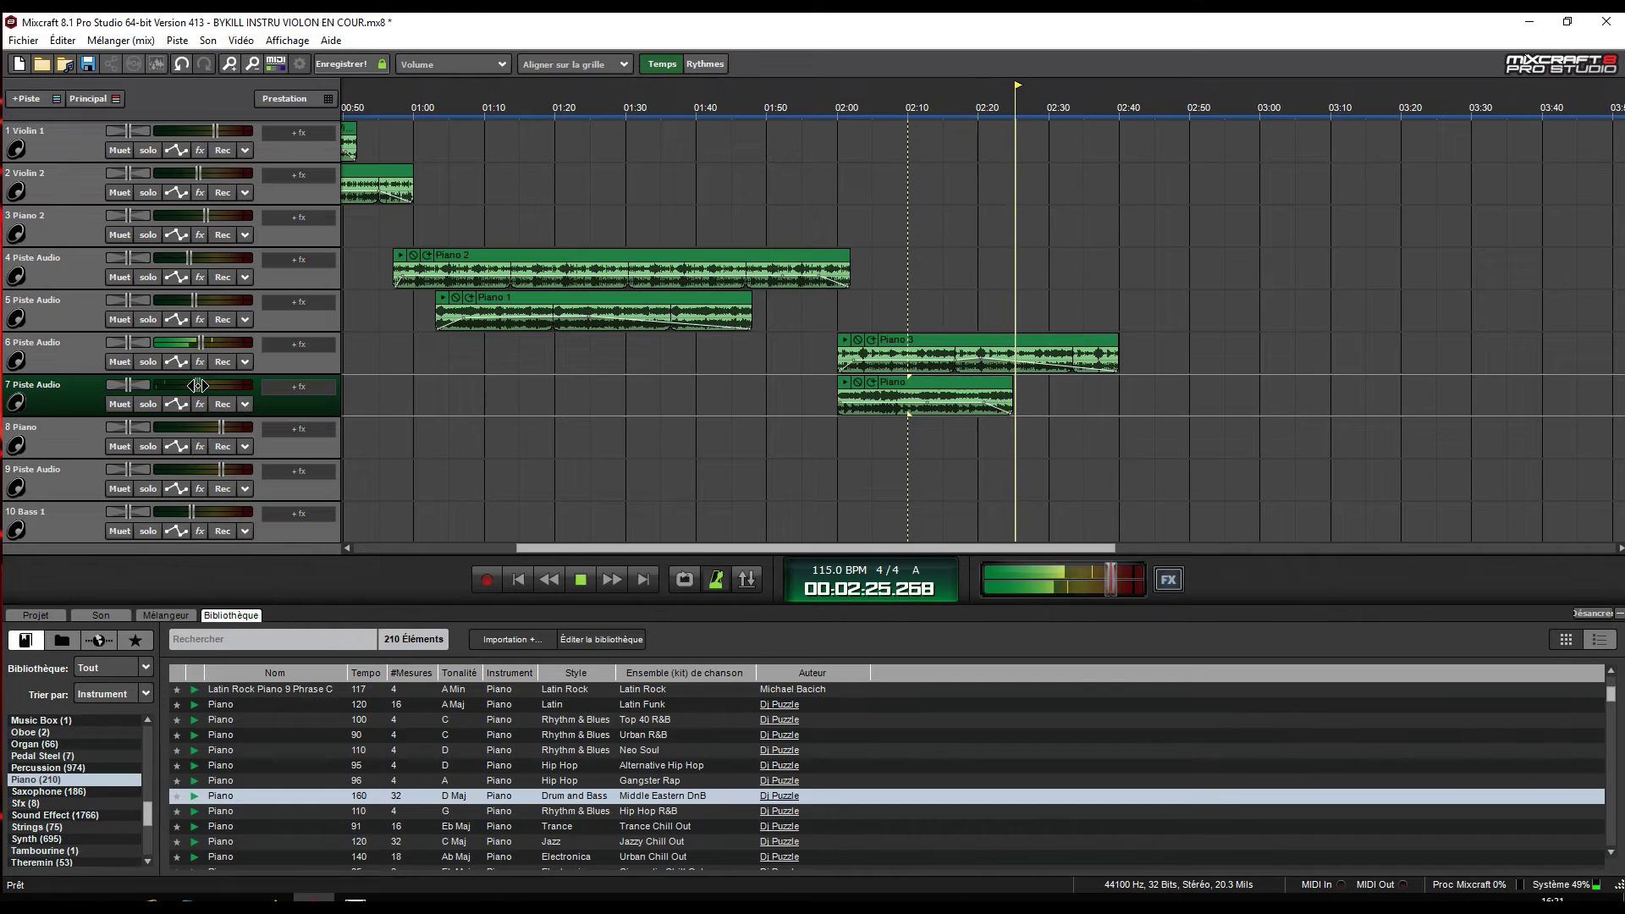
pyautogui.click(580, 579)
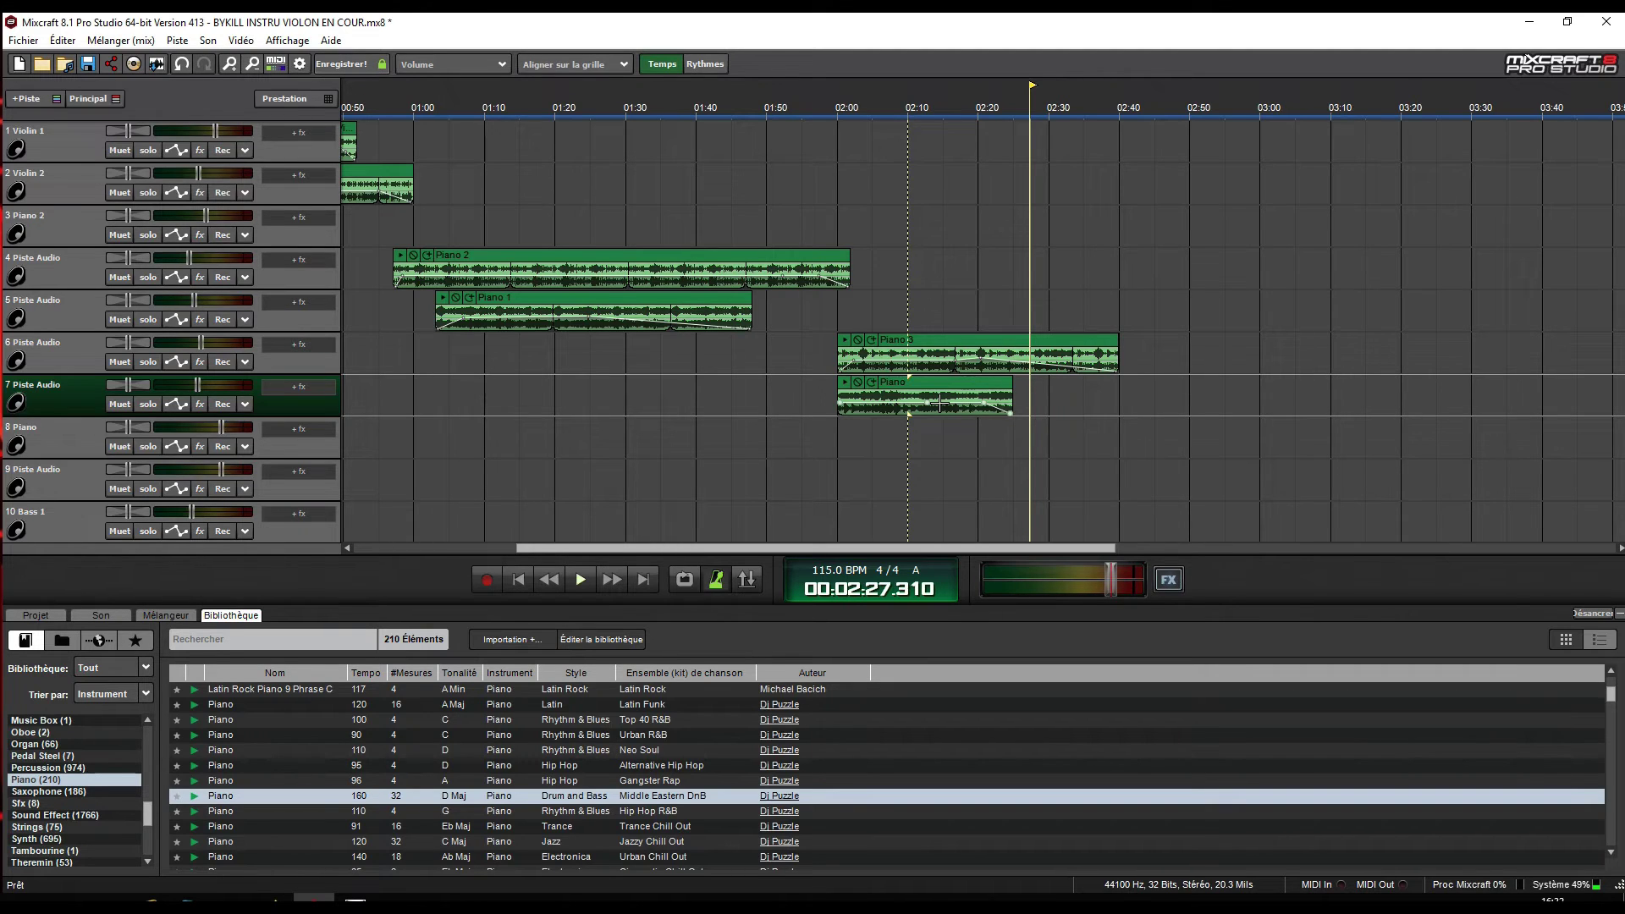
# Delete the Piano clip from track 7 and browse the library's other piano loops and instrument categories.
pyautogui.rightClick(952, 402)
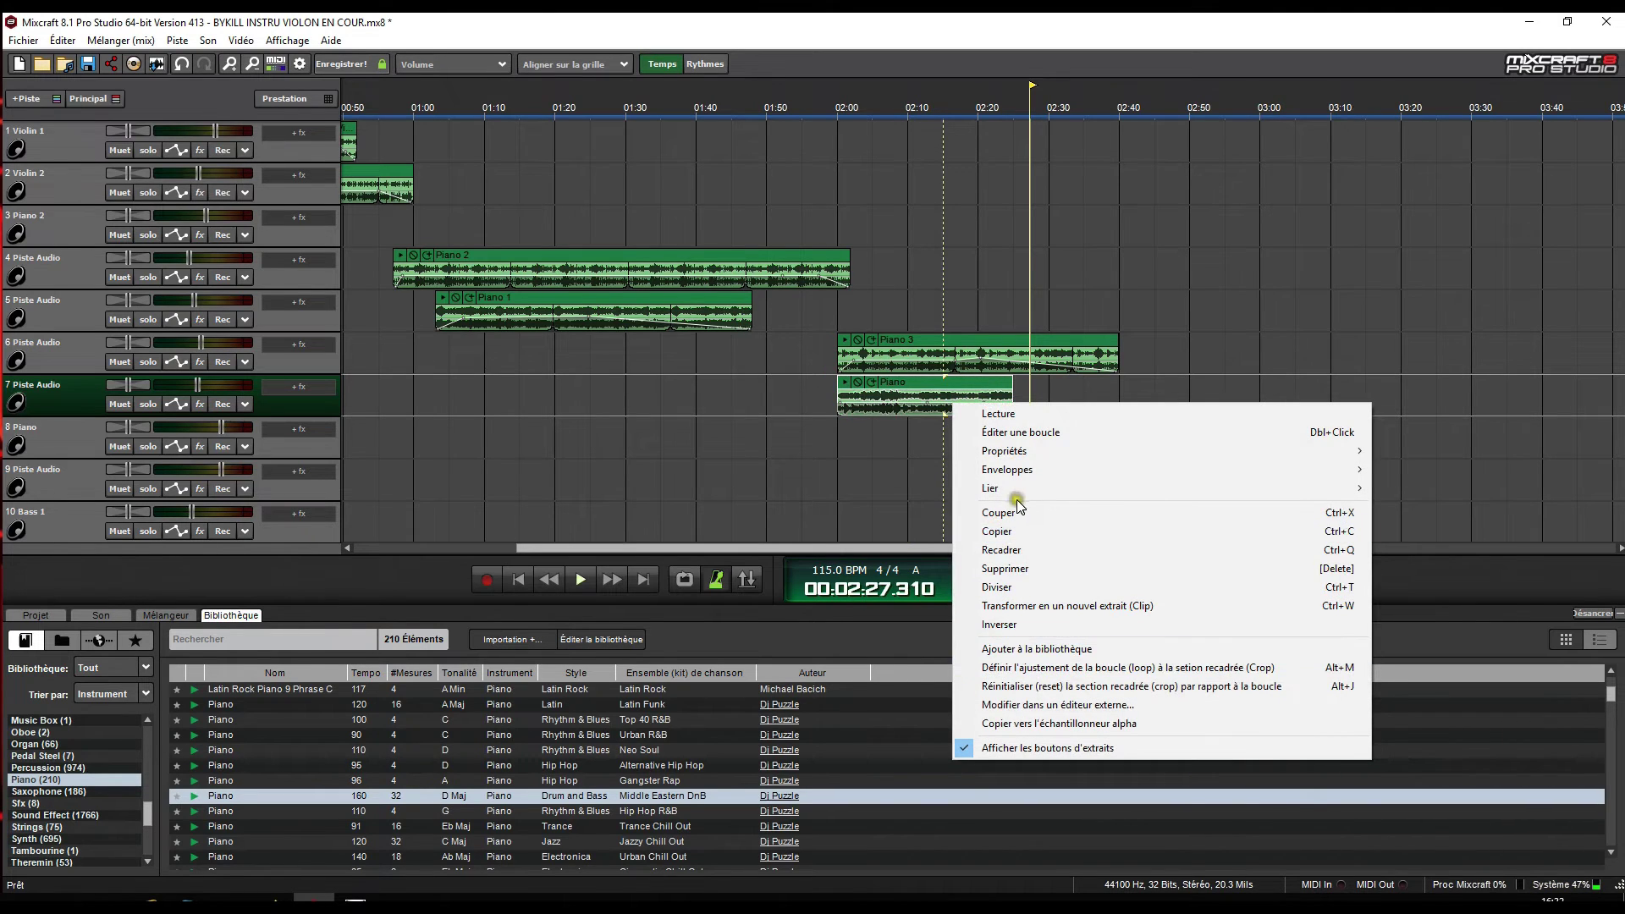
pyautogui.click(997, 570)
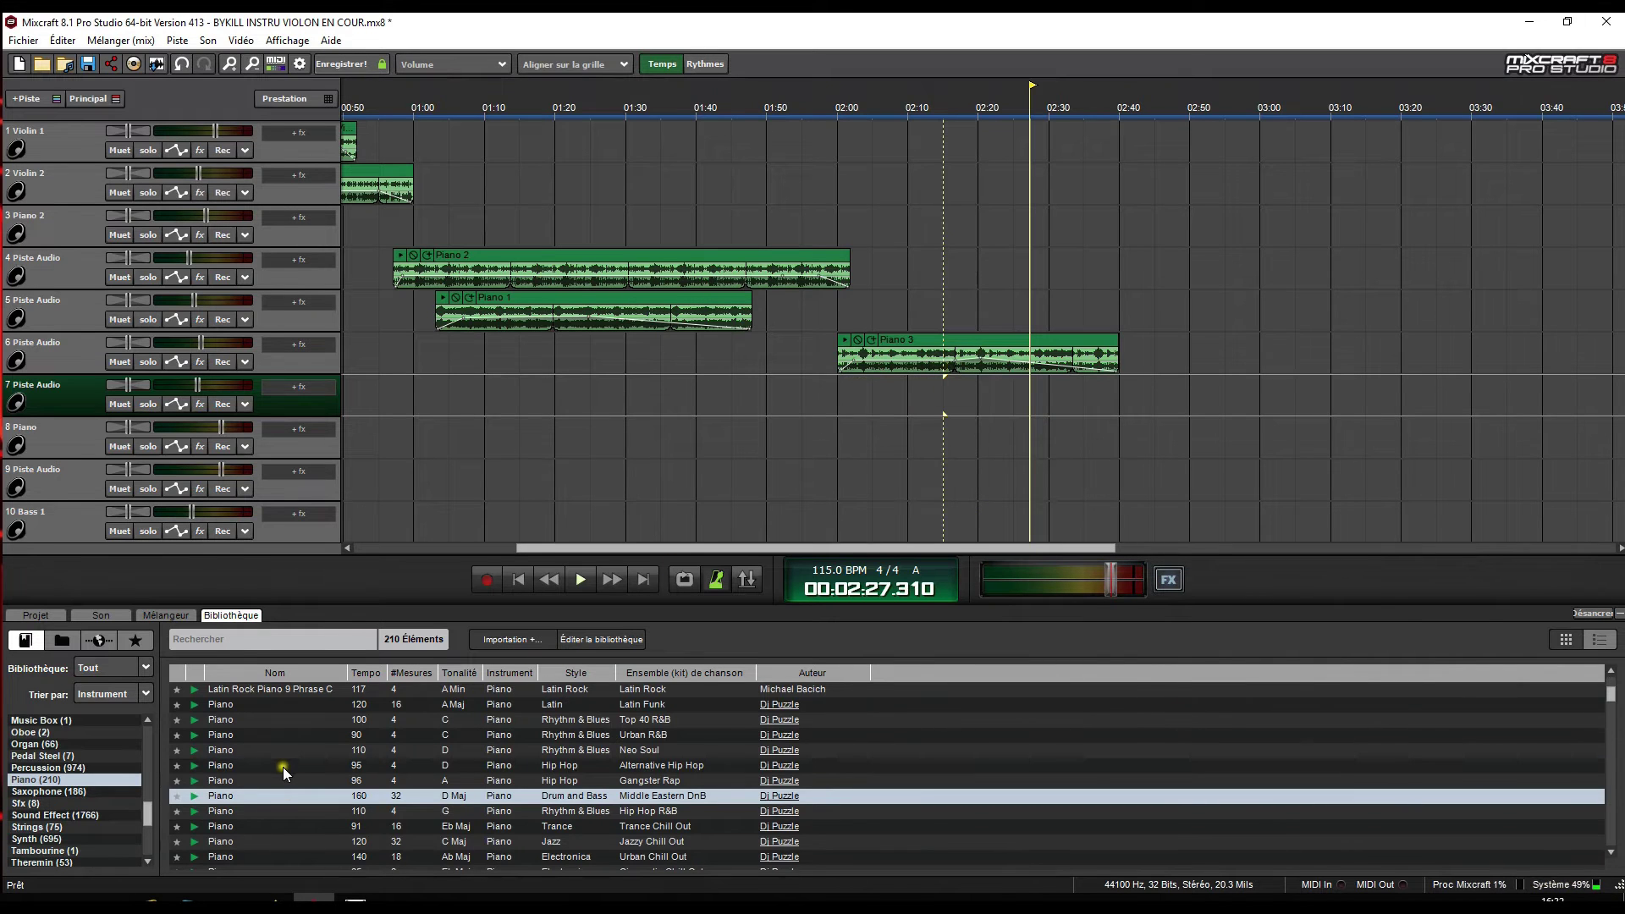
pyautogui.scroll(-2, 283, 767)
pyautogui.scroll(-10, 280, 758)
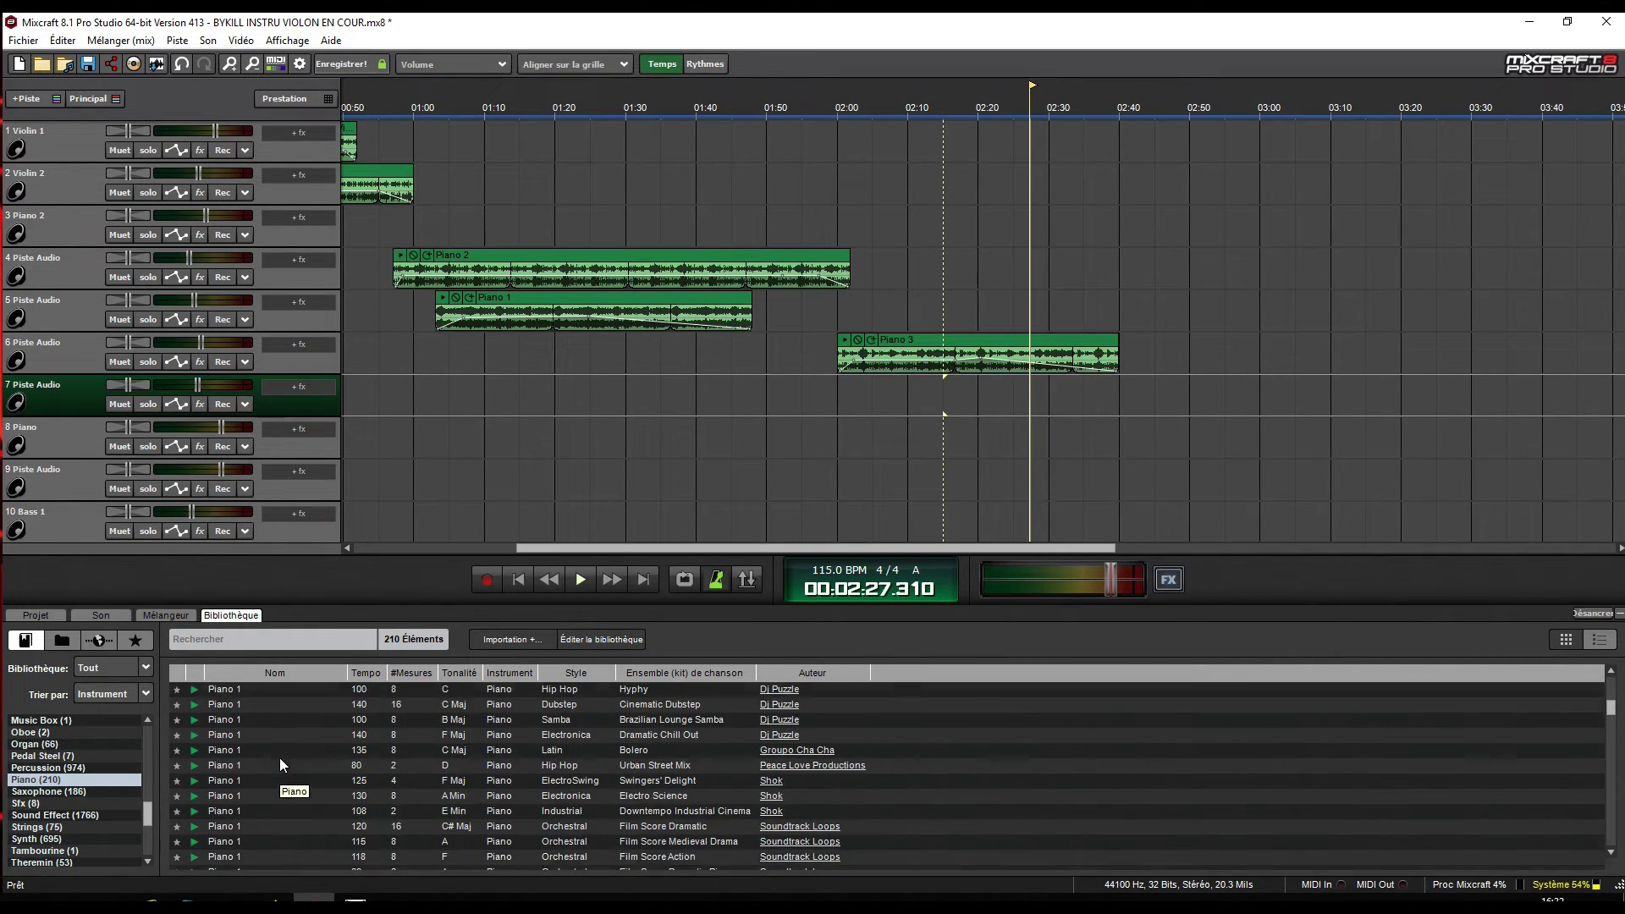
pyautogui.scroll(-6, 279, 766)
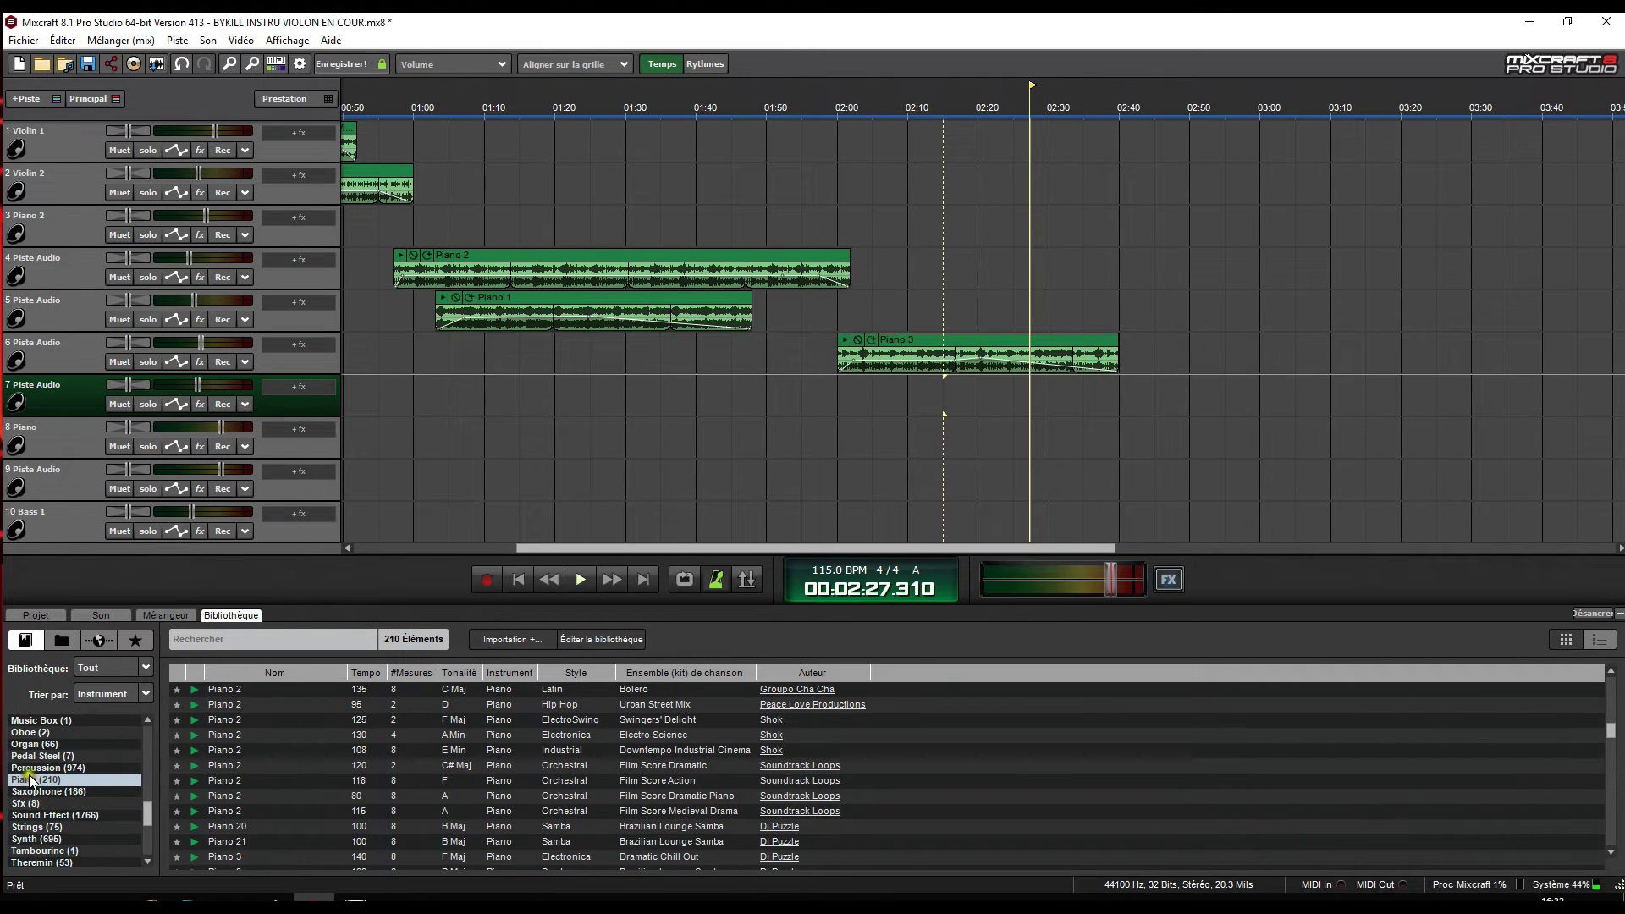
pyautogui.scroll(-5, 31, 766)
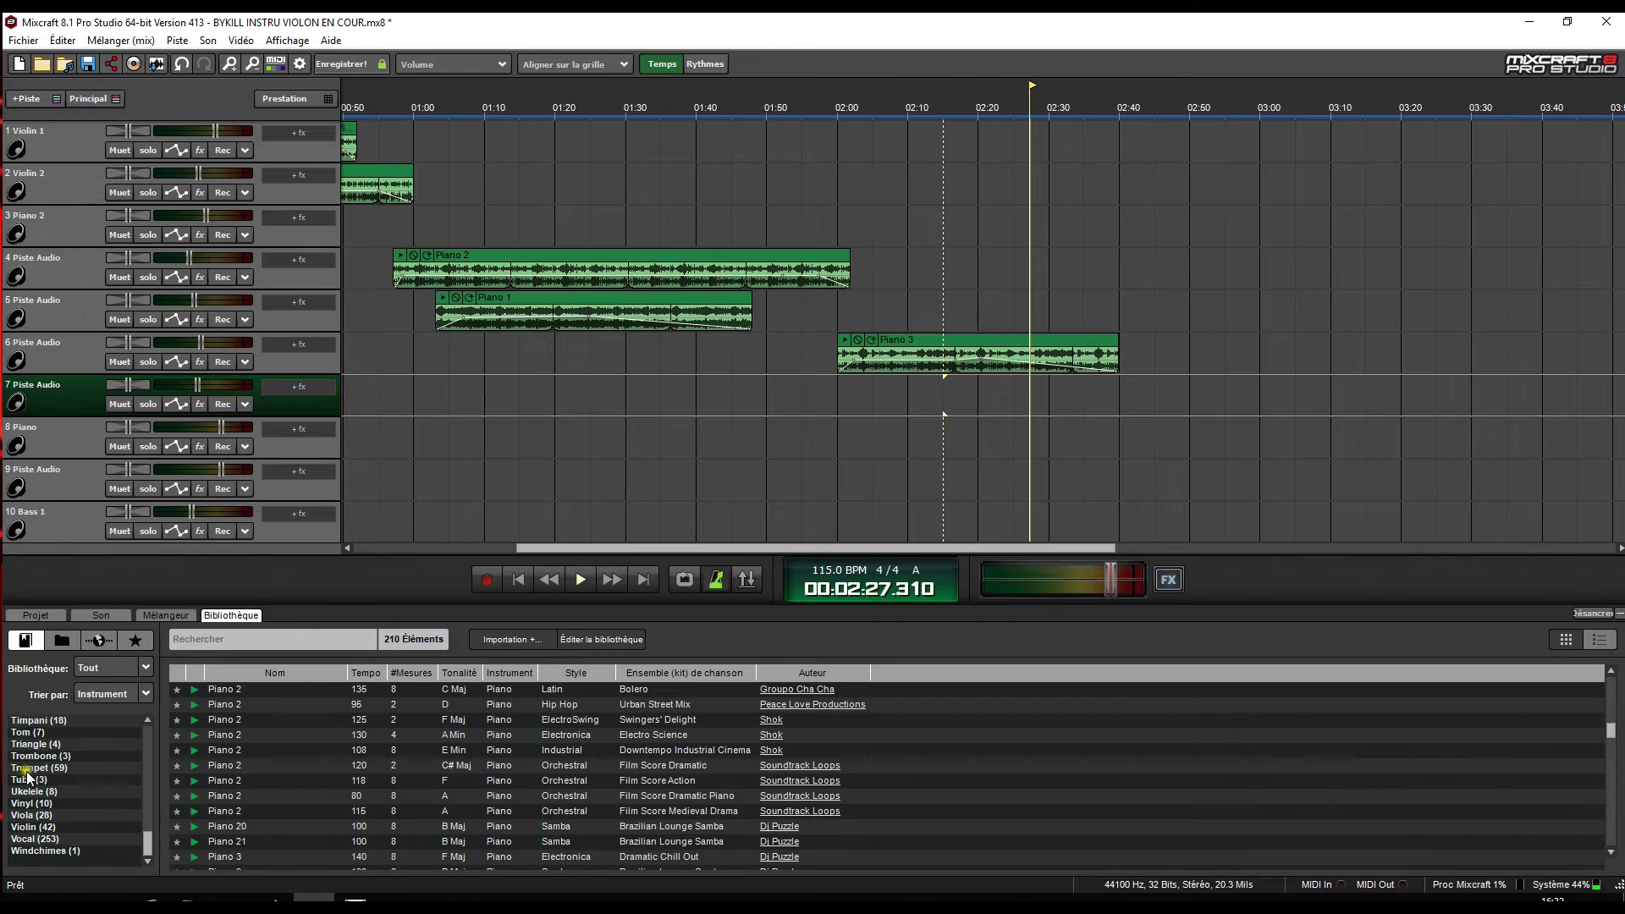
pyautogui.scroll(6, 65, 825)
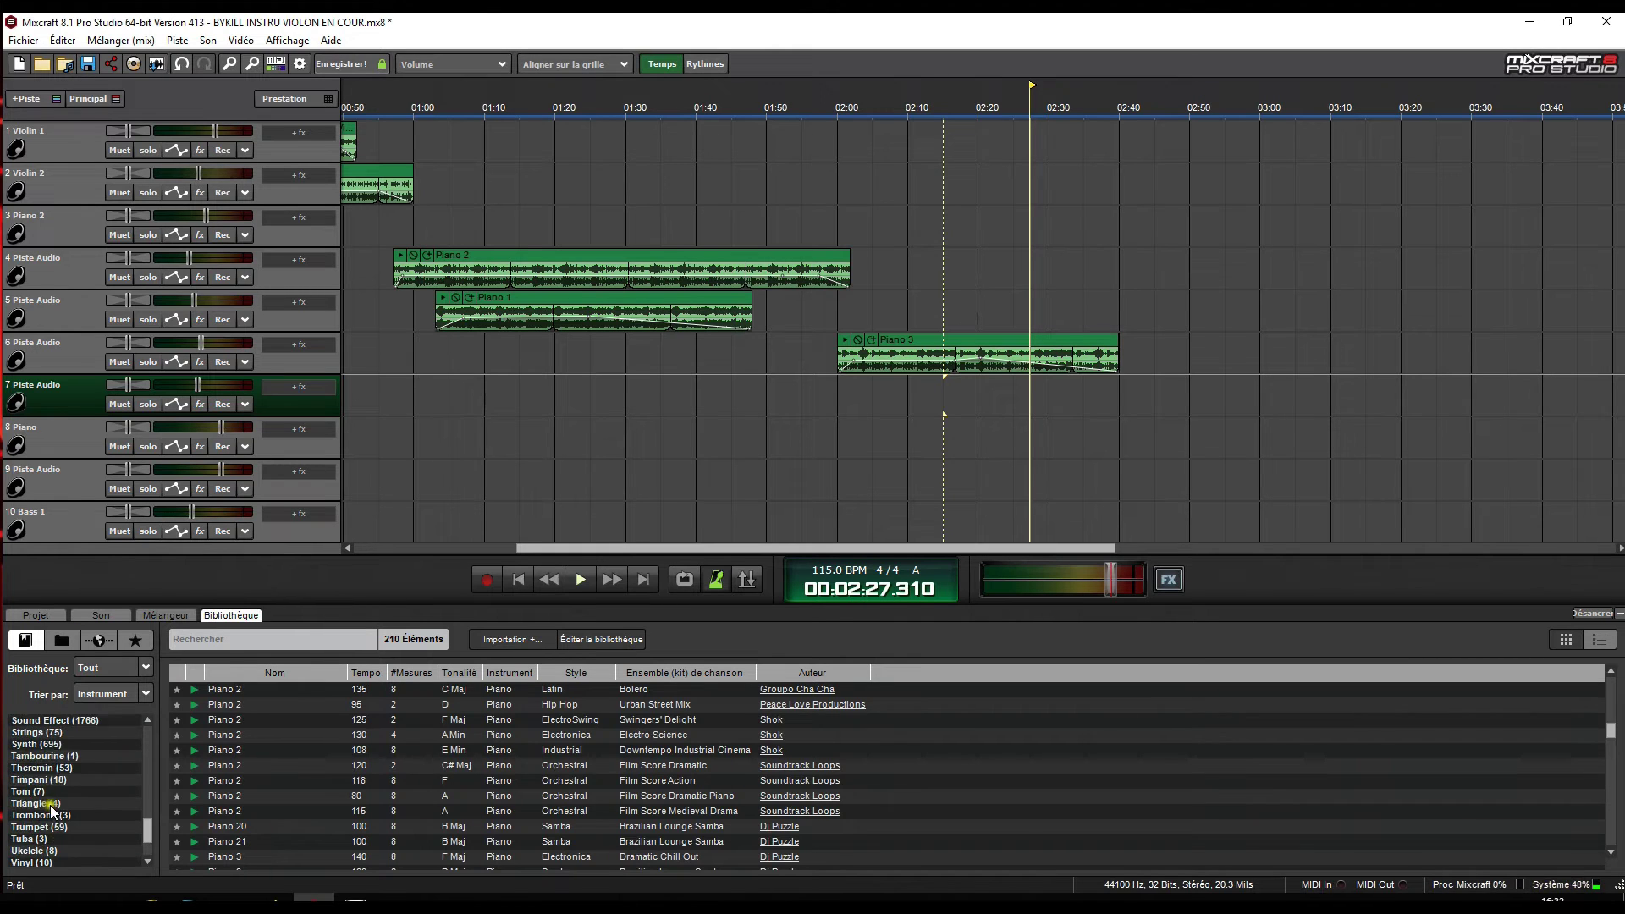
# Sort the library by date and return the sorting to instrument.
pyautogui.click(108, 699)
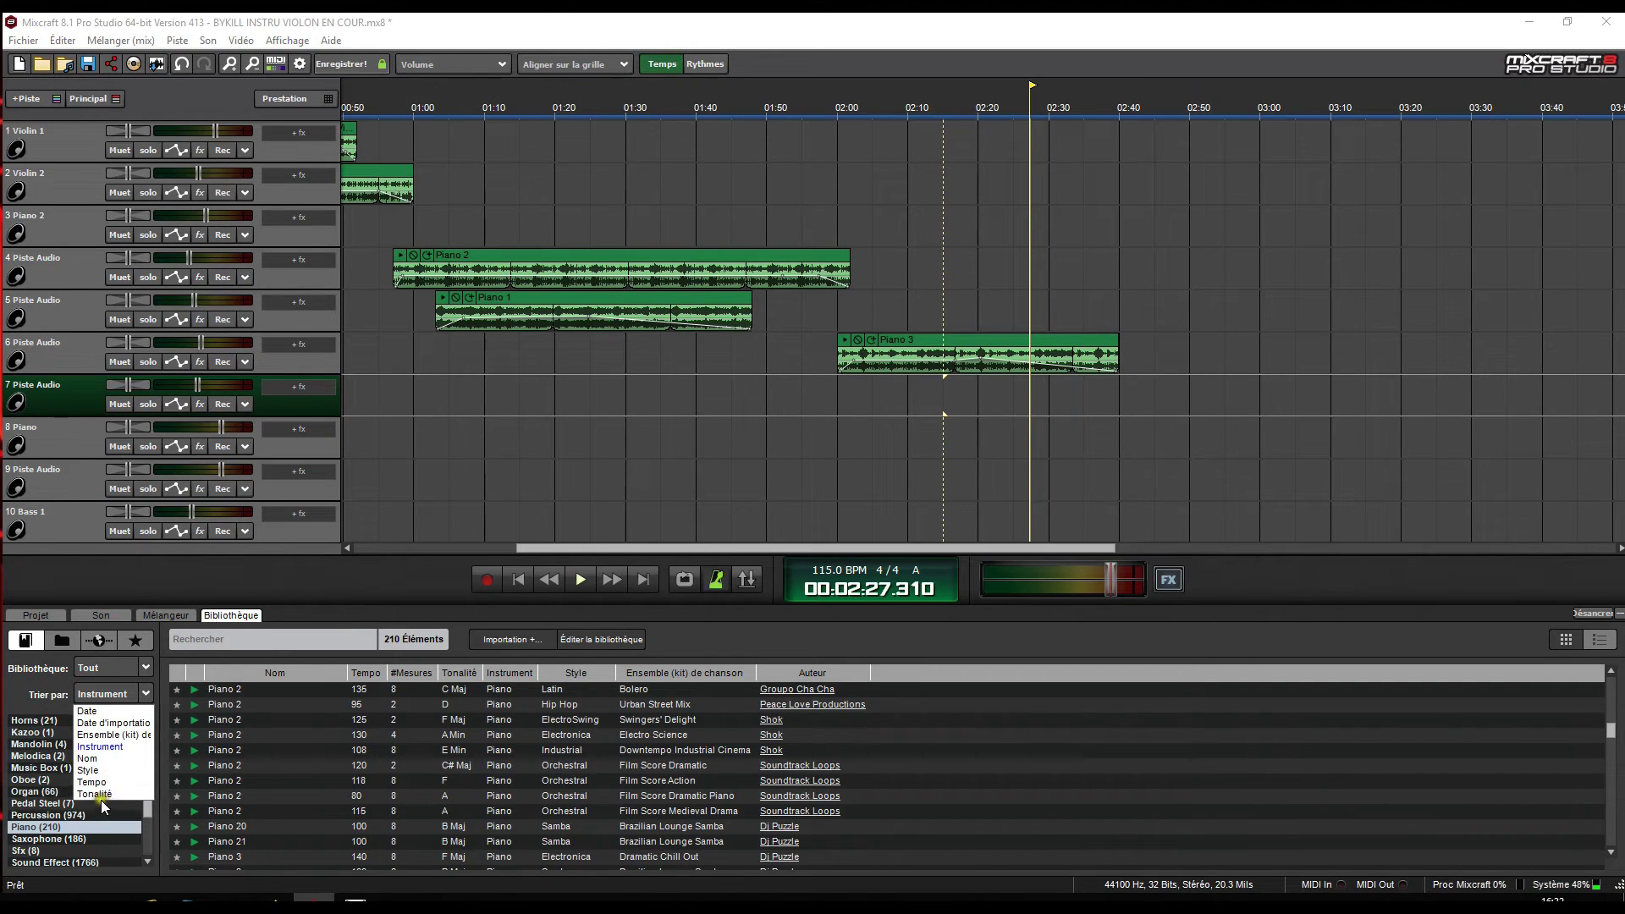
pyautogui.click(94, 712)
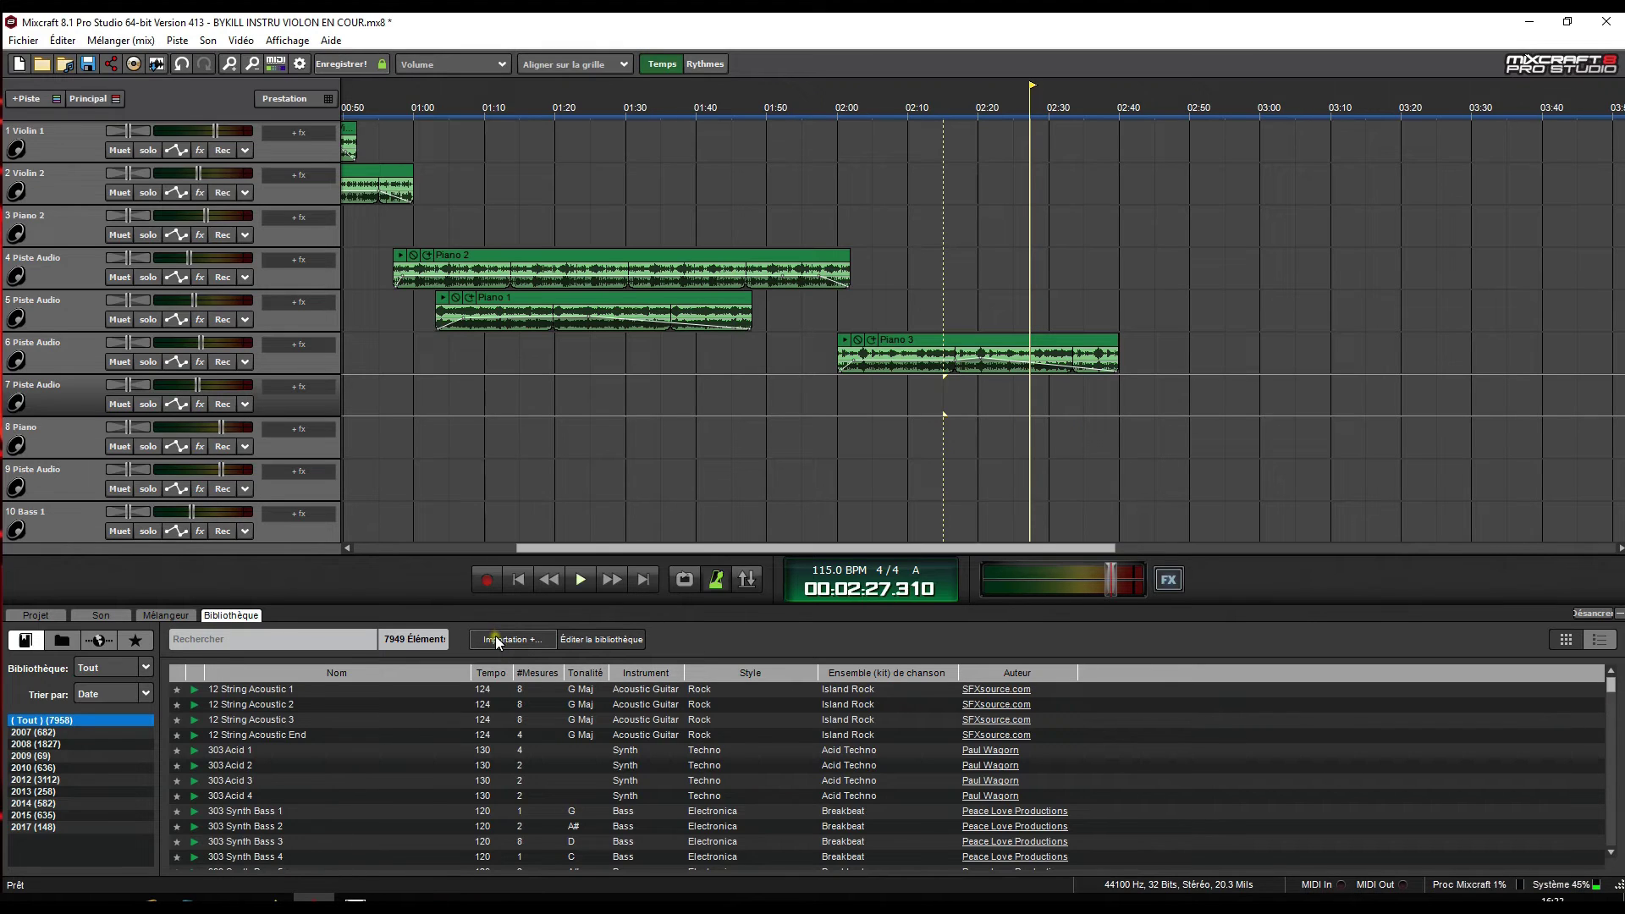
pyautogui.click(139, 694)
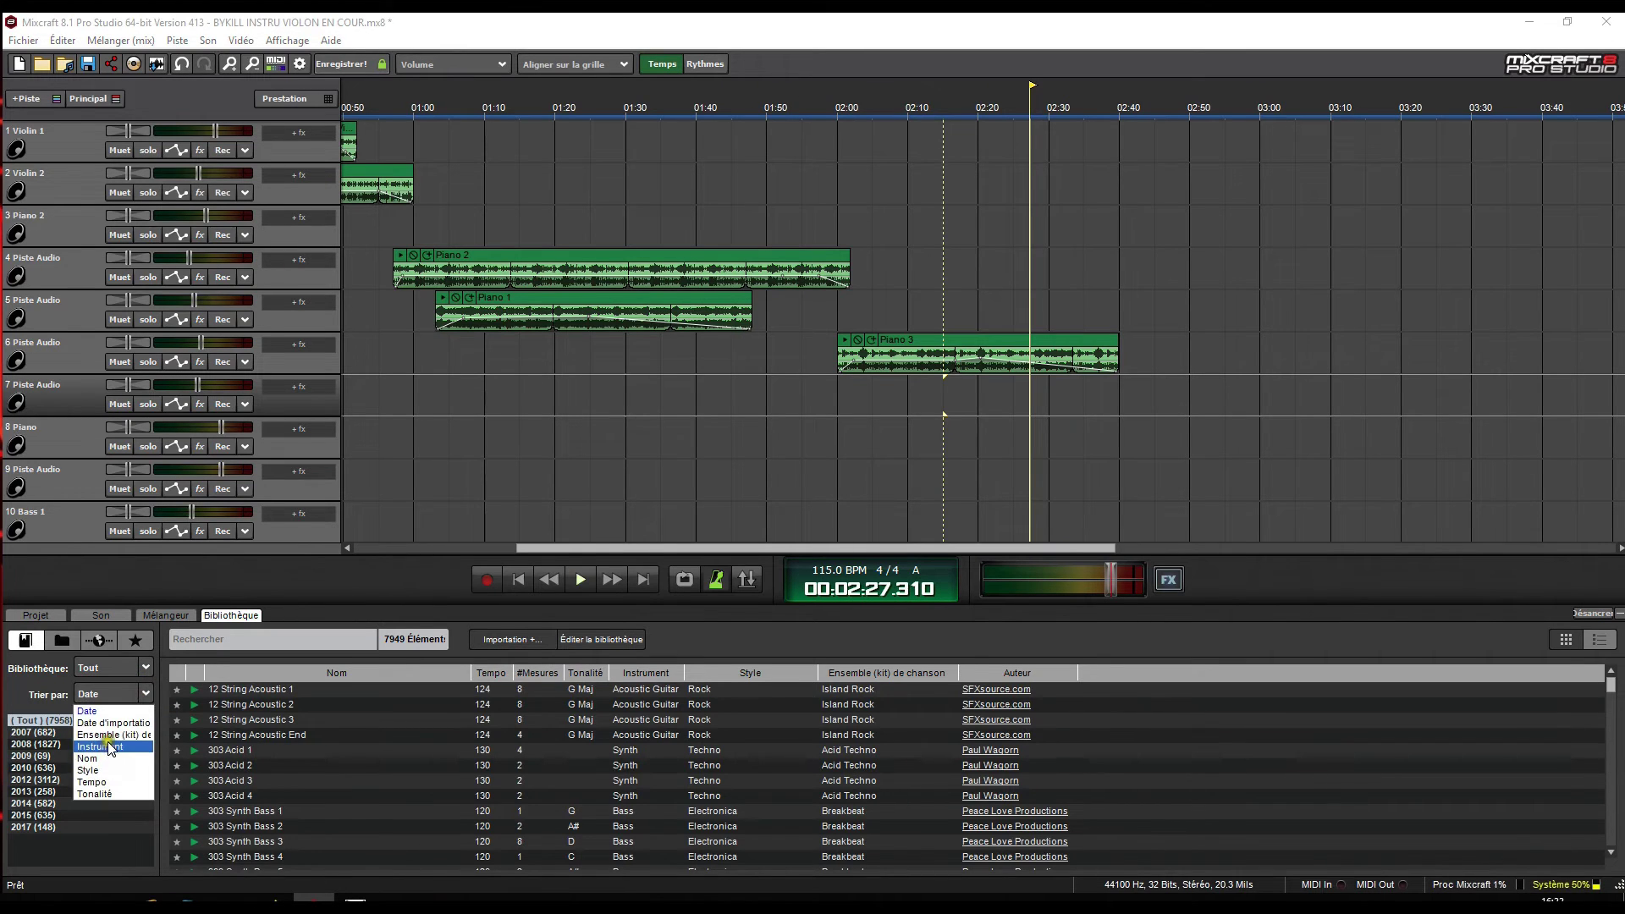
pyautogui.click(108, 740)
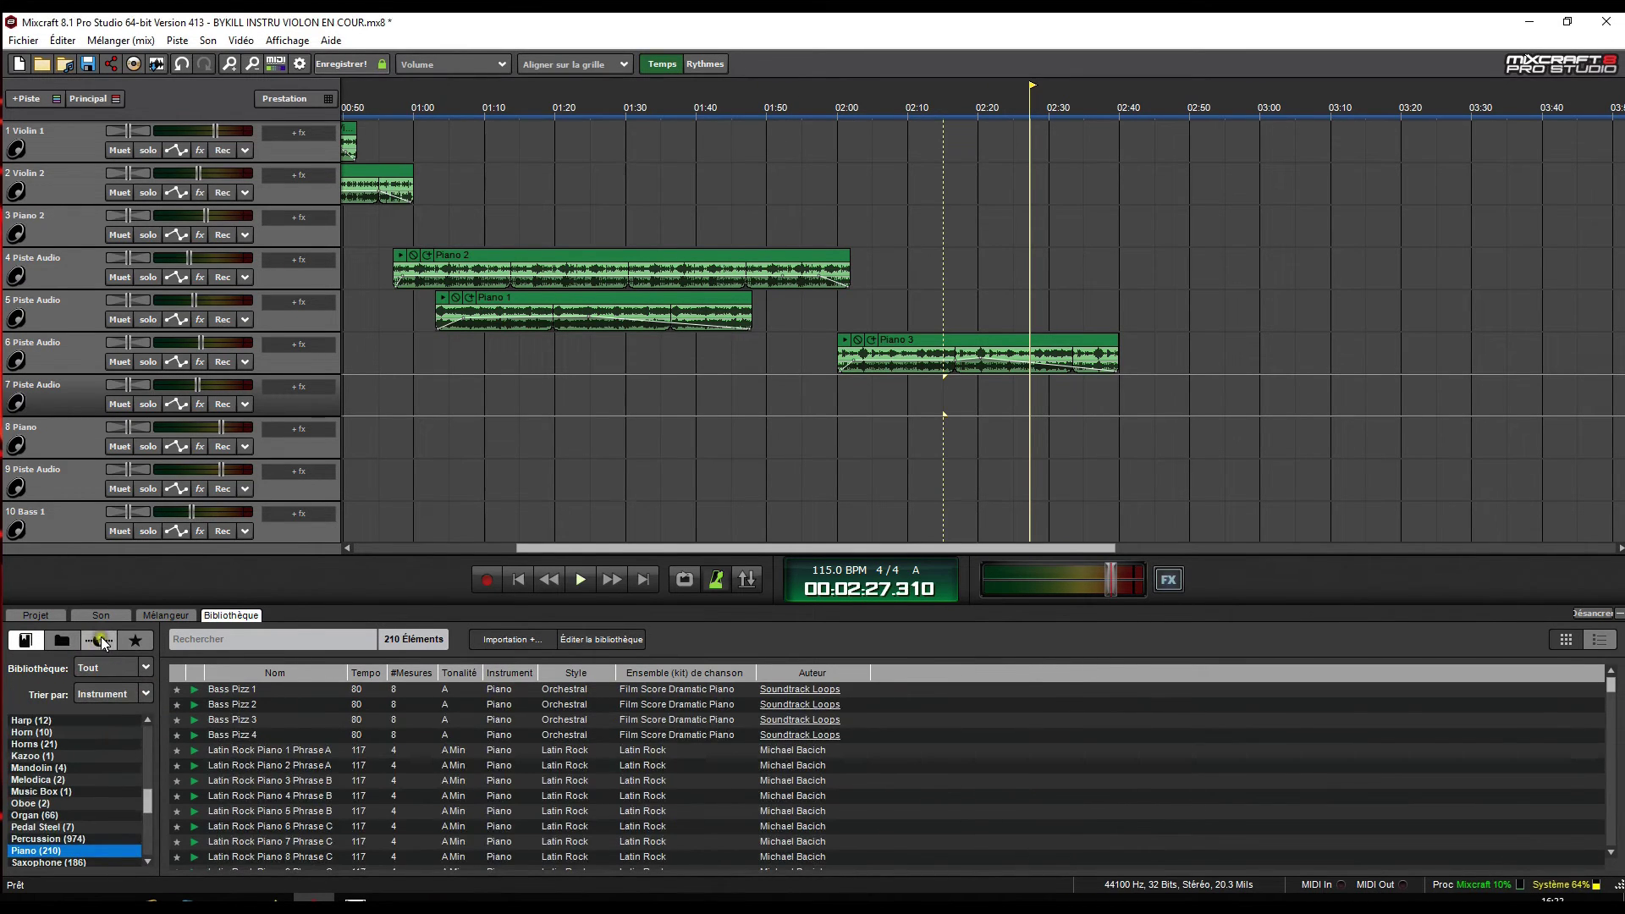
# Try to search FreeSound.org online for "violon" among public-domain sounds (Domaine publique).
pyautogui.click(96, 642)
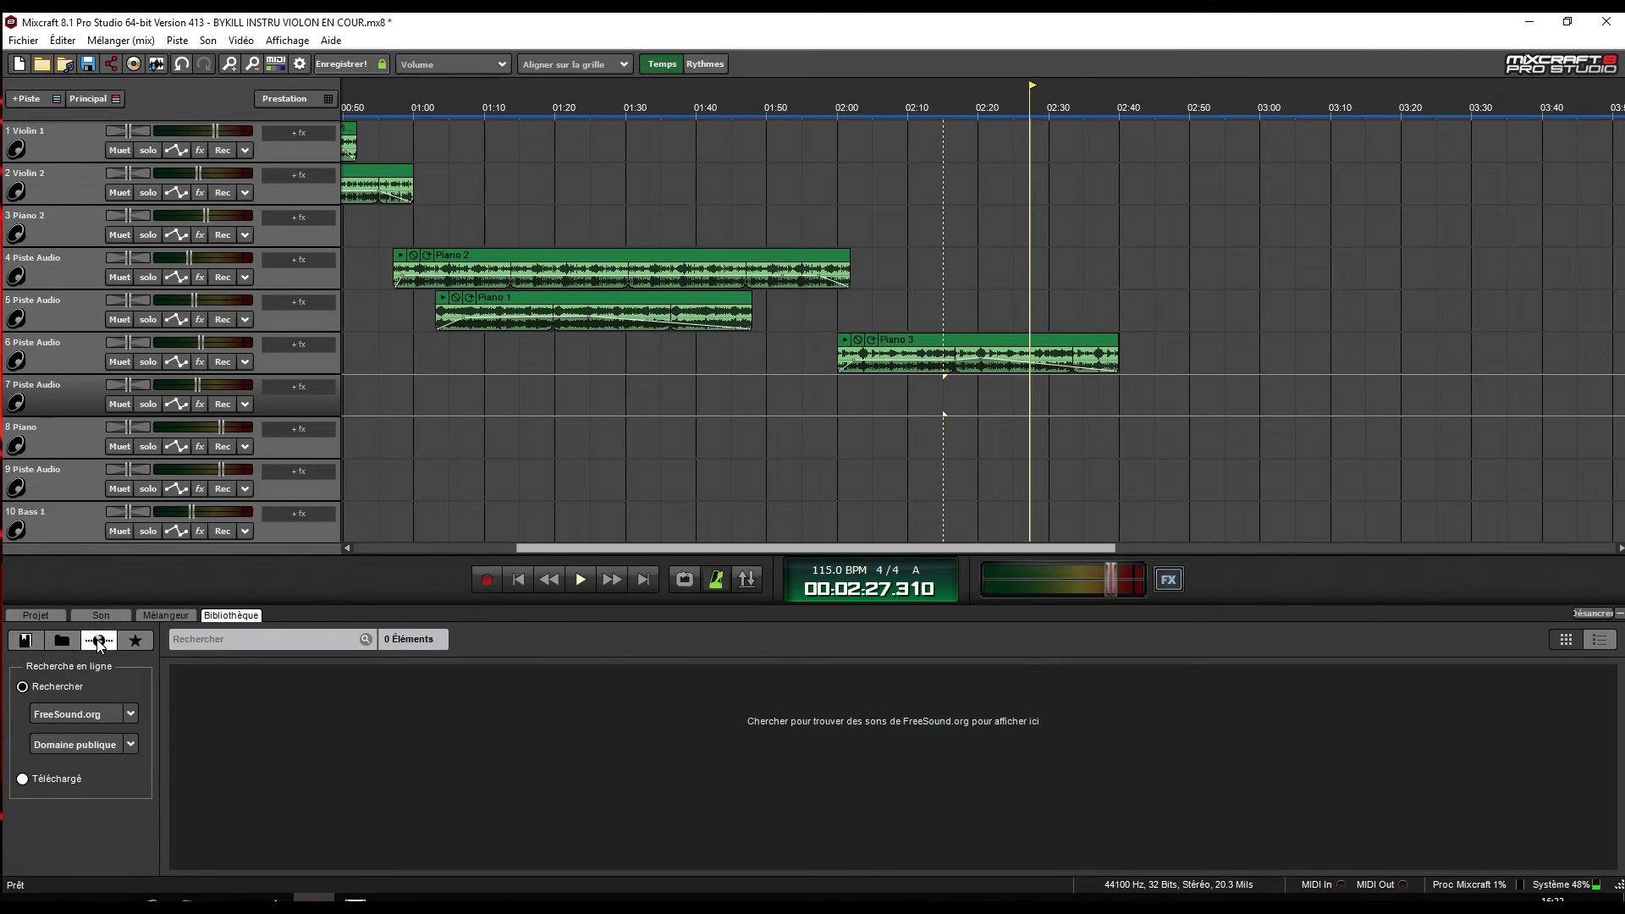
pyautogui.click(238, 644)
pyautogui.write('violon')
pyautogui.click(82, 687)
pyautogui.click(103, 714)
pyautogui.click(47, 746)
pyautogui.click(366, 640)
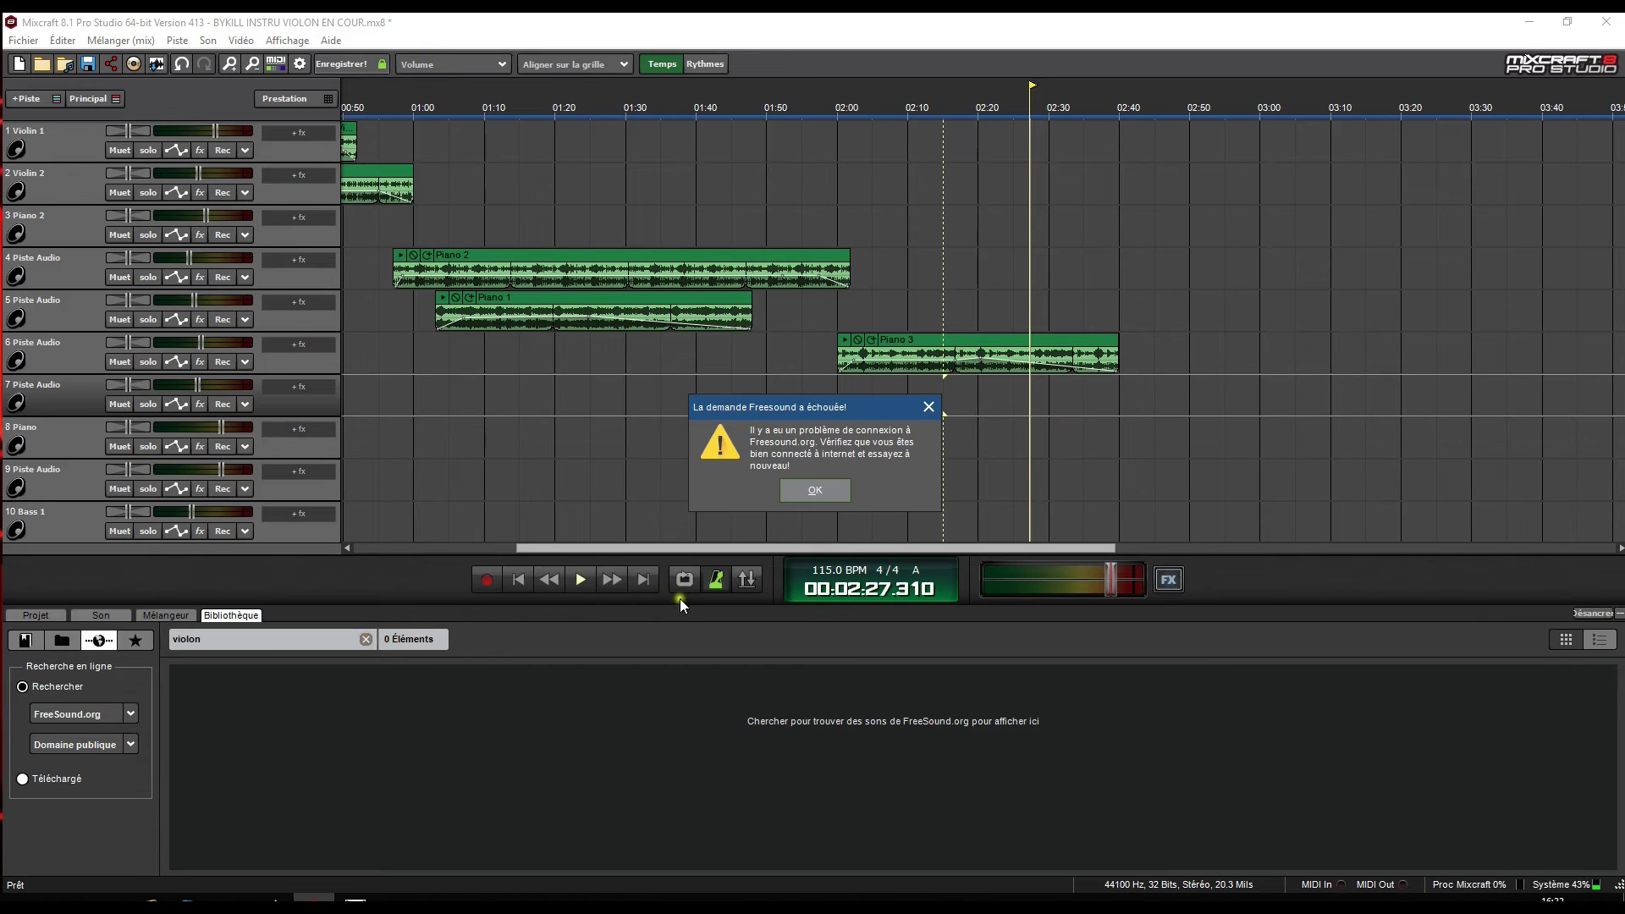
pyautogui.click(814, 489)
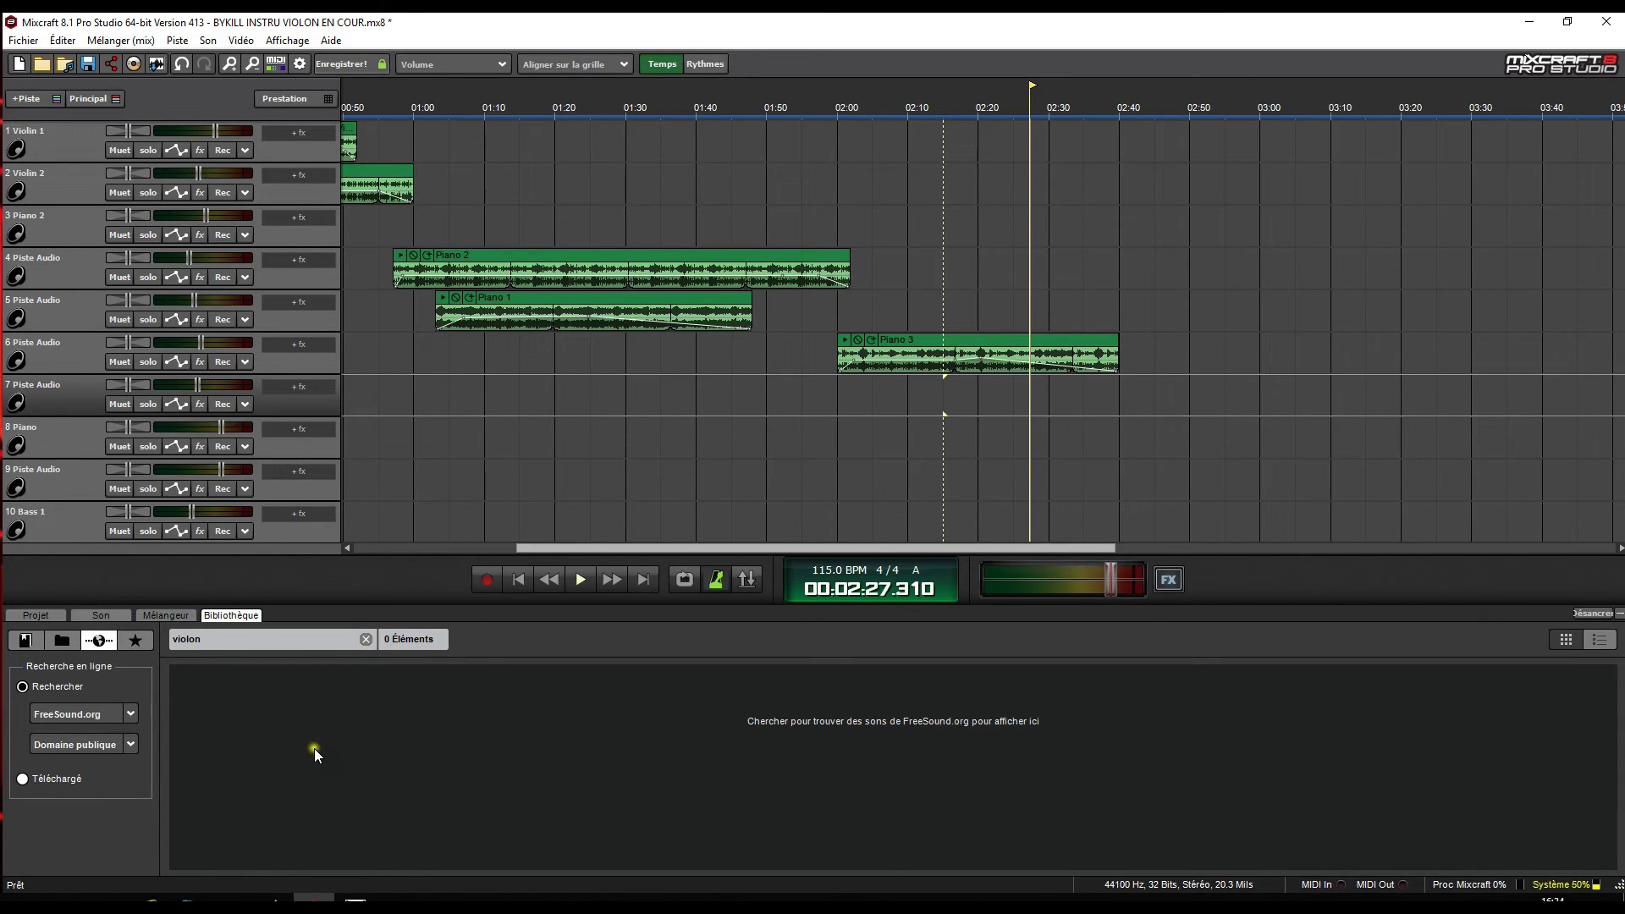
# Set the licence filter to all licence types (Tous types de license) and search FreeSound.org again for "violon".
pyautogui.click(99, 742)
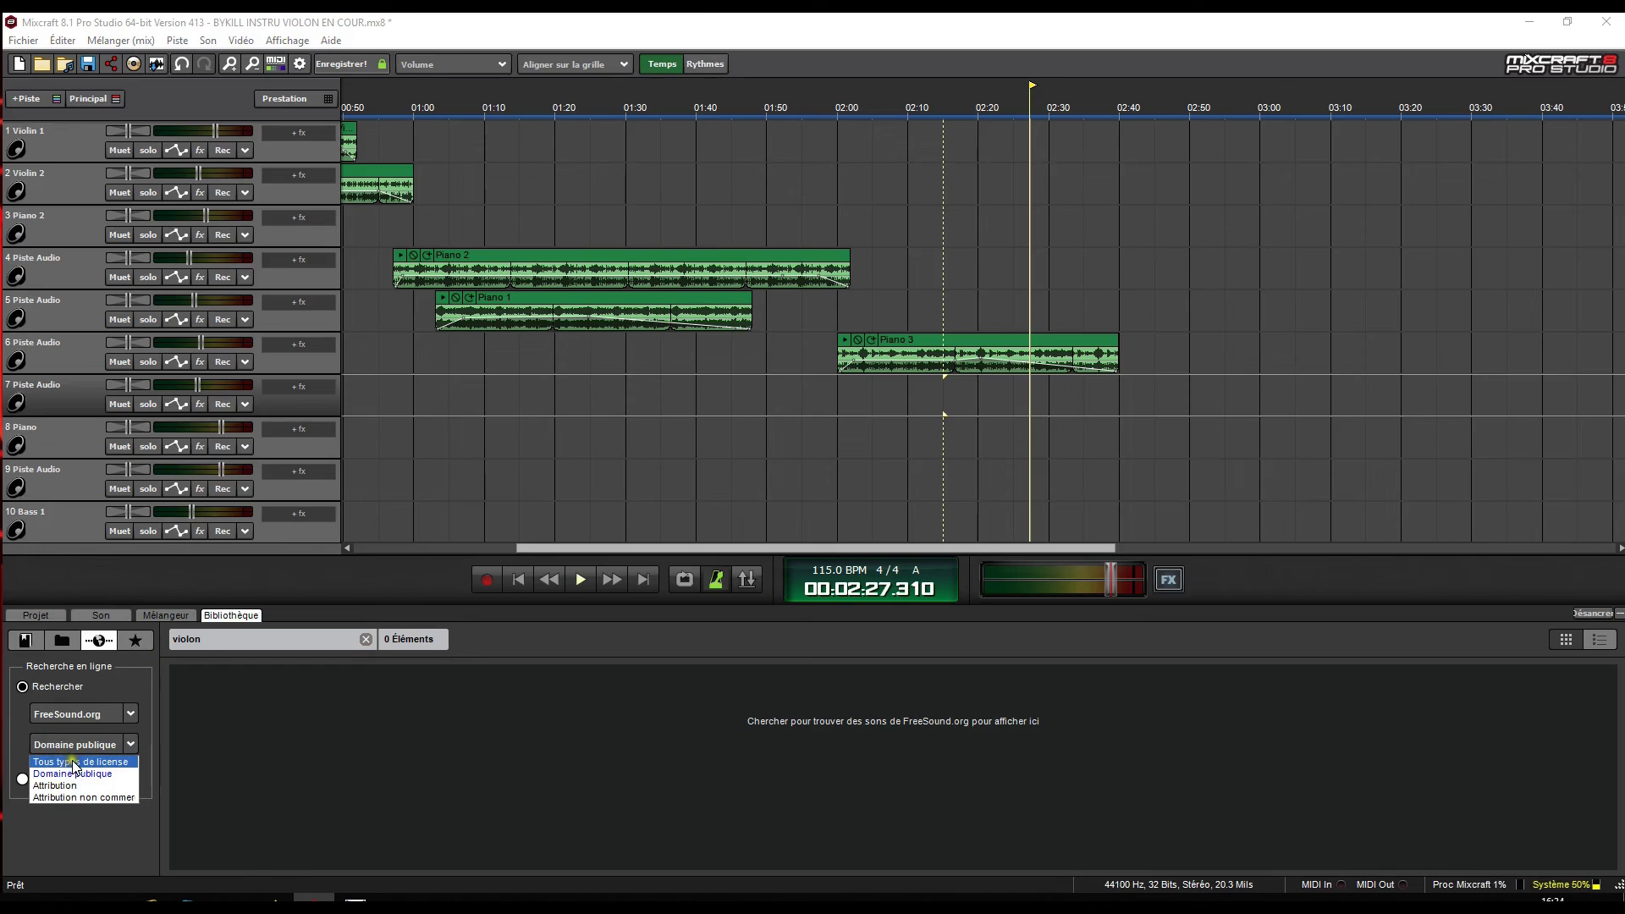
pyautogui.click(71, 761)
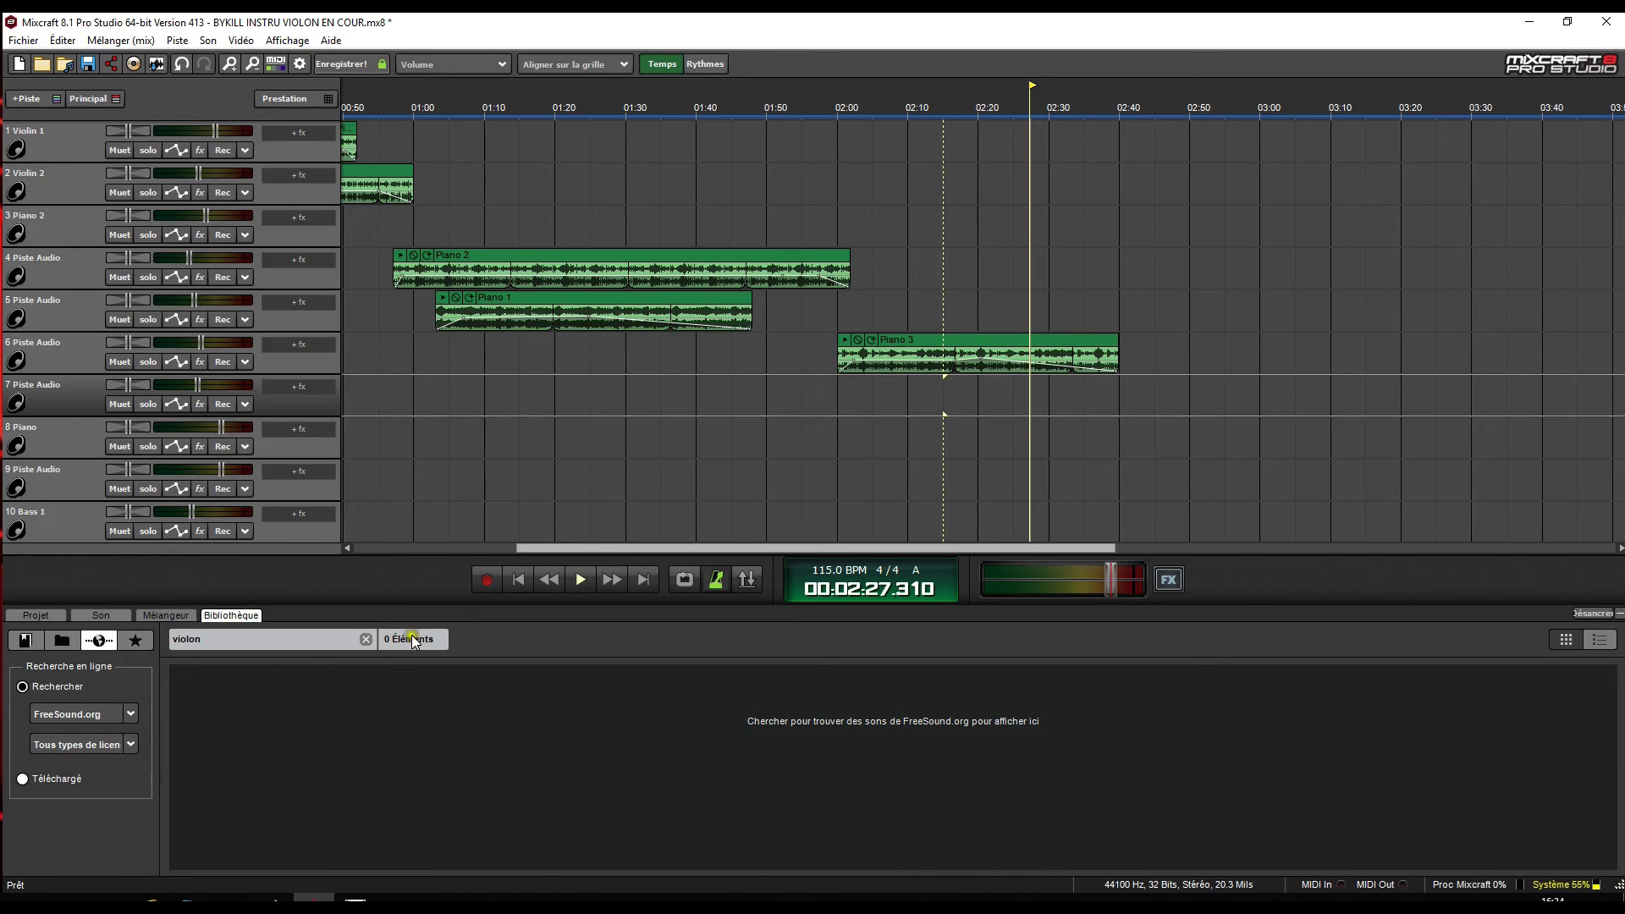
pyautogui.click(367, 641)
pyautogui.click(245, 638)
pyautogui.write('violon')
pyautogui.press('Return')
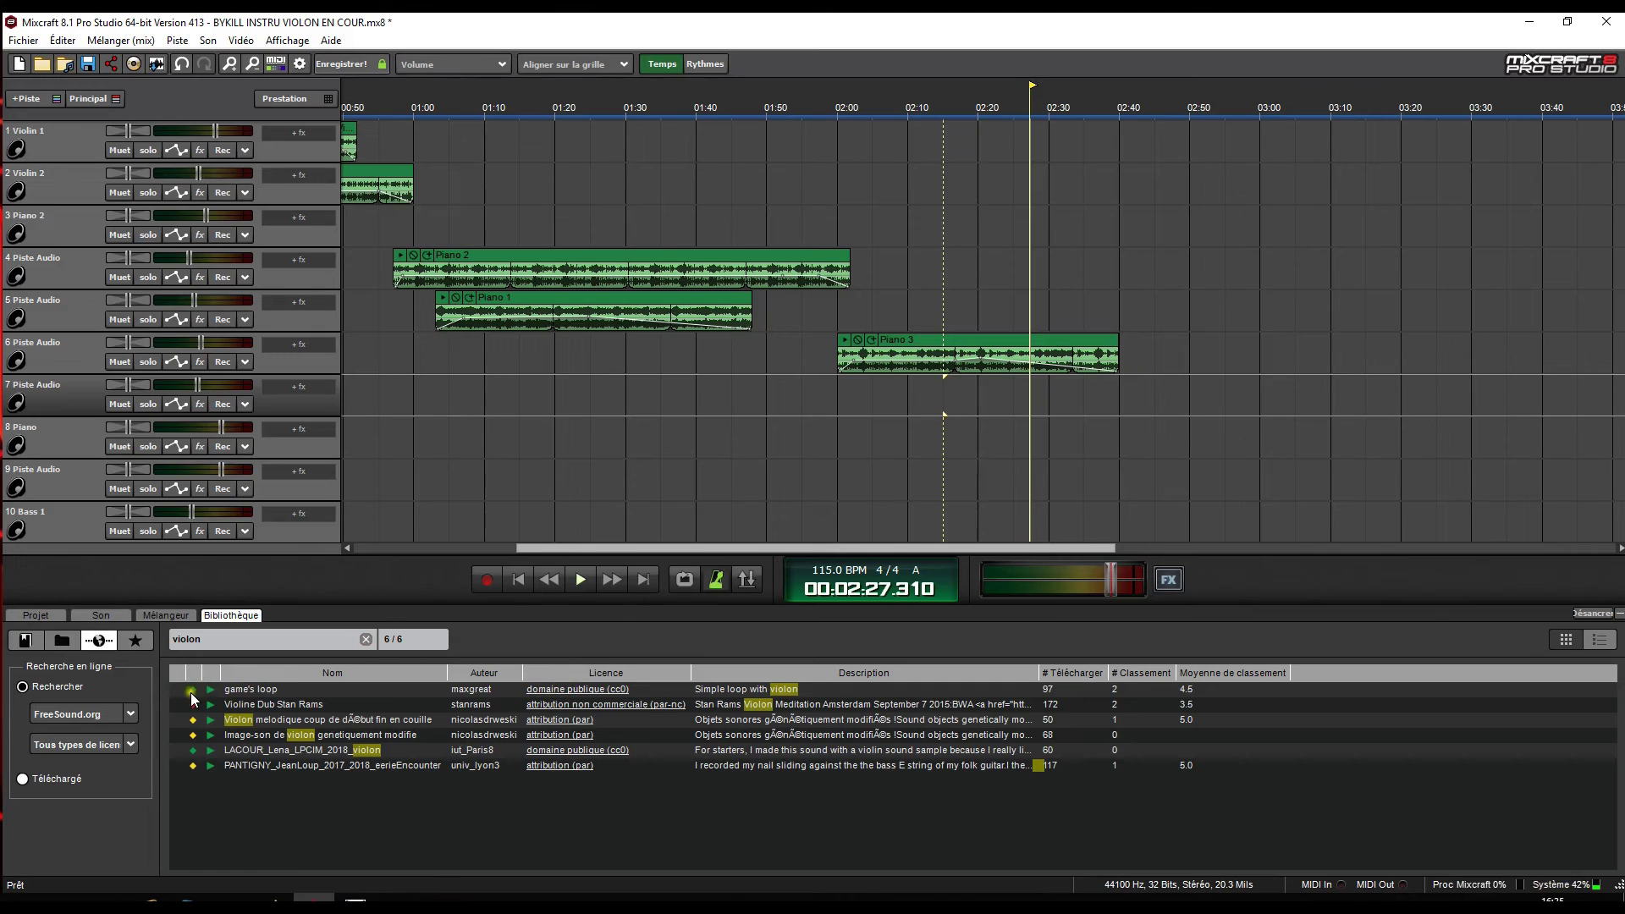
# Preview the "game's loop" sound and place it on track 7, looped from 02:05 to about 02:40.
pyautogui.click(211, 690)
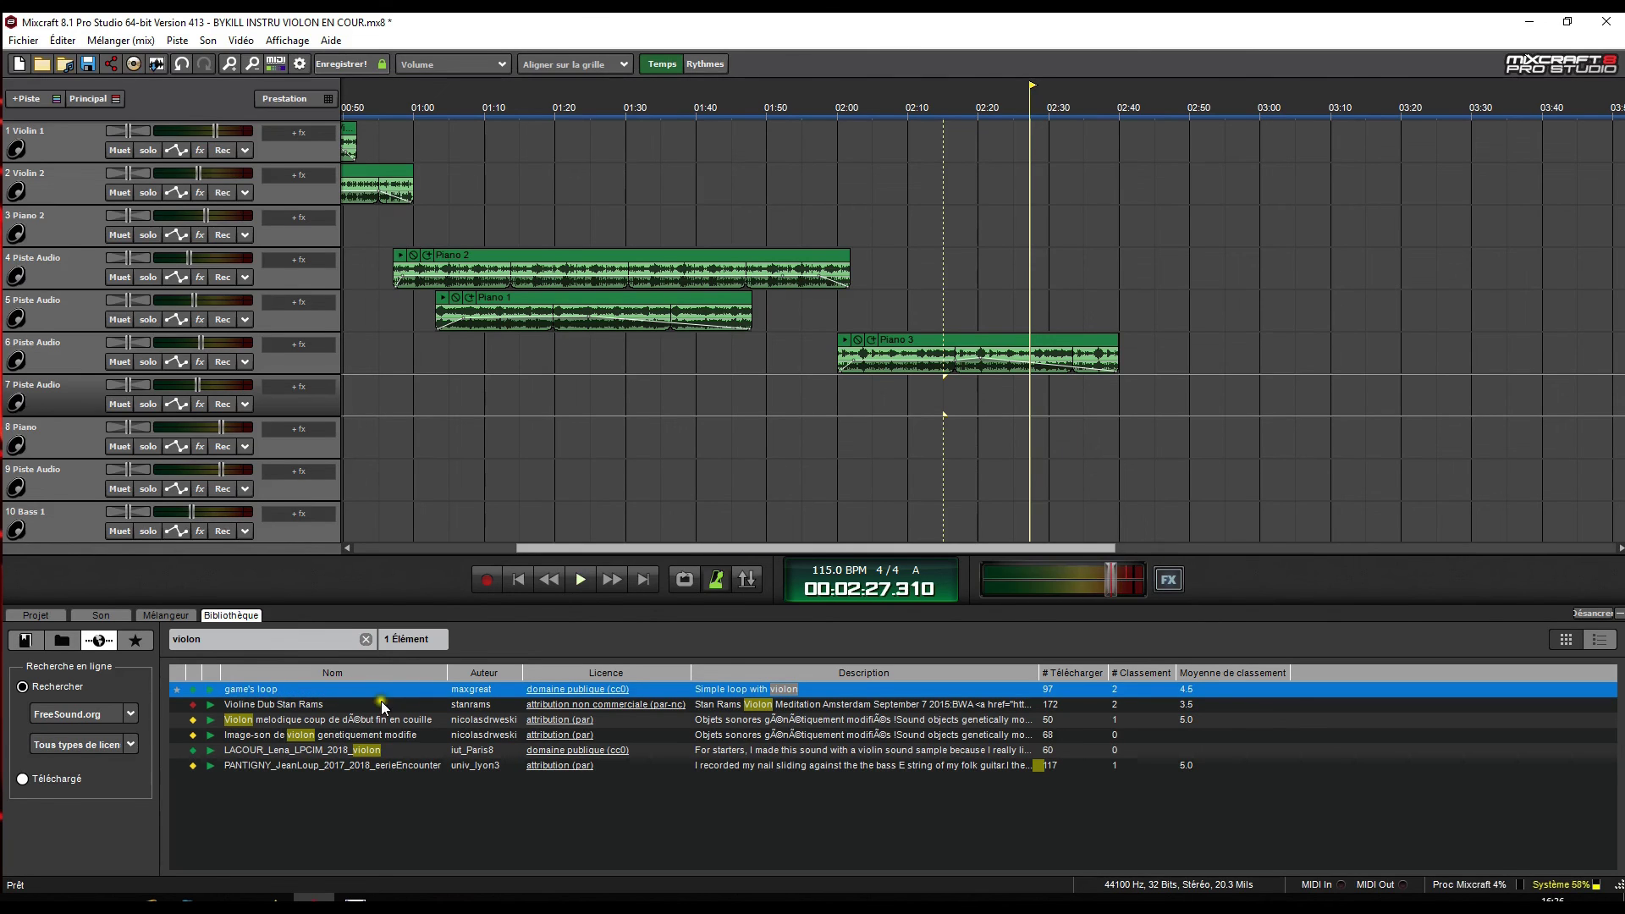
pyautogui.click(210, 689)
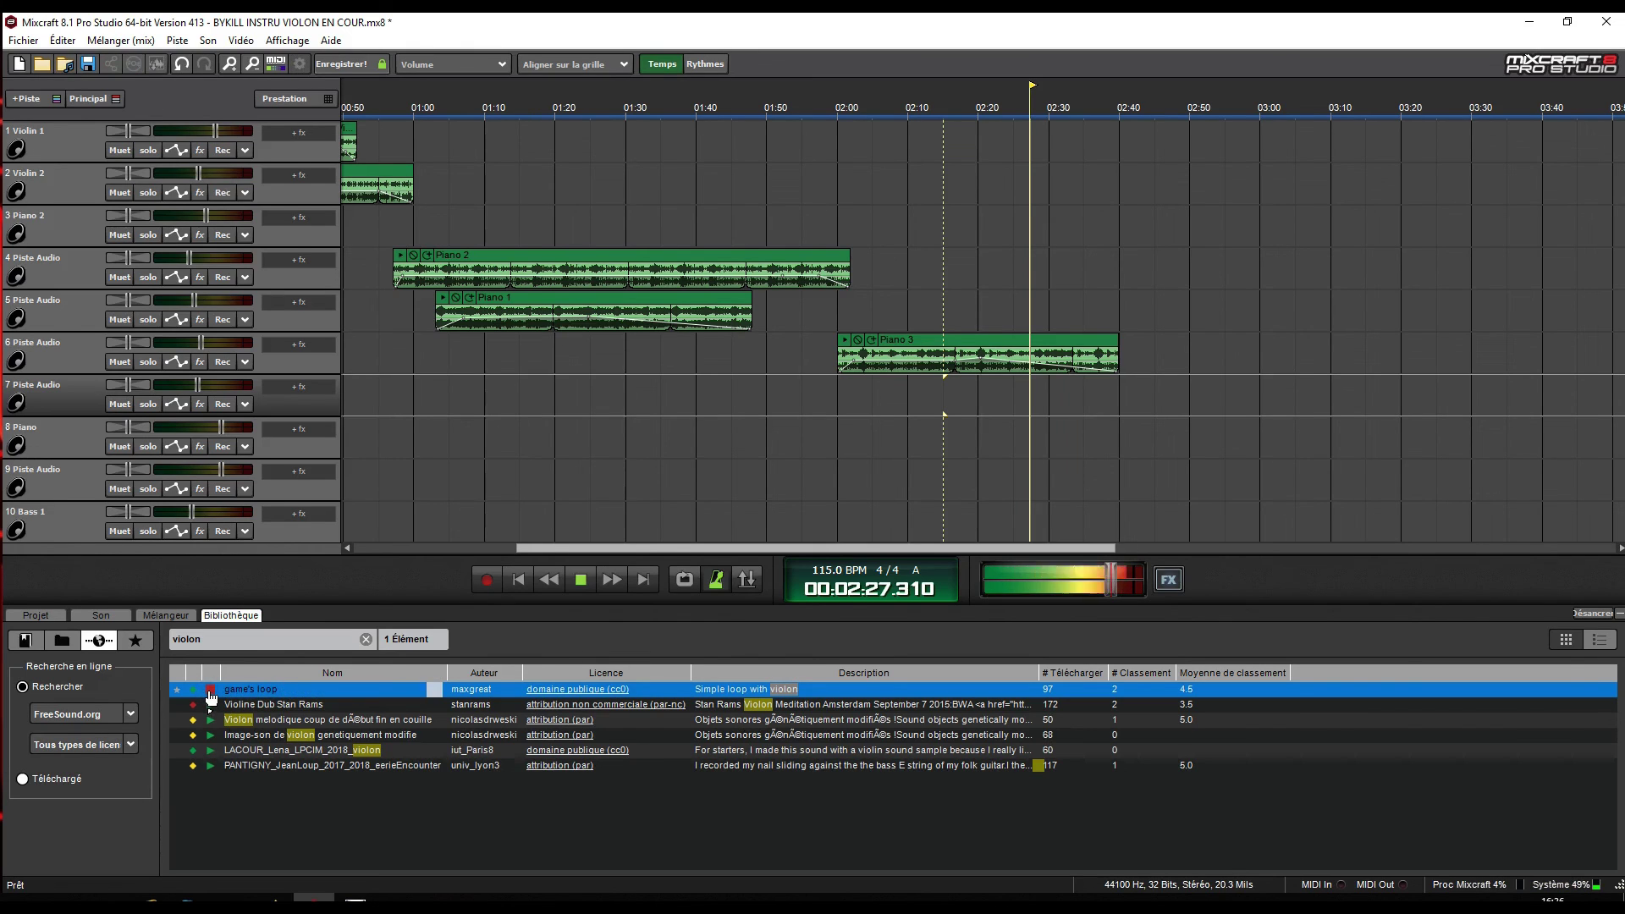
pyautogui.moveTo(251, 694); pyautogui.dragTo(857, 430)
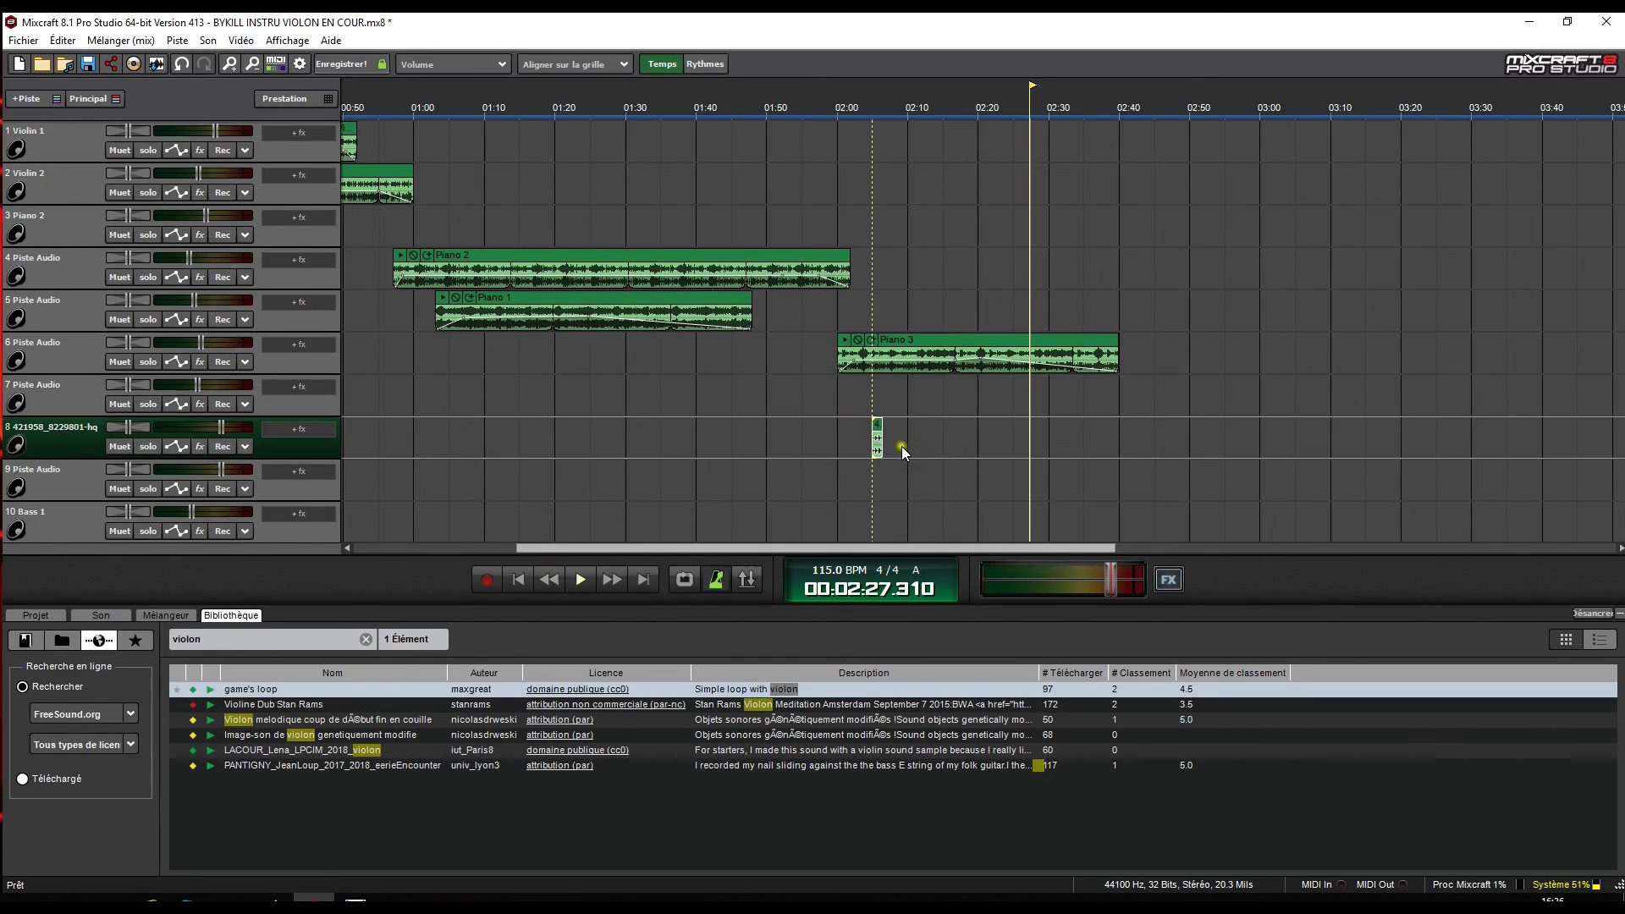
pyautogui.moveTo(881, 423); pyautogui.dragTo(1118, 426)
pyautogui.moveTo(1020, 429); pyautogui.dragTo(1002, 390)
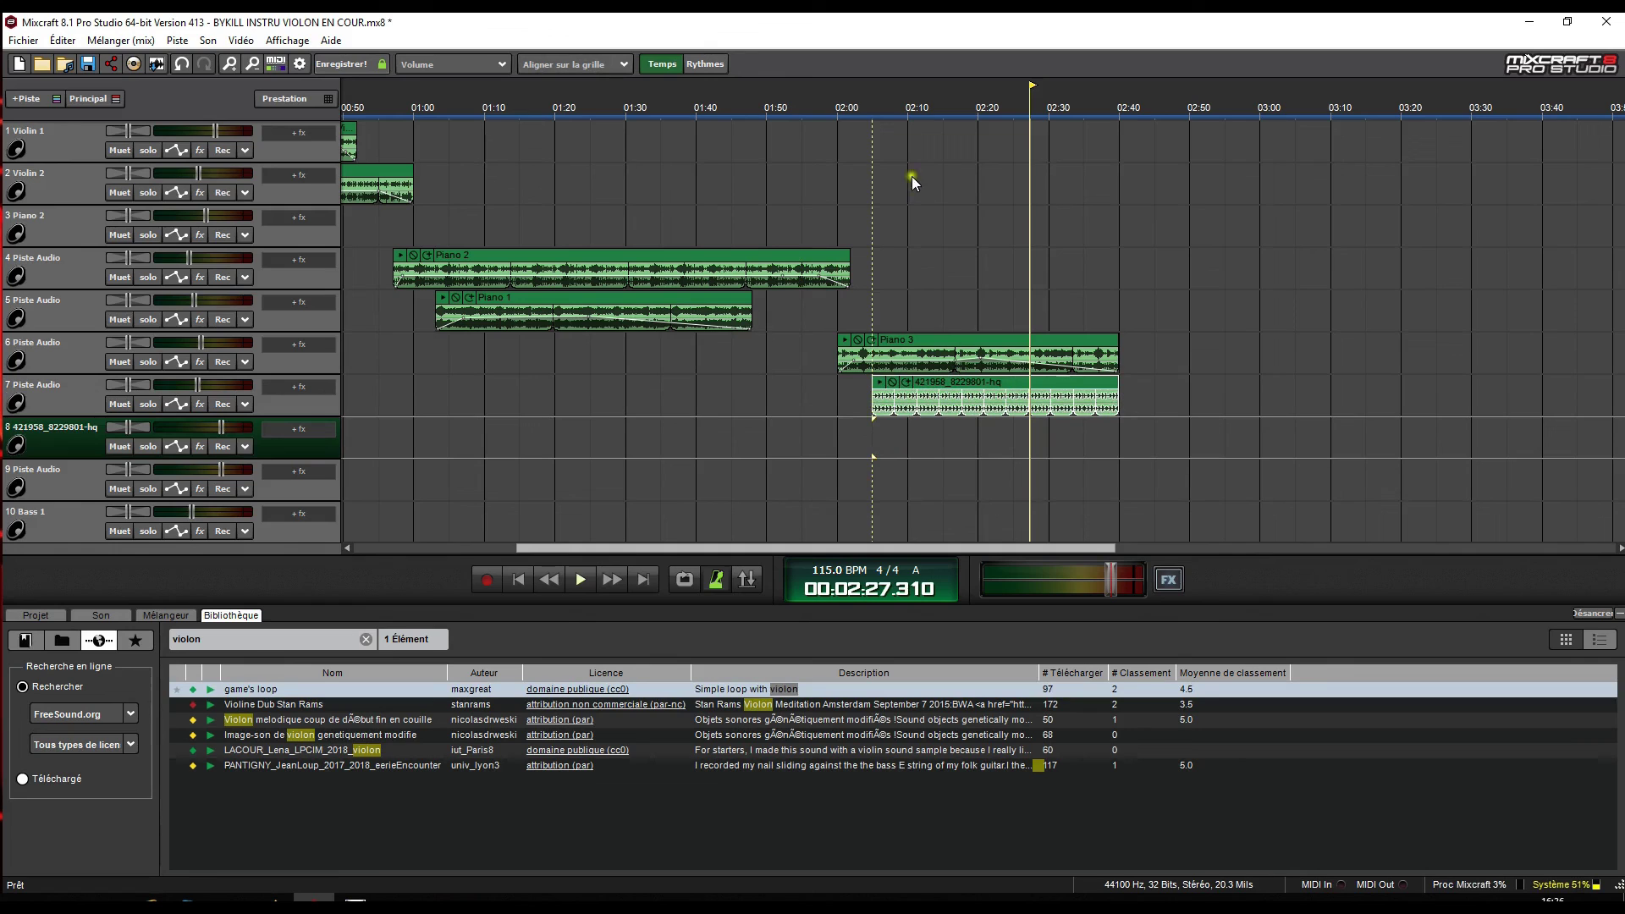
# Play from 02:05 to hear the looped FreeSound clip together with Piano 3.
pyautogui.click(865, 112)
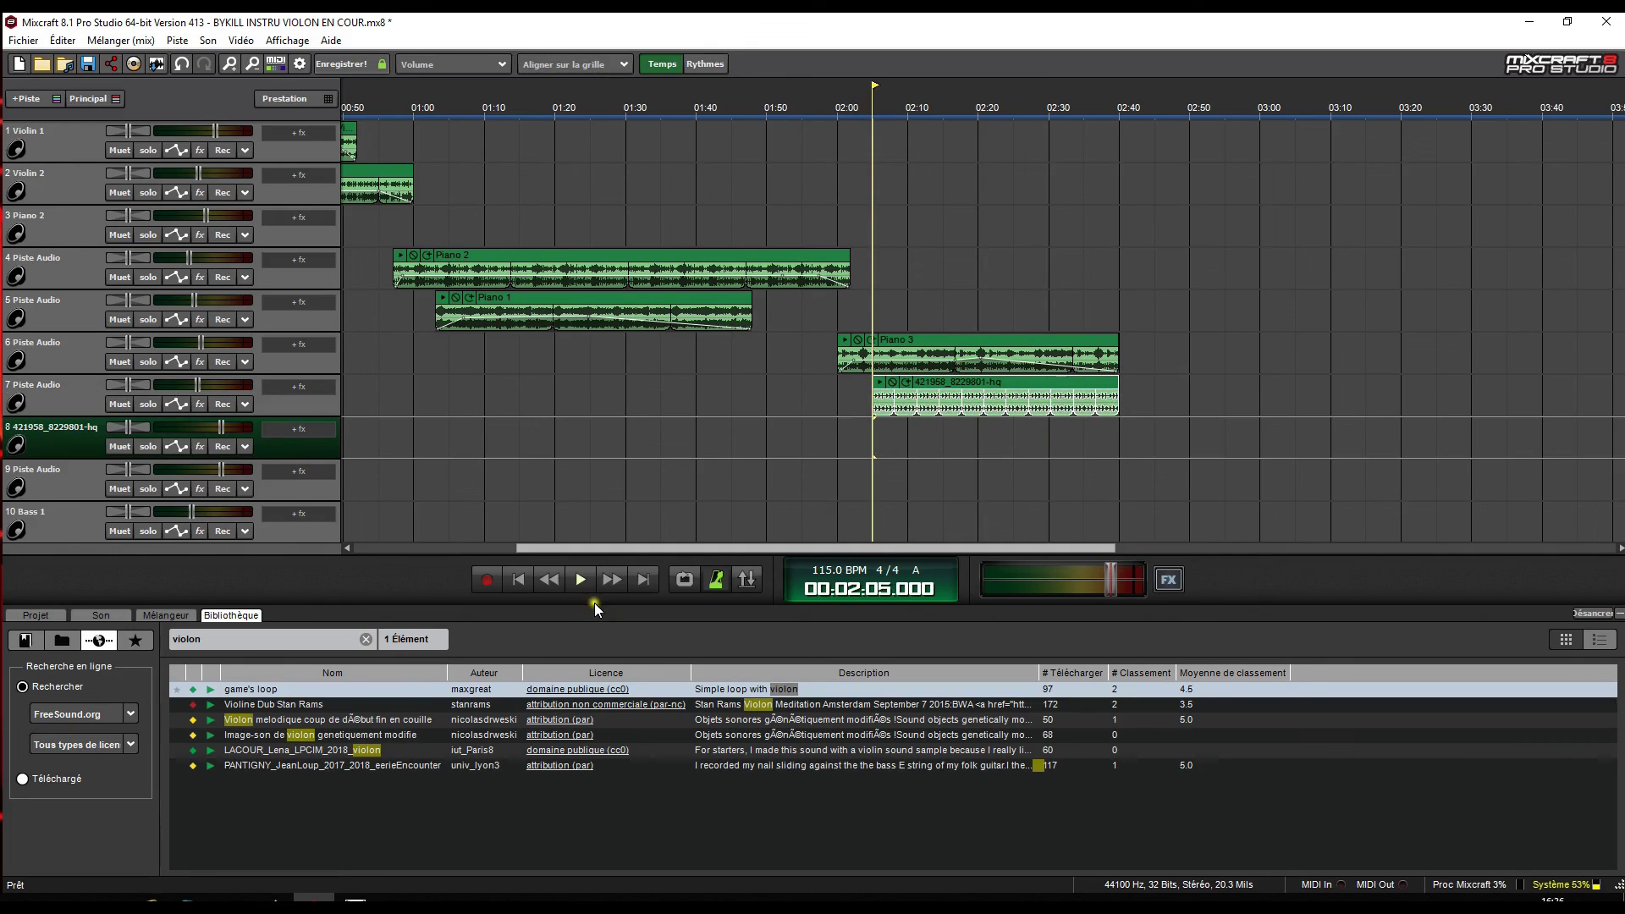
pyautogui.click(580, 580)
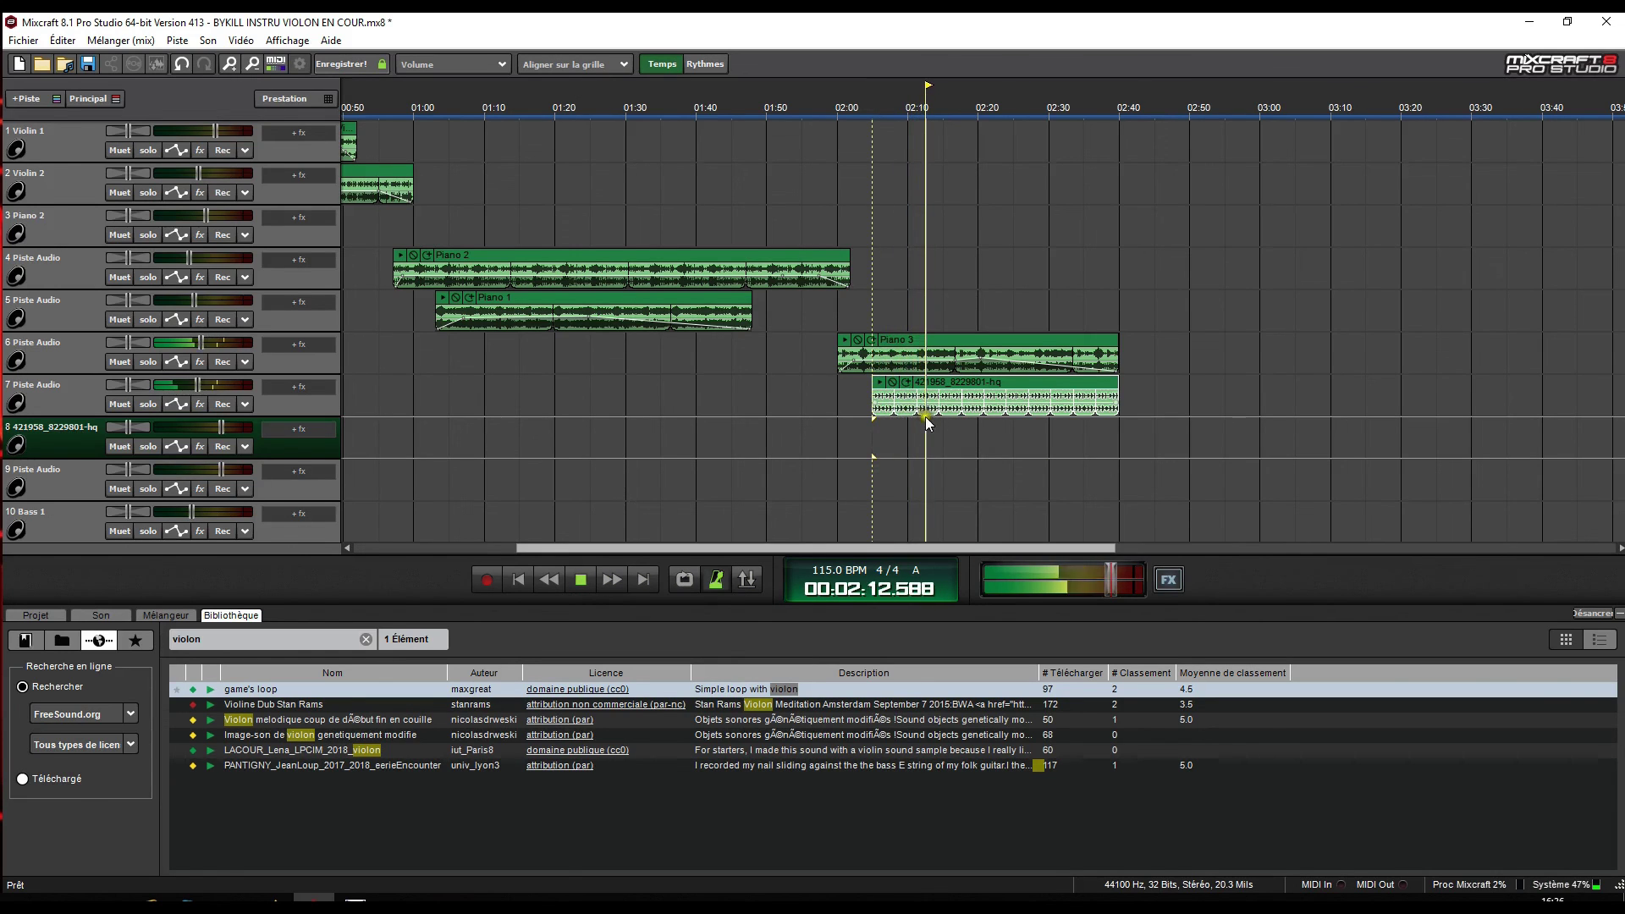
pyautogui.click(580, 581)
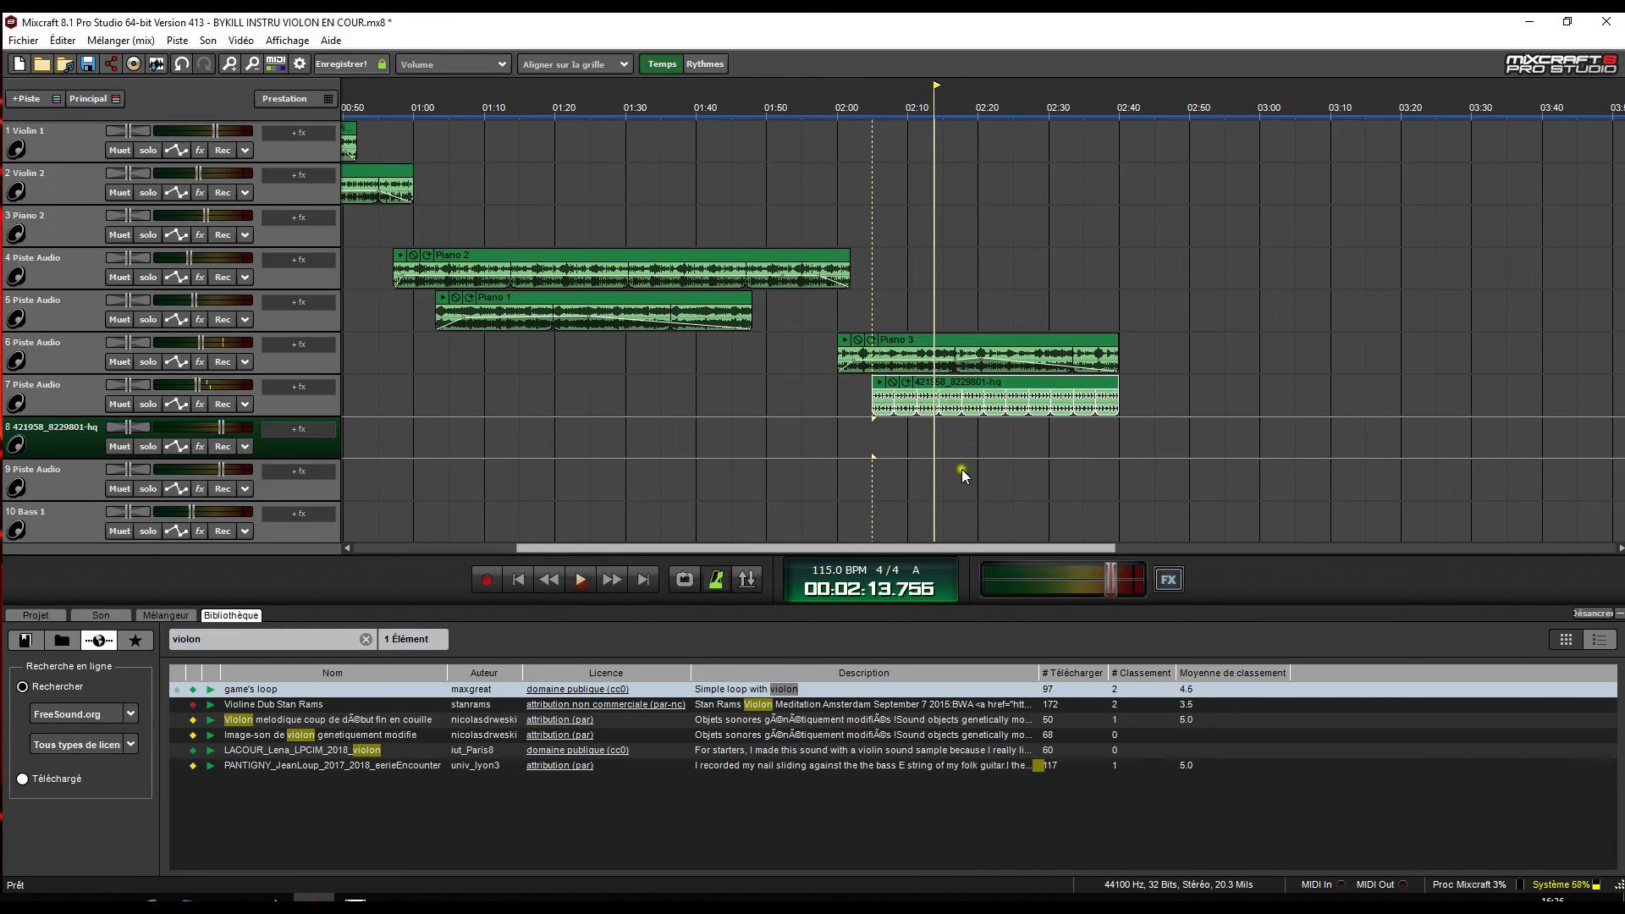
# Delete the FreeSound clip from track 7 and move the playhead to 02:00.
pyautogui.rightClick(960, 399)
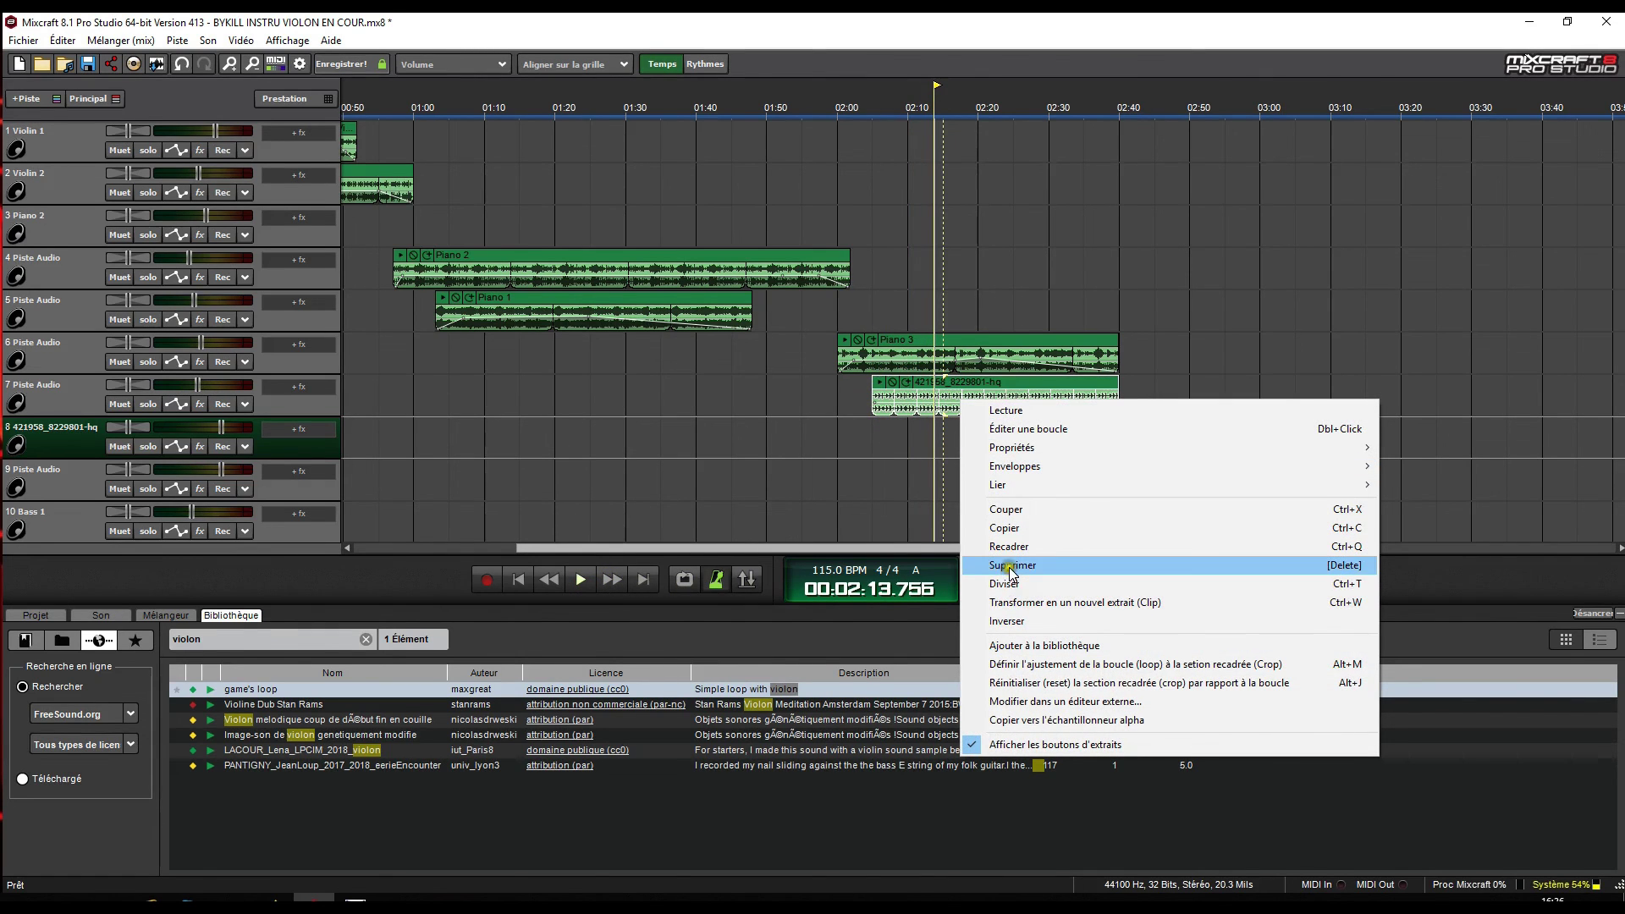
pyautogui.click(1012, 565)
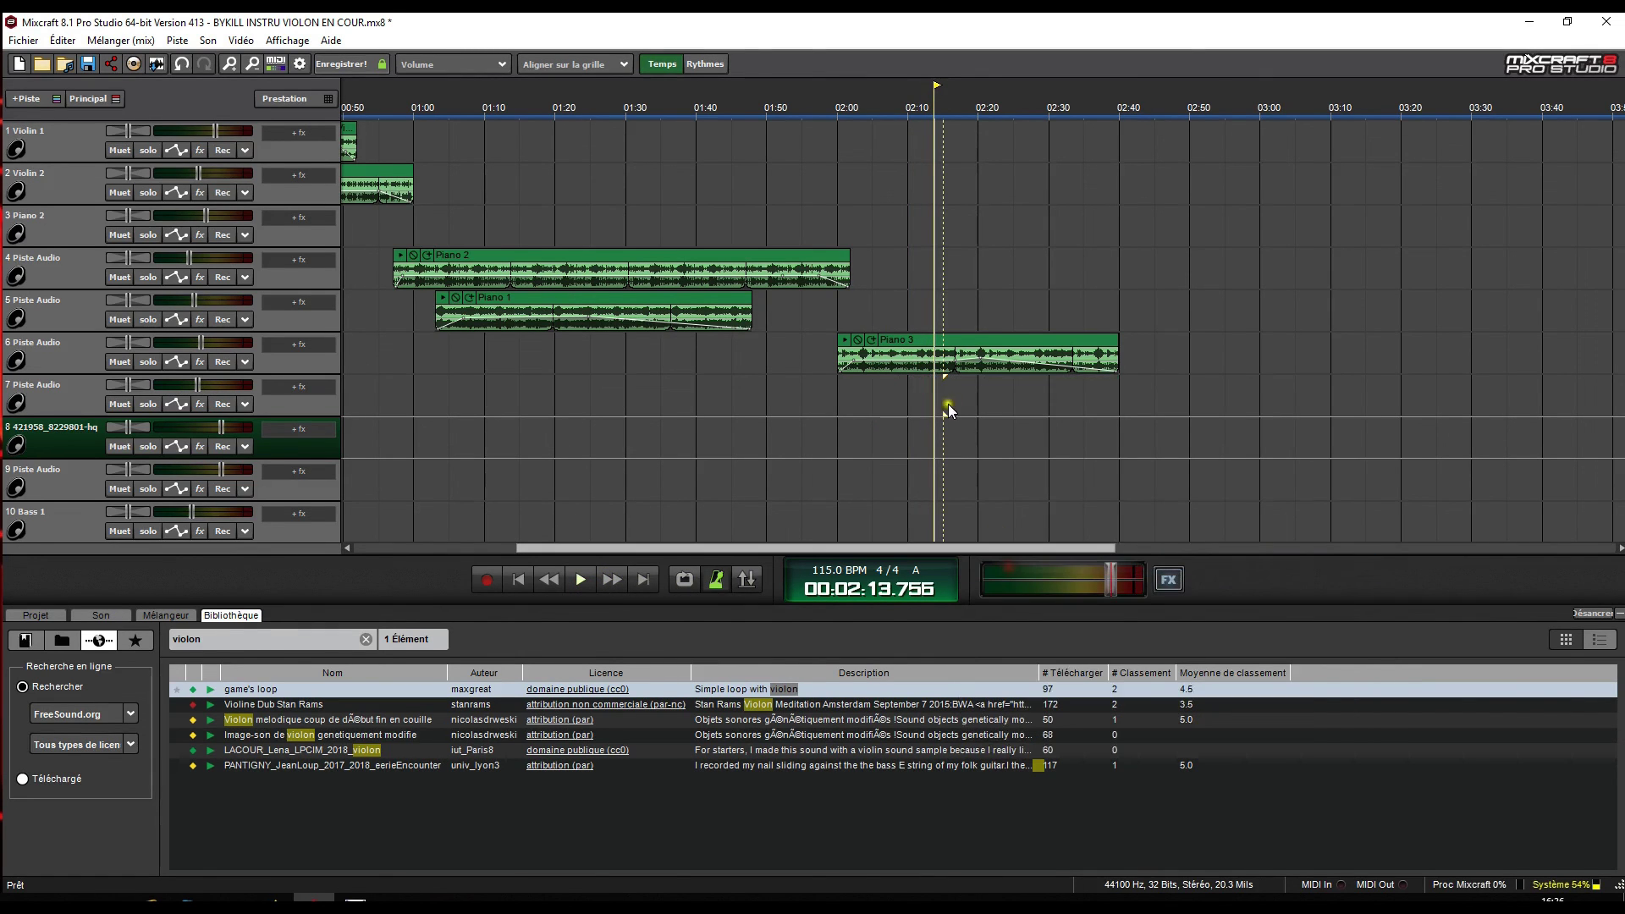
pyautogui.click(838, 109)
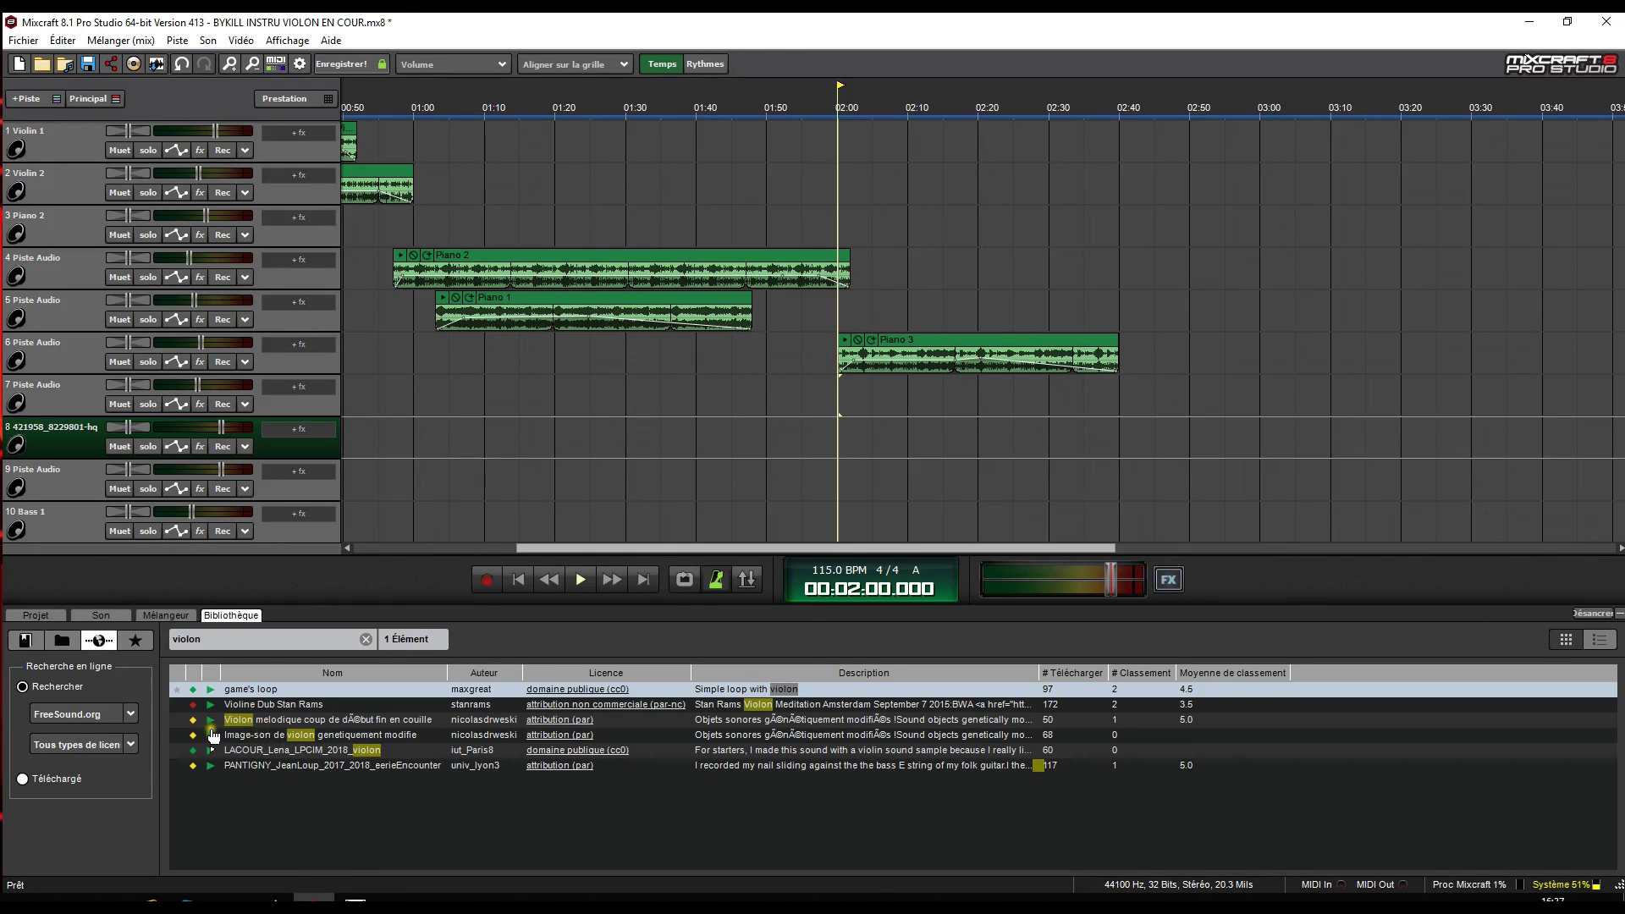
# Set the online licence filter to public domain (Domaine publique) and check the available online sound sources.
pyautogui.click(125, 744)
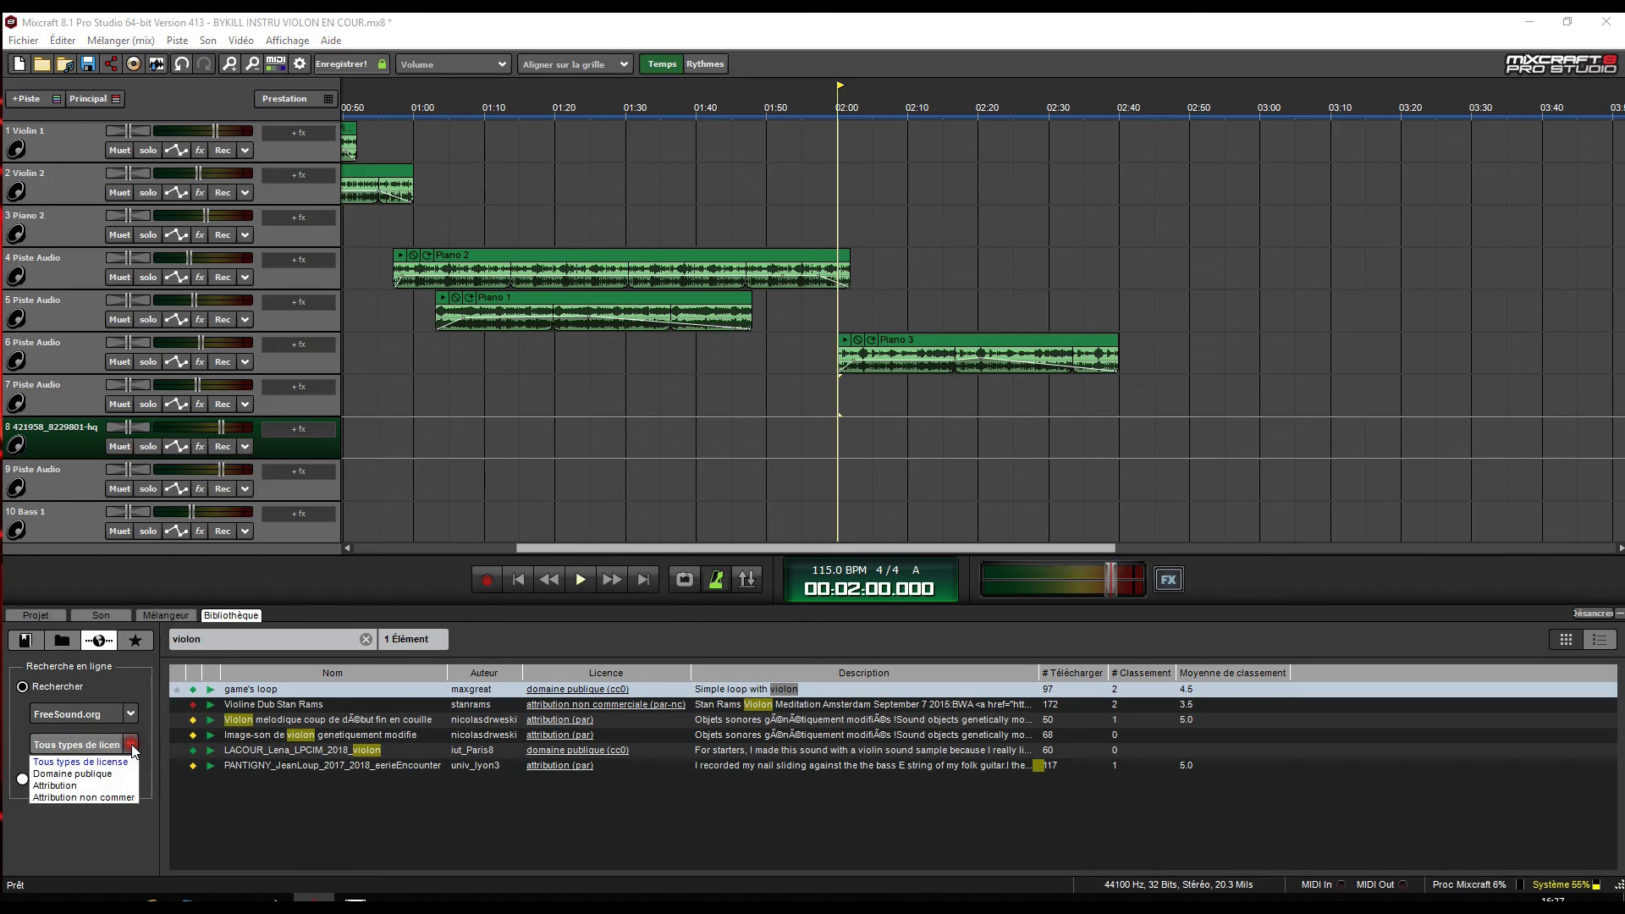
pyautogui.click(96, 774)
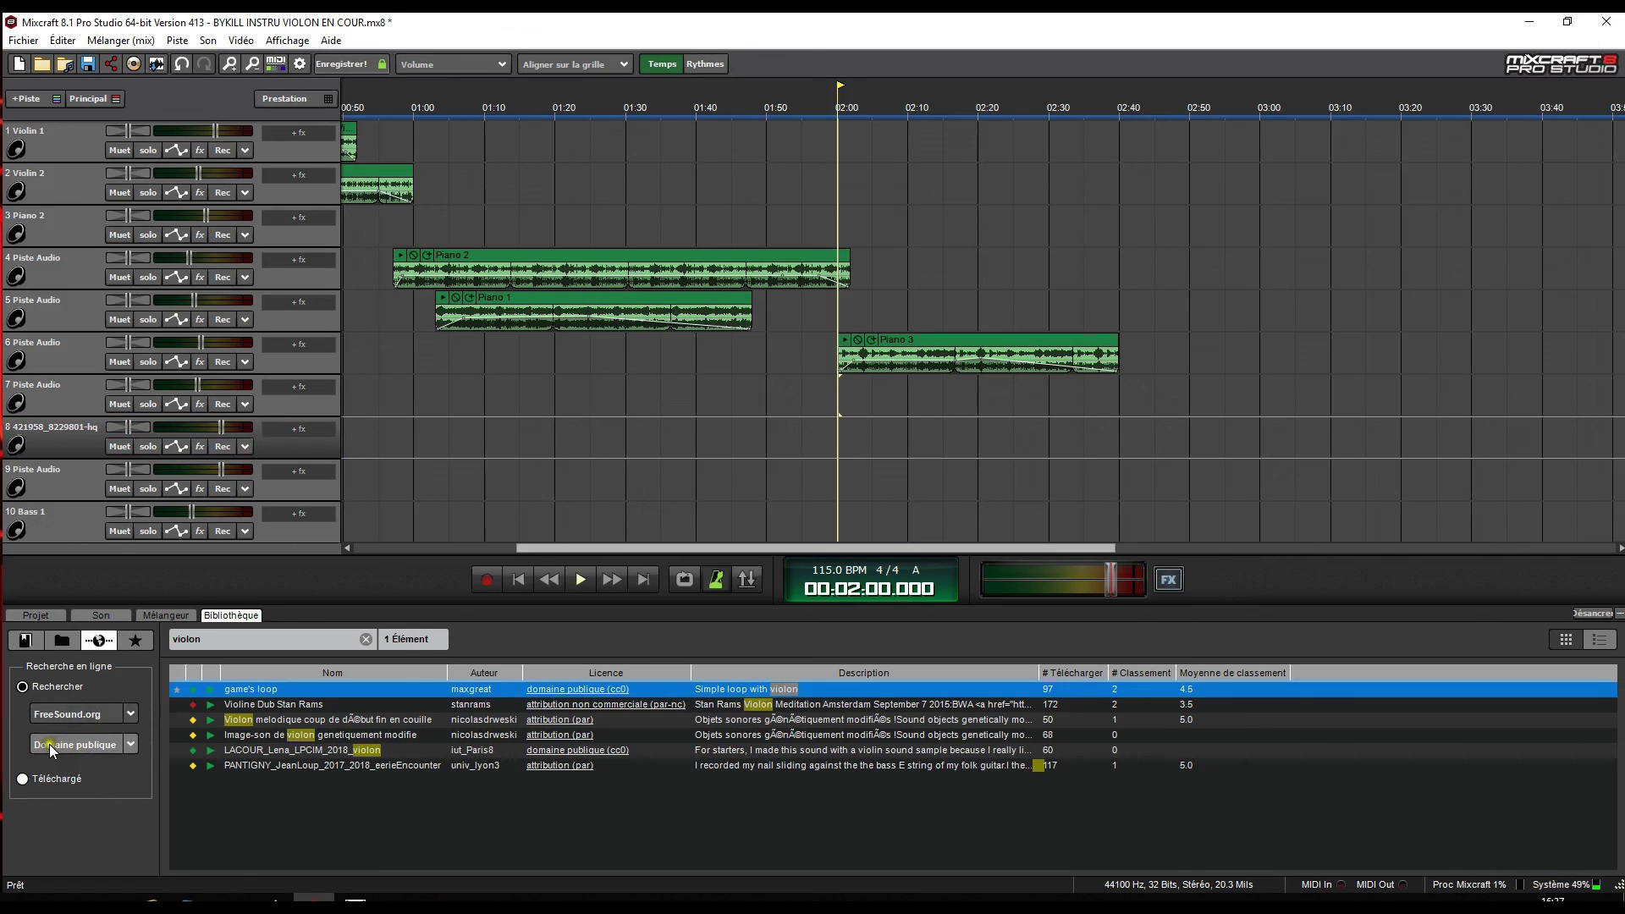
pyautogui.click(130, 715)
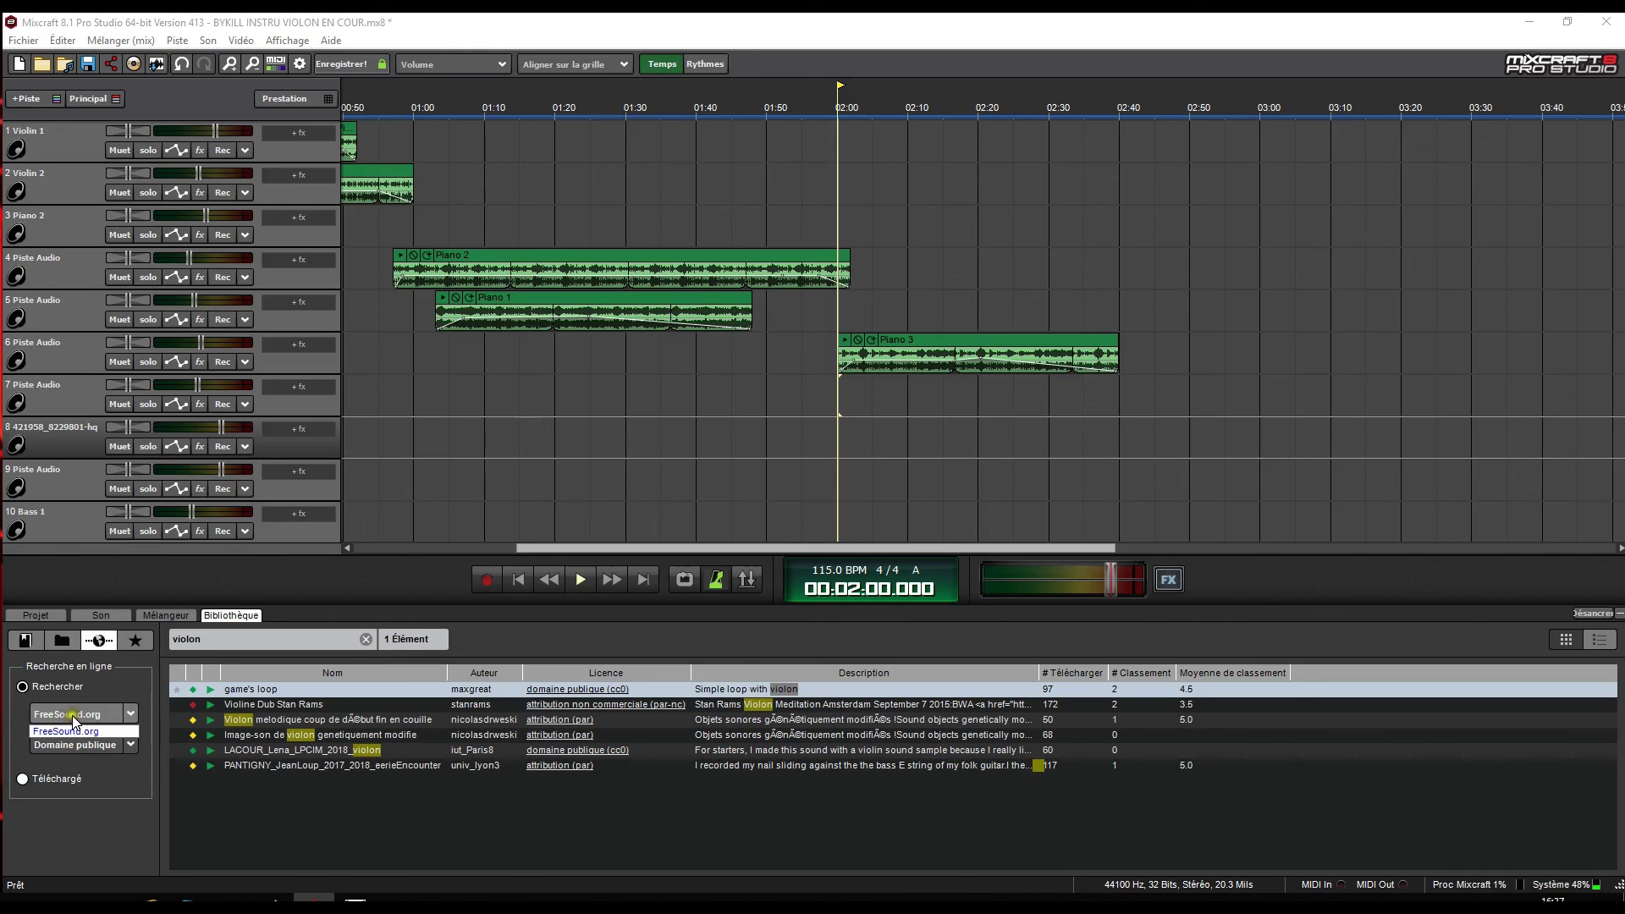
pyautogui.click(70, 760)
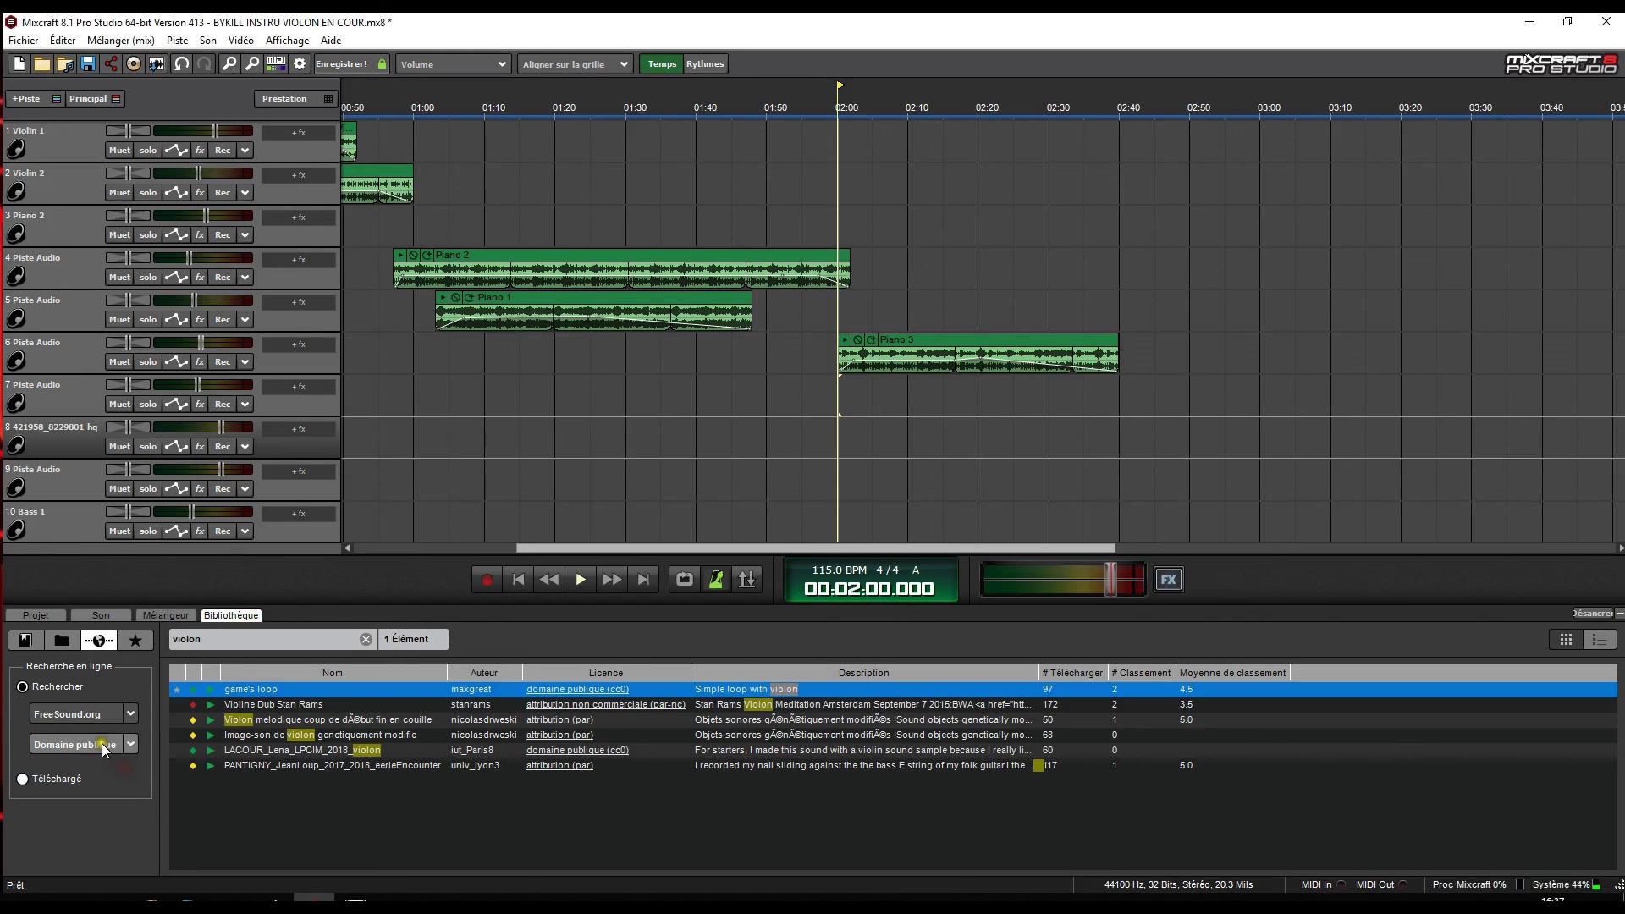